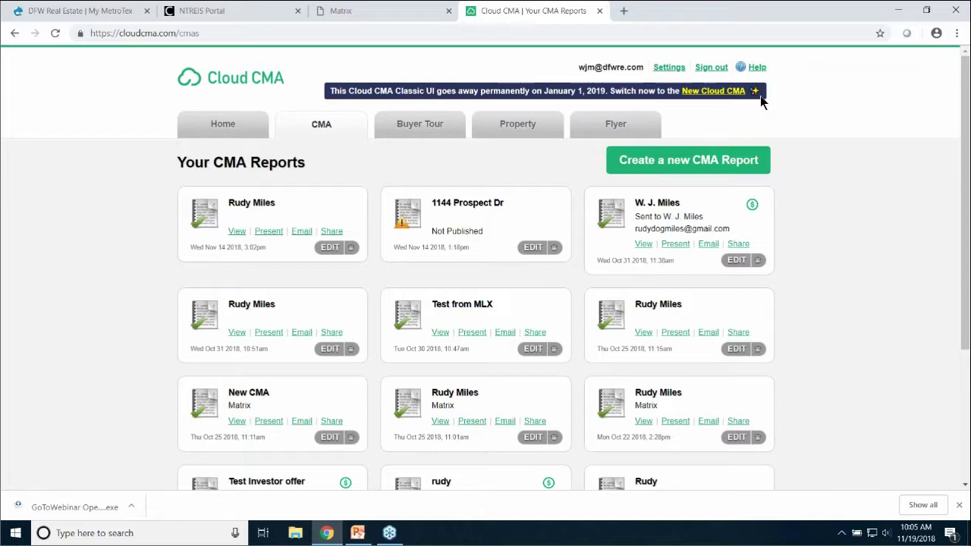
Switch to the New Cloud CMA interface and skip its welcome tour
click(713, 92)
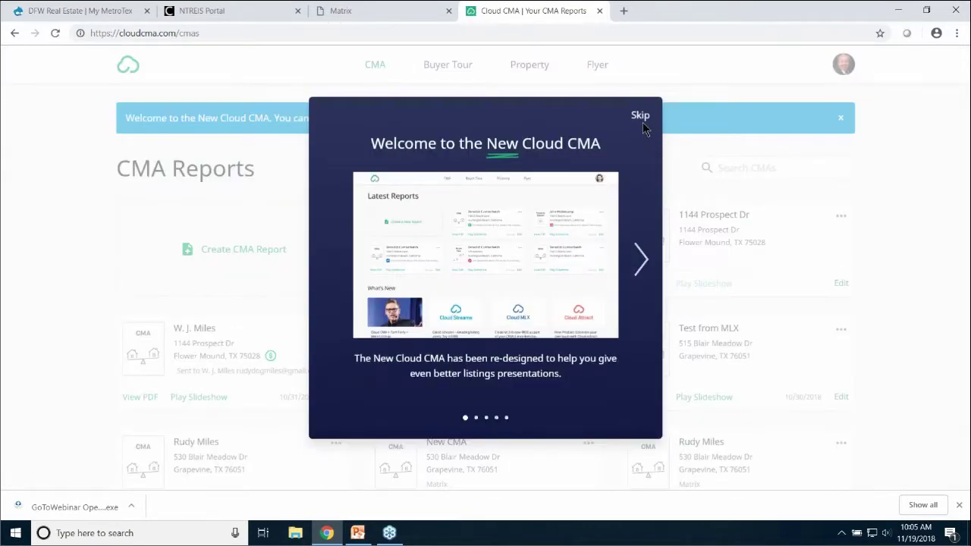
click(642, 122)
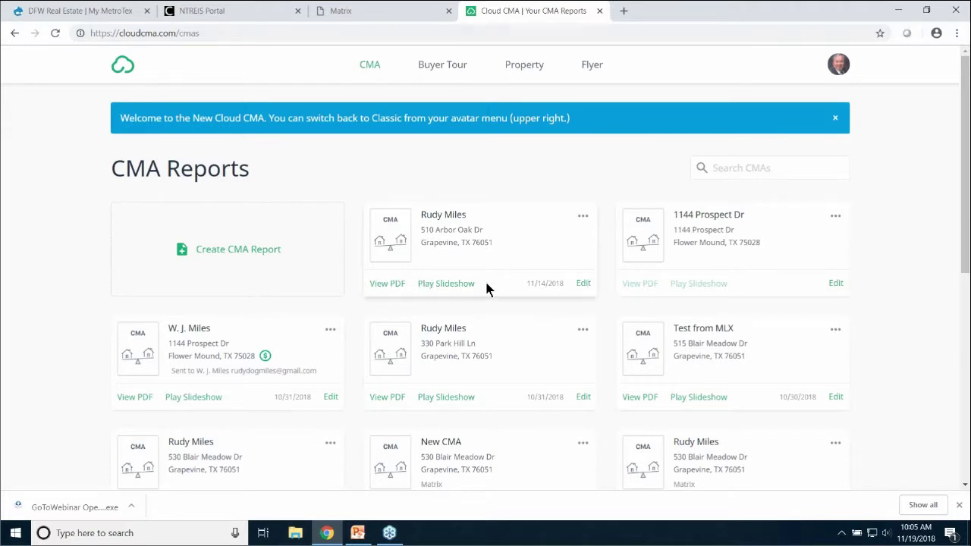
Switch Cloud CMA to Classic and back to New Cloud CMA, then close its tab
click(839, 68)
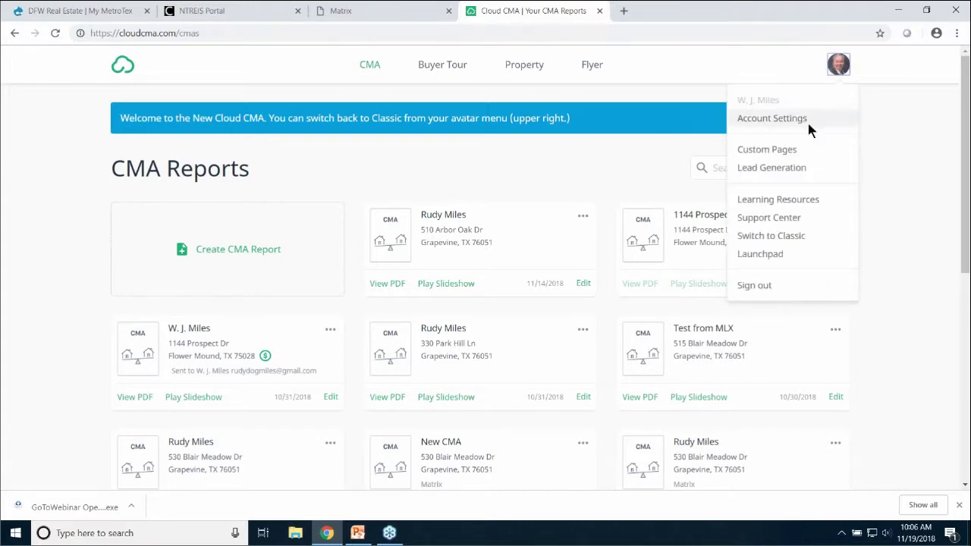
click(788, 238)
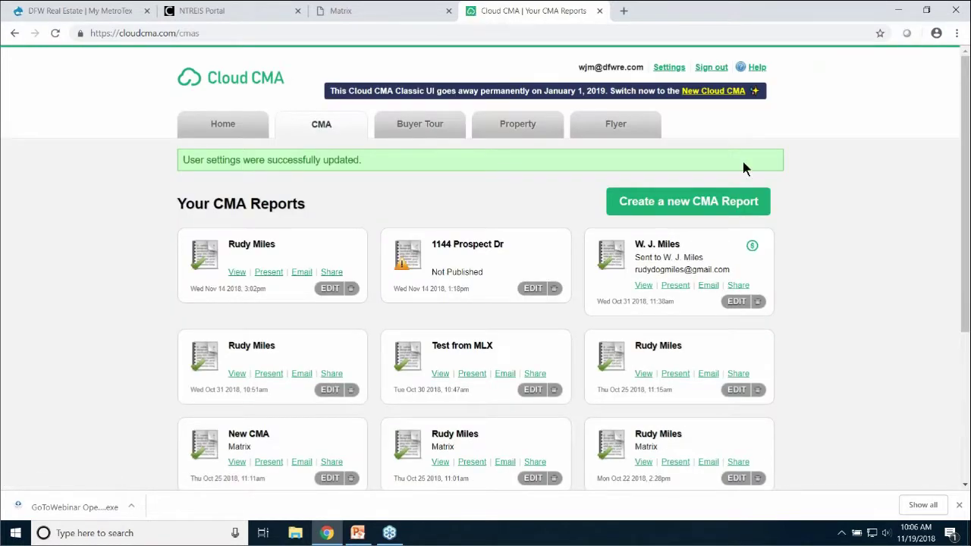
click(726, 92)
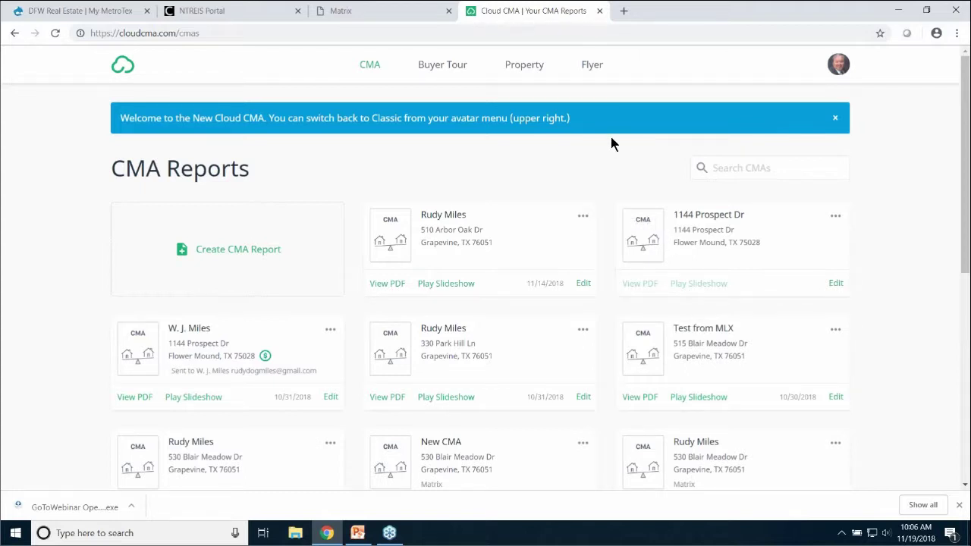
click(599, 11)
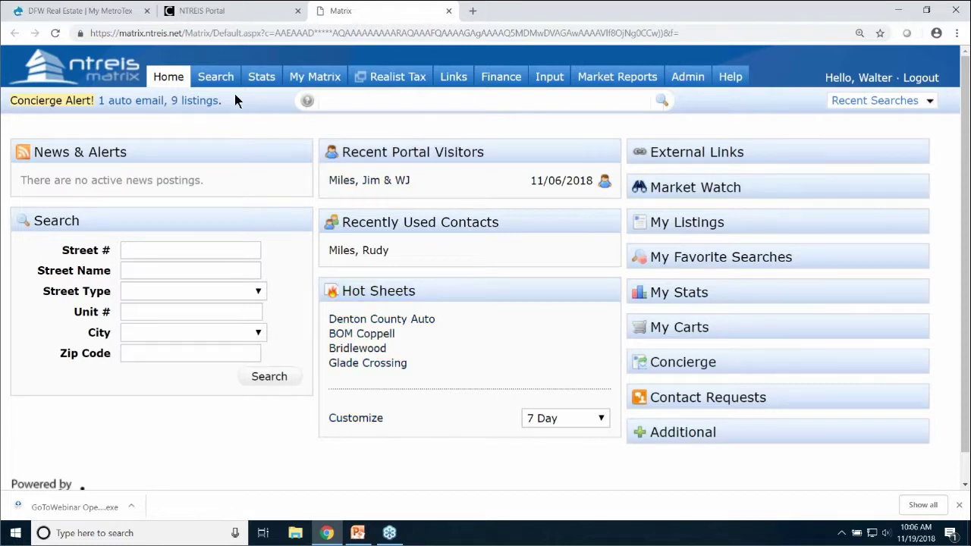
Start a Quick residential property search
click(214, 82)
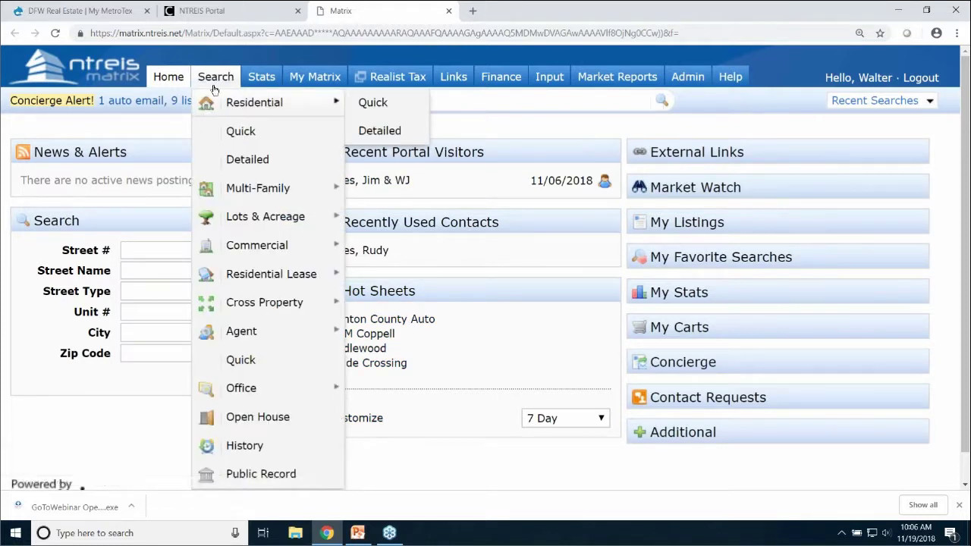
mouse_move(336, 103)
click(374, 104)
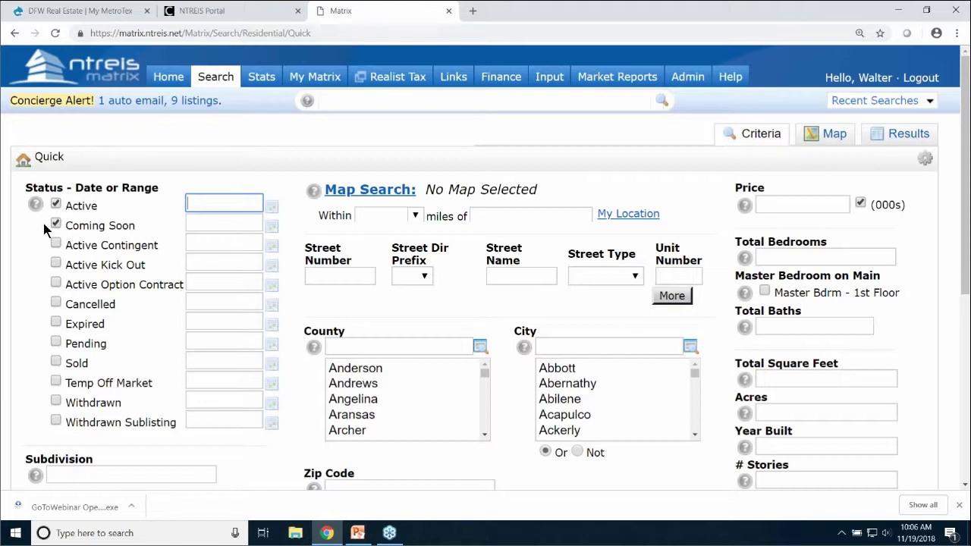
Include Active Contingent, Active Kick Out, Active Option Contract, Pending and Sold listings
click(55, 244)
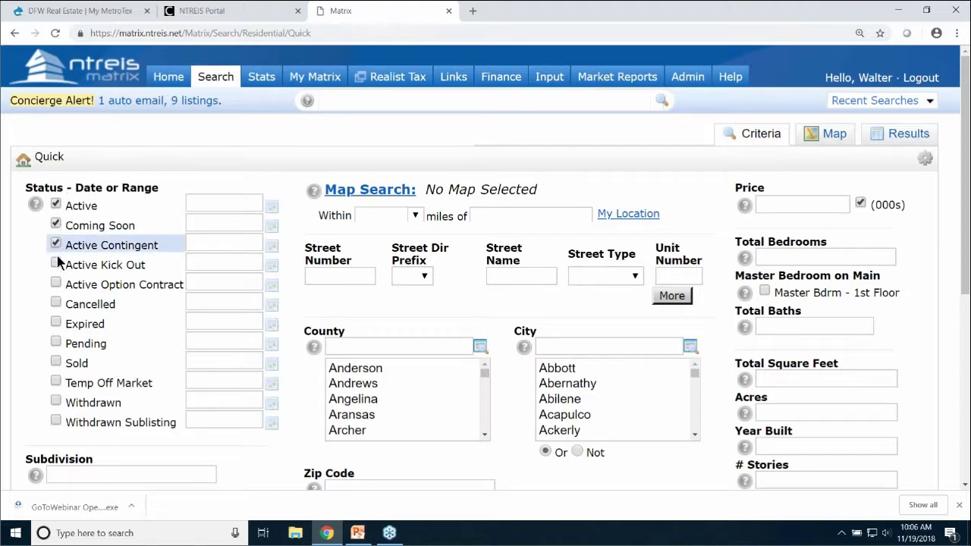
click(56, 263)
click(56, 284)
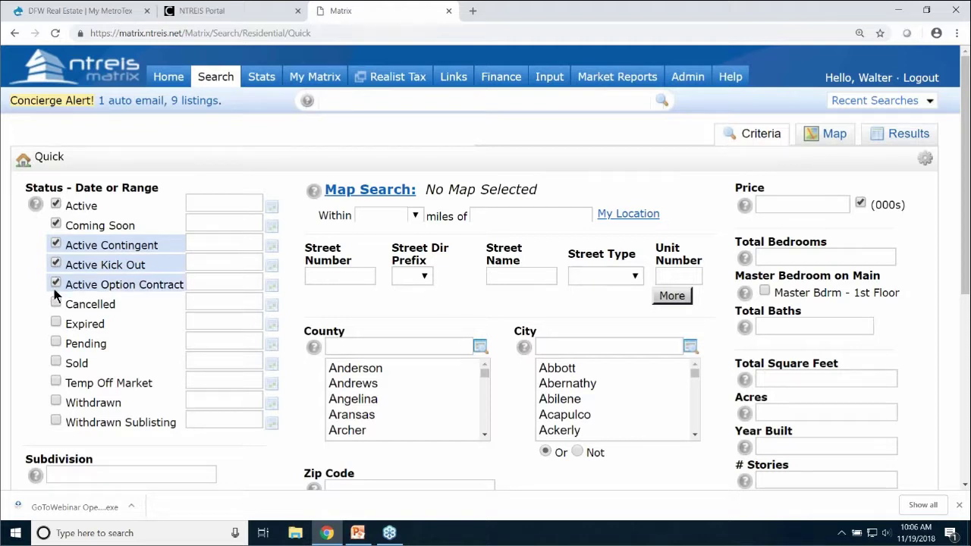
click(56, 342)
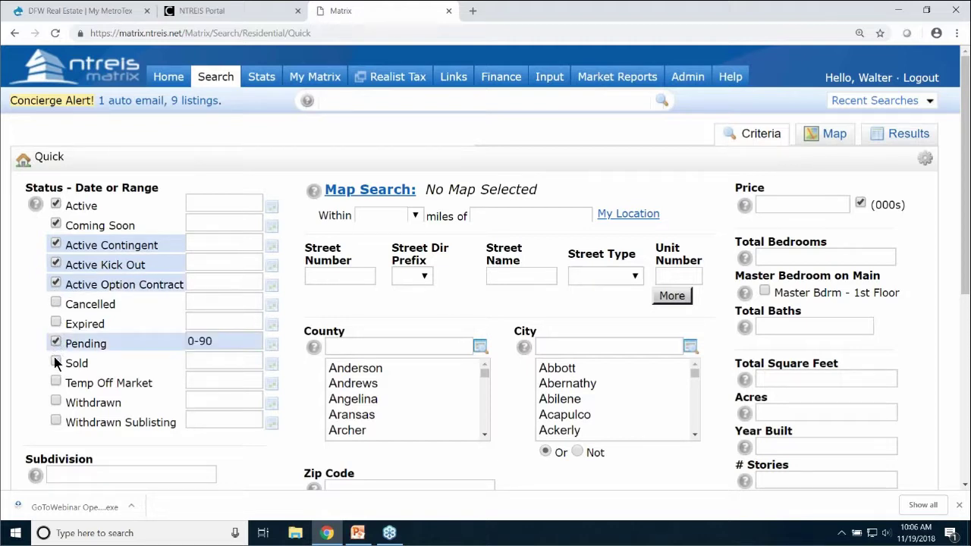
click(55, 363)
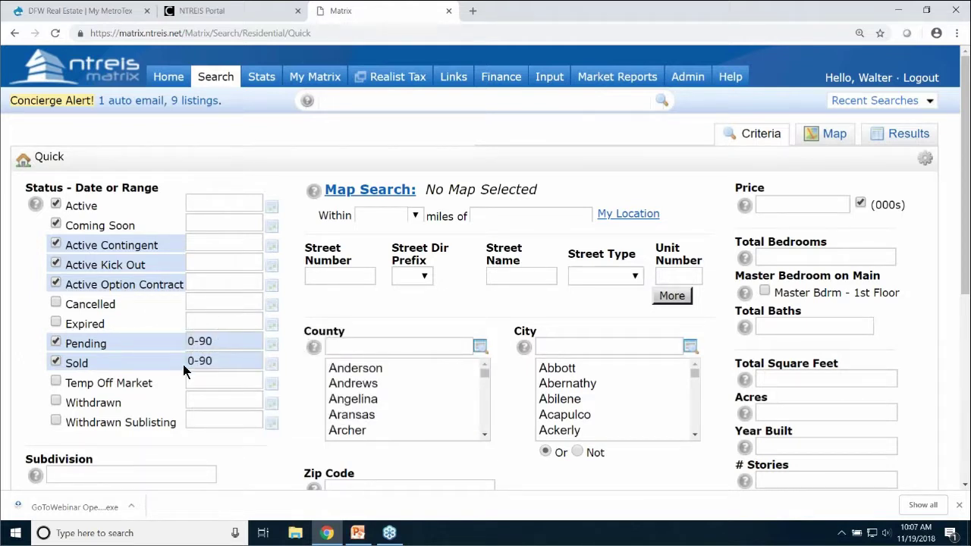
Change the Sold date range from 0-90 to 0-180 days
click(225, 361)
key(BackSpace)
key(BackSpace)
text(180)
mouse_move(221, 362)
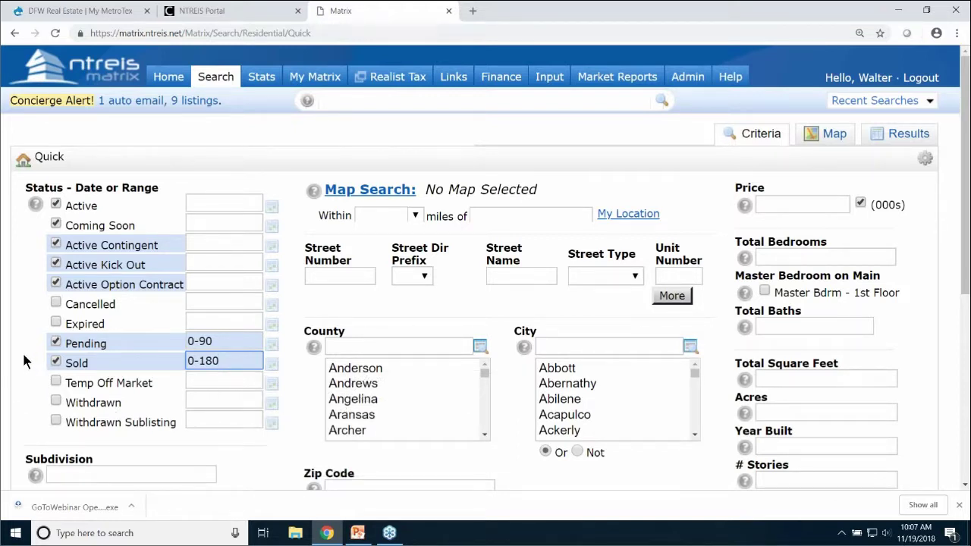
Enter '*glade crossing*' as the subdivision and select RES-Single Family
scroll(24, 362, down, 3)
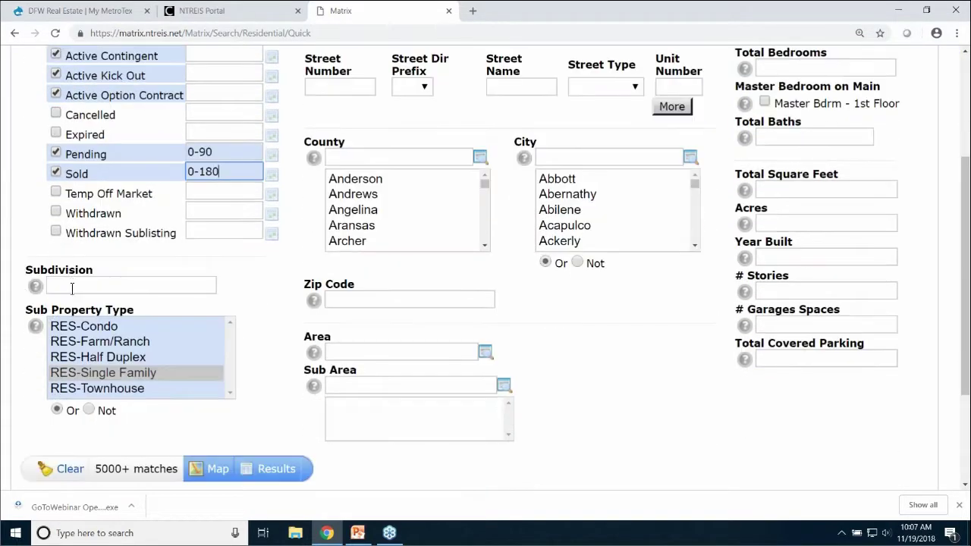
click(72, 287)
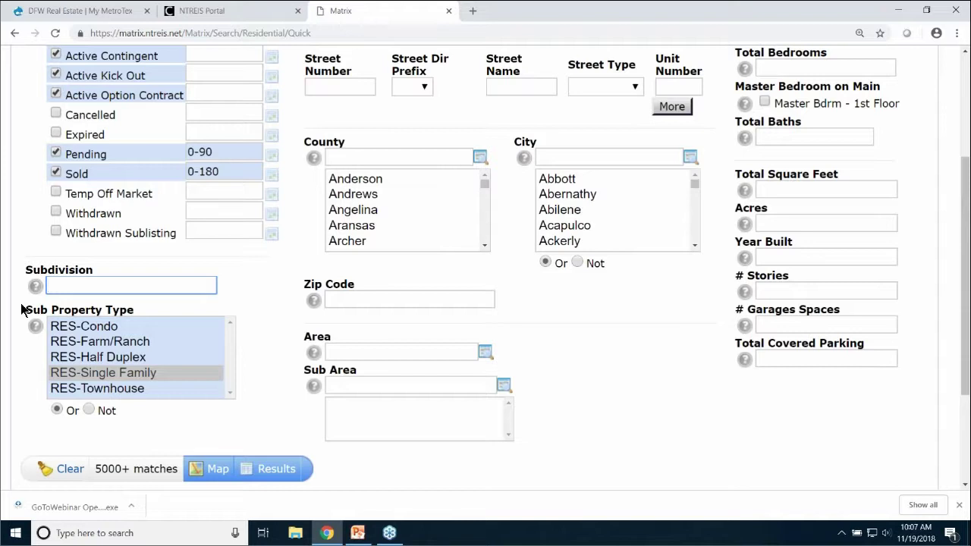
text(*)
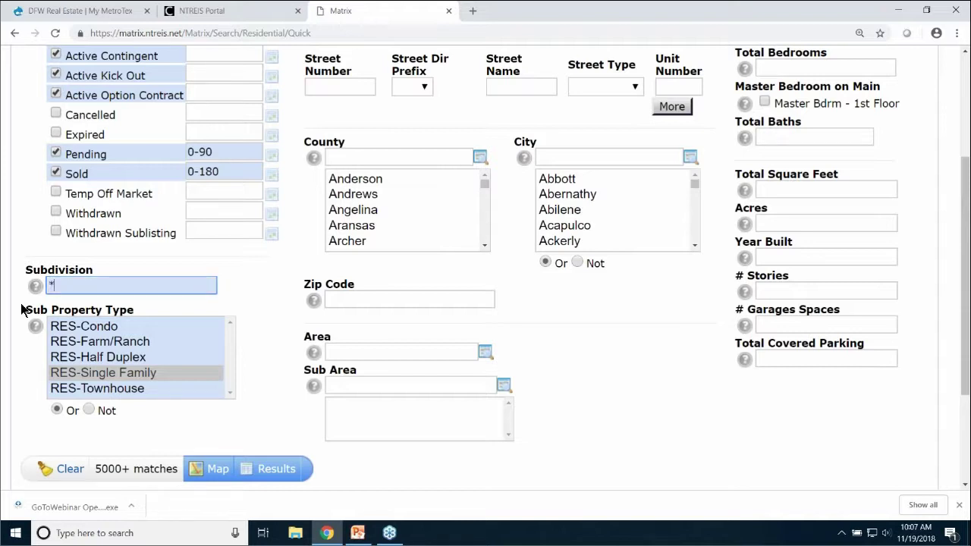
text(glade)
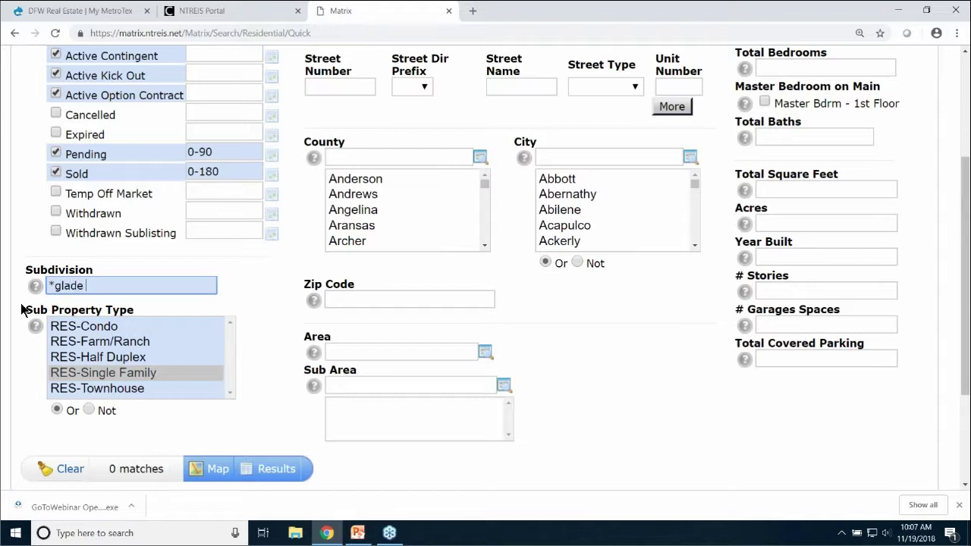
text( crossing*)
click(110, 370)
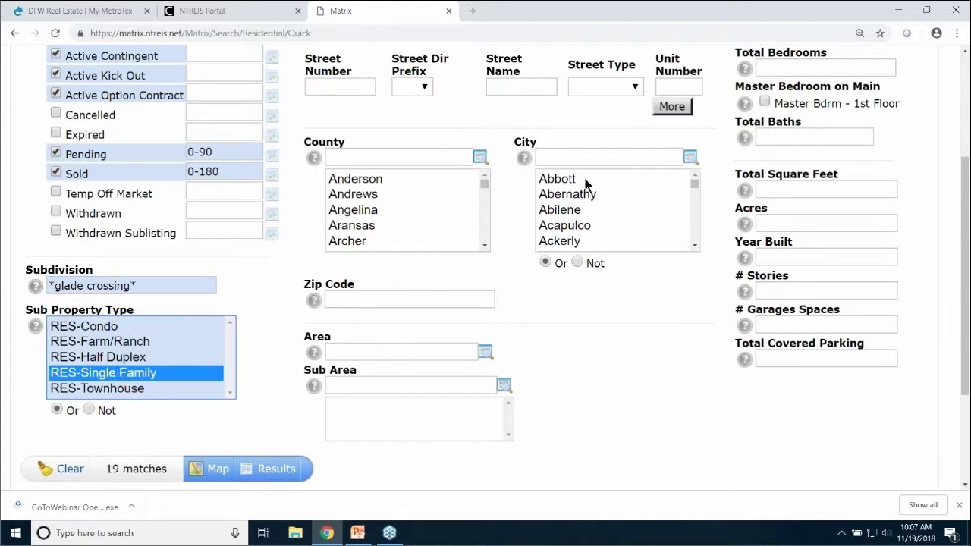
Set the city filter to Grapevine only, giving 19 matches
click(565, 158)
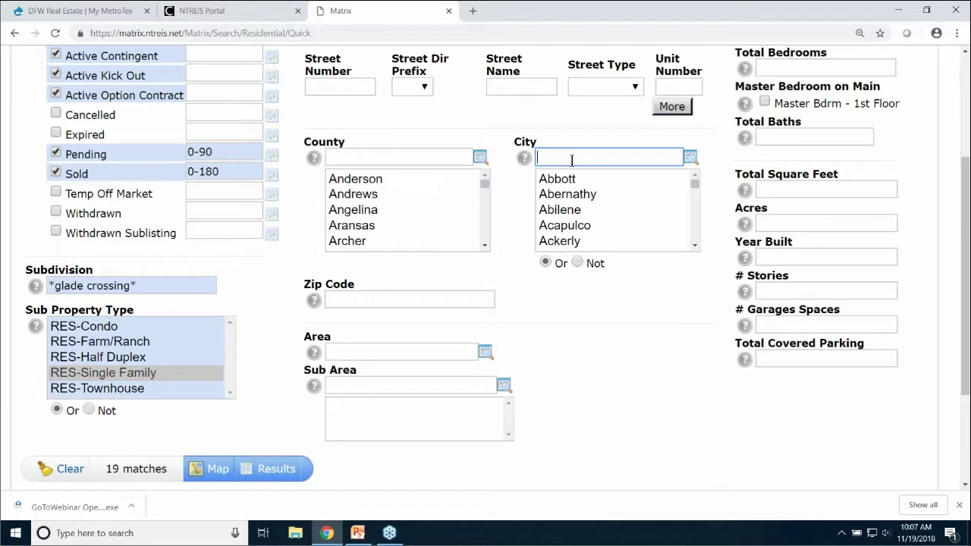
text(grapev)
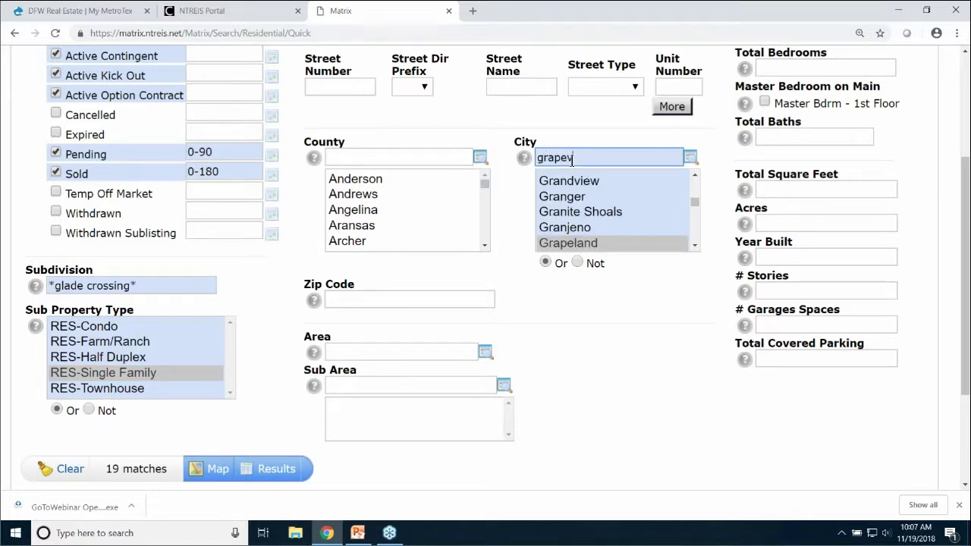
text(ine)
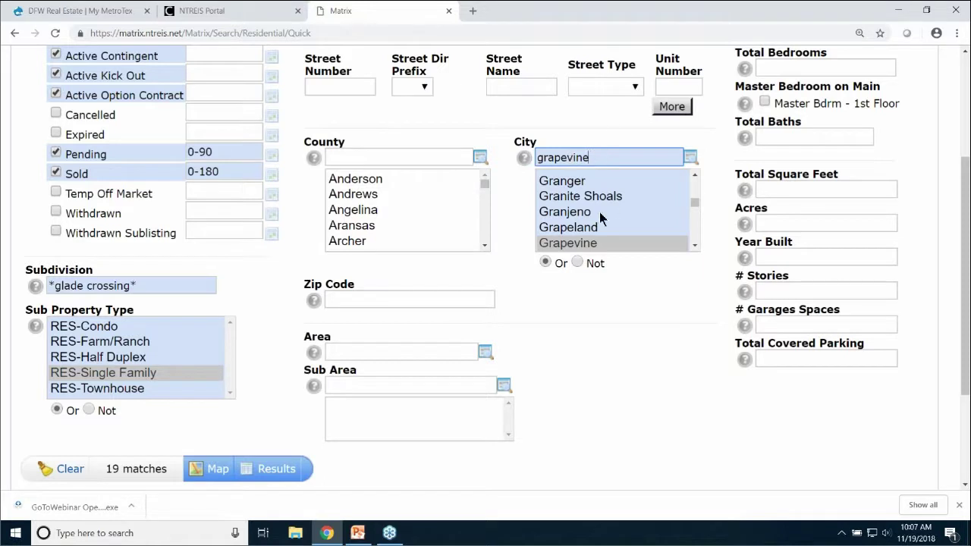
click(589, 228)
drag(581, 243, 578, 256)
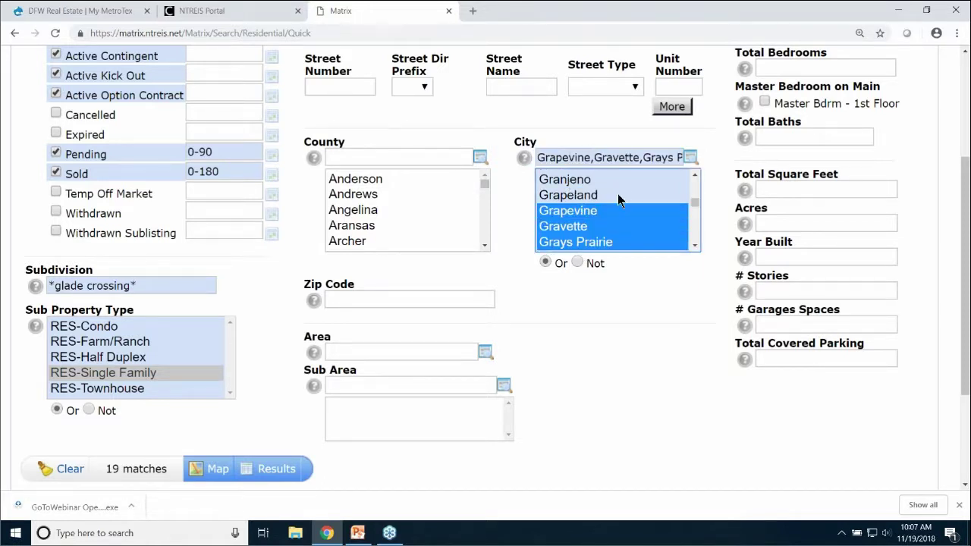
click(578, 238)
click(577, 226)
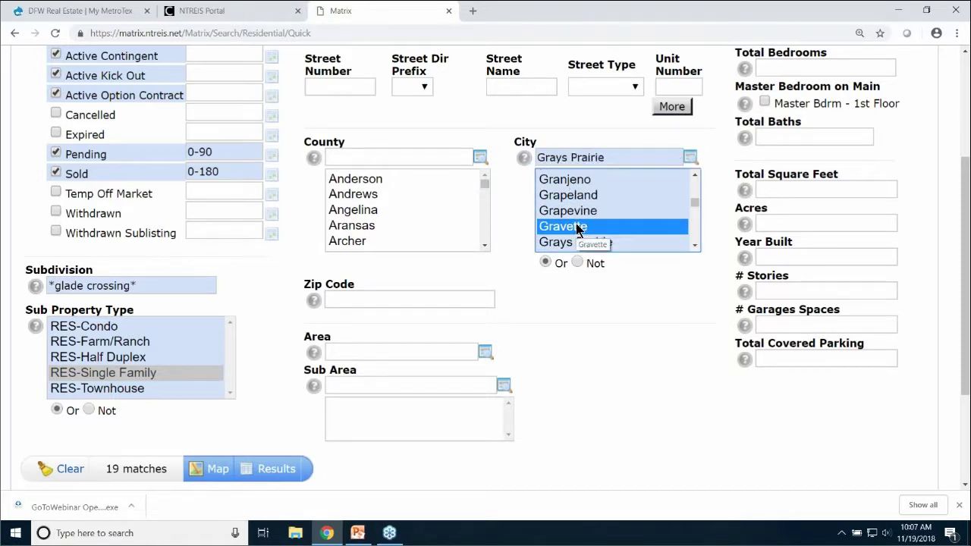
click(578, 211)
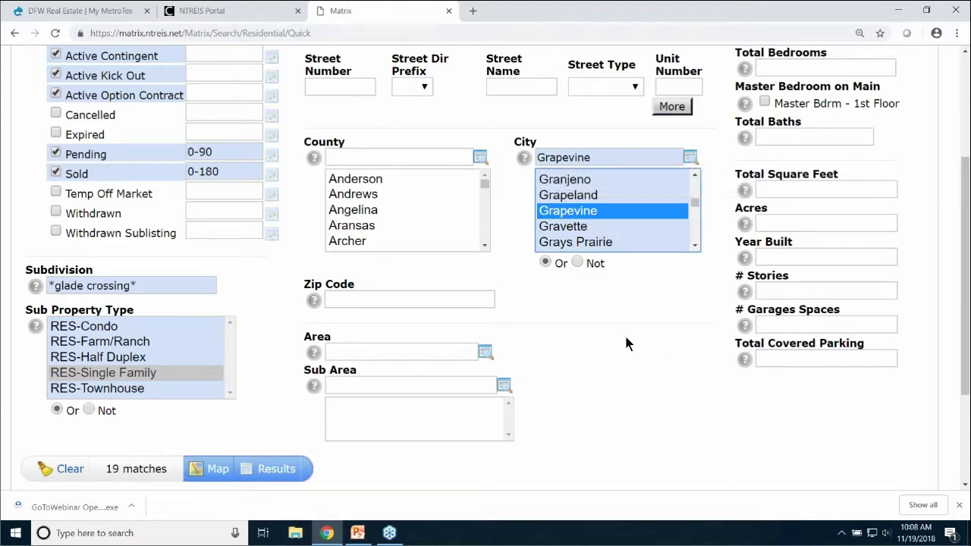
Set Total Square Feet to 1900-2500 and view the 11 matching results
scroll(626, 341, up, 2)
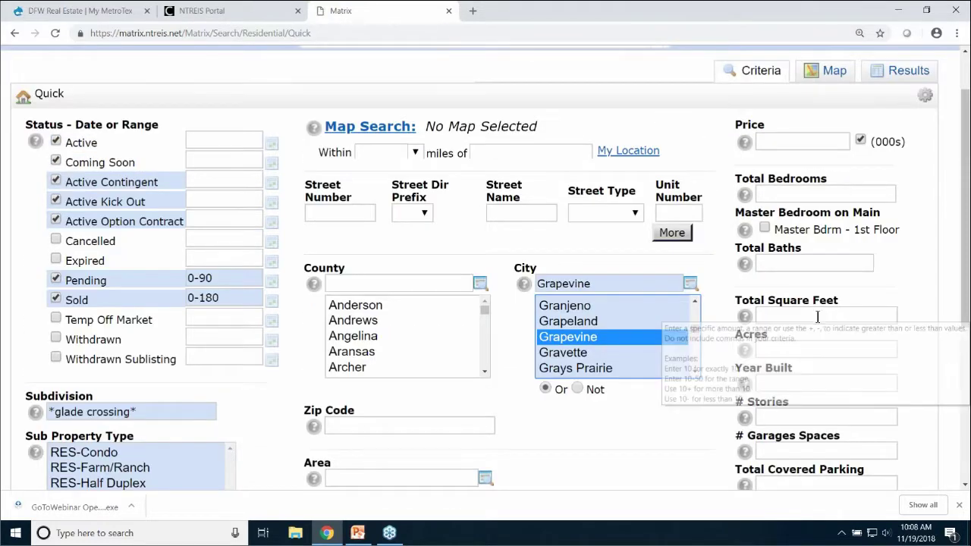
click(817, 317)
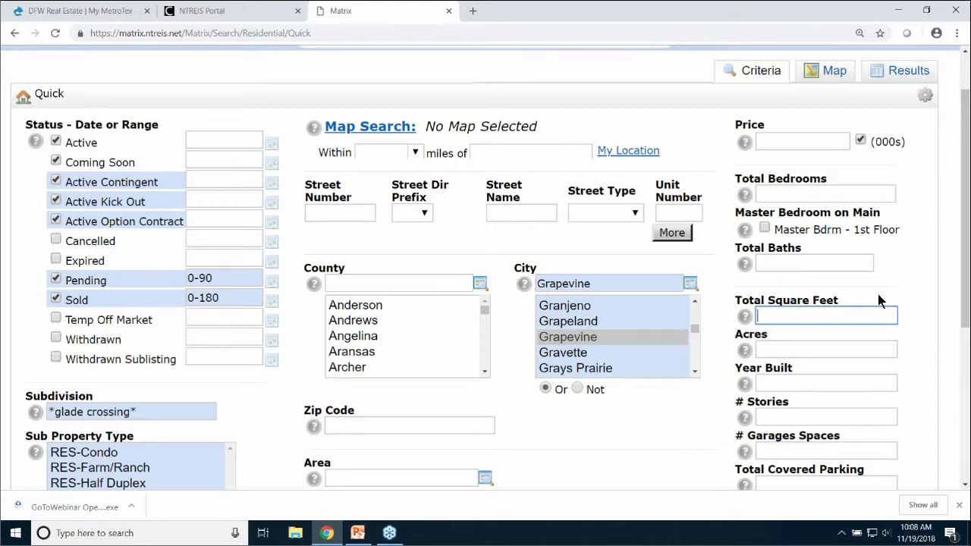
text(19)
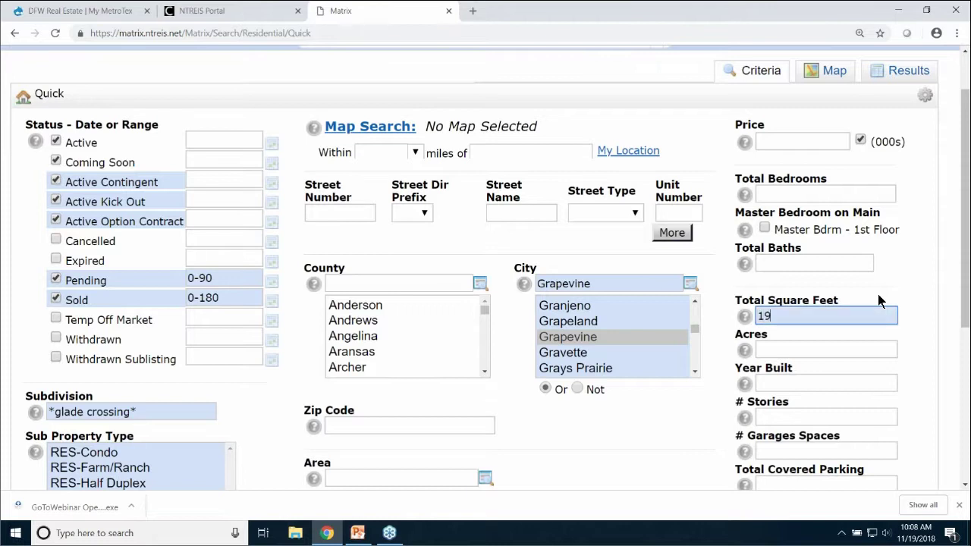
text(00-2500)
scroll(520, 432, down, 2)
scroll(524, 435, down, 1)
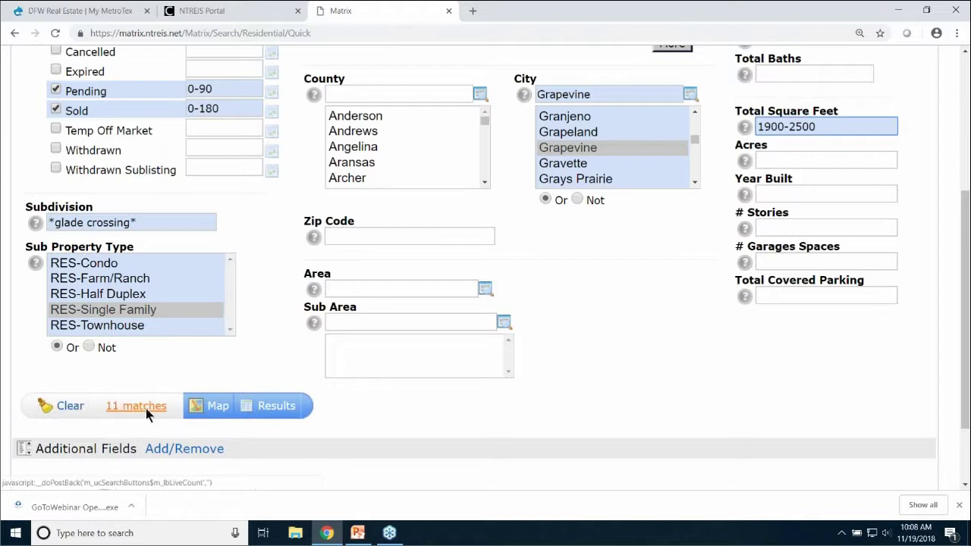
click(282, 408)
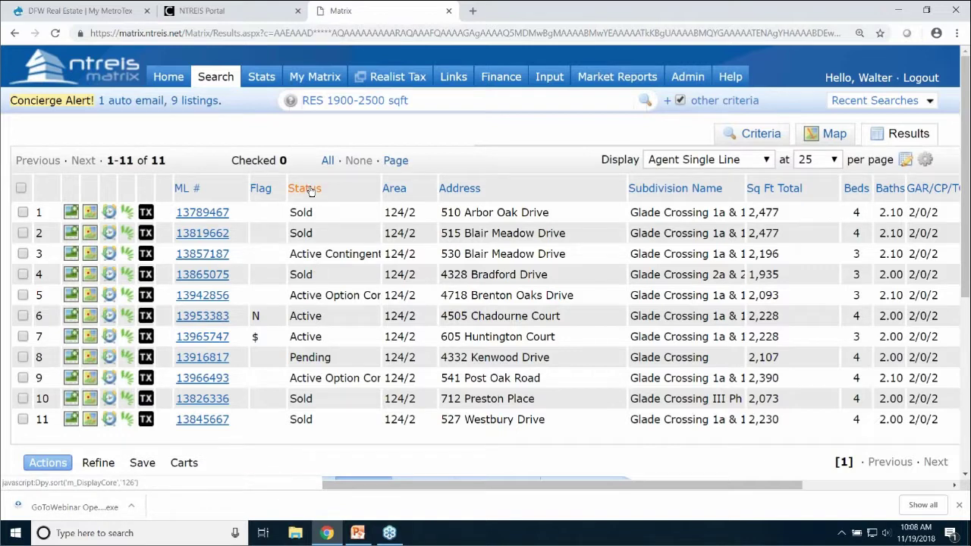
Sort the results by status and check all 11 Glade Crossing listings
click(309, 190)
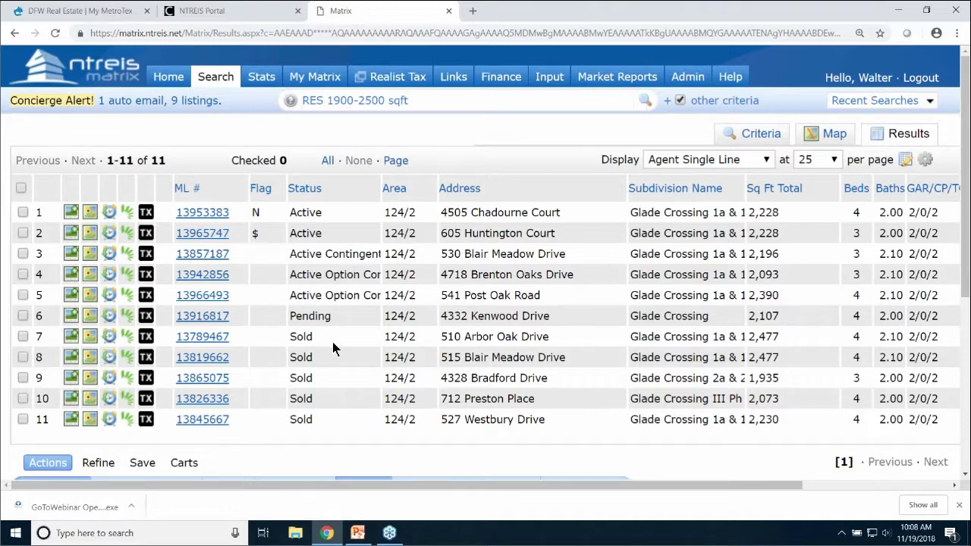
scroll(333, 338, down, 2)
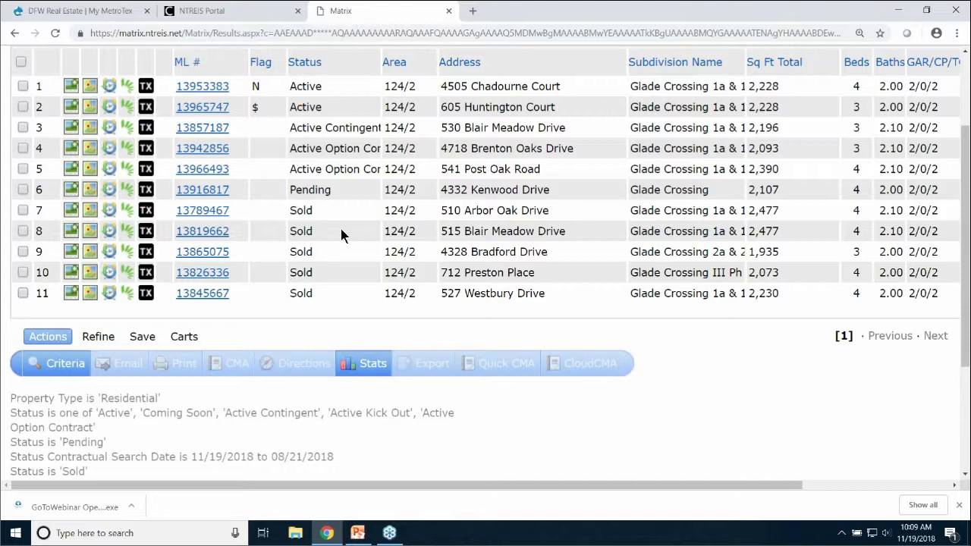
scroll(338, 218, up, 2)
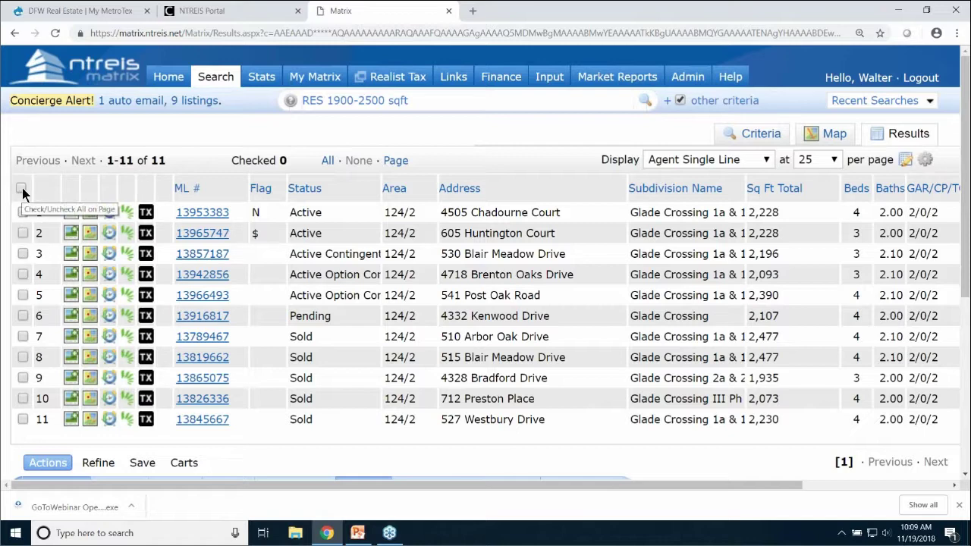
click(22, 189)
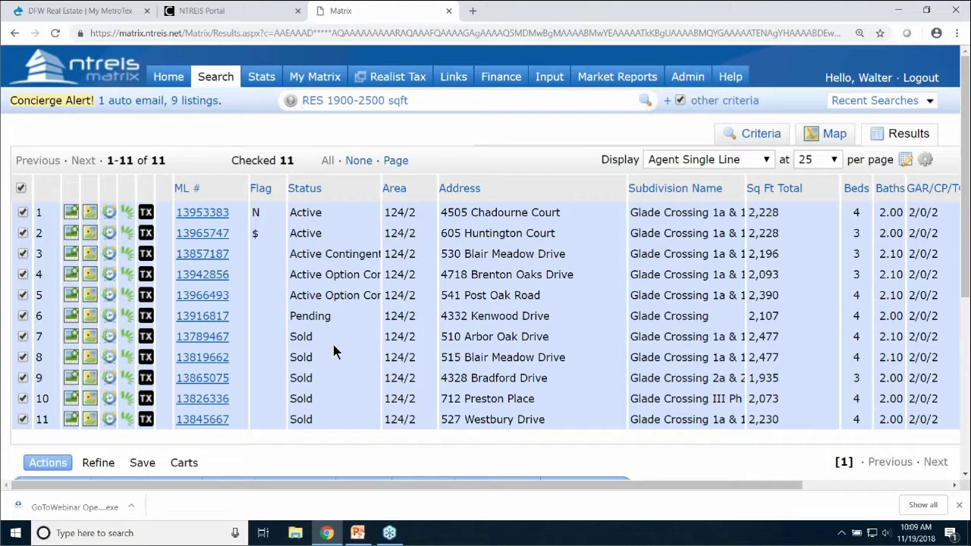
click(215, 338)
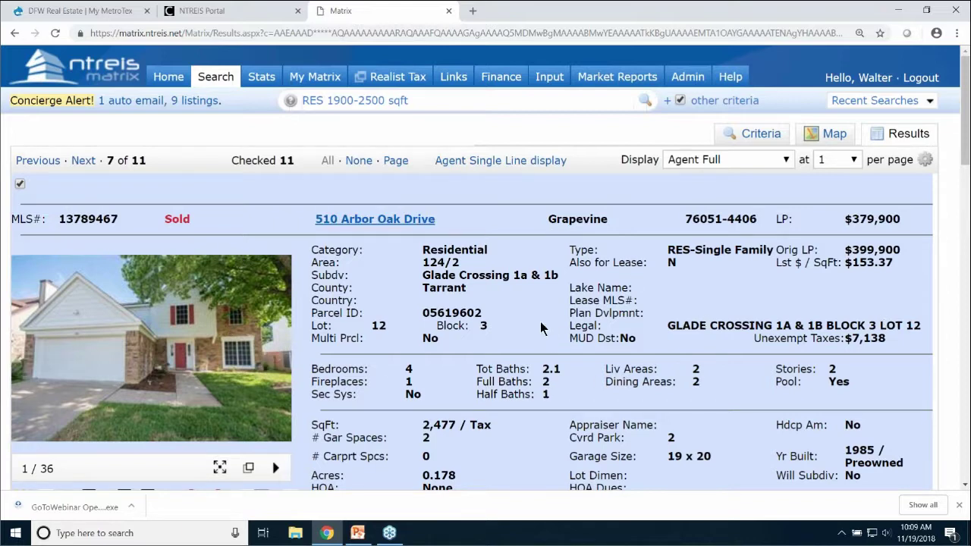
scroll(537, 306, down, 1)
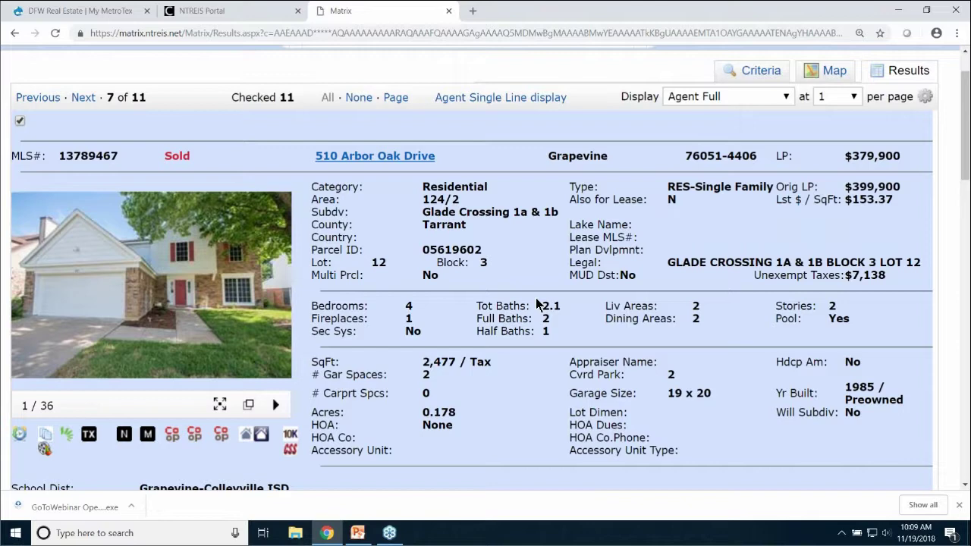
scroll(537, 301, up, 1)
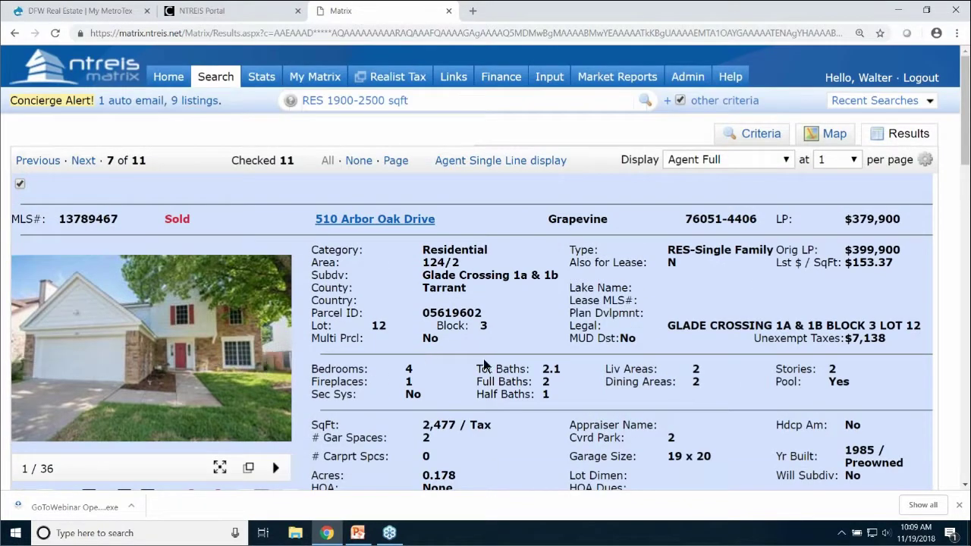
scroll(607, 373, down, 1)
scroll(607, 374, down, 1)
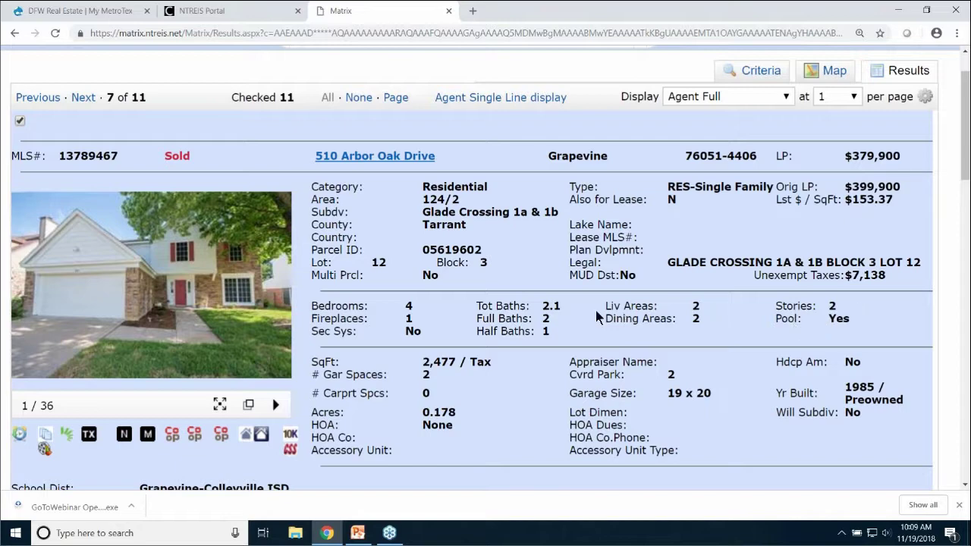
scroll(597, 306, up, 1)
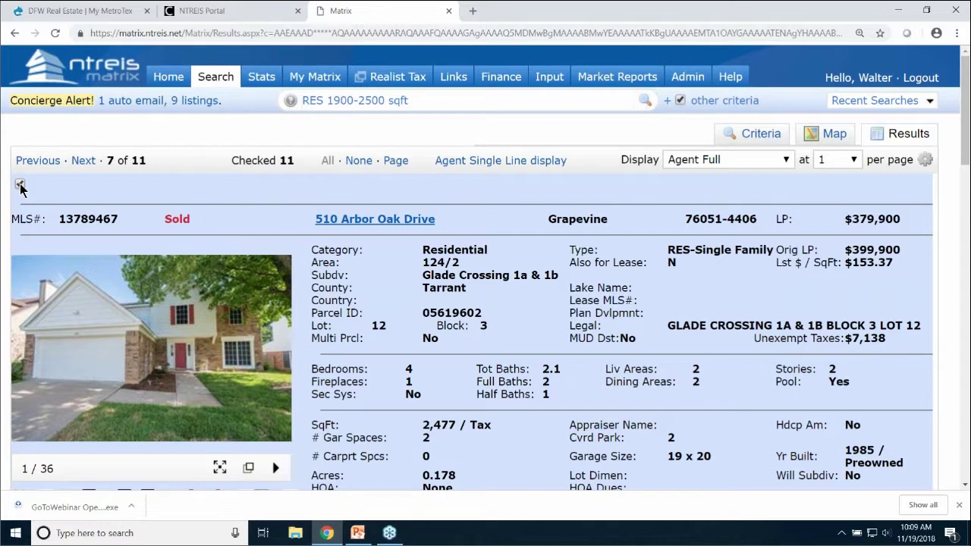
click(20, 185)
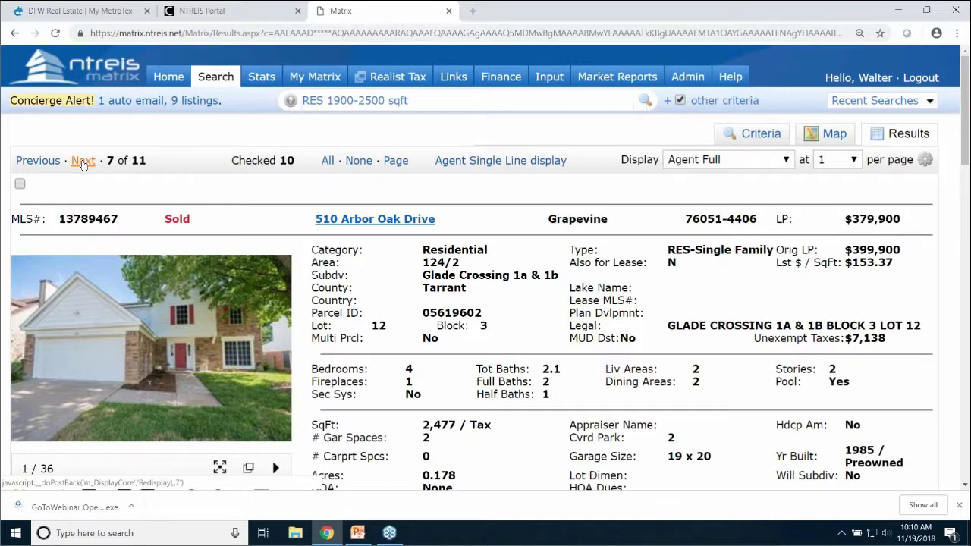
click(82, 161)
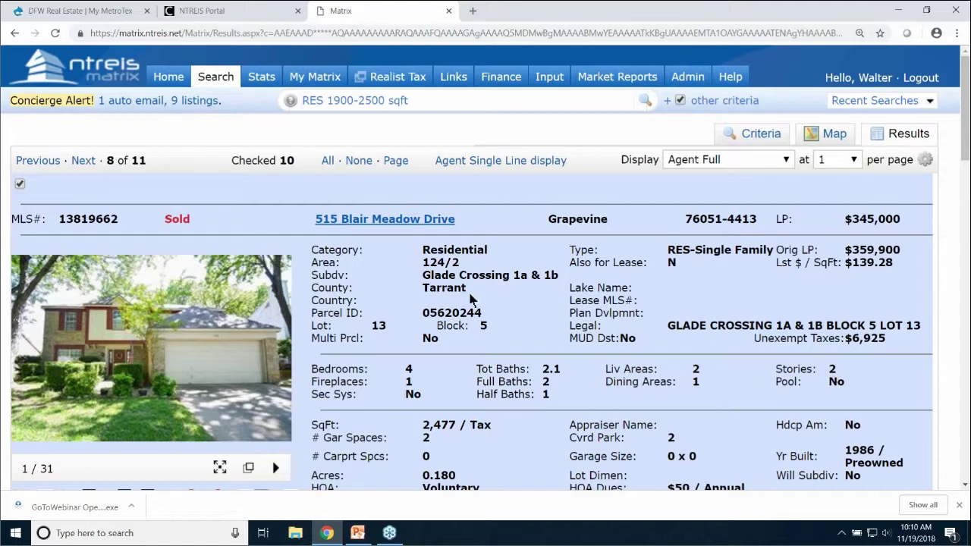
scroll(470, 296, down, 5)
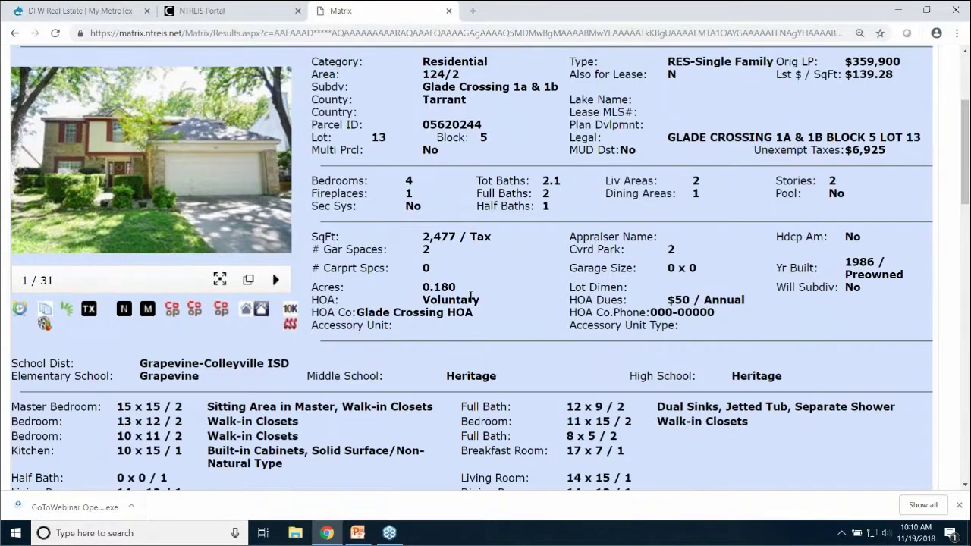
scroll(477, 303, down, 4)
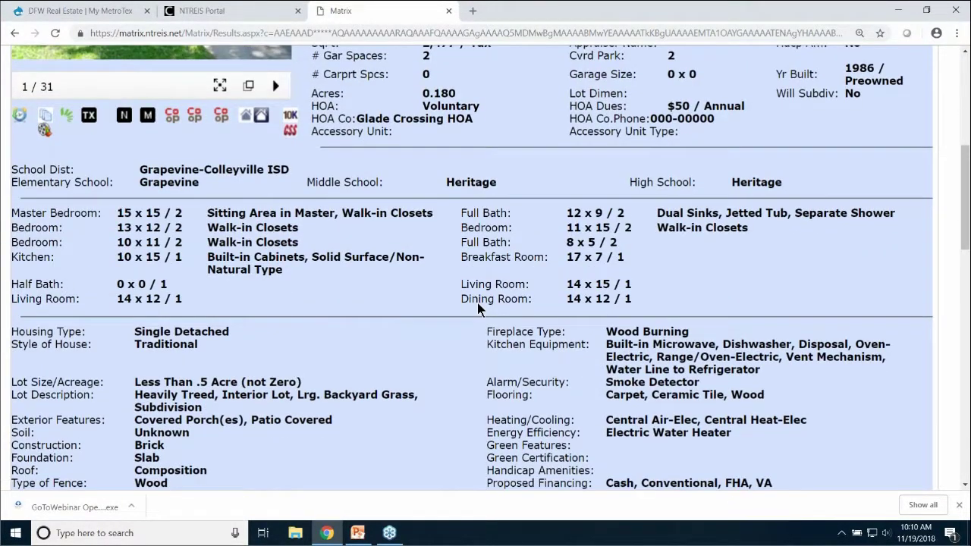
scroll(482, 305, up, 2)
scroll(486, 305, up, 6)
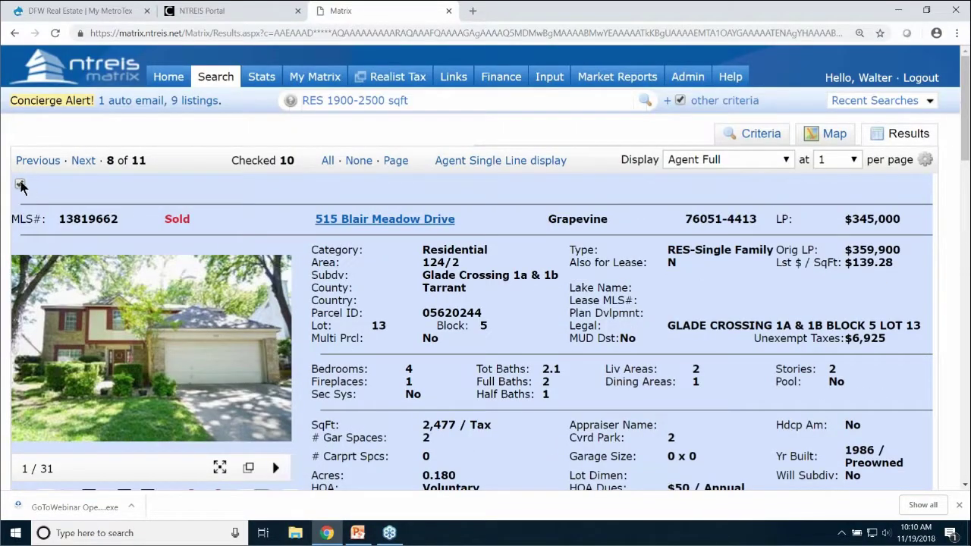
click(84, 161)
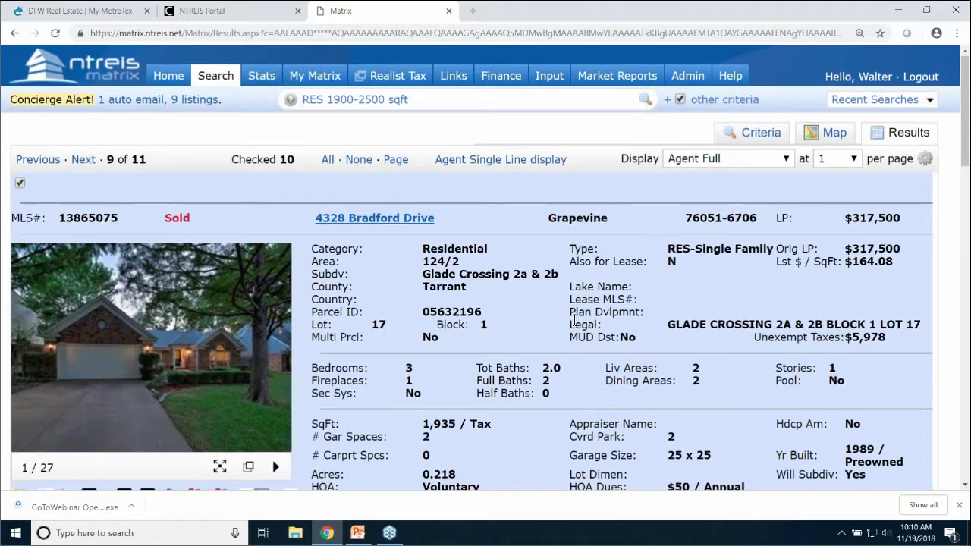
scroll(573, 319, down, 3)
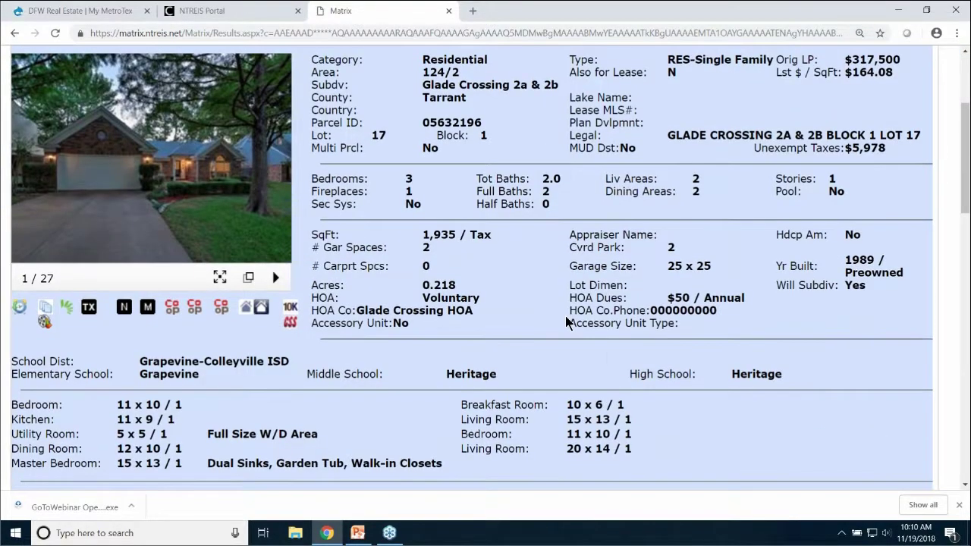
scroll(565, 315, down, 3)
scroll(565, 318, down, 1)
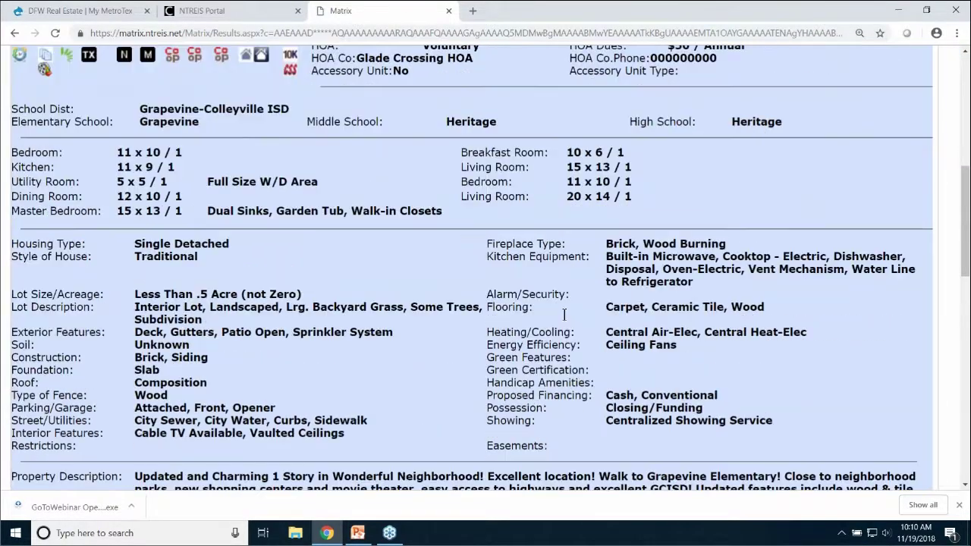
scroll(564, 314, down, 4)
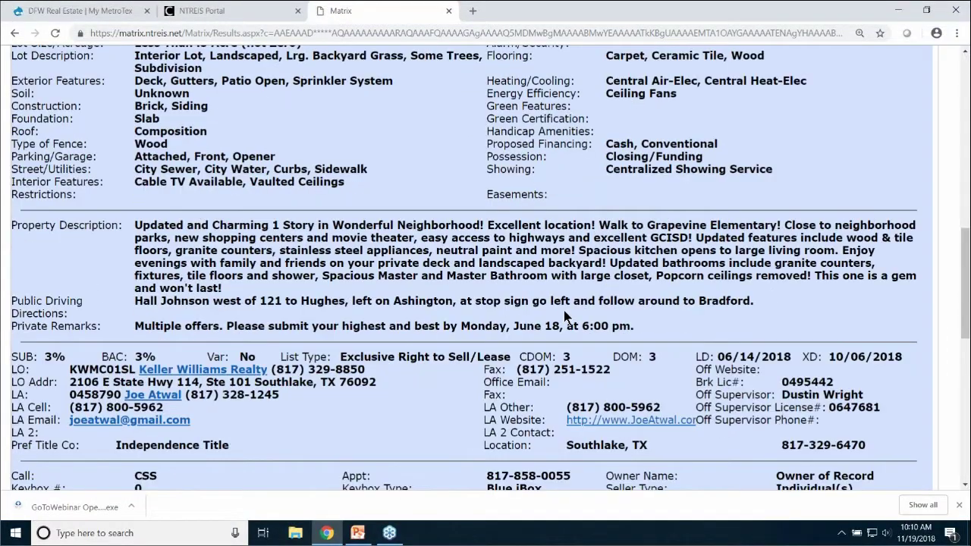
scroll(566, 309, up, 9)
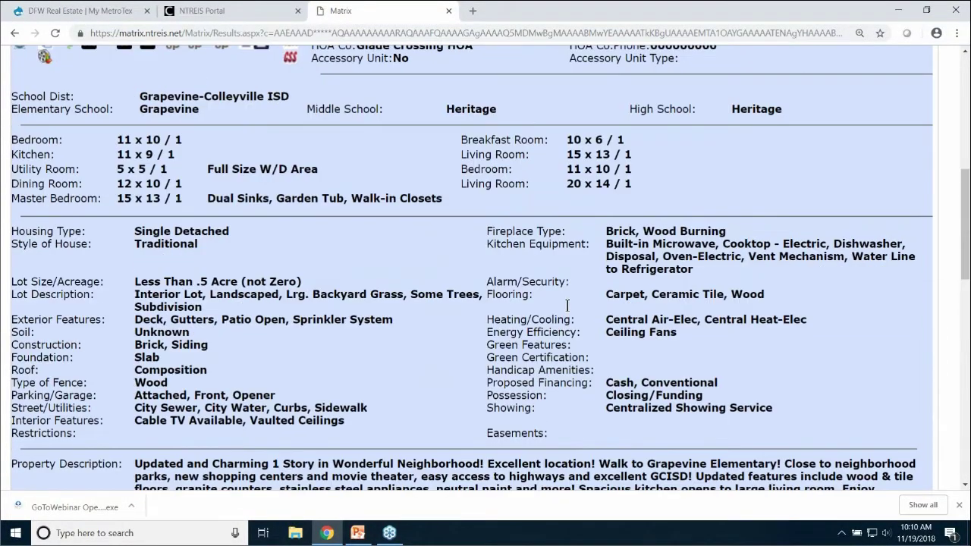
scroll(569, 303, up, 3)
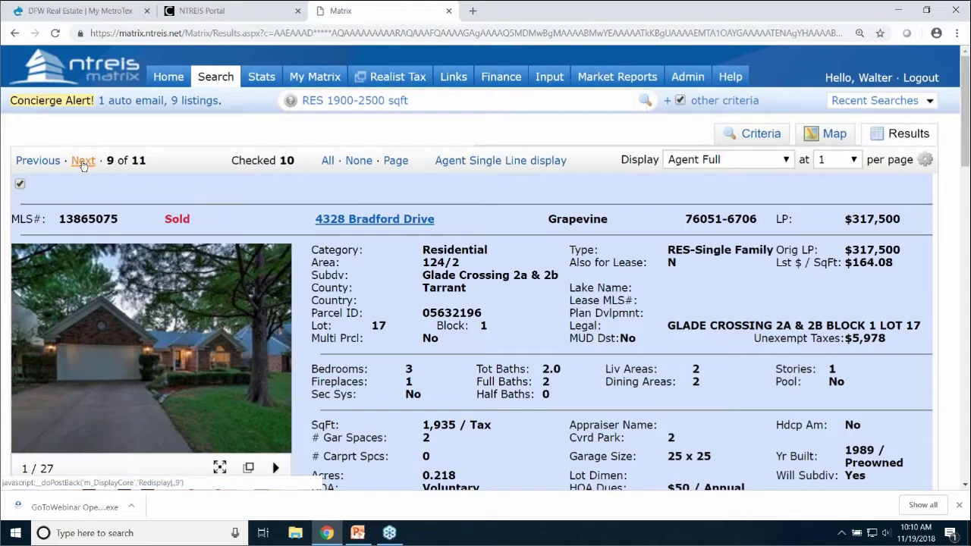
click(83, 164)
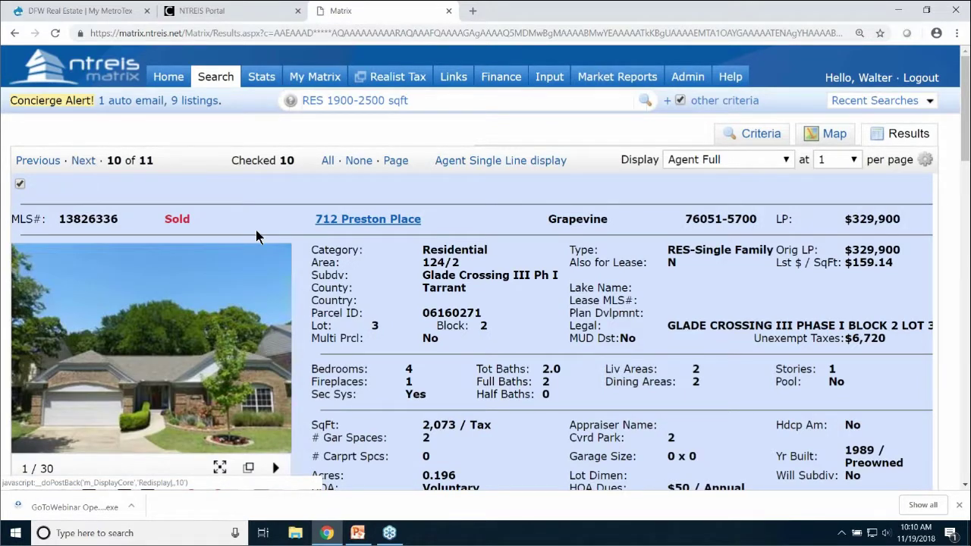
click(85, 162)
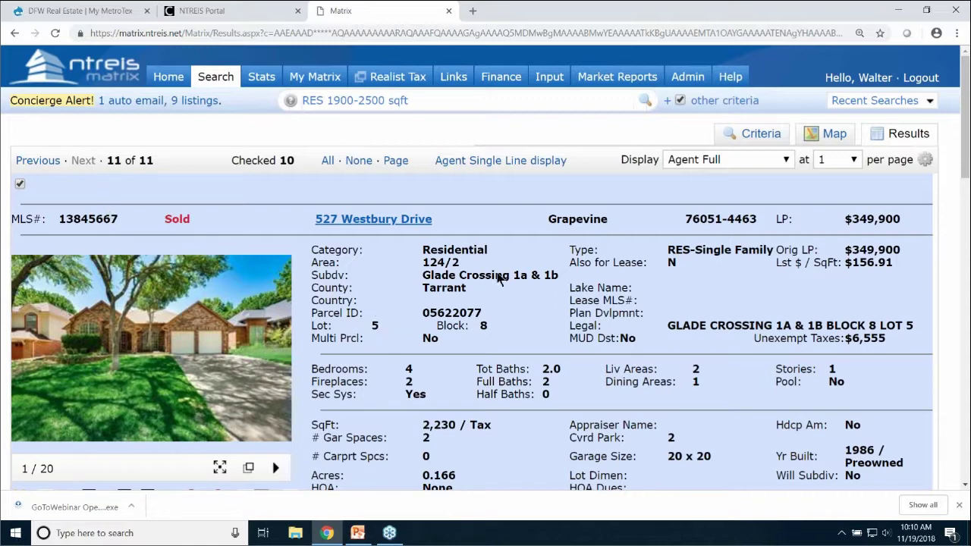
Switch the display to Agent Single Line and show the Refine options
click(686, 161)
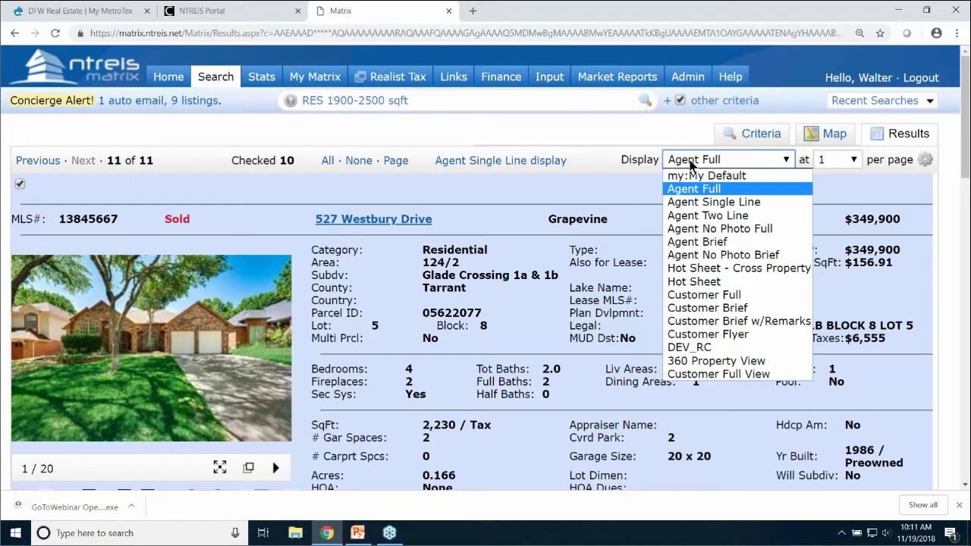
click(705, 203)
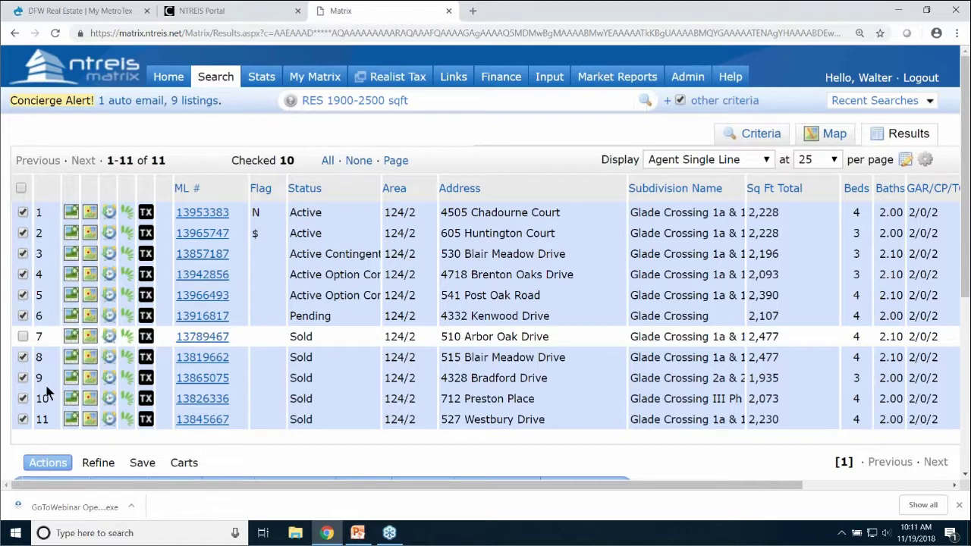
click(108, 471)
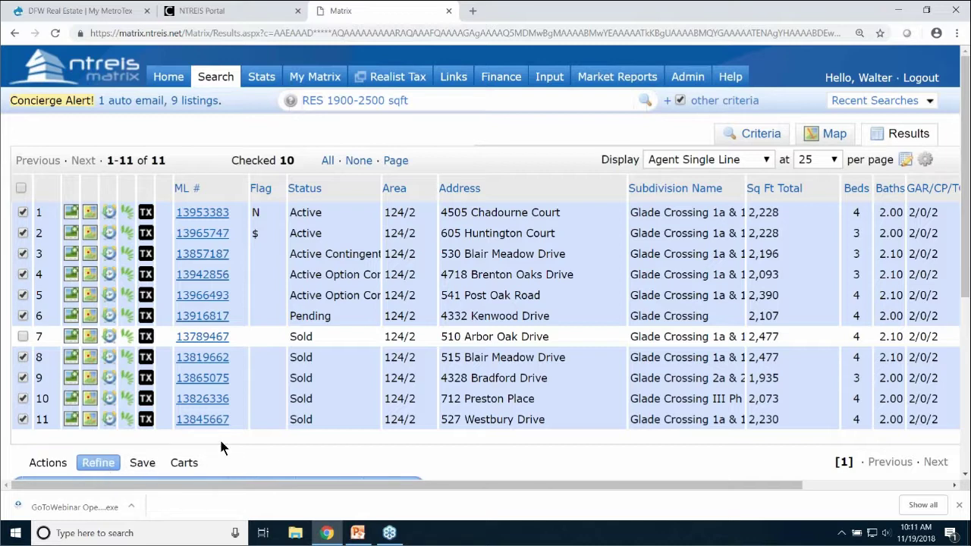
scroll(224, 446, down, 2)
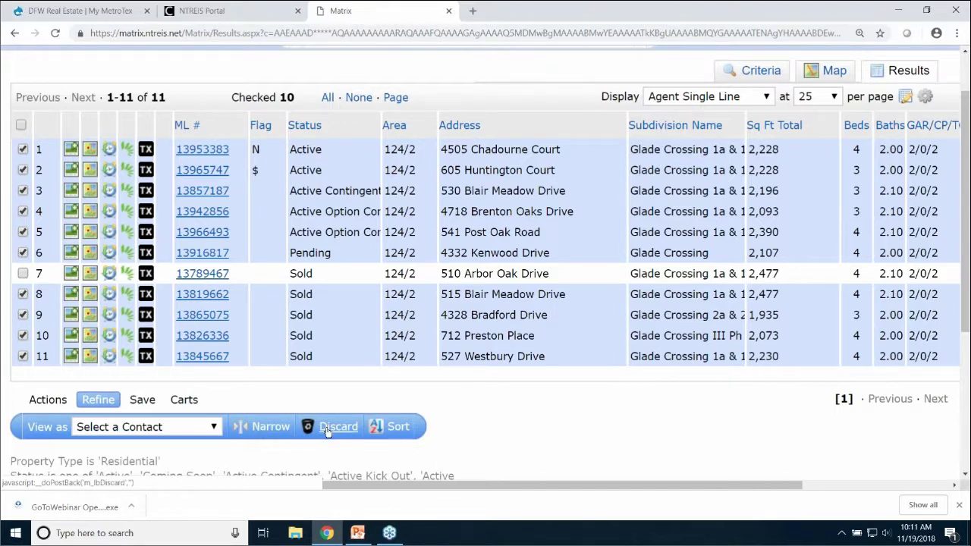
click(264, 430)
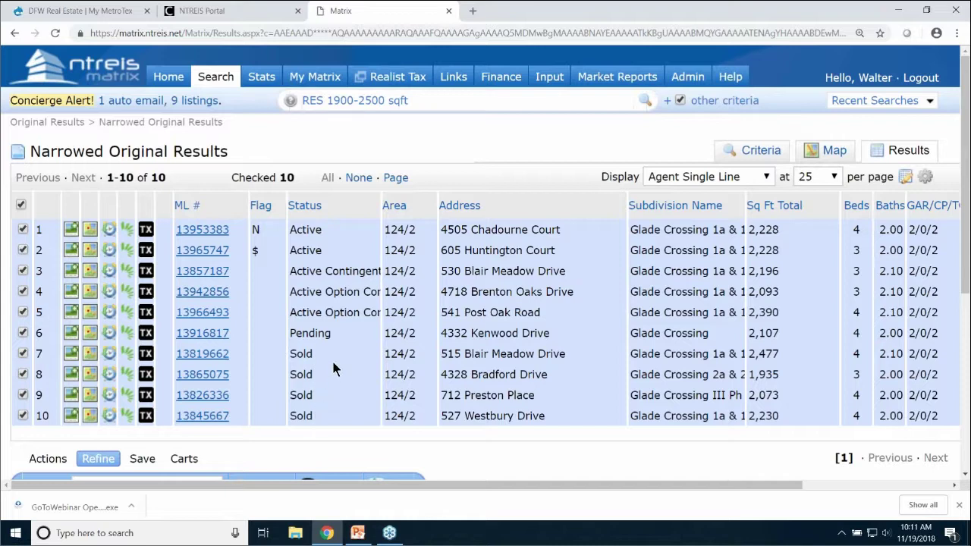
scroll(334, 332, down, 2)
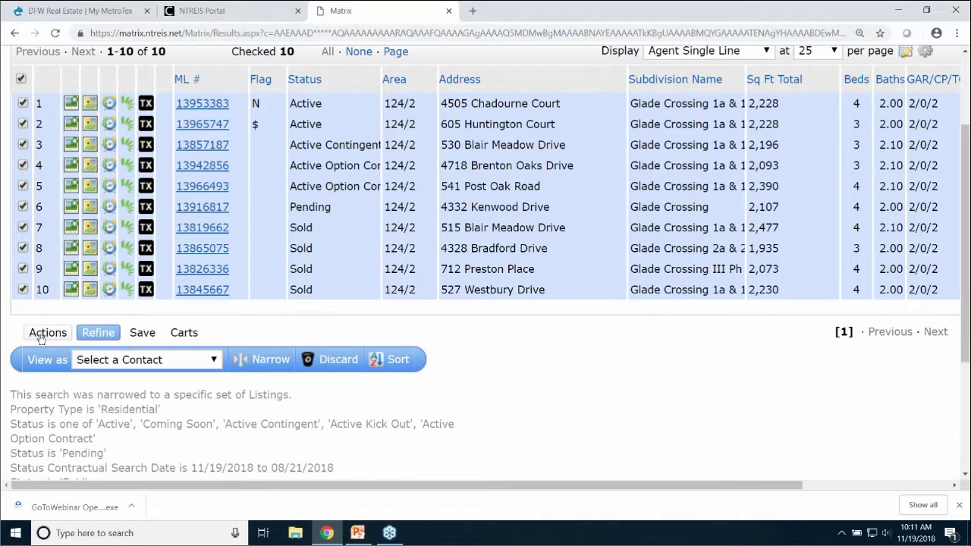
click(45, 335)
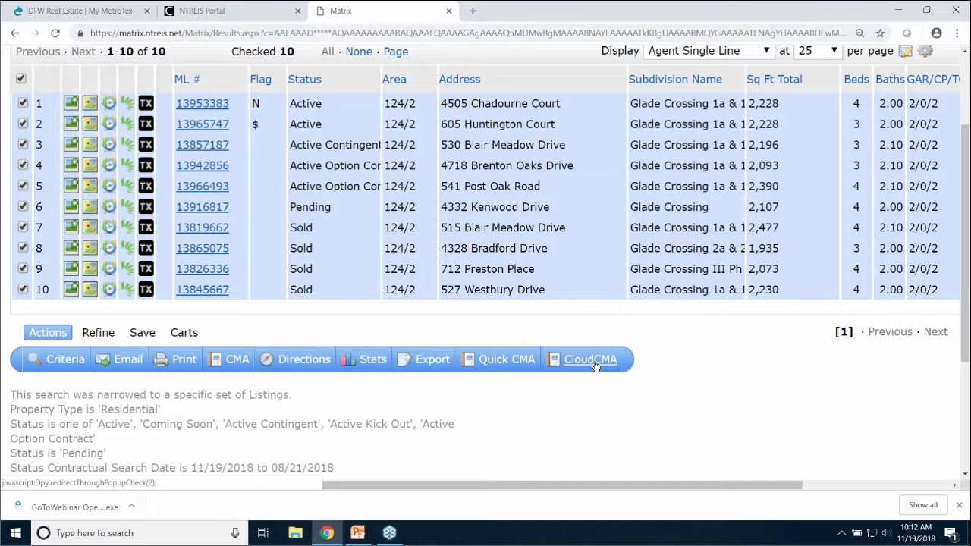
Send the 10 checked listings to a new Cloud CMA report and verify their MLS numbers against Matrix
click(595, 364)
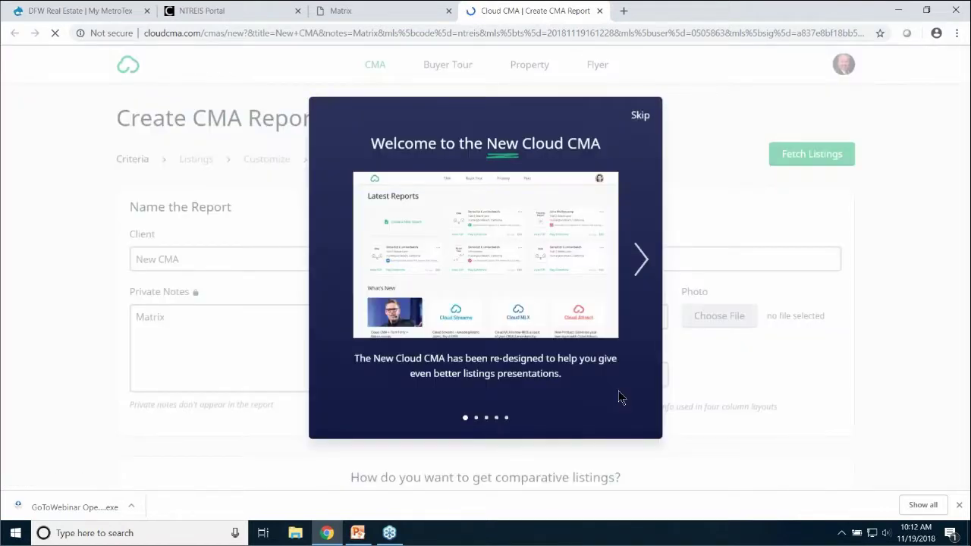
click(640, 116)
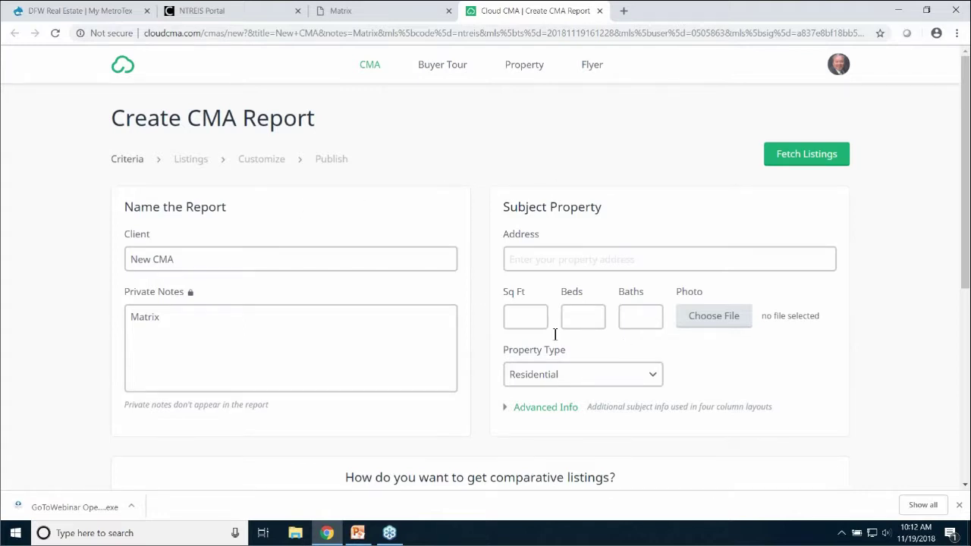
scroll(466, 211, down, 4)
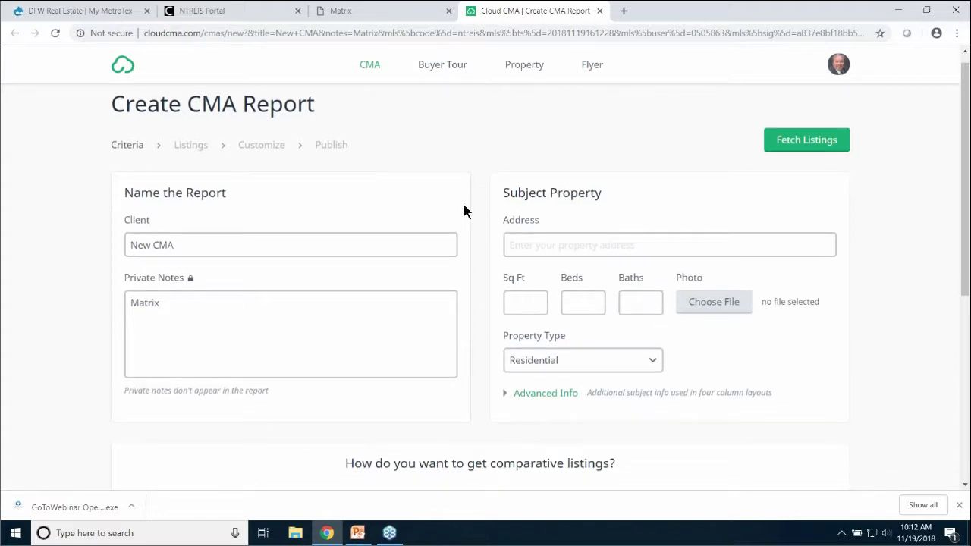
drag(252, 267, 122, 257)
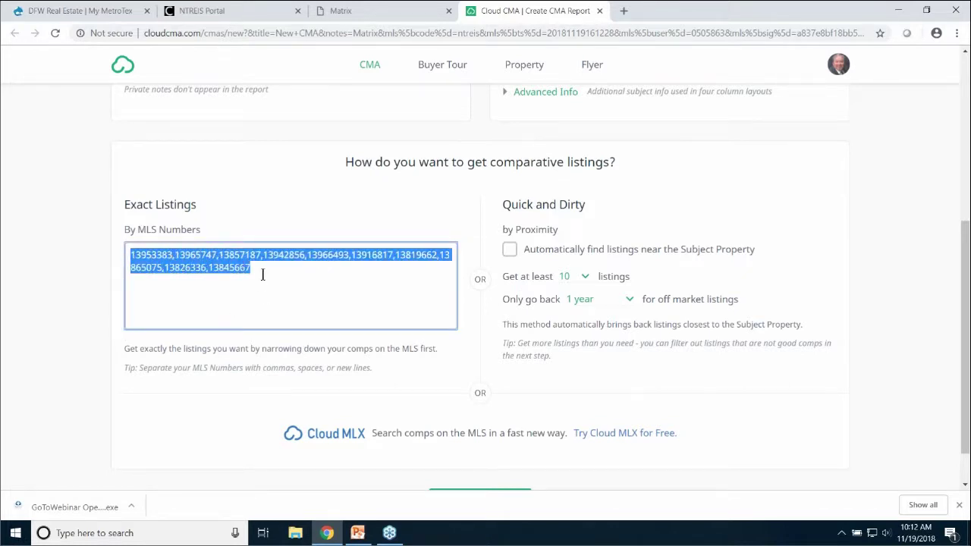
click(294, 267)
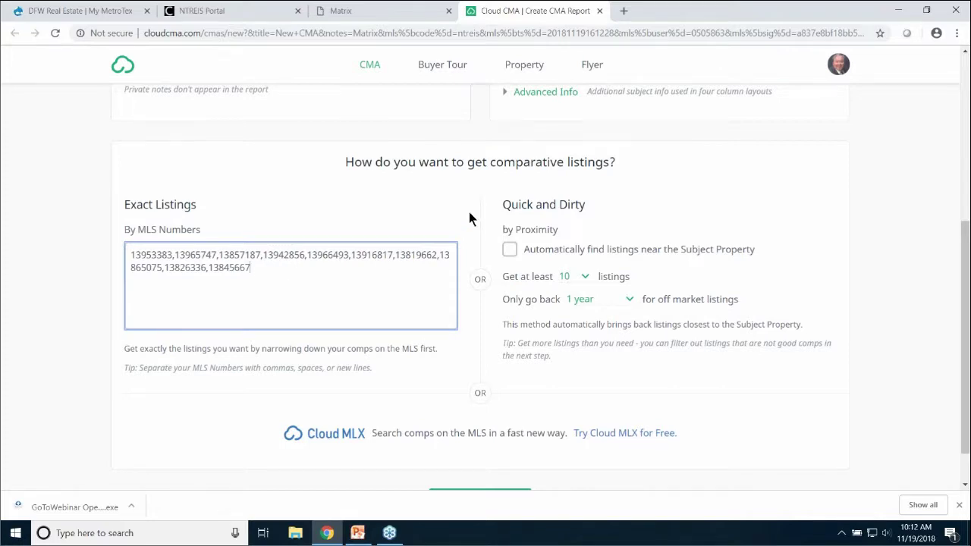
scroll(465, 218, up, 4)
scroll(457, 222, up, 1)
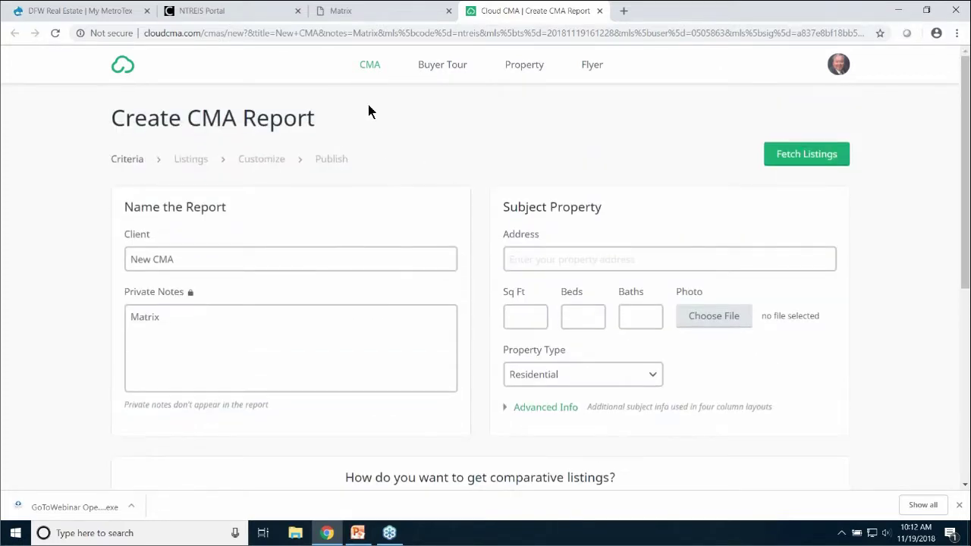
click(363, 12)
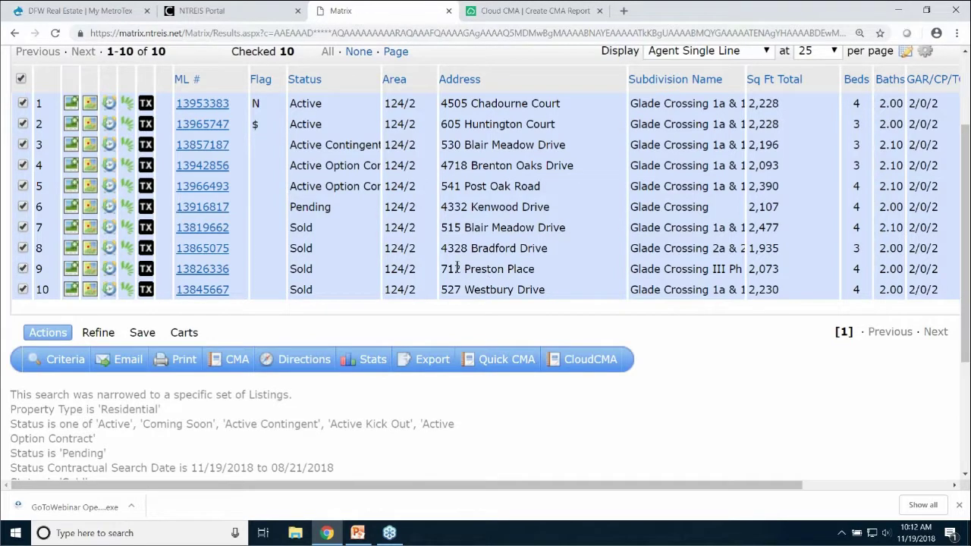
click(524, 10)
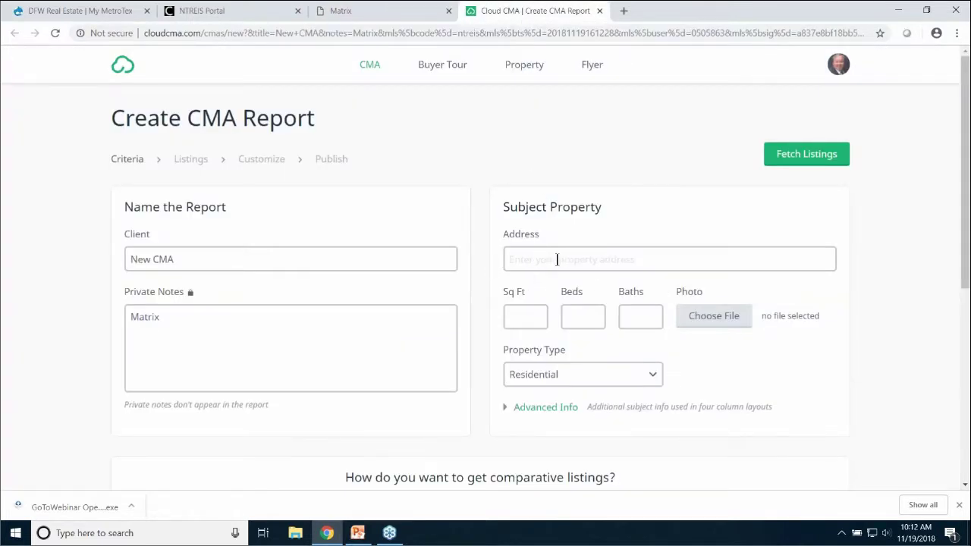
click(550, 260)
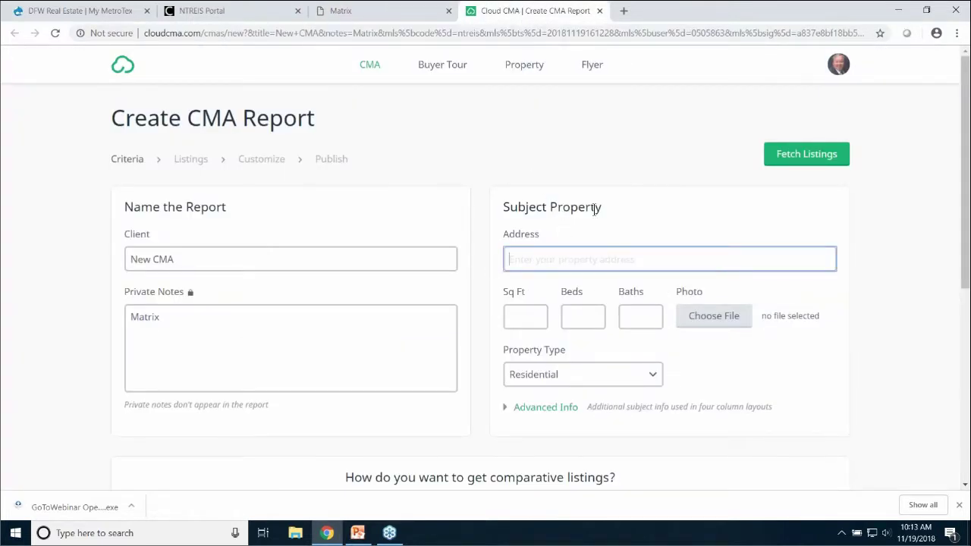
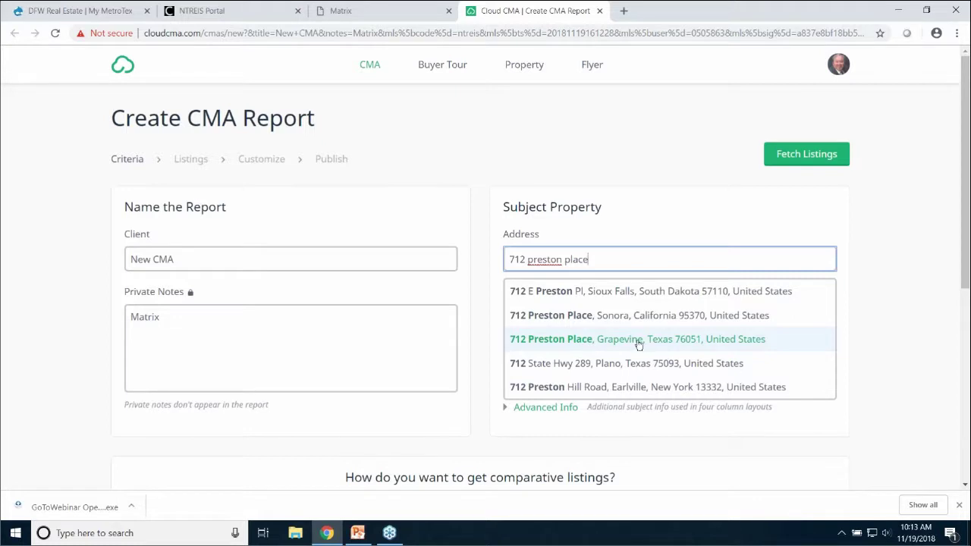
click(578, 344)
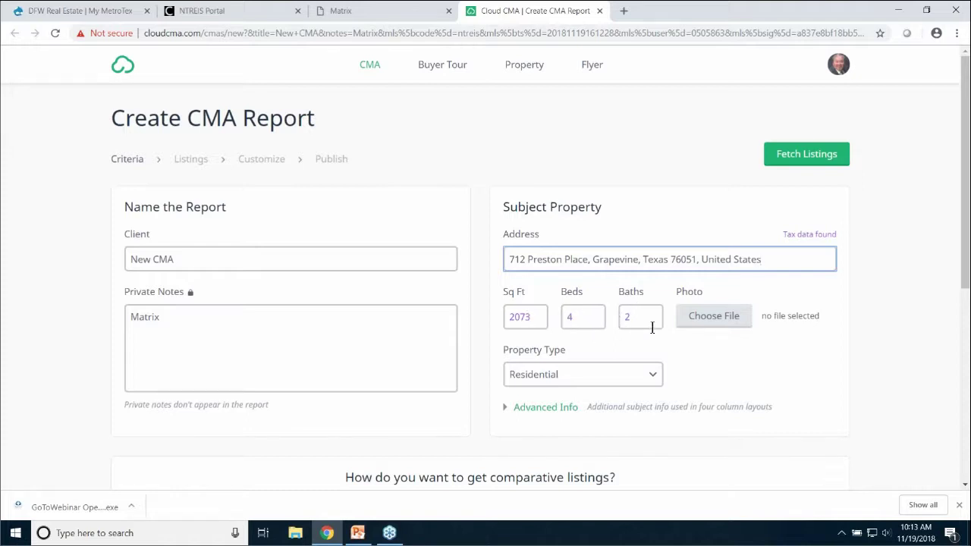
Expand and collapse Advanced Info, confirming 2073 sq ft, 4 beds and 2 baths
click(556, 409)
scroll(736, 364, down, 2)
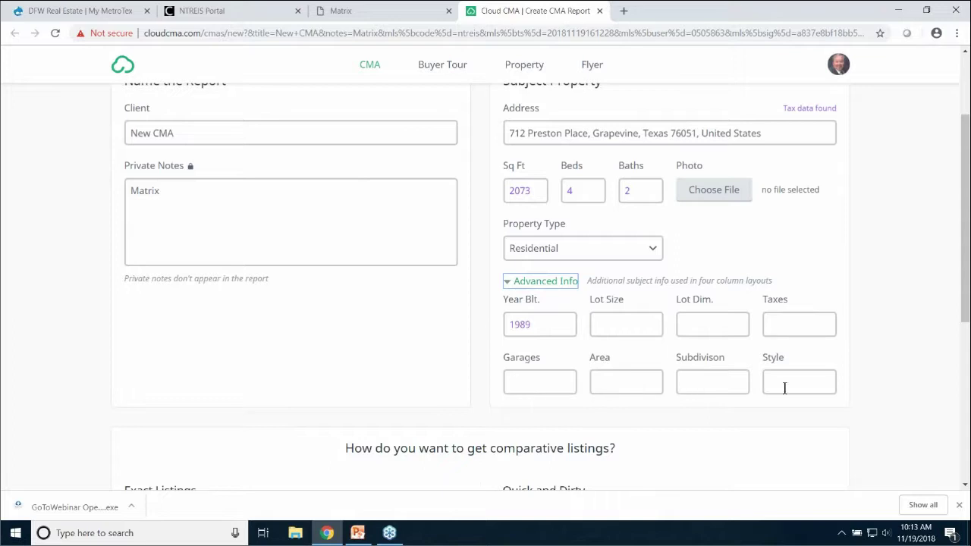
click(561, 281)
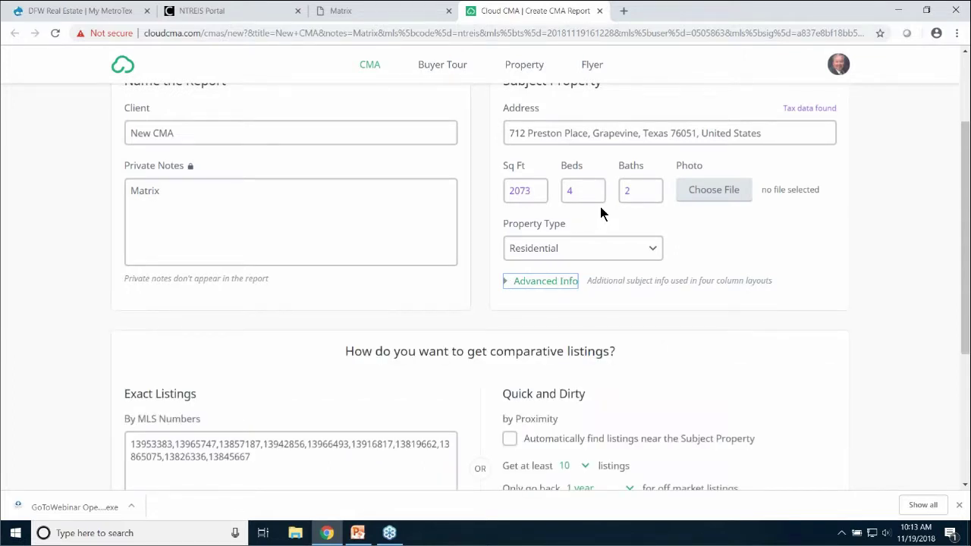
scroll(600, 206, up, 2)
click(155, 258)
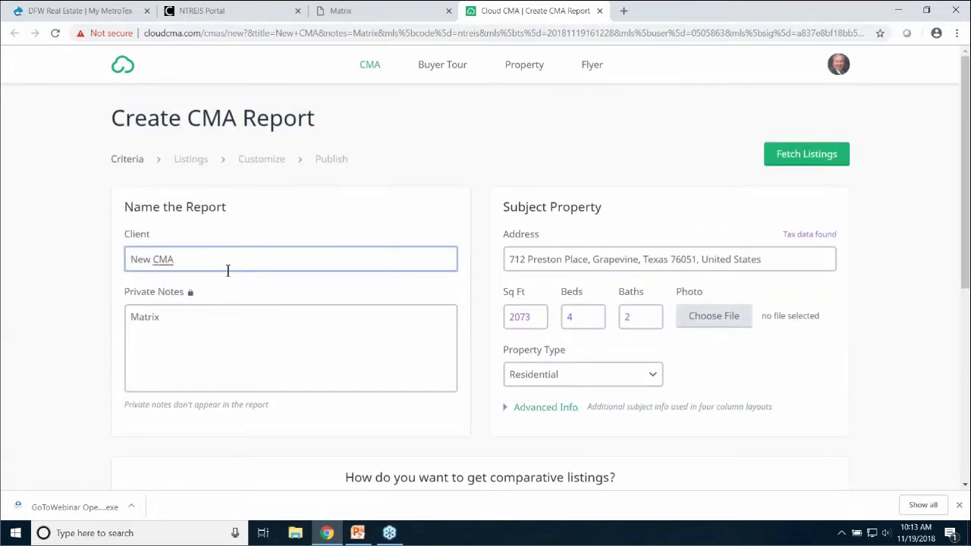
Replace the New CMA placeholder with the client's full name
key(BackSpace)
key(BackSpace)
key(BackSpace)
key(BackSpace)
key(BackSpace)
key(BackSpace)
key(BackSpace)
scroll(466, 289, down, 2)
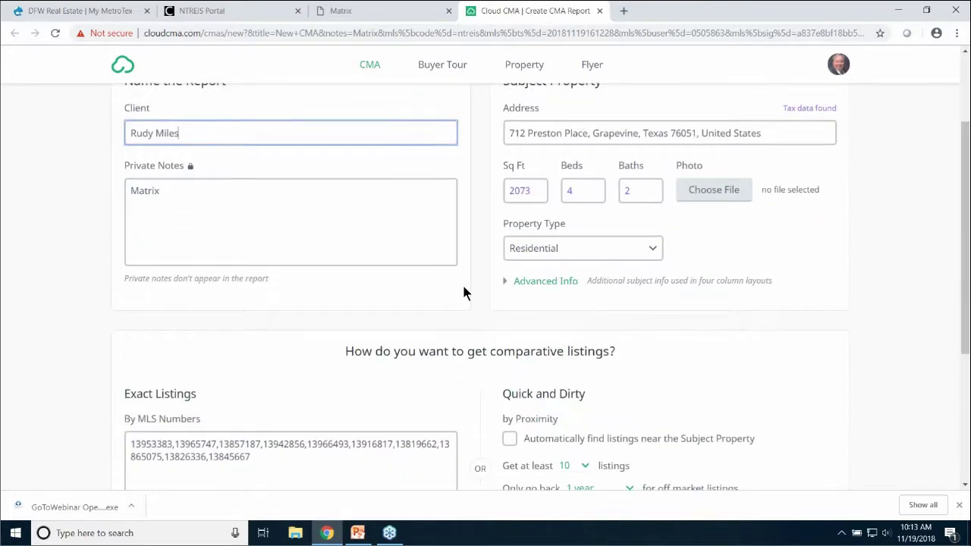
scroll(466, 295, down, 3)
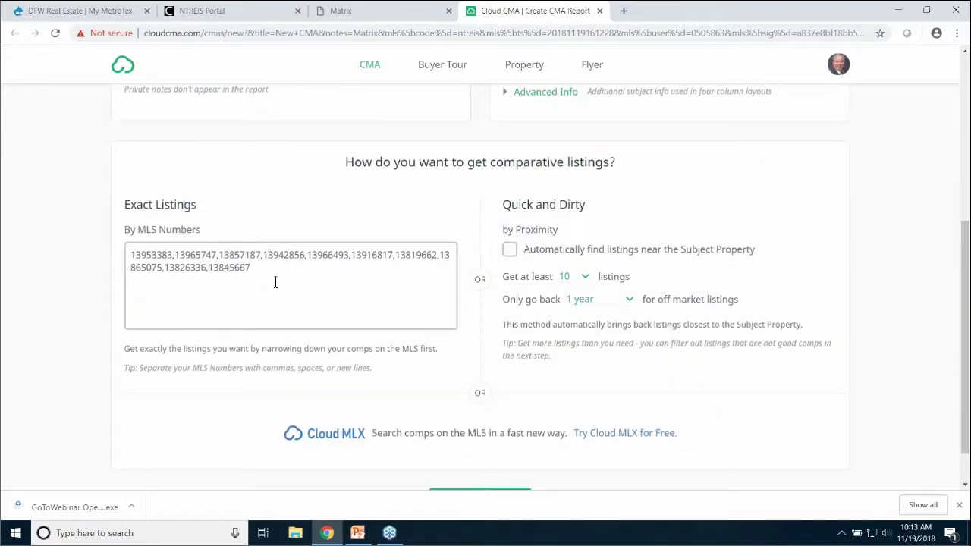
Review the MLS Numbers box by selecting its list of numbers
drag(260, 273, 127, 250)
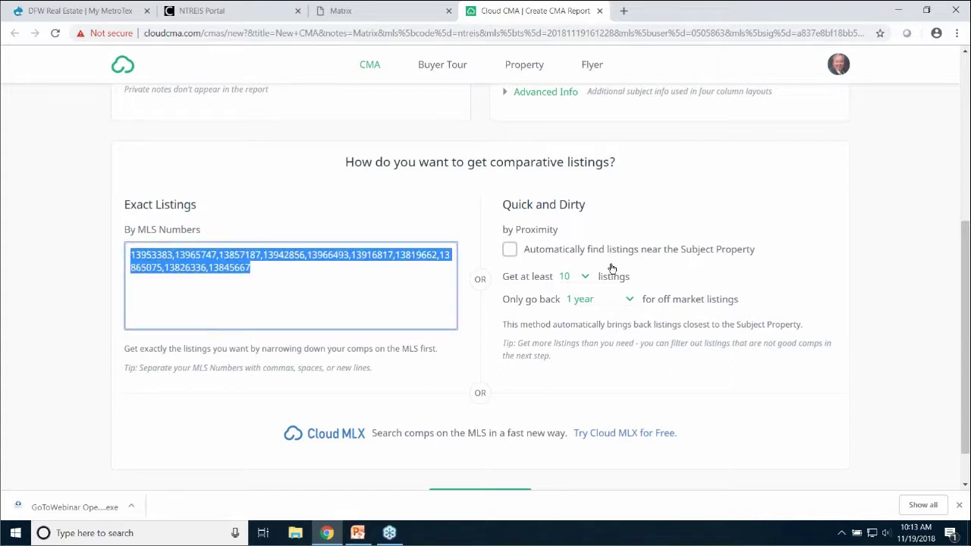
click(591, 224)
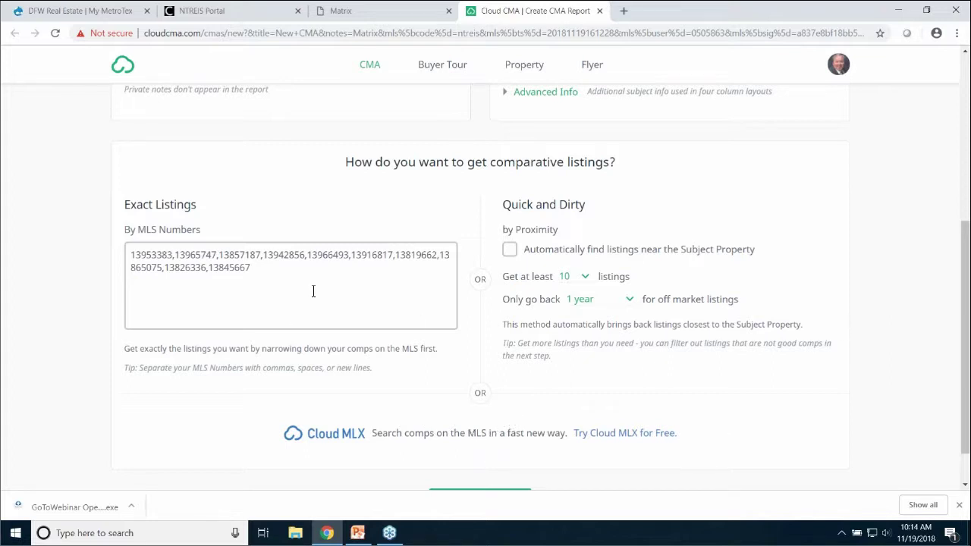
drag(250, 267, 123, 251)
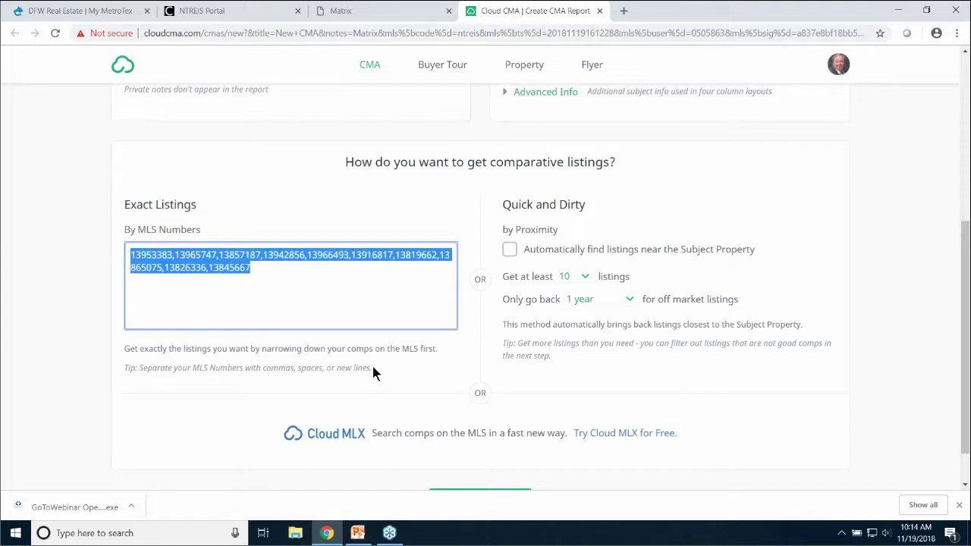
scroll(453, 325, up, 3)
scroll(453, 327, up, 2)
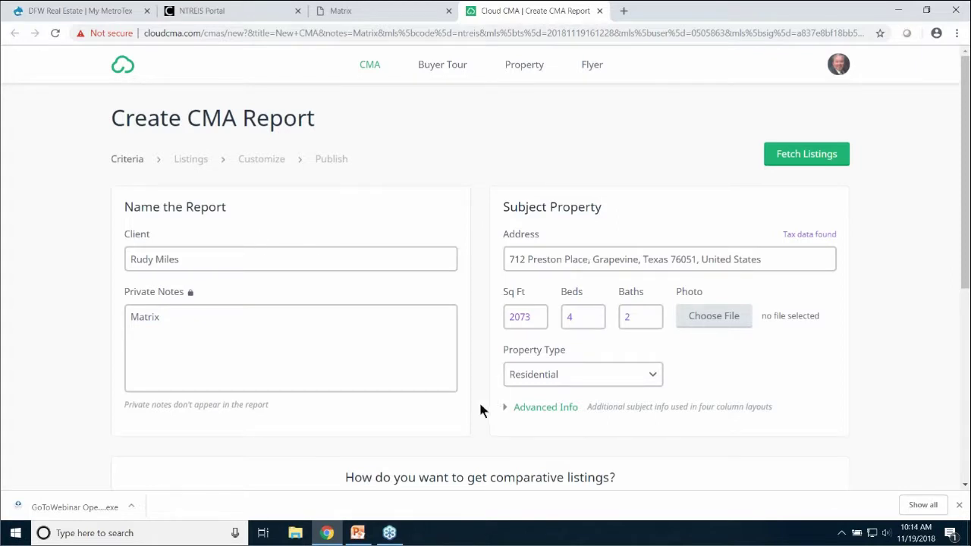
scroll(479, 407, down, 3)
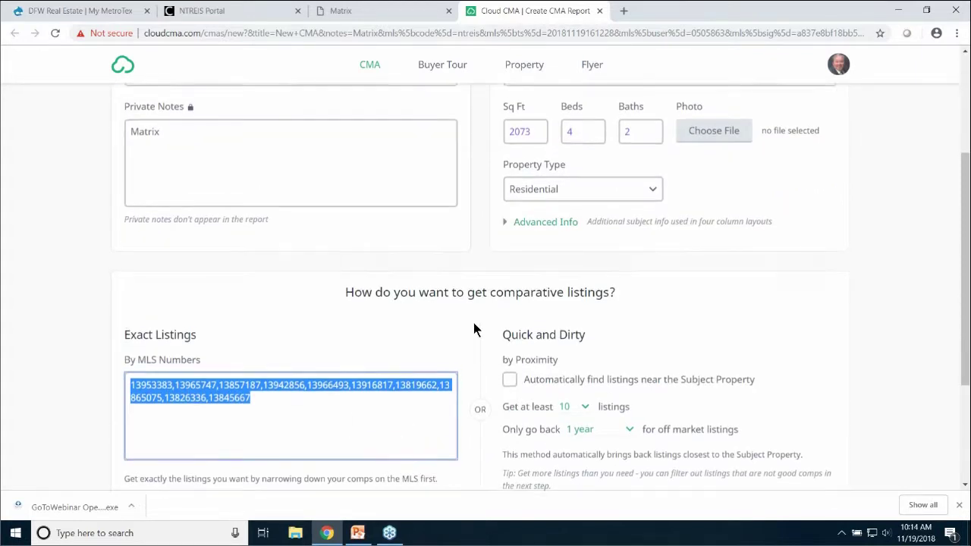
scroll(475, 329, up, 3)
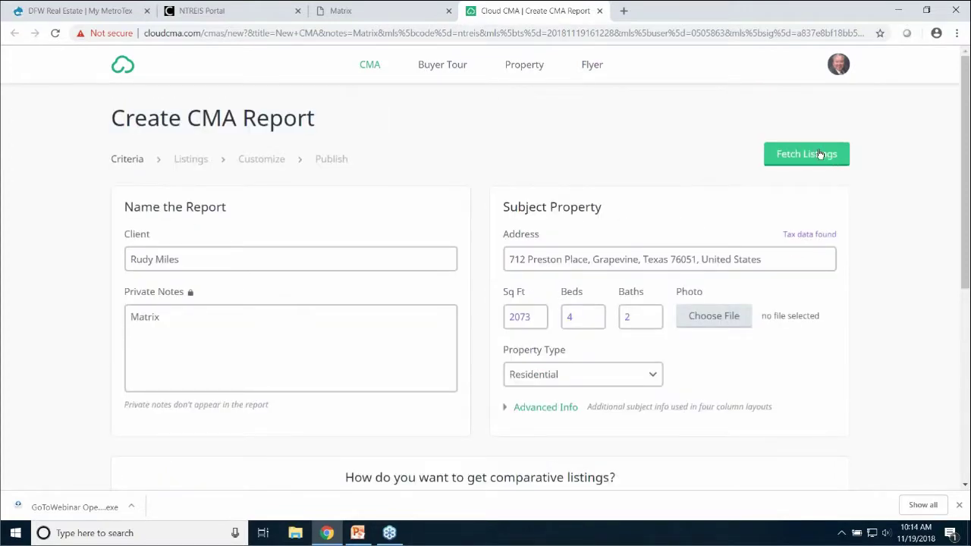
scroll(486, 243, down, 5)
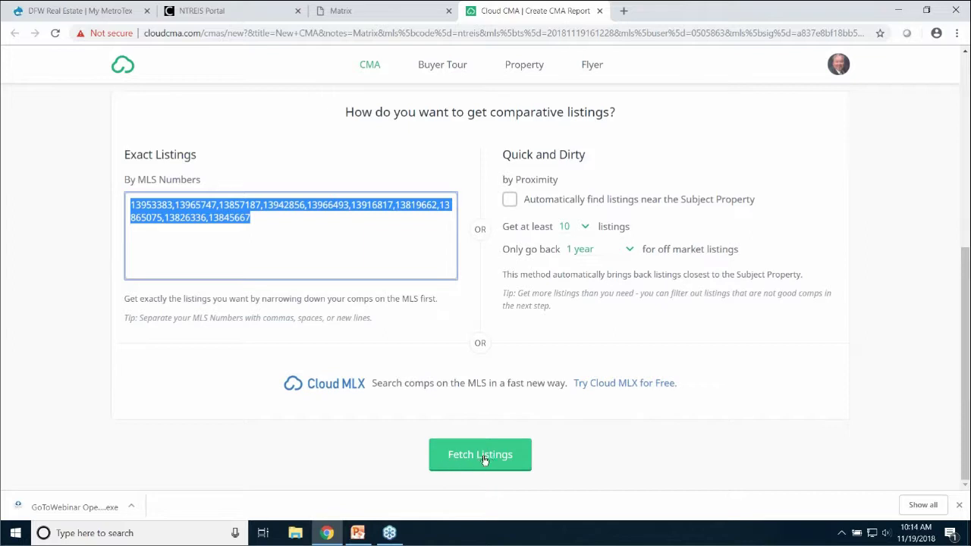
Fetch the comparable listings and load the Organize Listings map with 5 active, 1 pending and 4 sold comps
click(480, 455)
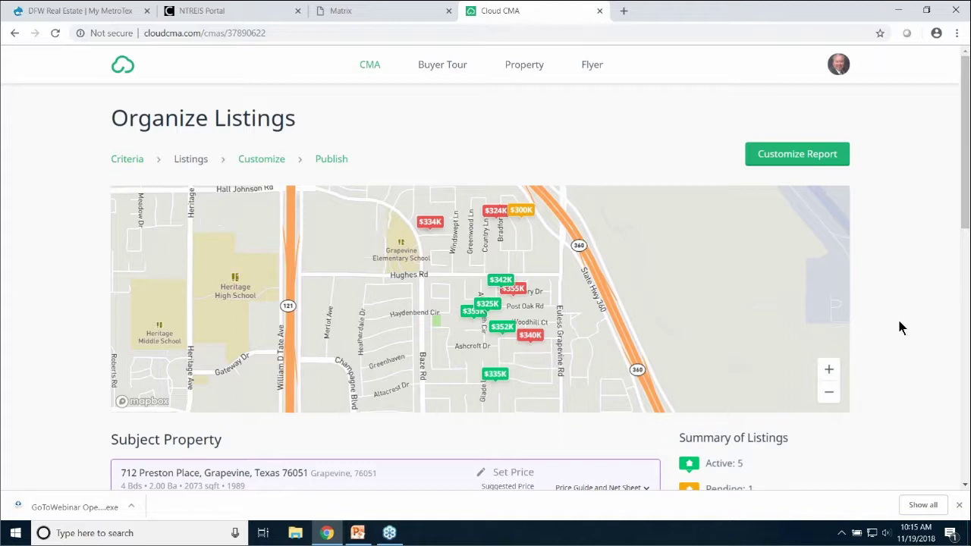
scroll(900, 325, down, 2)
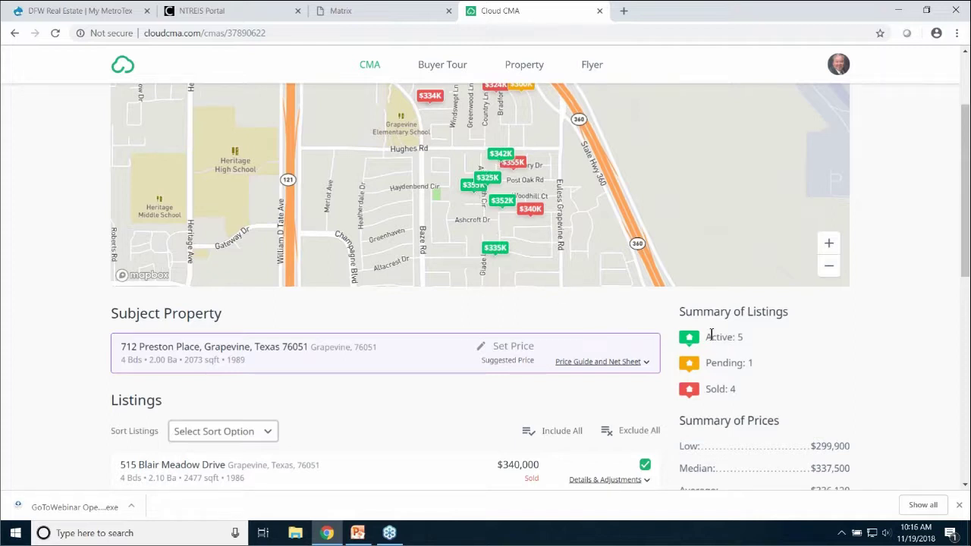
scroll(600, 235, up, 1)
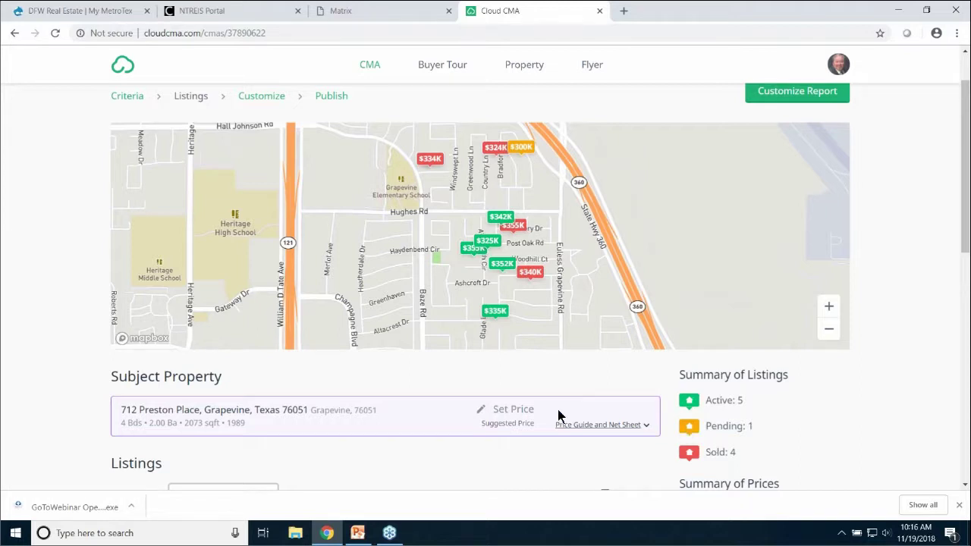
scroll(374, 372, down, 1)
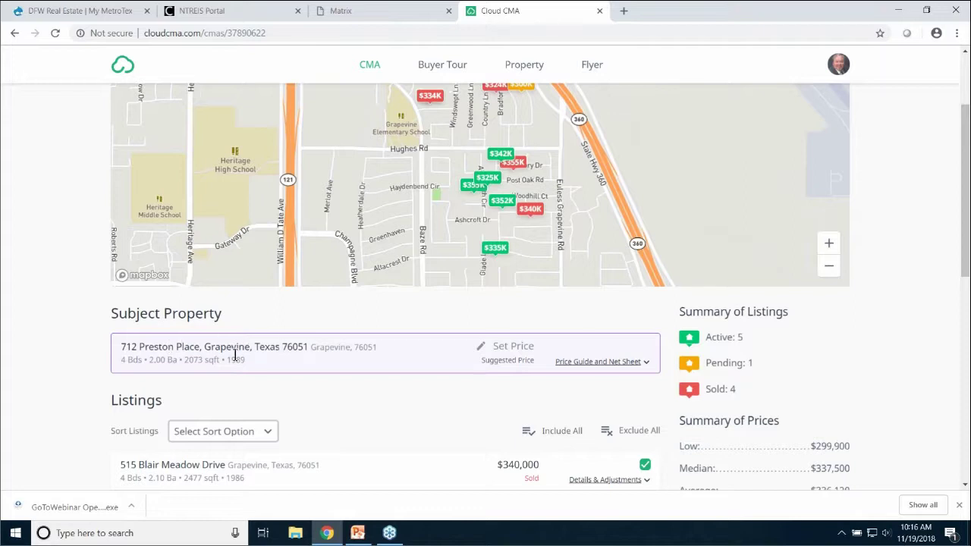
Set the subject property's suggested price to $340,000
click(510, 348)
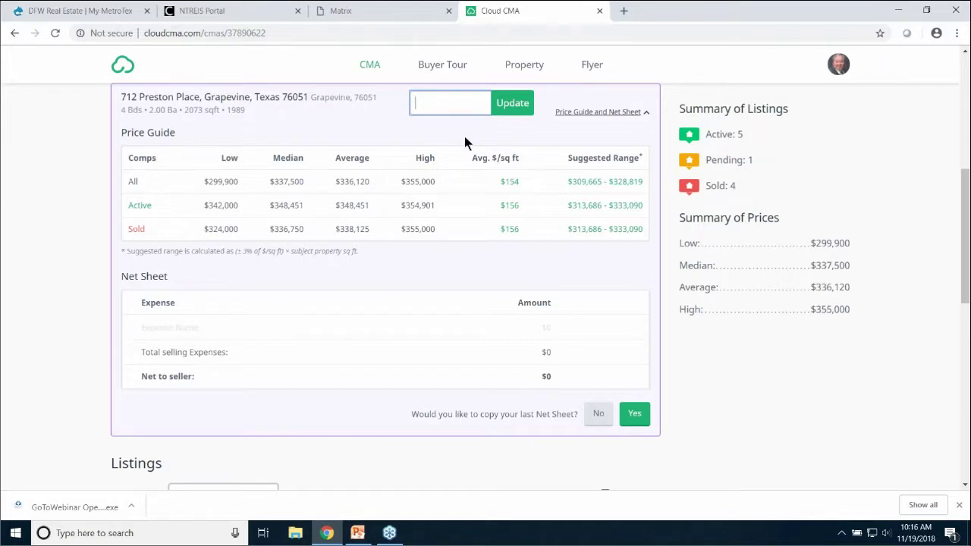
text(340000)
click(511, 118)
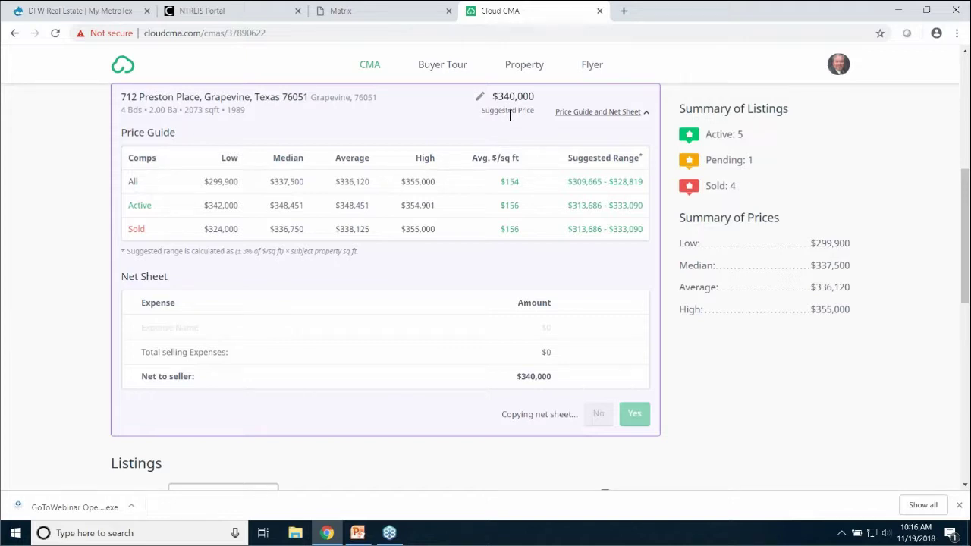
Toggle the Price Guide and Net Sheet, leaving the $309,665–$328,819 suggested range shown
click(599, 113)
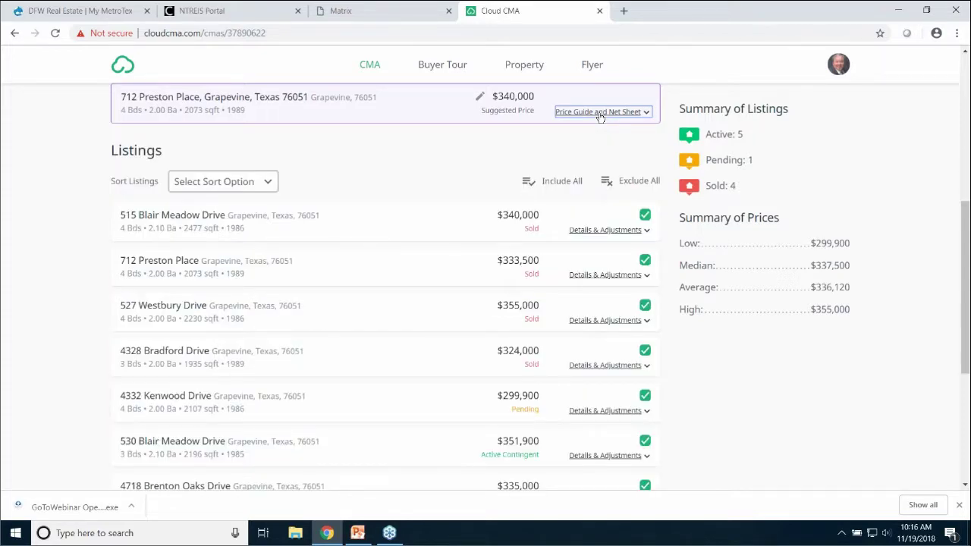
click(600, 114)
click(600, 114)
click(595, 114)
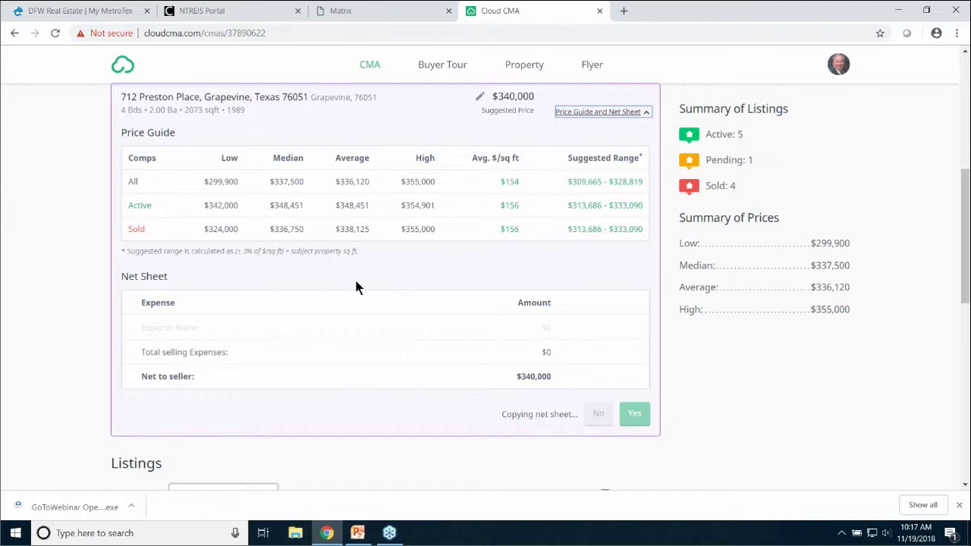
scroll(356, 287, down, 1)
scroll(355, 285, down, 2)
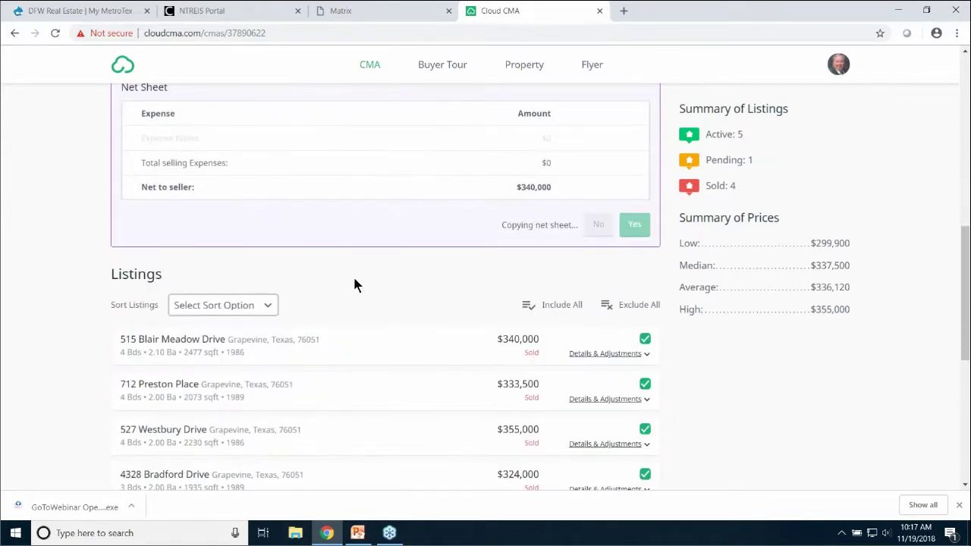
scroll(354, 282, down, 1)
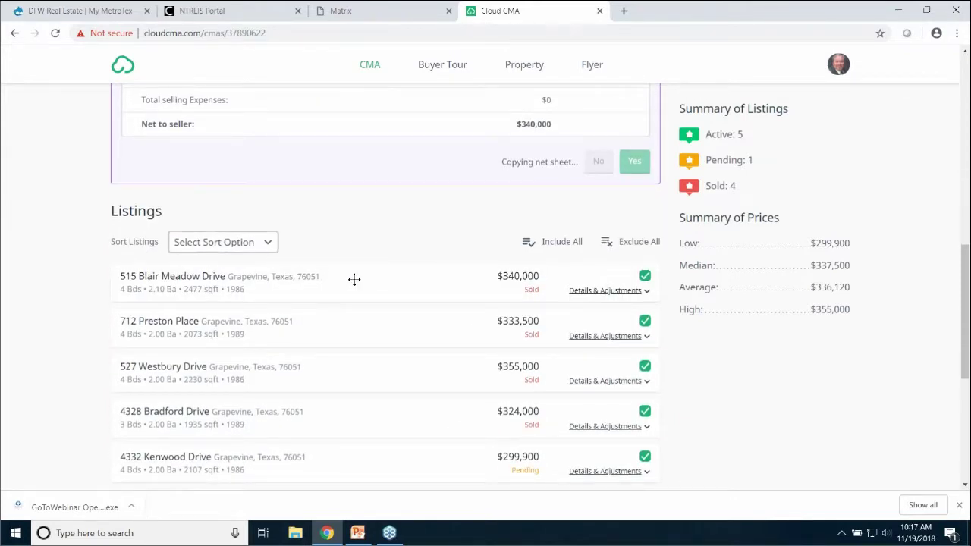
scroll(355, 279, down, 1)
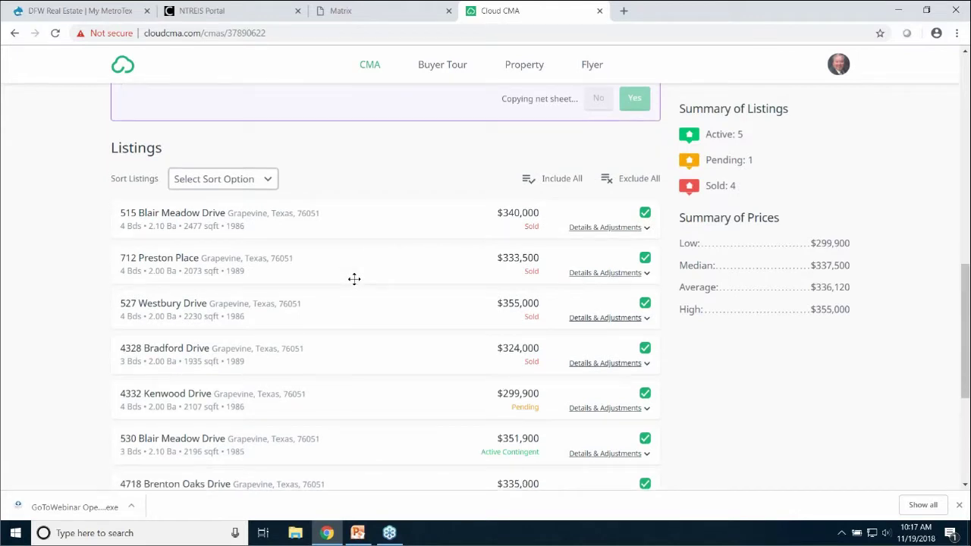
scroll(354, 280, down, 1)
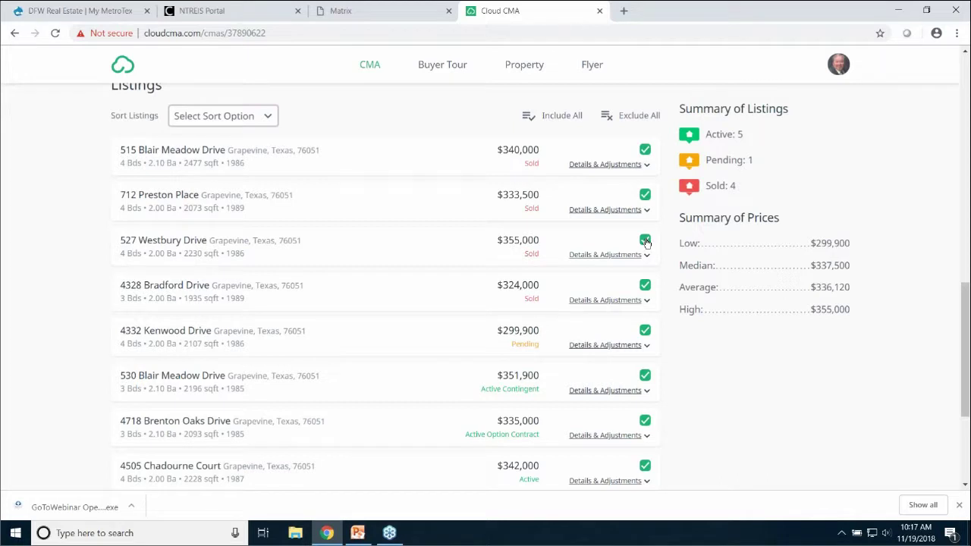
click(645, 241)
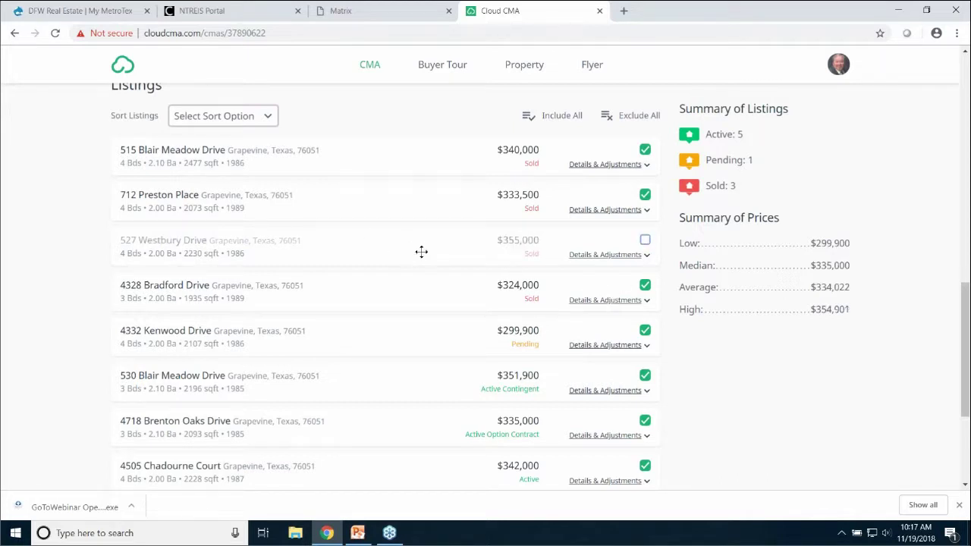
click(645, 241)
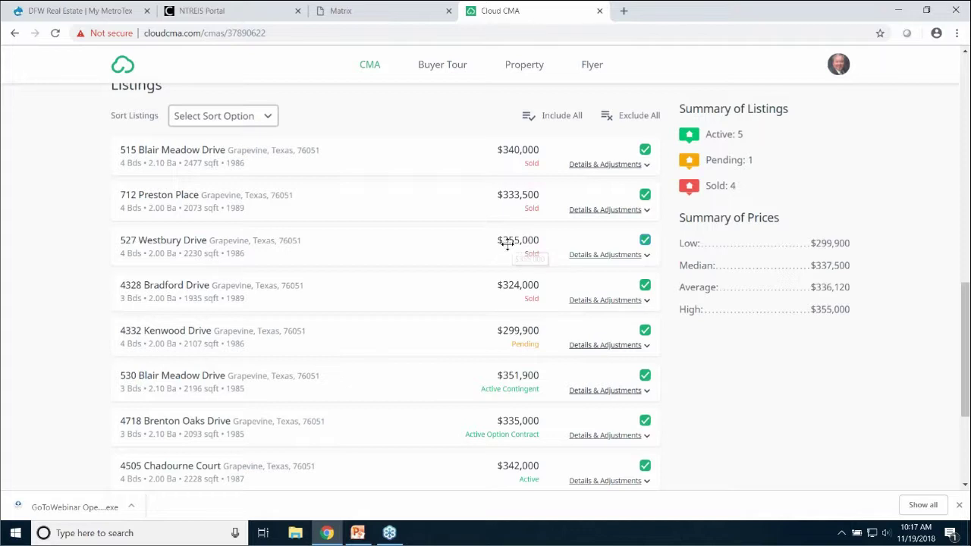
click(611, 260)
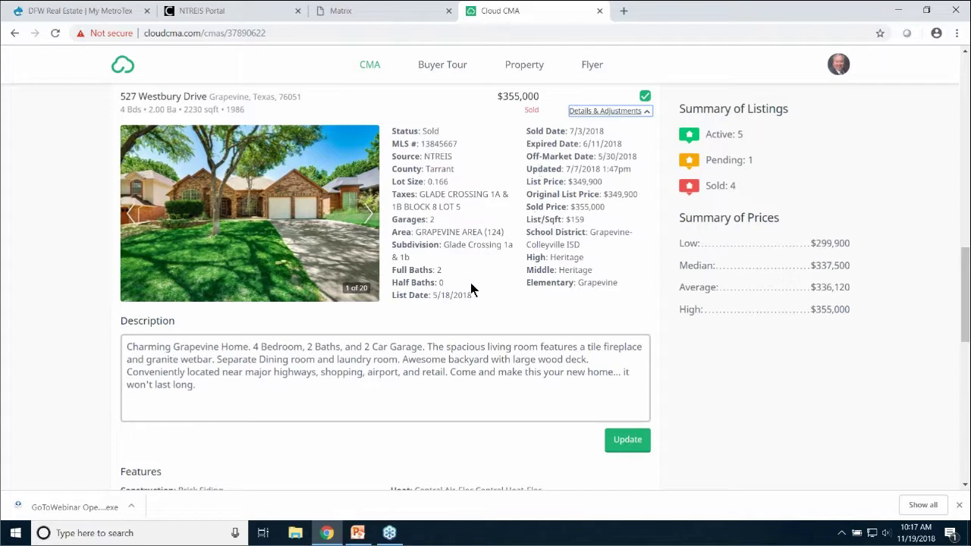
scroll(265, 324, down, 1)
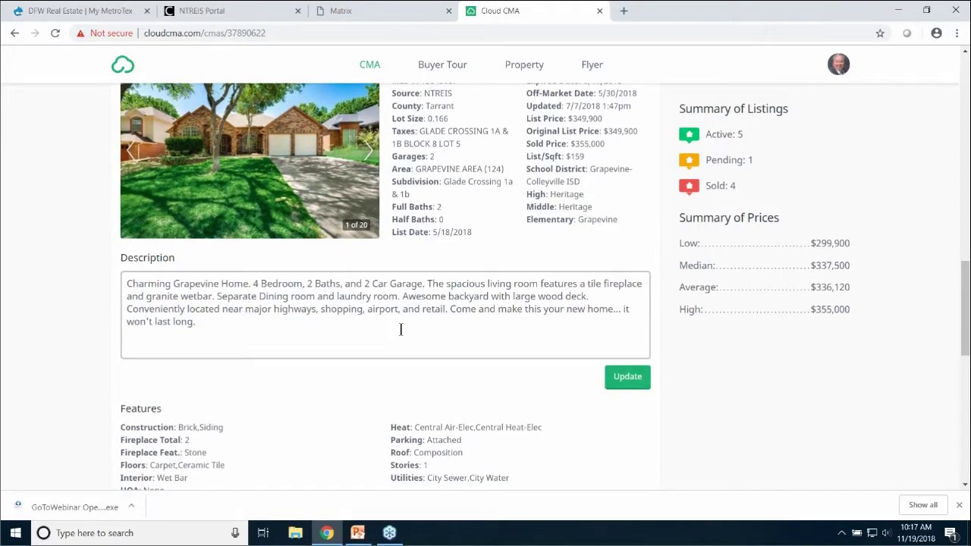
scroll(401, 329, down, 3)
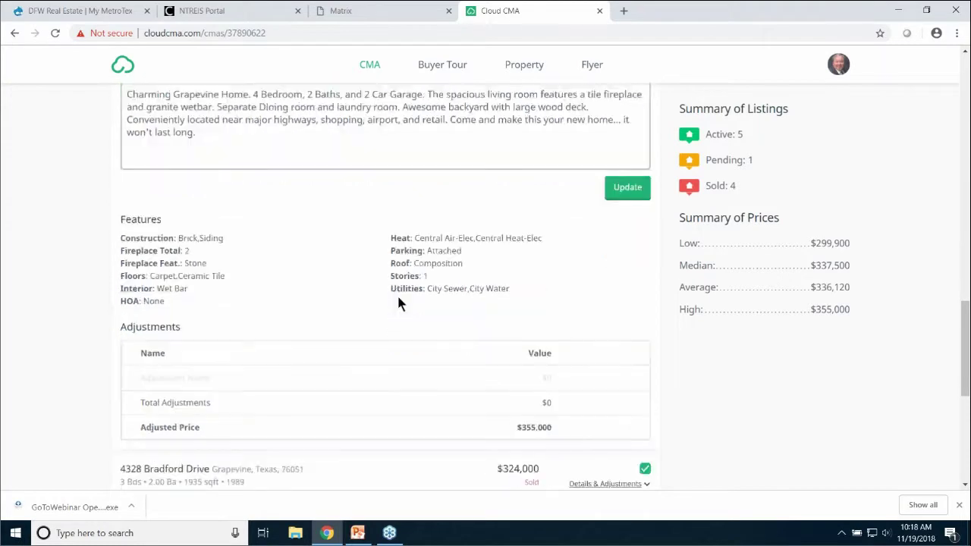
scroll(514, 299, up, 3)
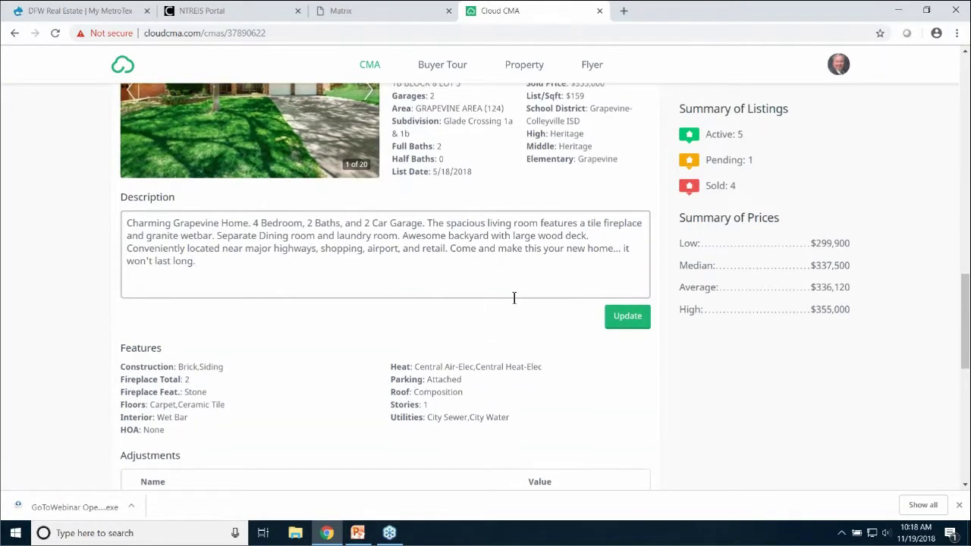
scroll(512, 296, up, 2)
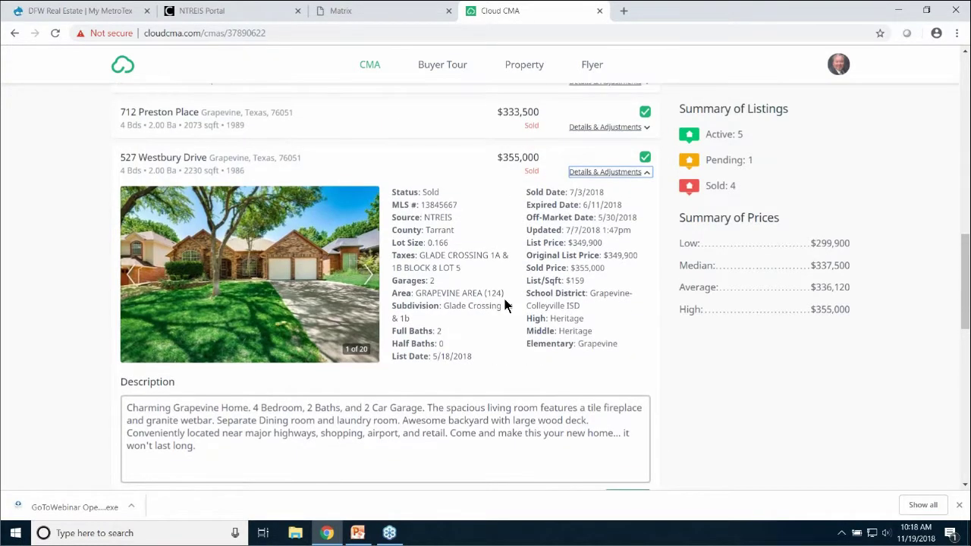
scroll(503, 295, down, 1)
scroll(504, 298, down, 7)
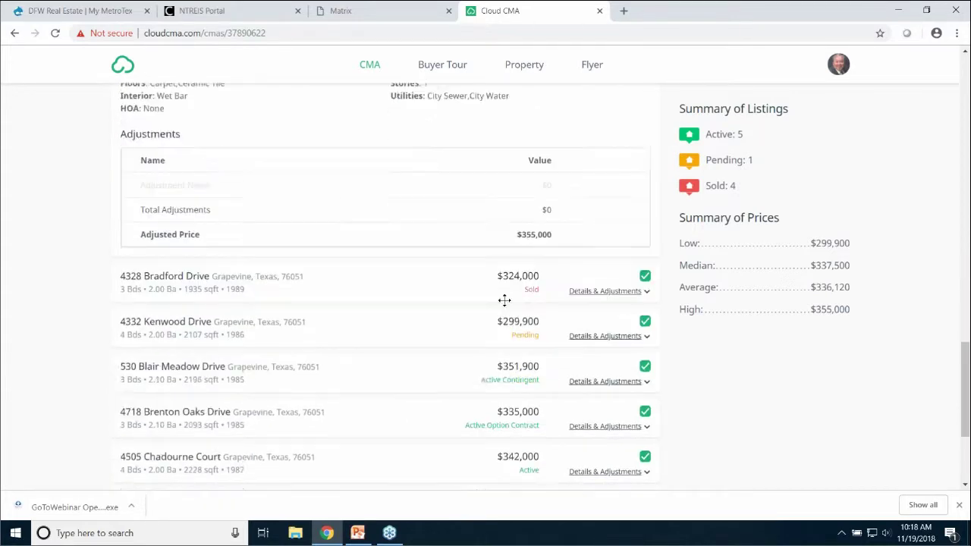
scroll(507, 298, up, 5)
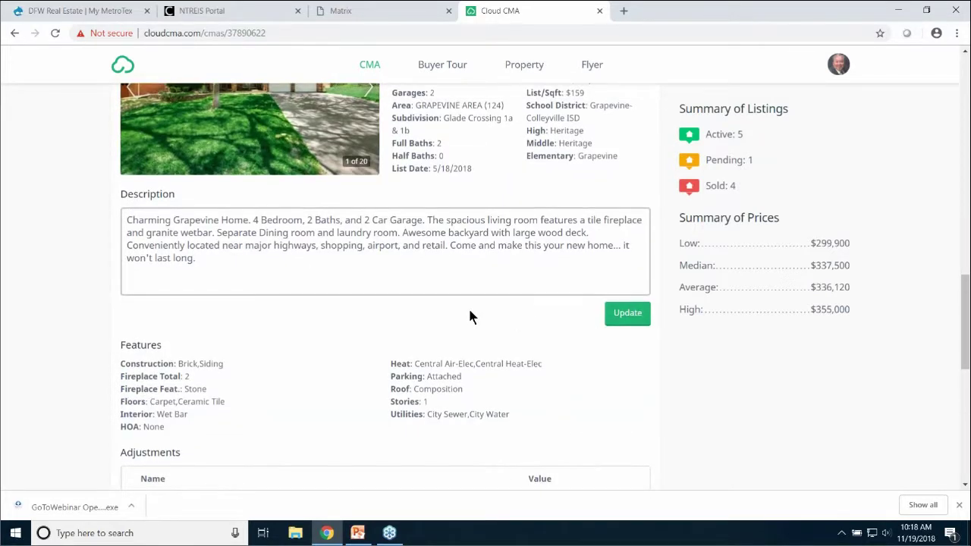
scroll(470, 316, down, 3)
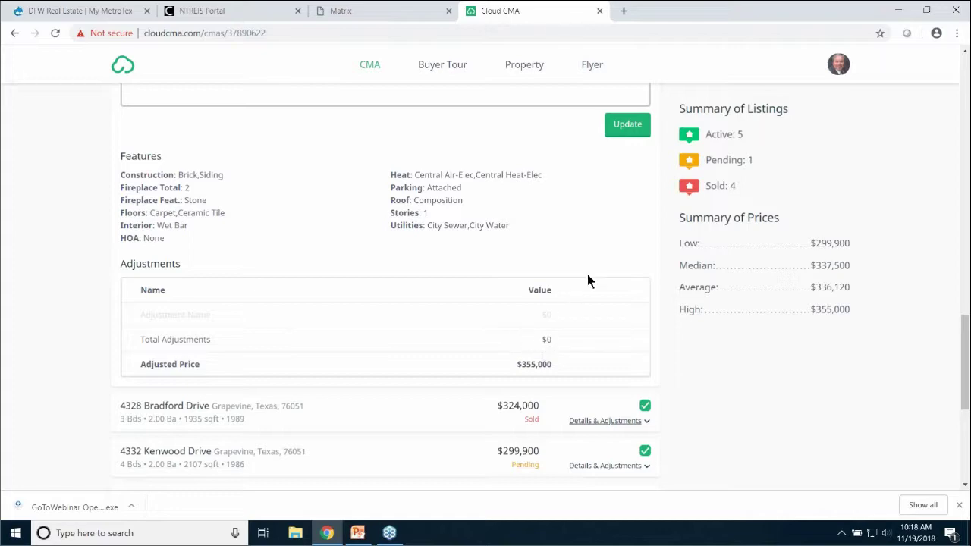
scroll(600, 258, down, 2)
scroll(598, 263, up, 4)
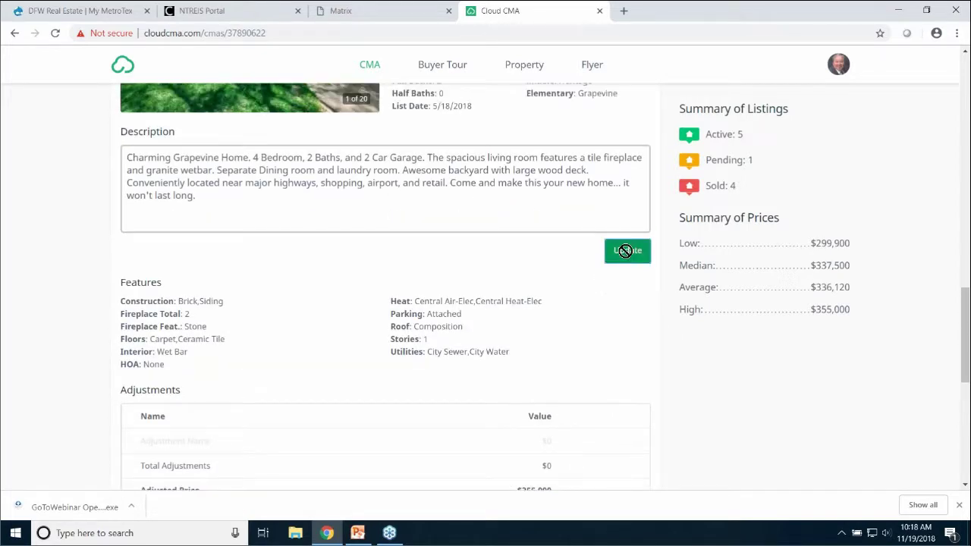
Save the listing description and review the features and adjustments sections
click(627, 253)
scroll(596, 287, down, 2)
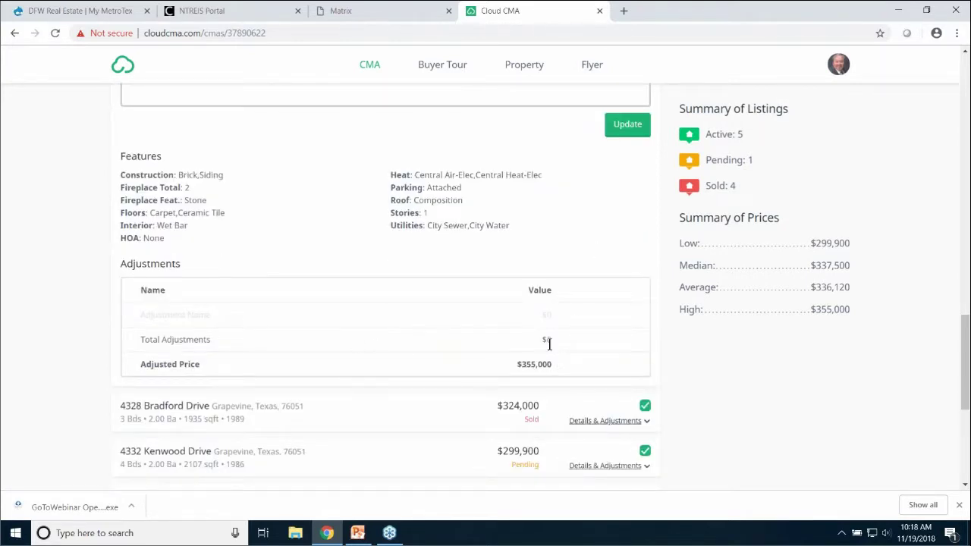
scroll(568, 199, up, 4)
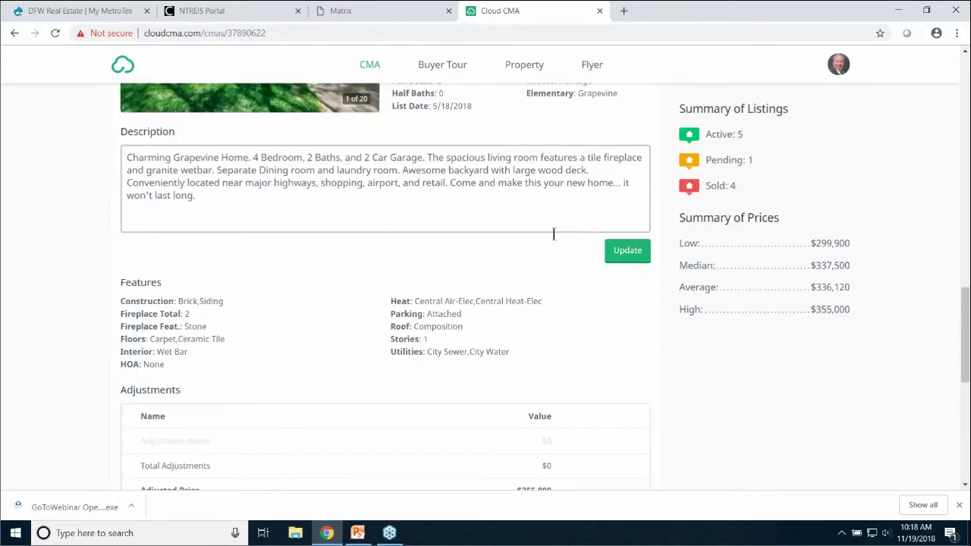
scroll(555, 236, up, 3)
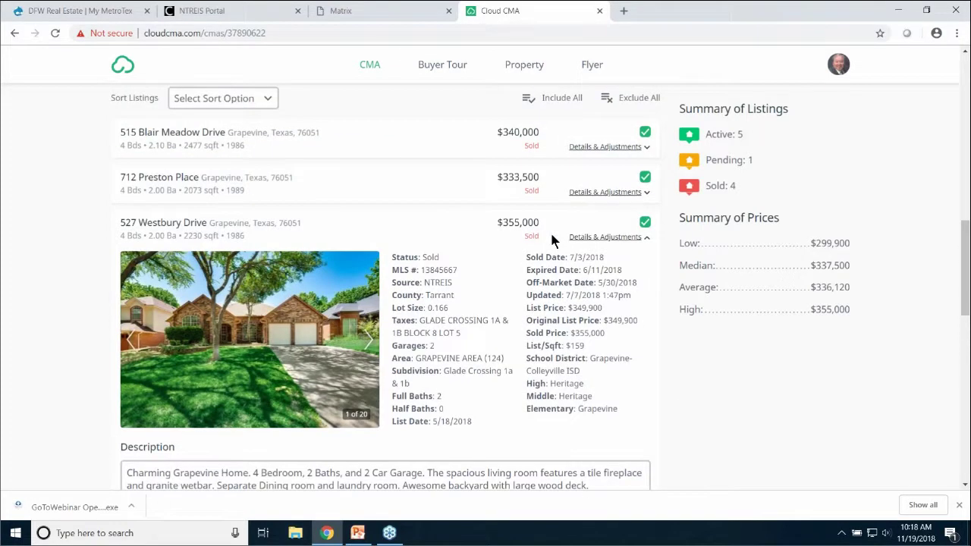
scroll(550, 241, down, 4)
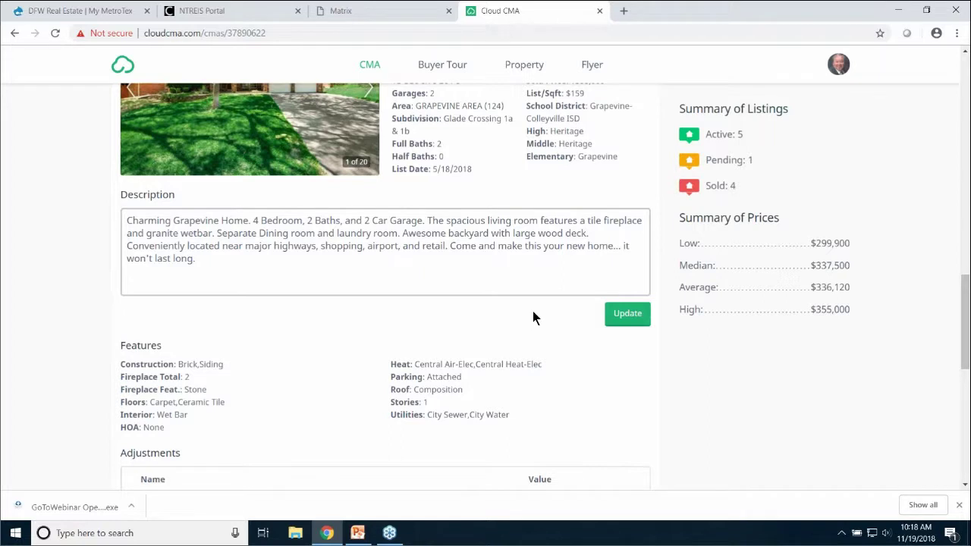
scroll(184, 320, down, 2)
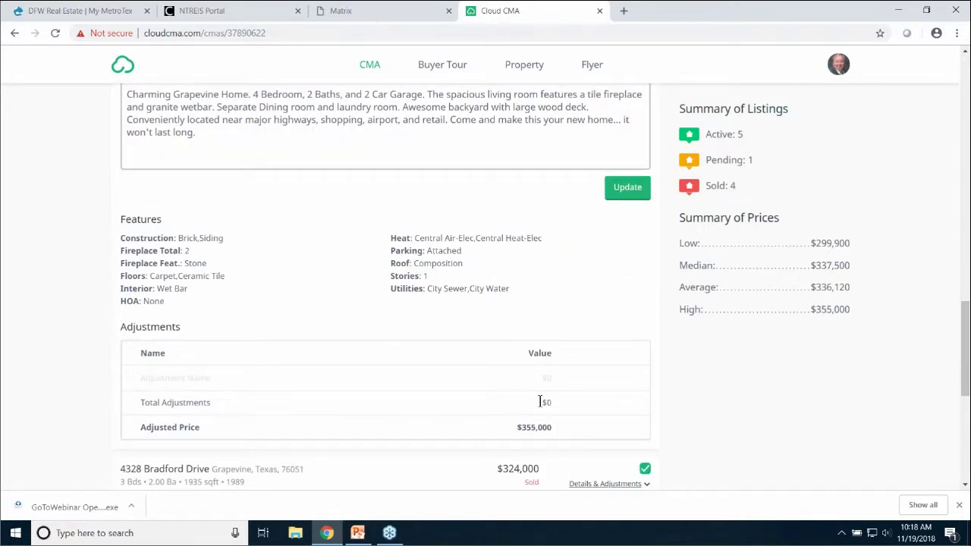
scroll(594, 389, down, 2)
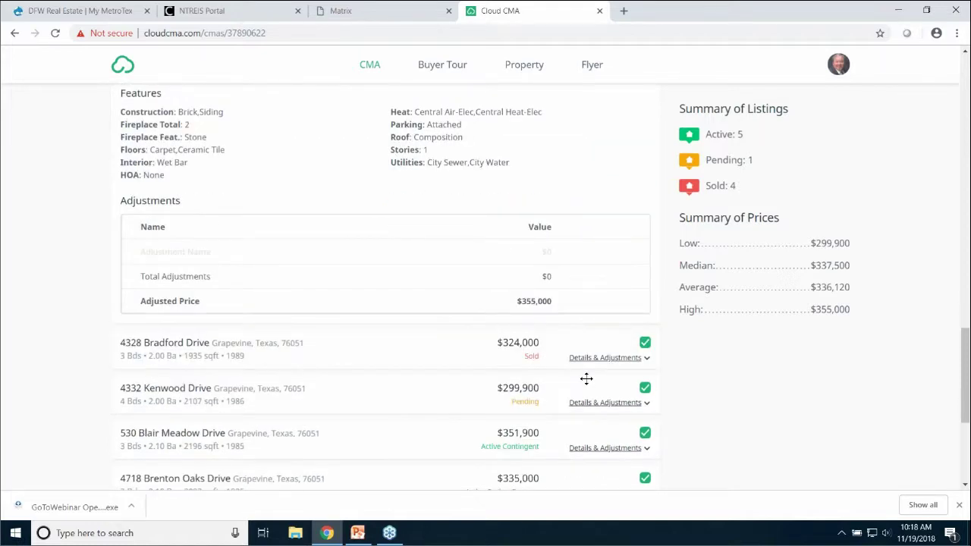
scroll(588, 278, up, 1)
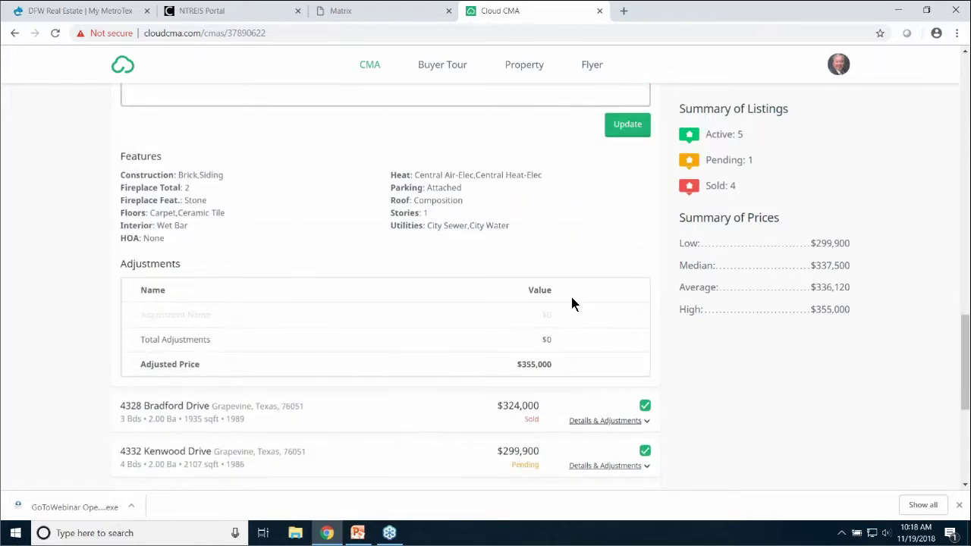
scroll(572, 301, up, 4)
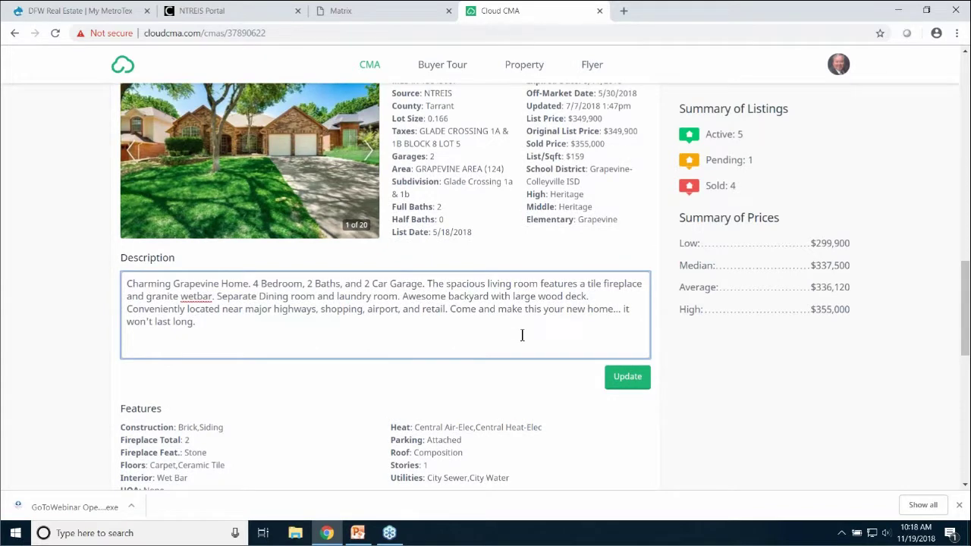
scroll(526, 335, up, 1)
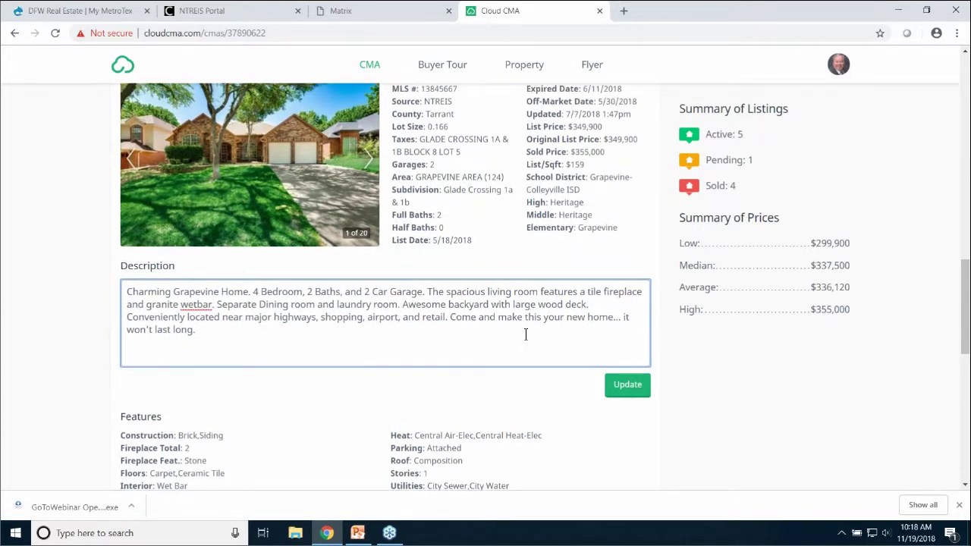
scroll(527, 341, down, 2)
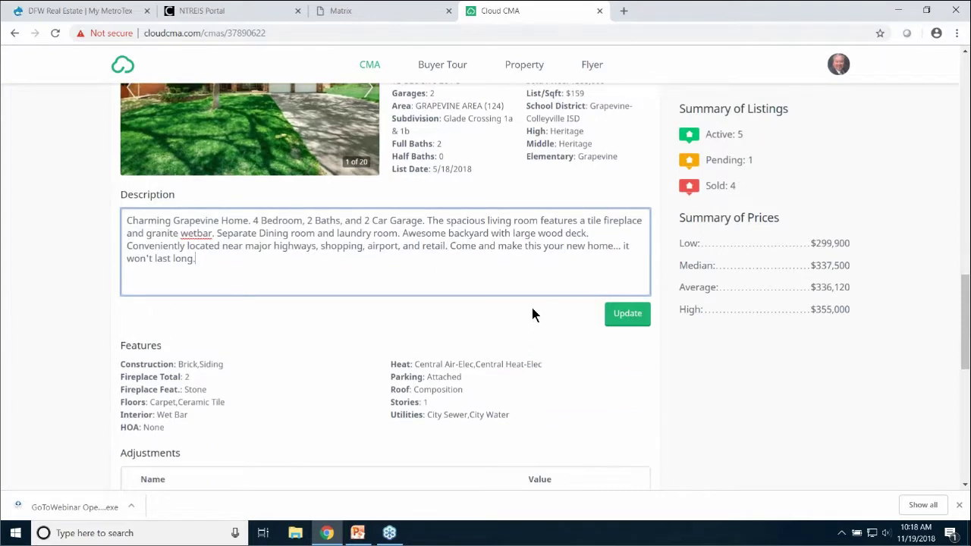
scroll(533, 314, down, 1)
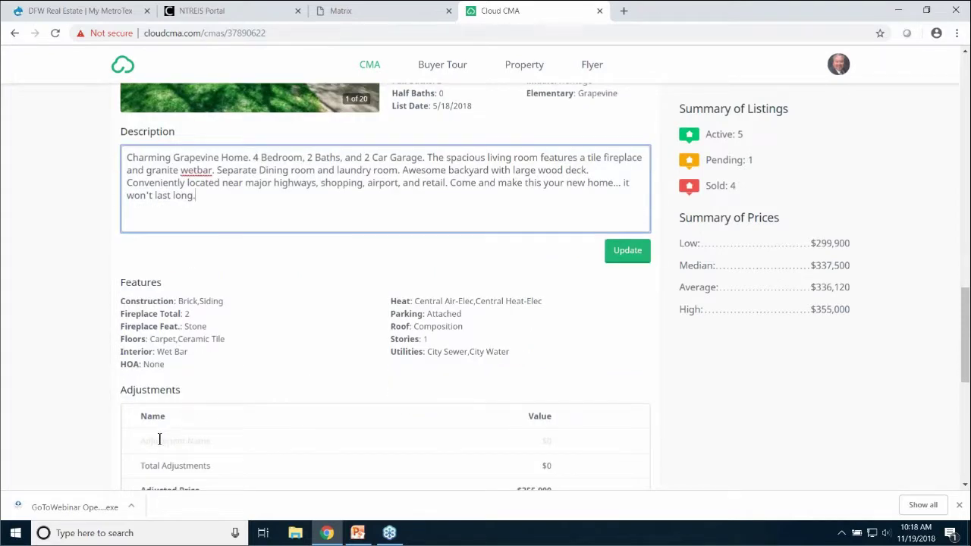
click(159, 440)
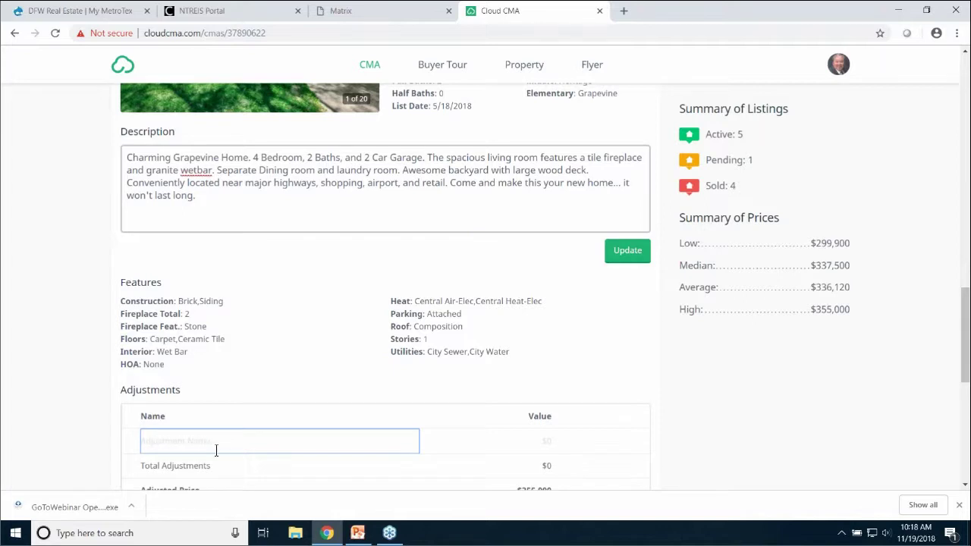
text(Pool)
click(546, 448)
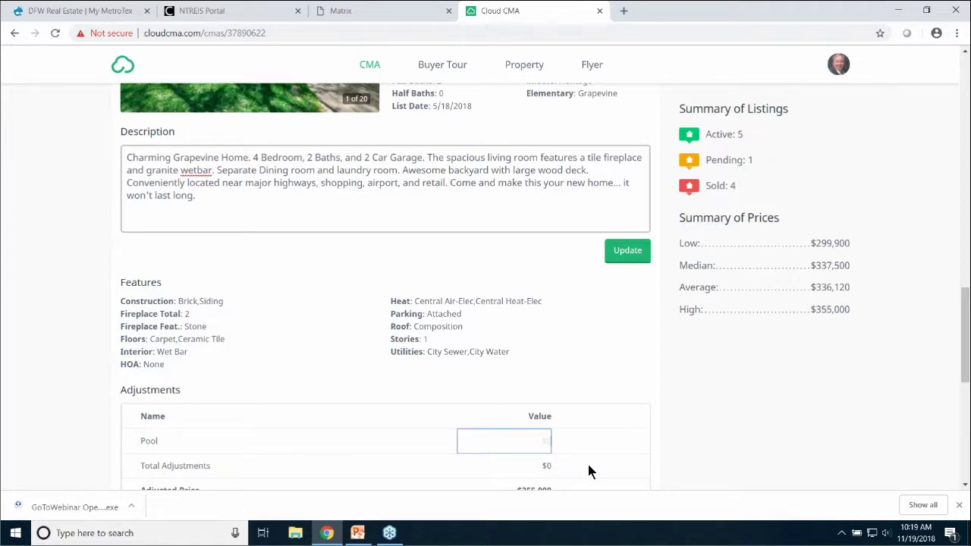
text(10,000)
click(621, 442)
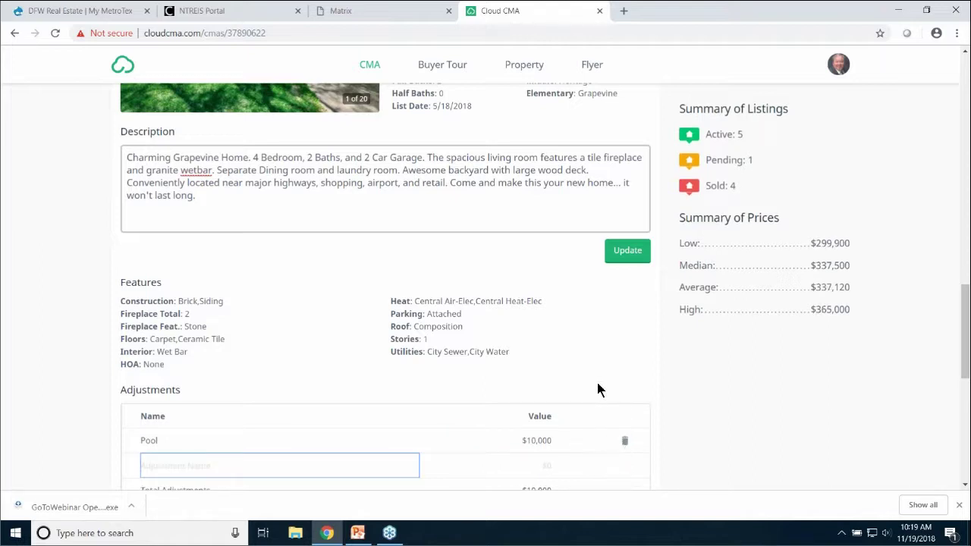
scroll(595, 372, up, 3)
scroll(594, 375, up, 3)
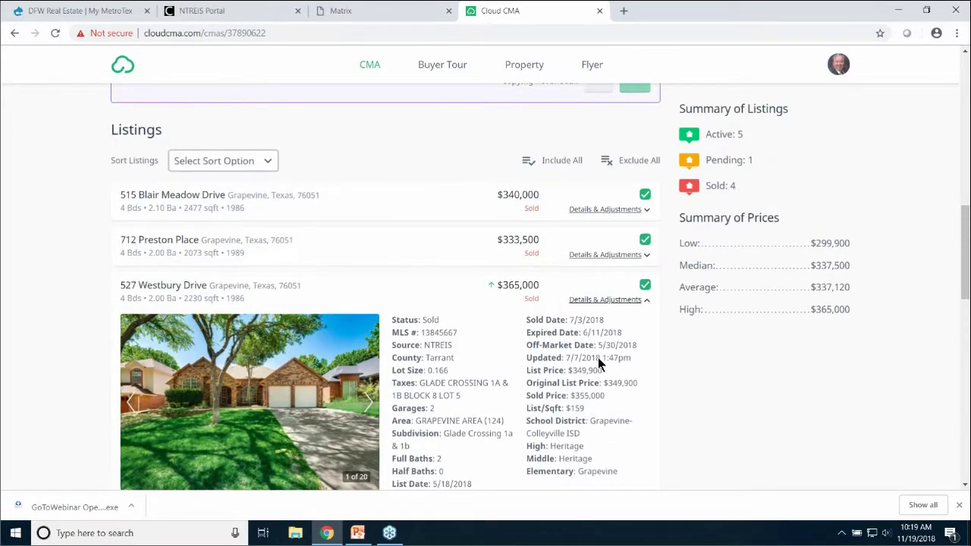
scroll(598, 357, down, 6)
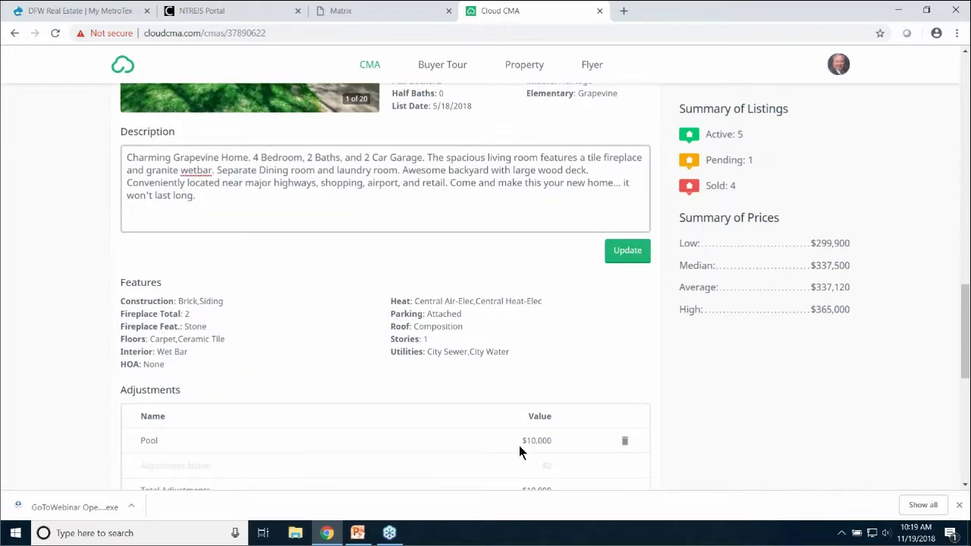
click(627, 443)
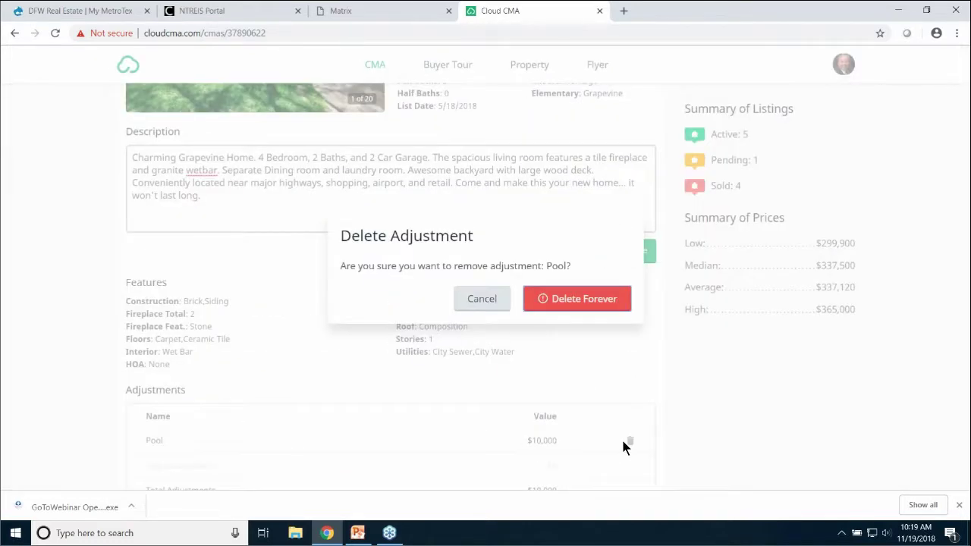
click(174, 429)
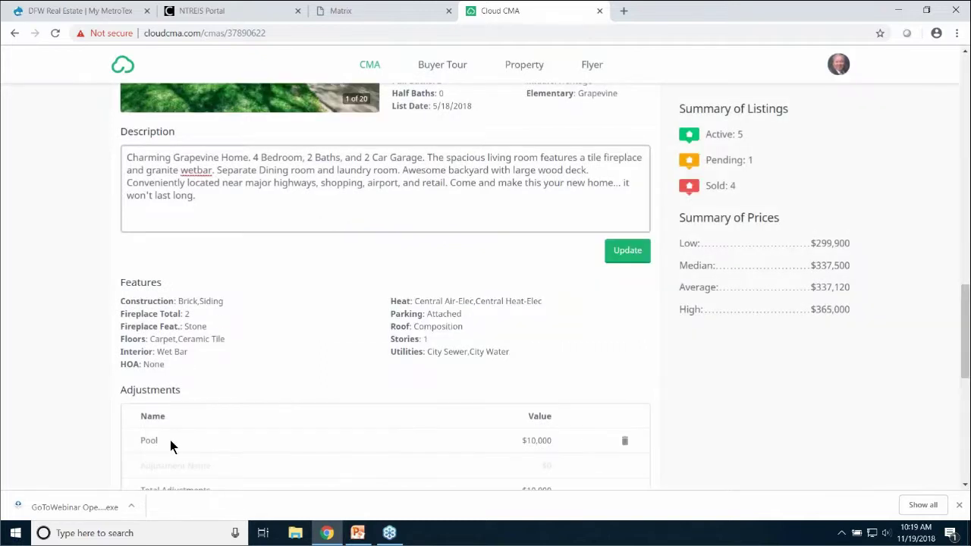
click(624, 444)
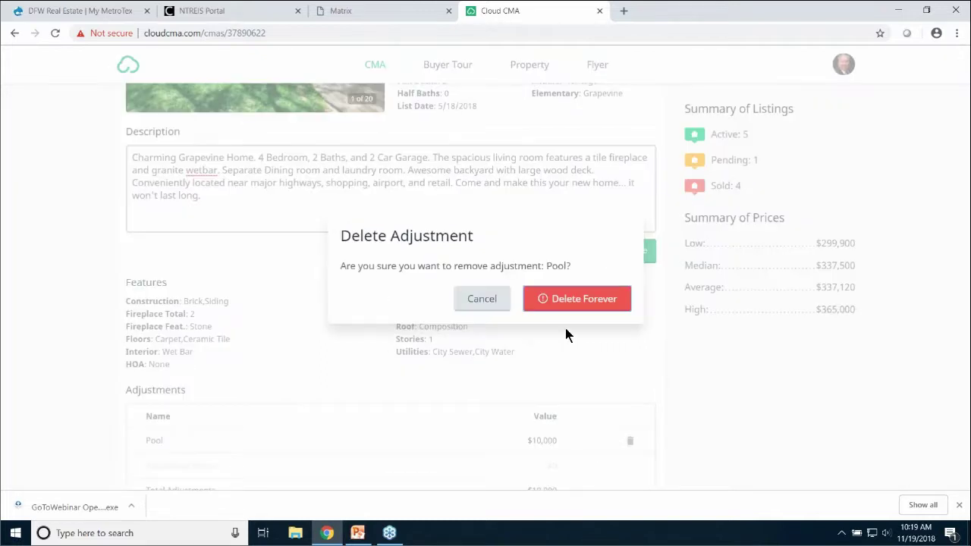
click(575, 300)
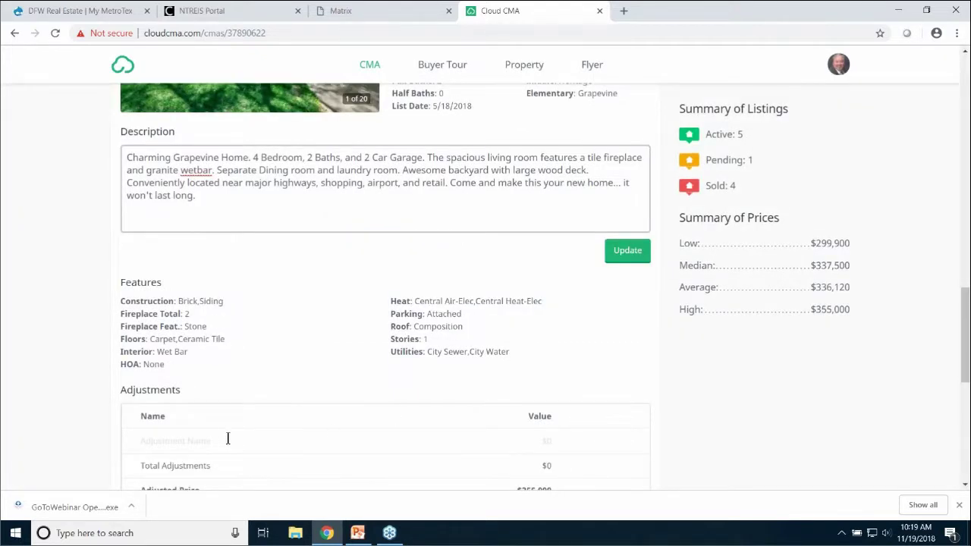
click(221, 439)
text(Pool)
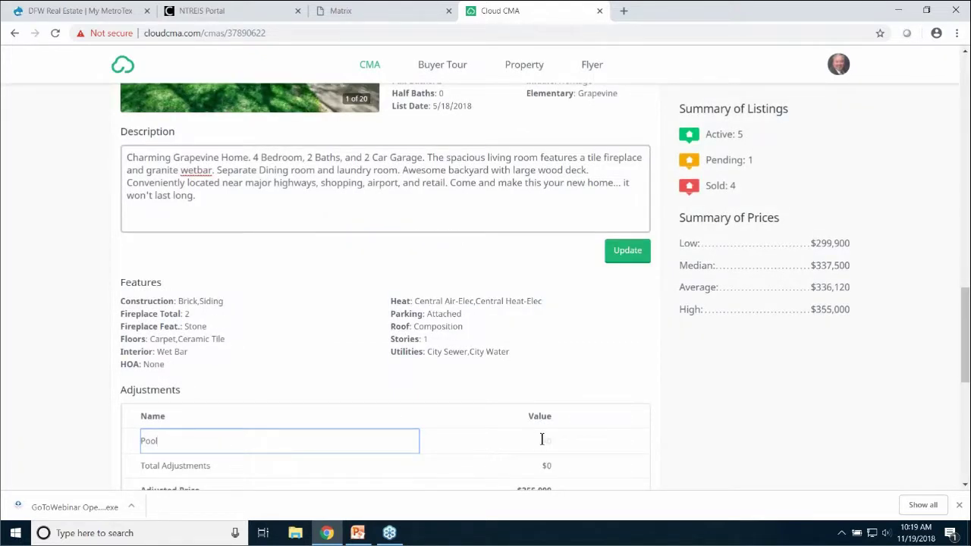
click(542, 439)
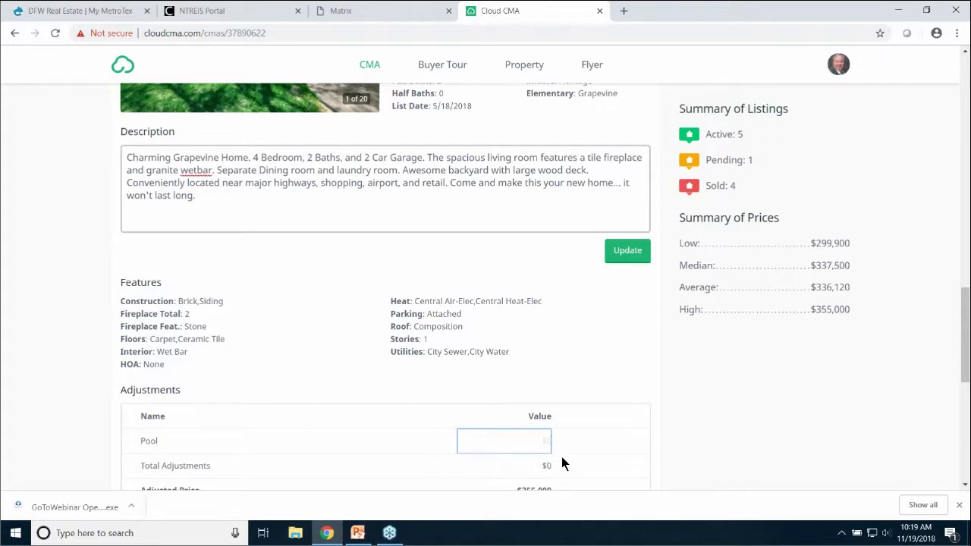
text(-$10,000)
click(622, 440)
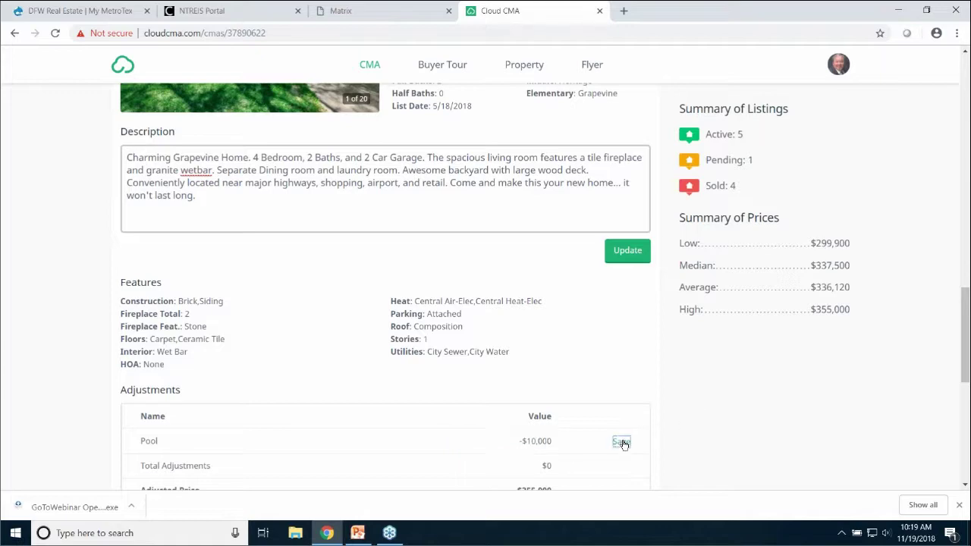
scroll(624, 384, up, 5)
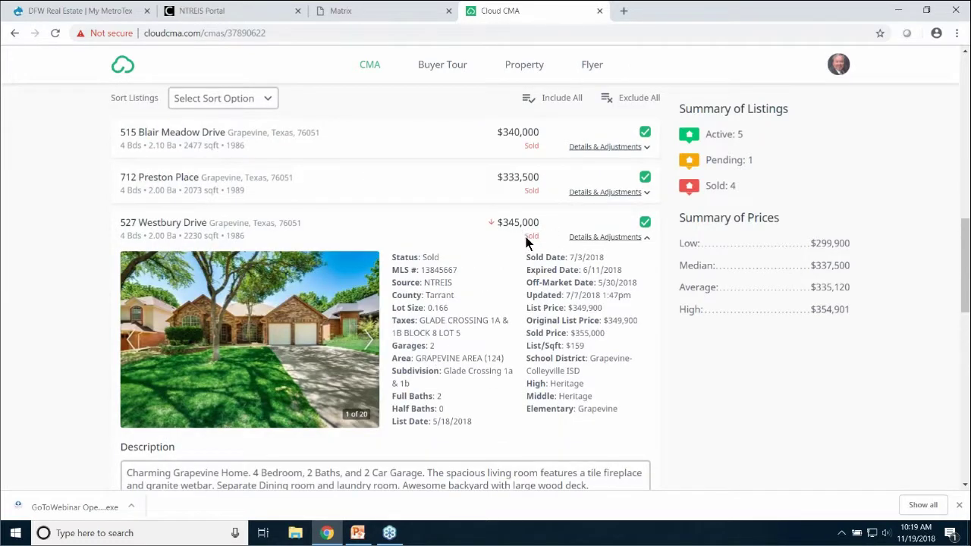
click(645, 222)
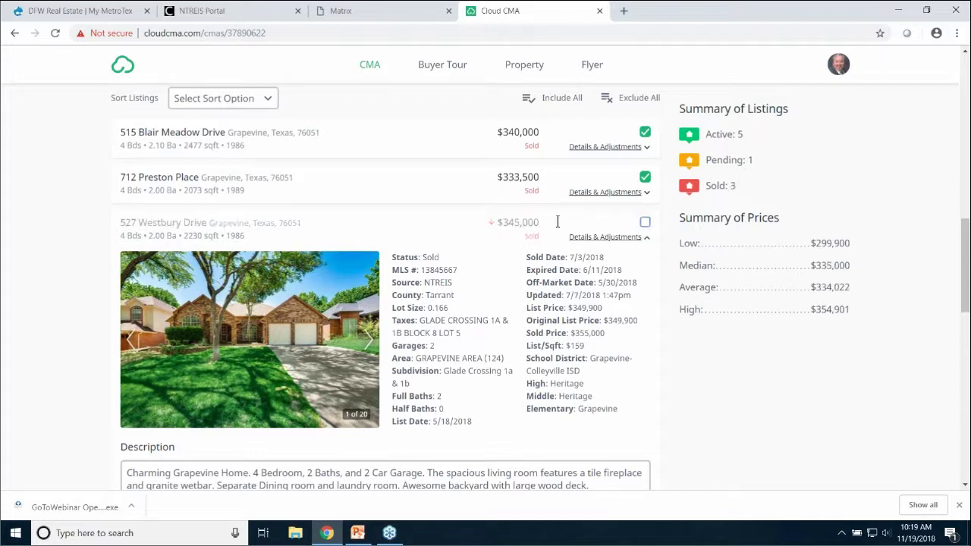
click(644, 223)
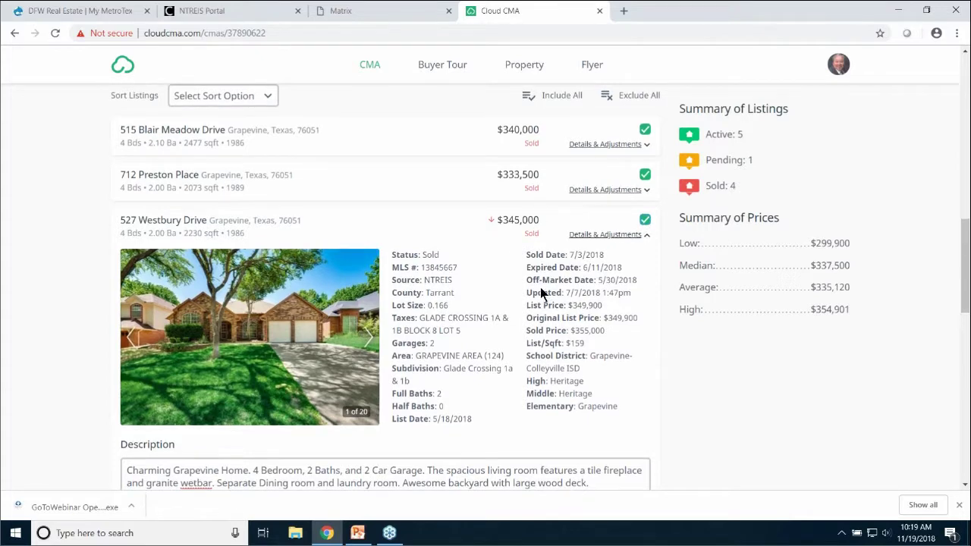
scroll(455, 327, down, 3)
scroll(493, 383, down, 2)
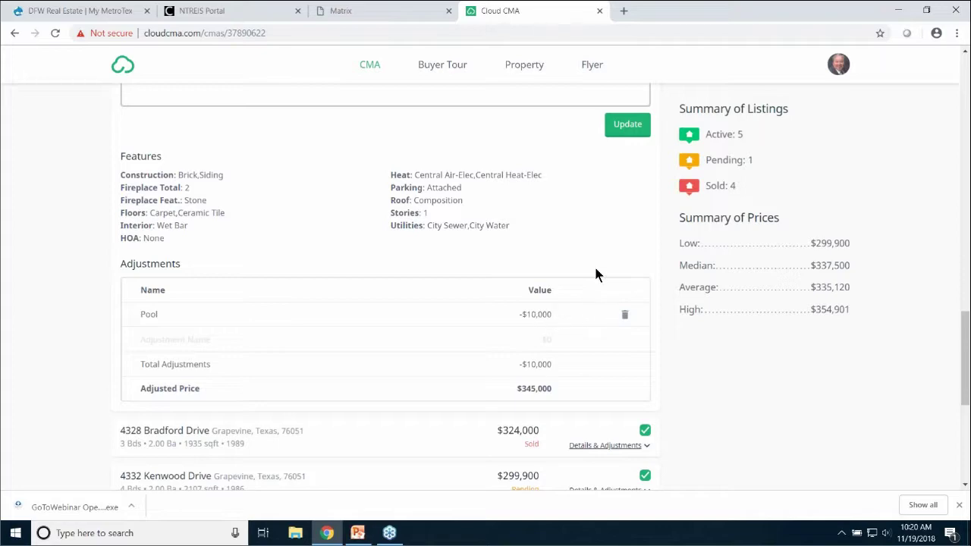
scroll(596, 275, up, 6)
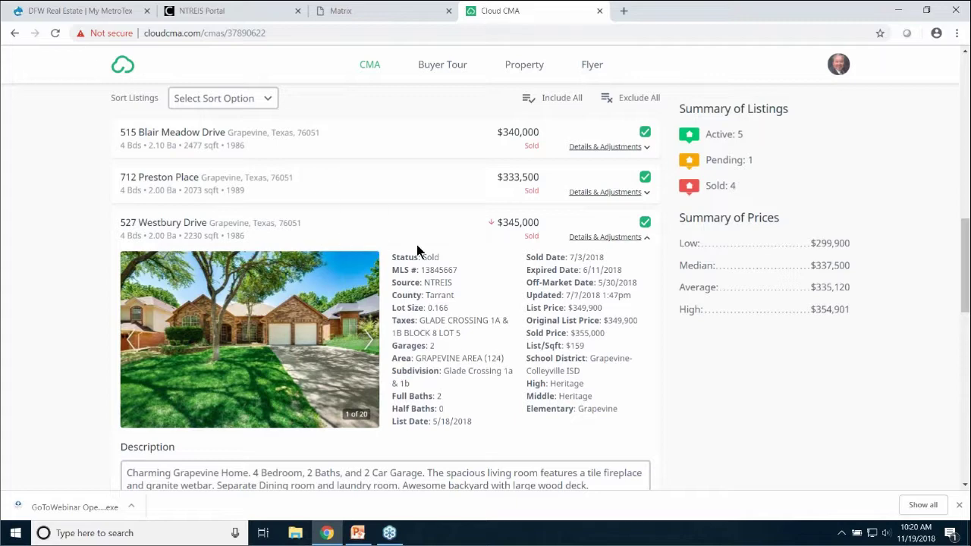
scroll(453, 258, down, 8)
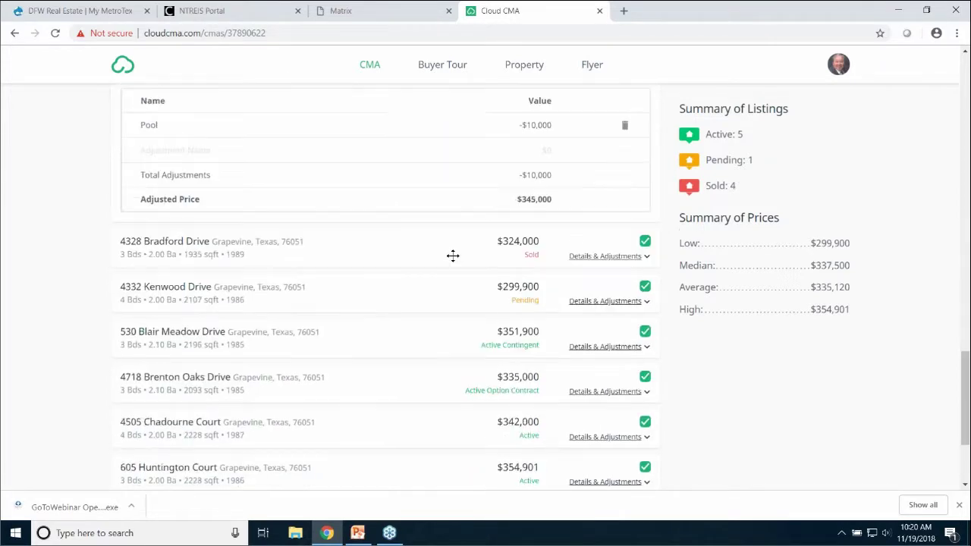
scroll(453, 255, down, 2)
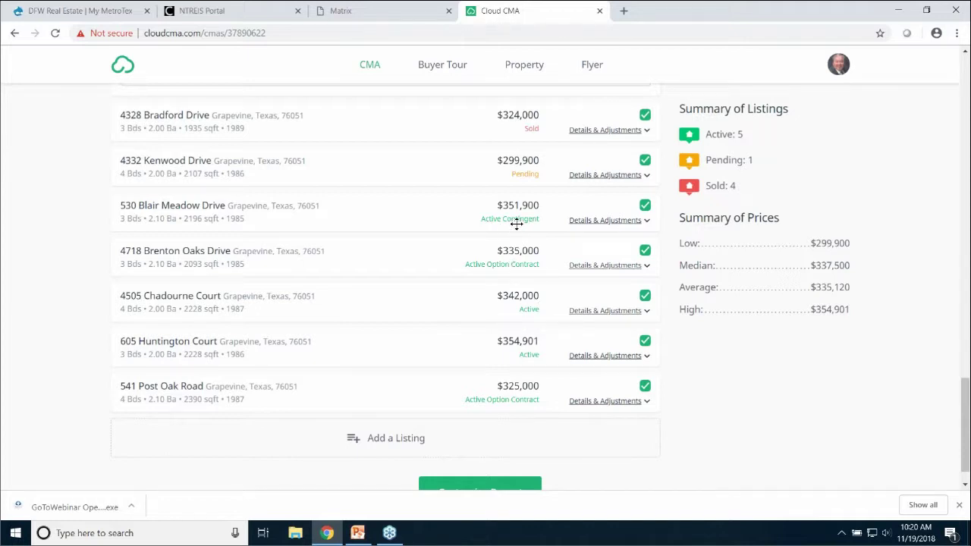
scroll(501, 223, up, 5)
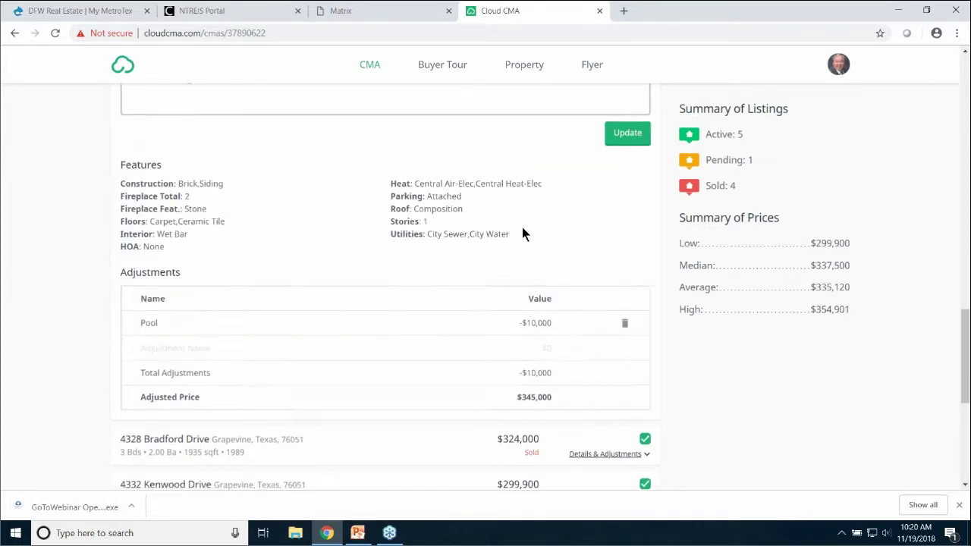
scroll(524, 233, up, 6)
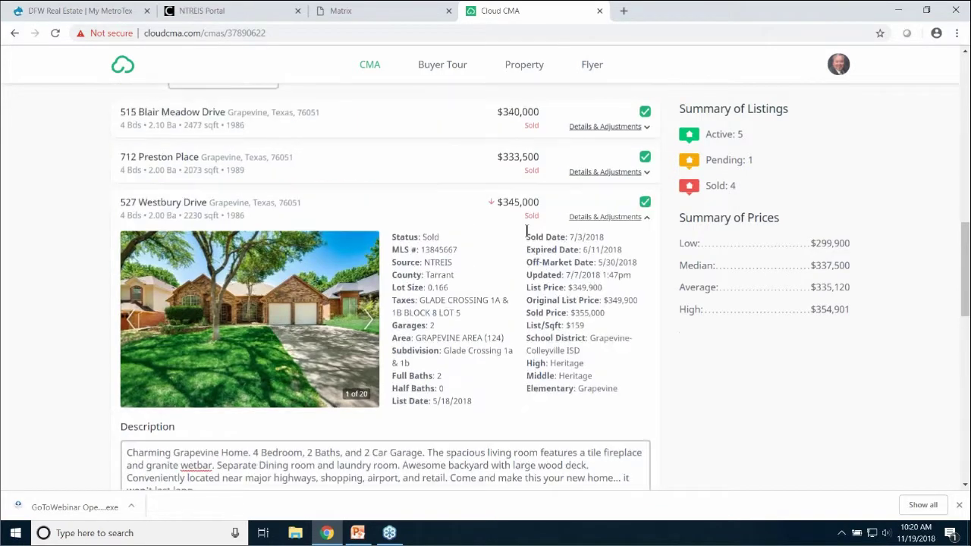
scroll(526, 230, up, 10)
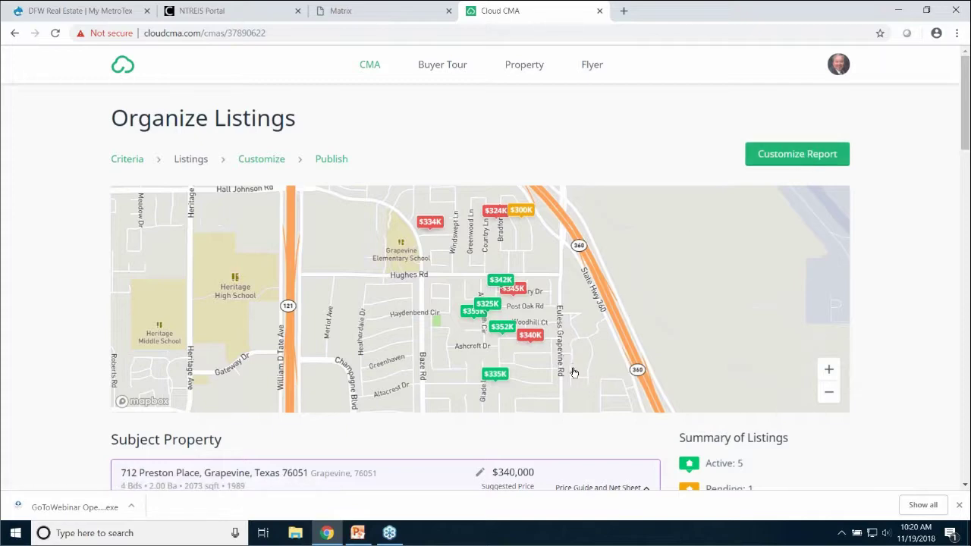
scroll(571, 364, down, 10)
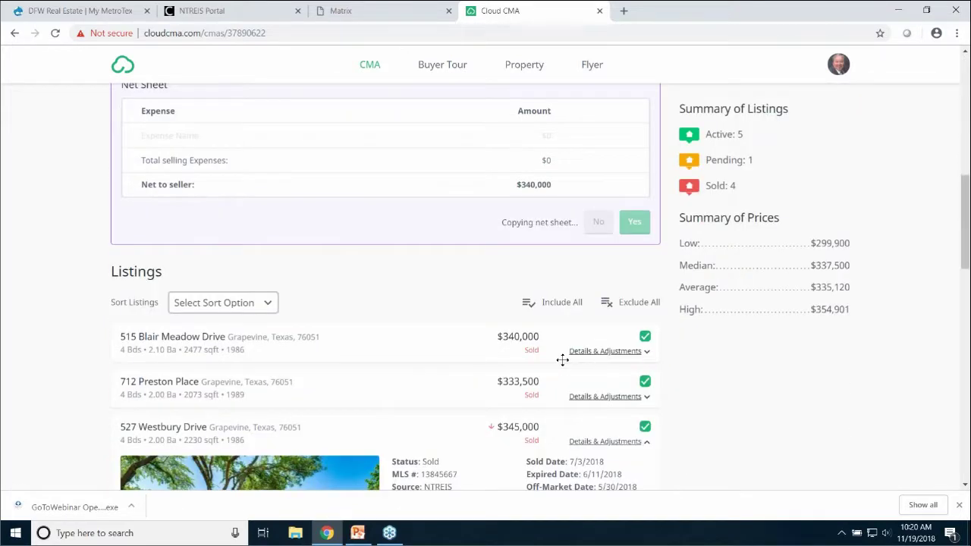
scroll(564, 358, down, 15)
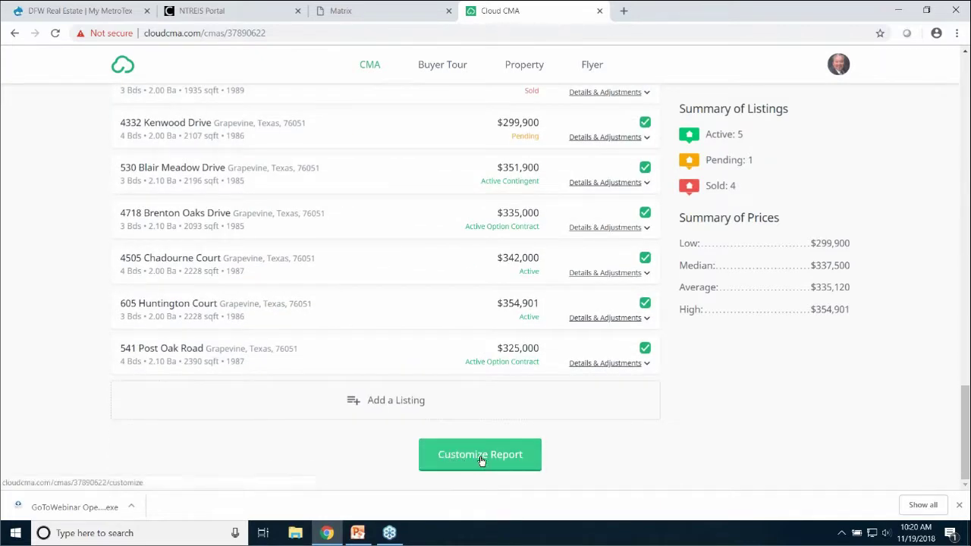
Proceed to Customize CMA Report and look over the Modern Red & Black theme and All Pages template
click(480, 458)
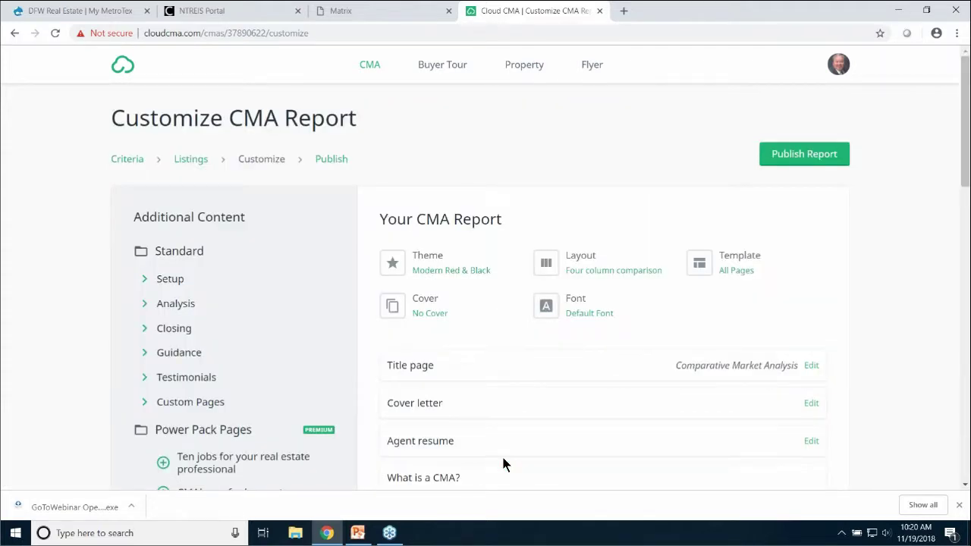
scroll(896, 327, down, 1)
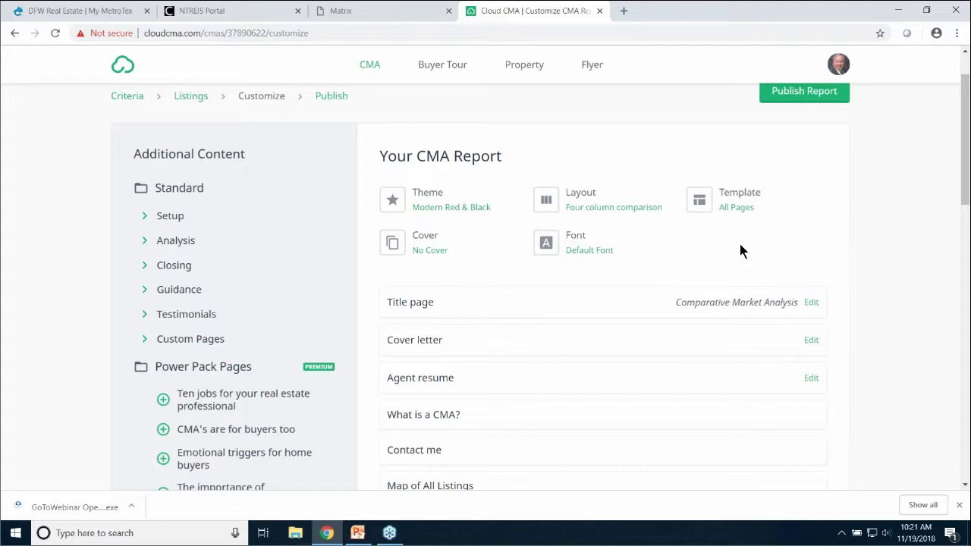
scroll(739, 246, down, 2)
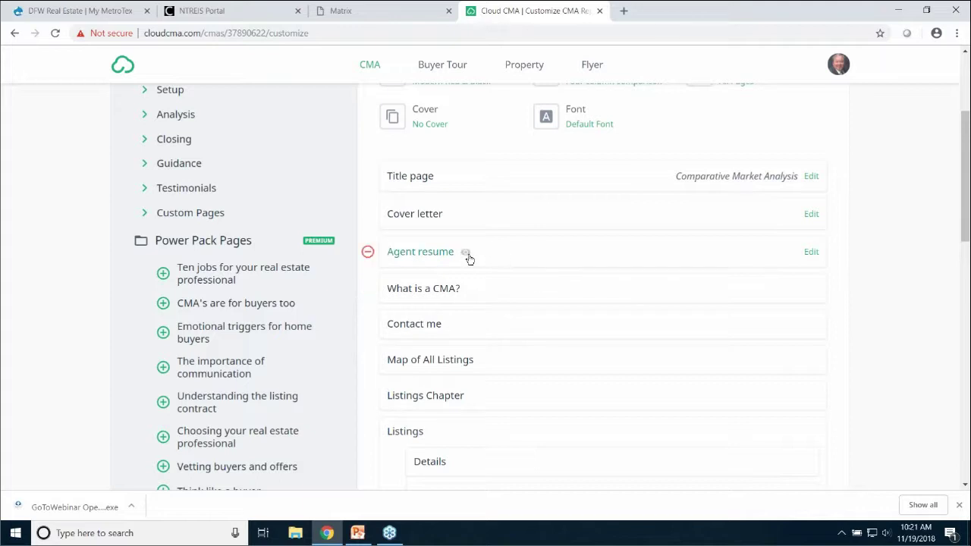
click(368, 254)
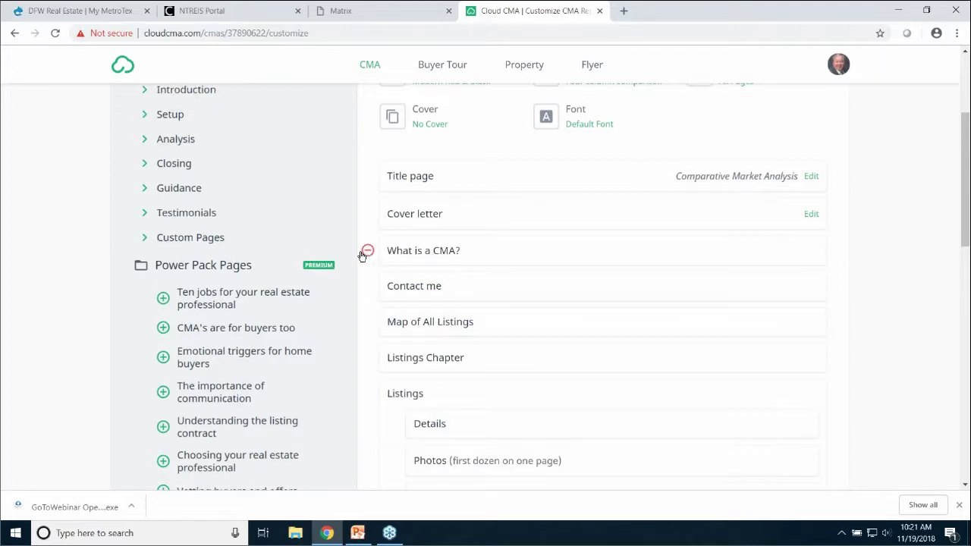
scroll(239, 219, up, 2)
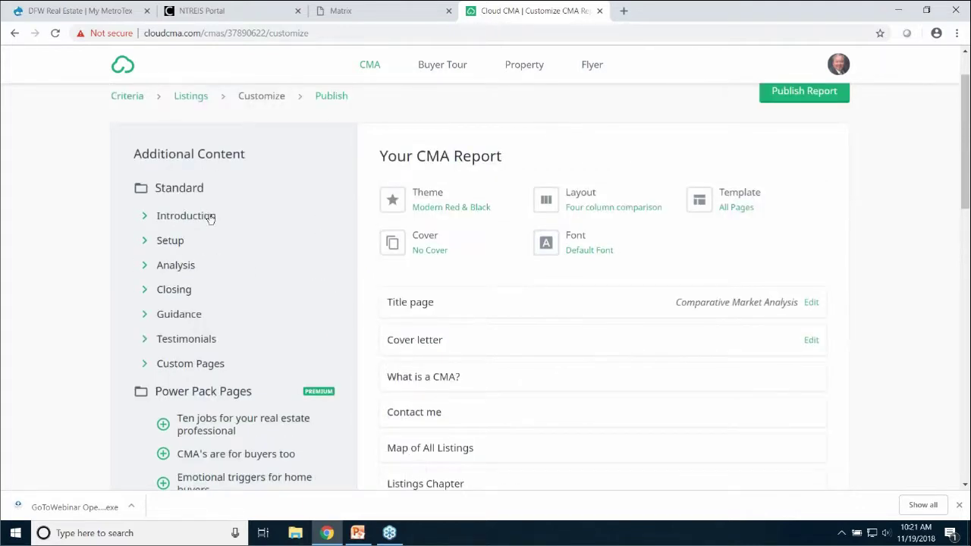
click(204, 220)
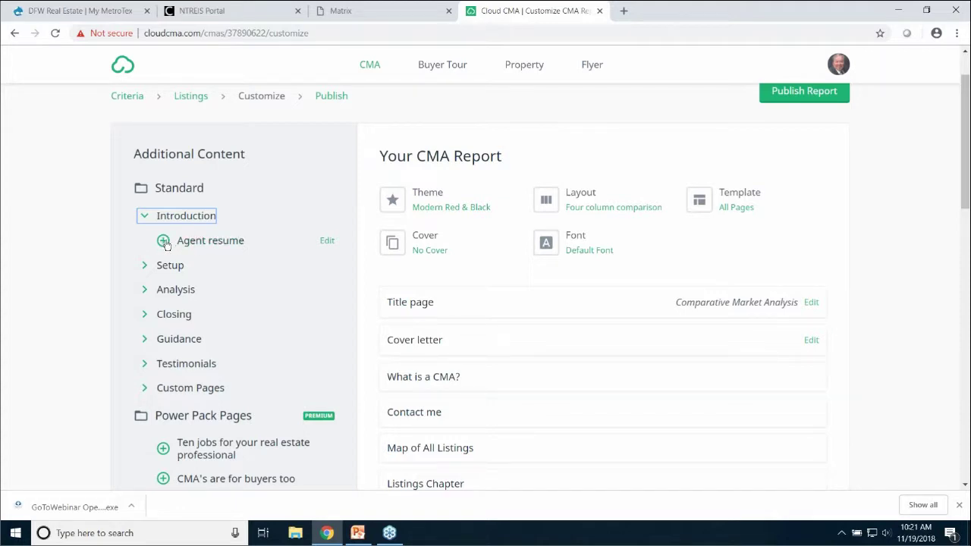
click(164, 241)
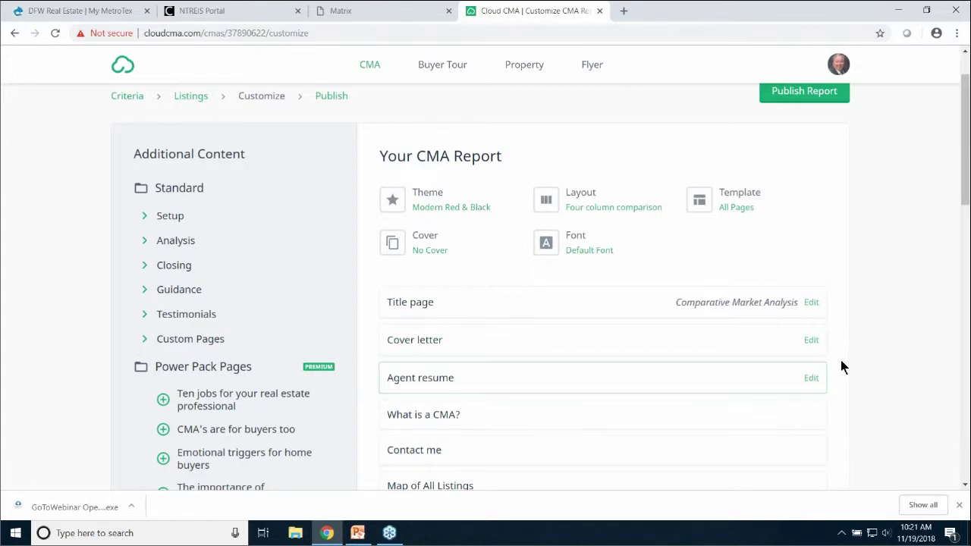
scroll(848, 352, down, 2)
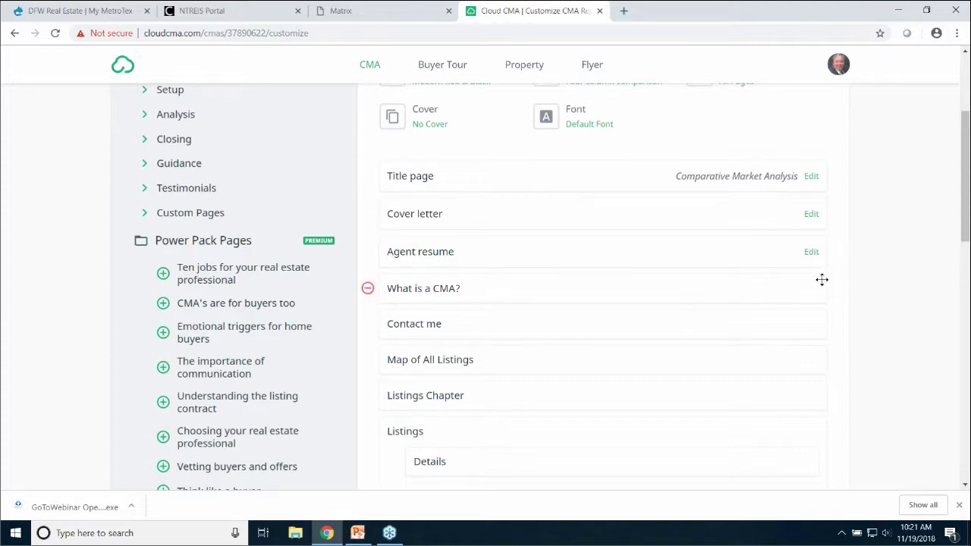
scroll(821, 280, down, 9)
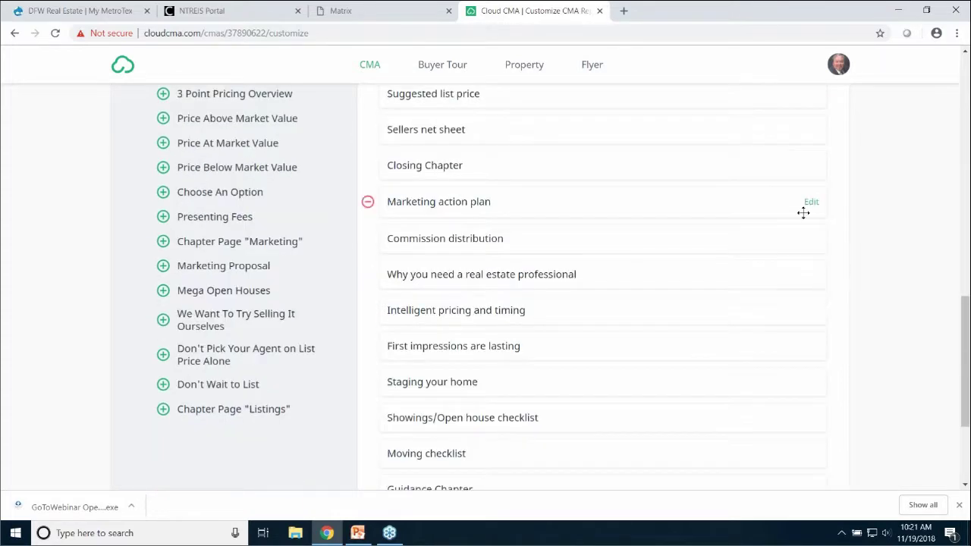
scroll(867, 255, up, 3)
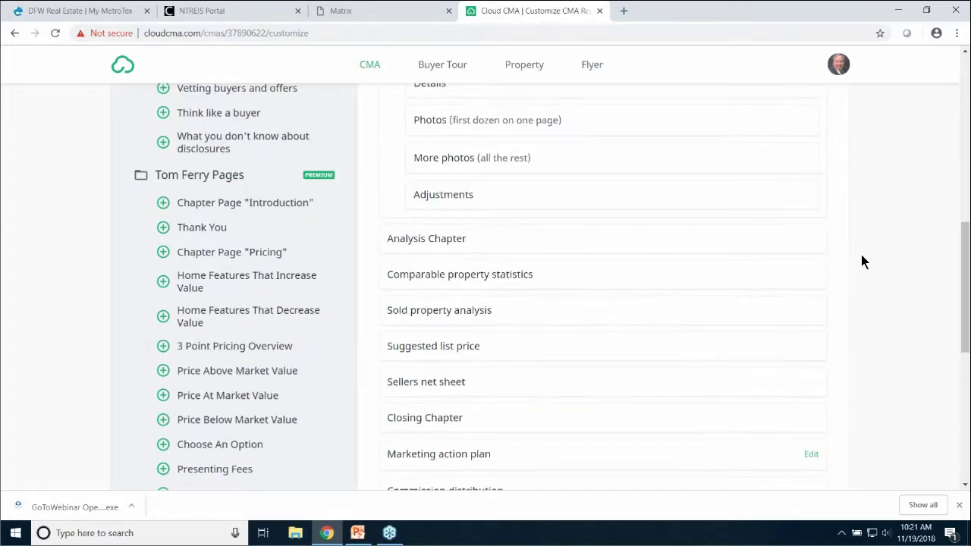
scroll(861, 262, up, 5)
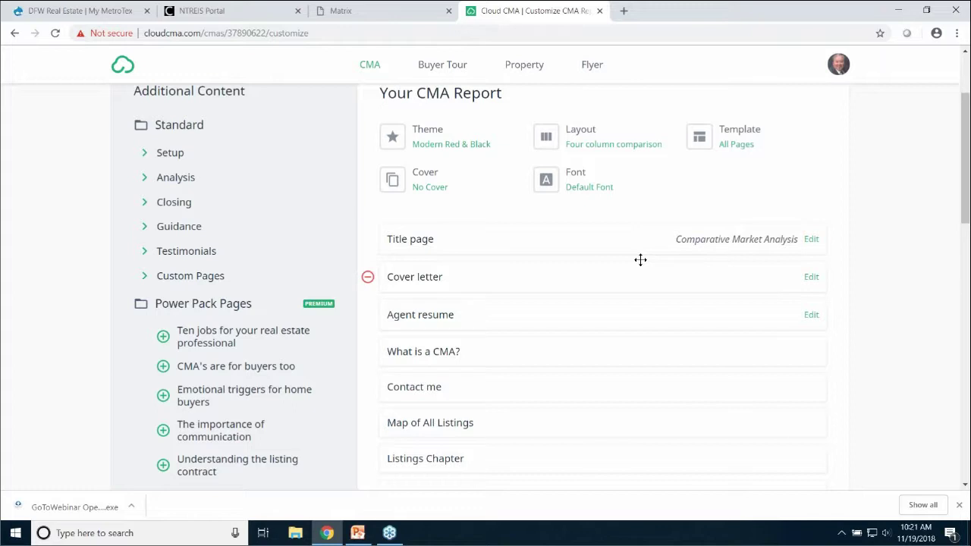
Append a new line 'kn;konpoubpigygouytfiytdiyrdurd' to the Agent resume page, save it, and close the editor
click(811, 315)
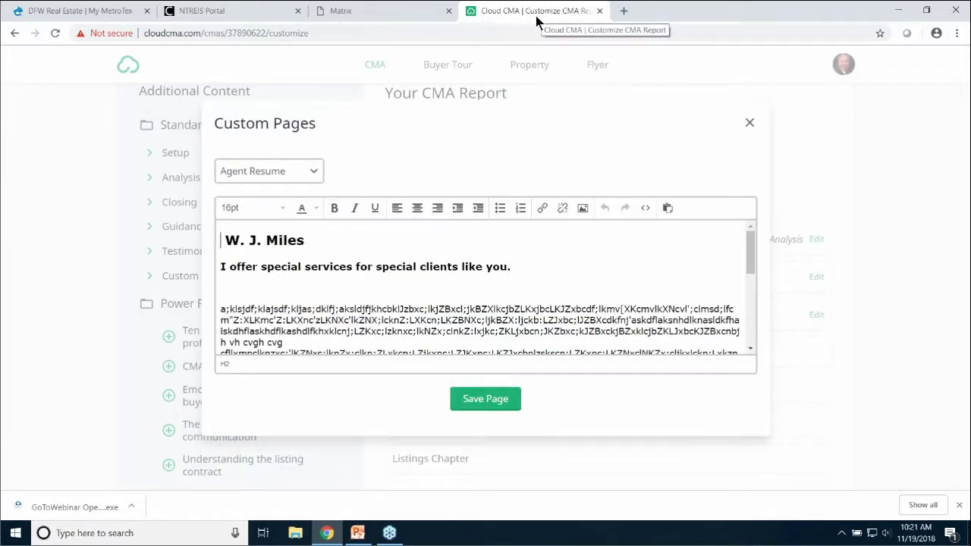
drag(749, 264, 748, 322)
click(536, 341)
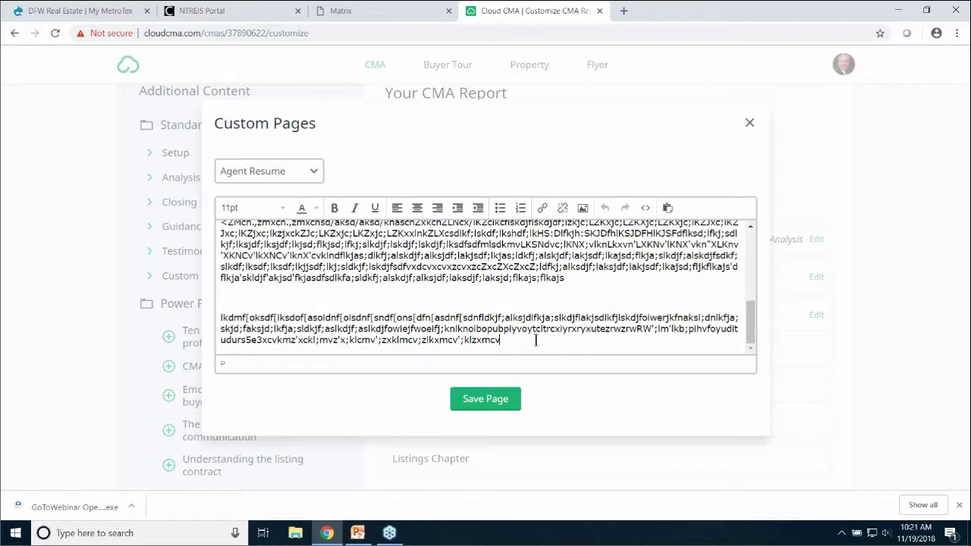
key(Return)
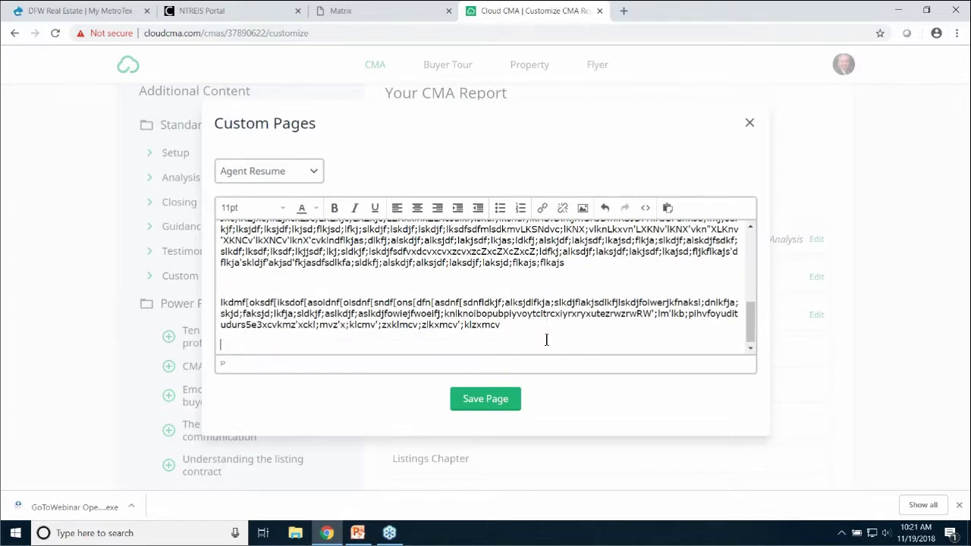
text(kn;konpoubpigygouytf)
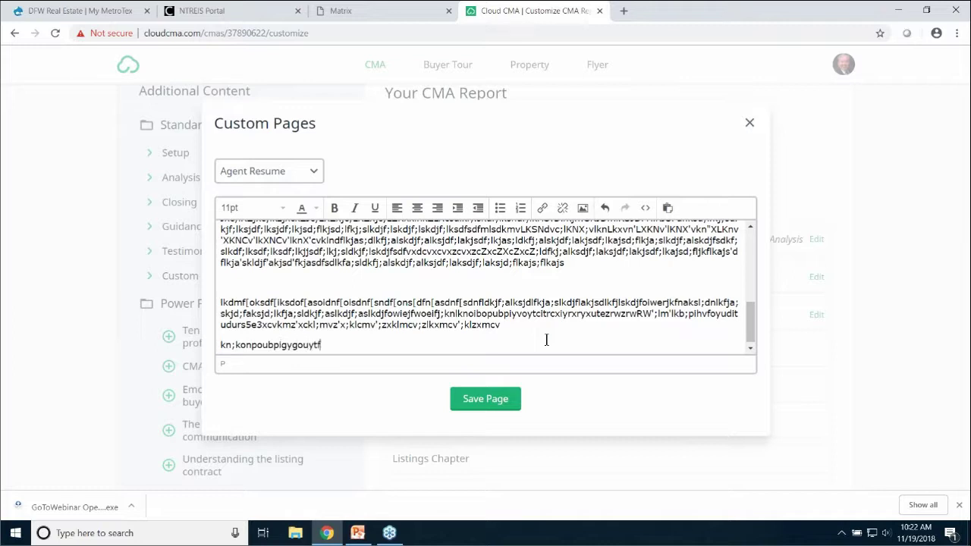
text(iytdiyrdurd)
click(487, 406)
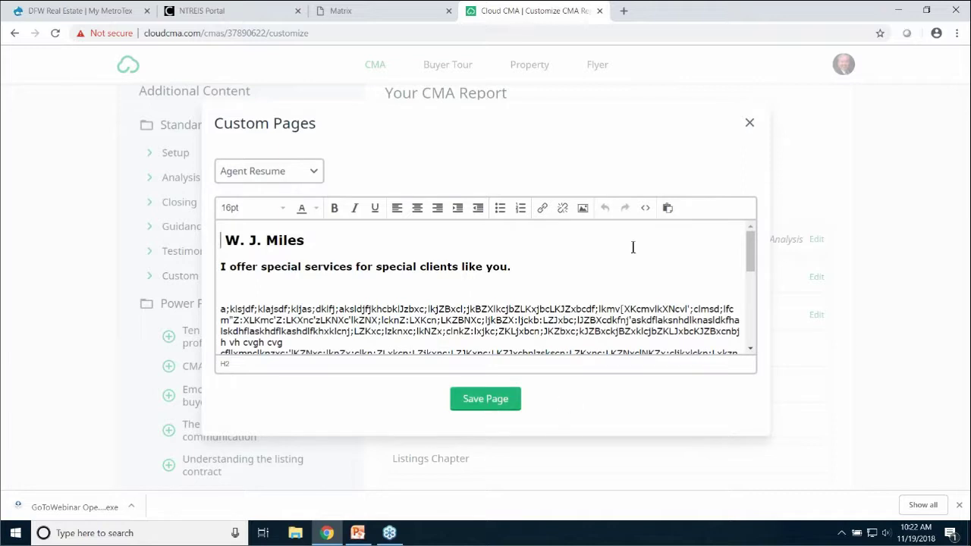
click(749, 124)
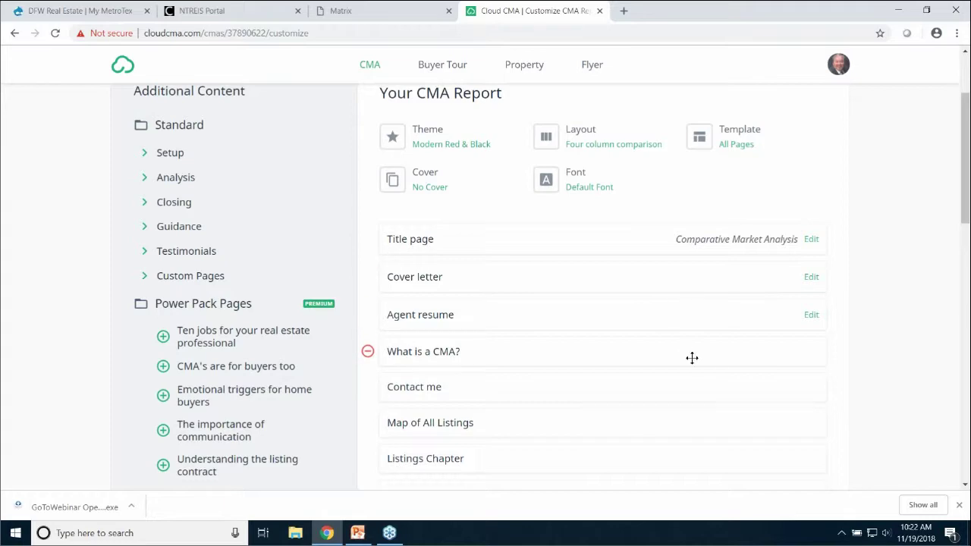
Move the Comparable property statistics page below Sold property analysis
scroll(692, 356, down, 3)
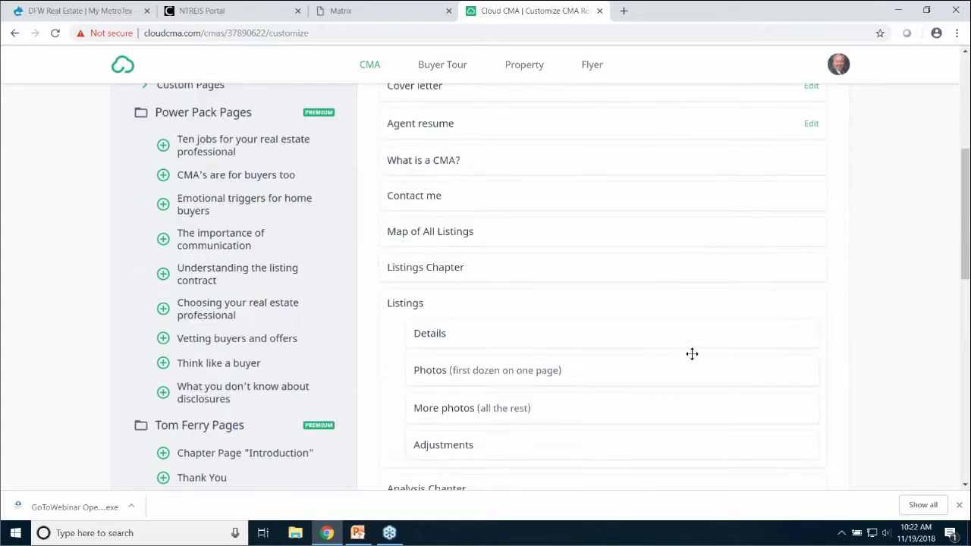
scroll(693, 354, down, 2)
scroll(693, 351, down, 2)
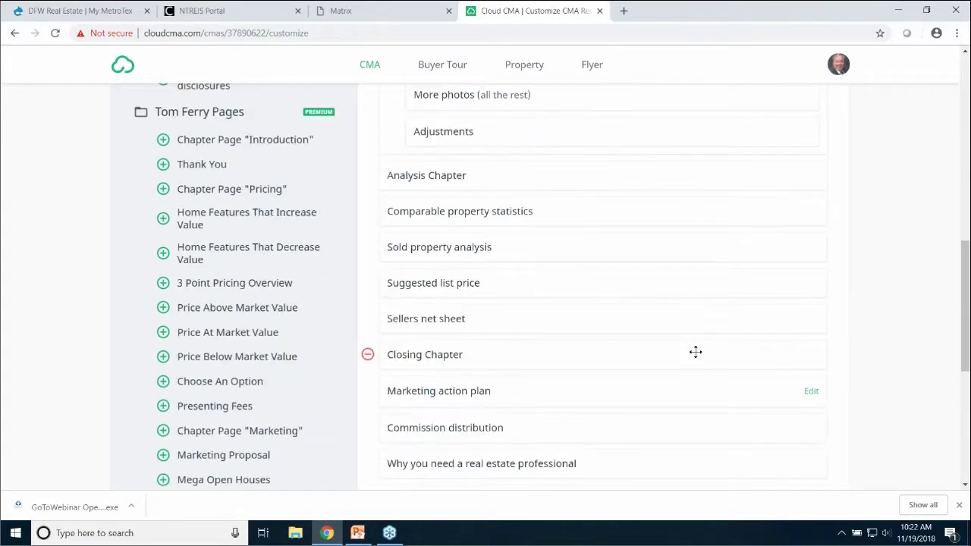
scroll(695, 352, down, 1)
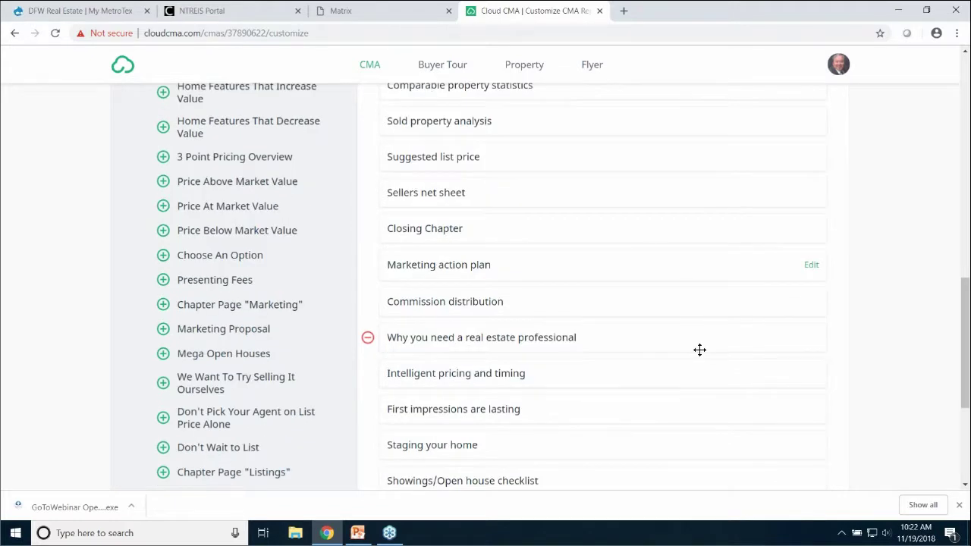
scroll(700, 355, down, 2)
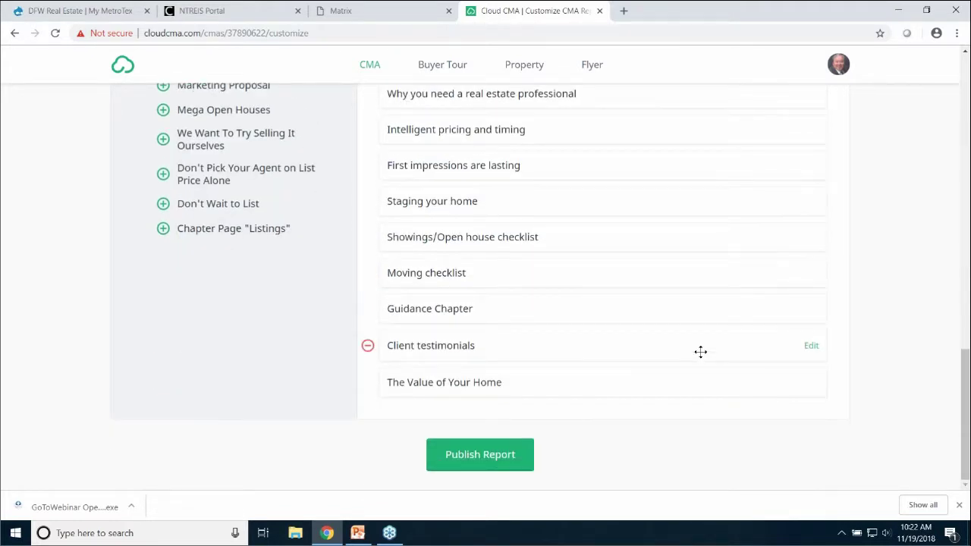
scroll(701, 350, up, 4)
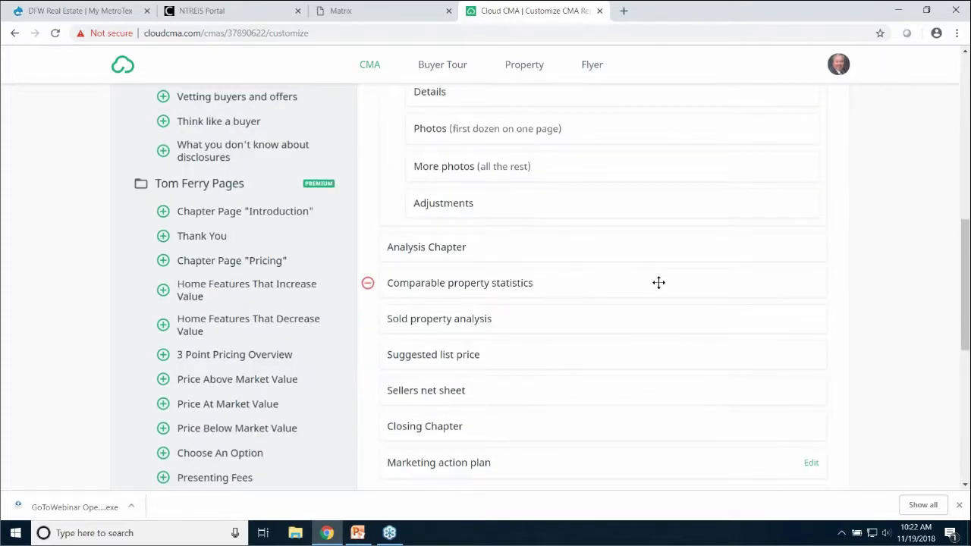
drag(657, 281, 609, 235)
Add the Online valuation analysis page from the Standard > Analysis group
scroll(368, 233, up, 3)
scroll(368, 234, up, 4)
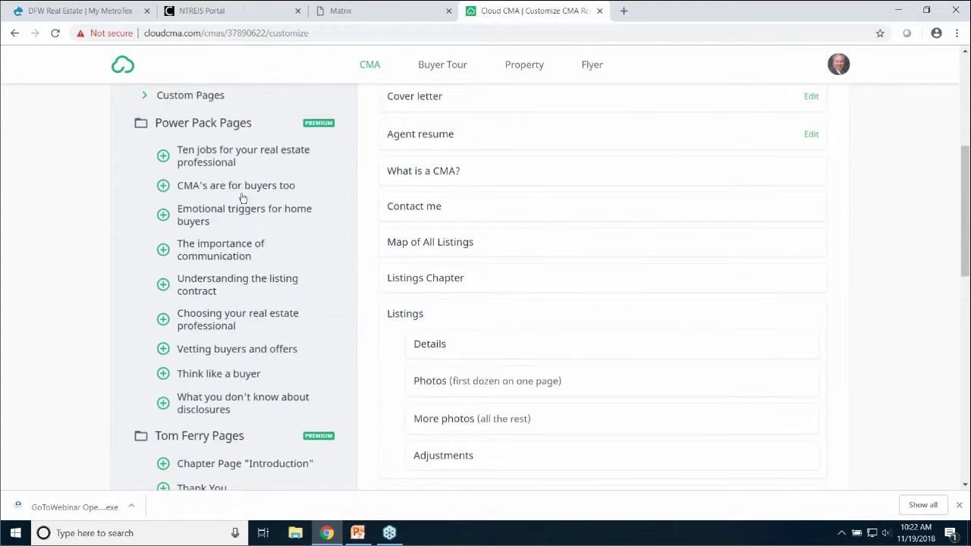
click(142, 251)
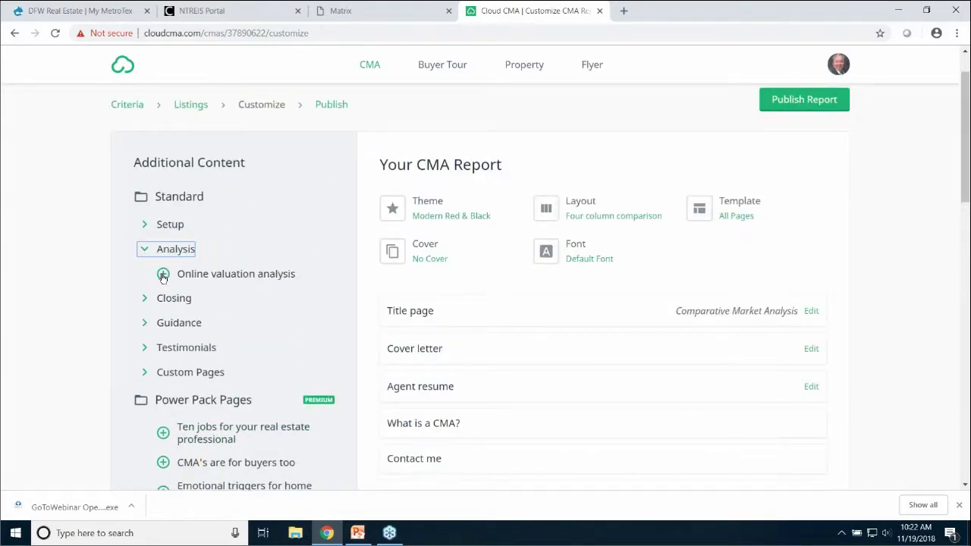
click(163, 276)
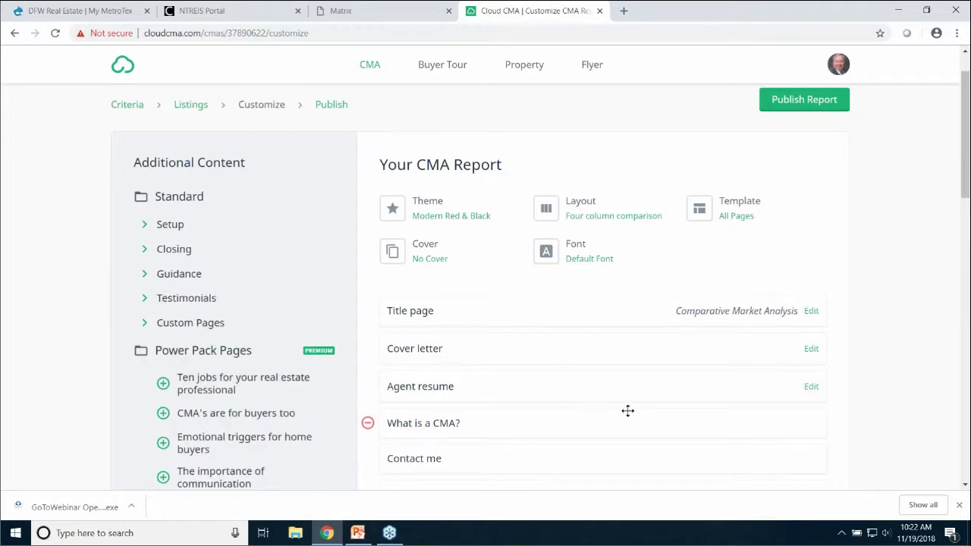
scroll(628, 411, up, 1)
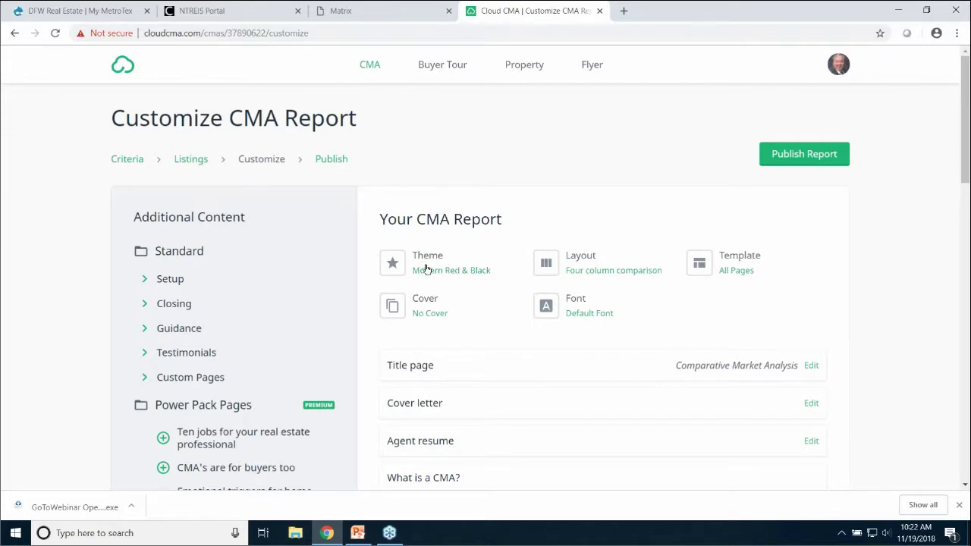
Pick Modern Red & Black from the theme list and apply it to the report
click(426, 264)
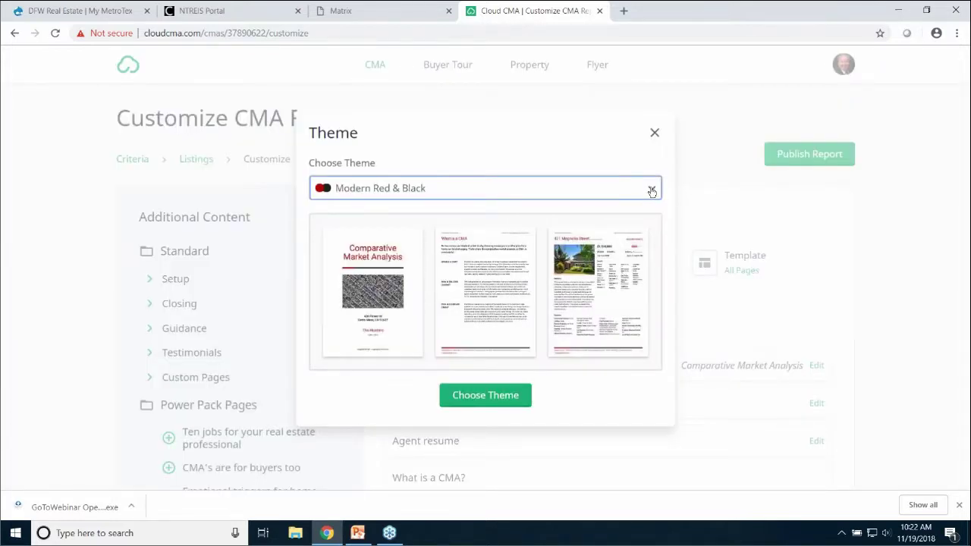
click(653, 190)
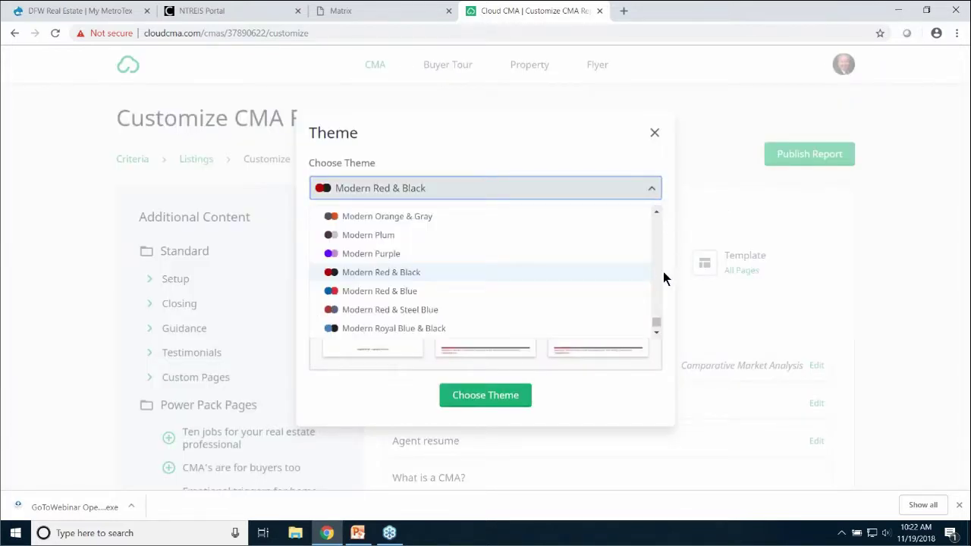
drag(655, 323, 654, 266)
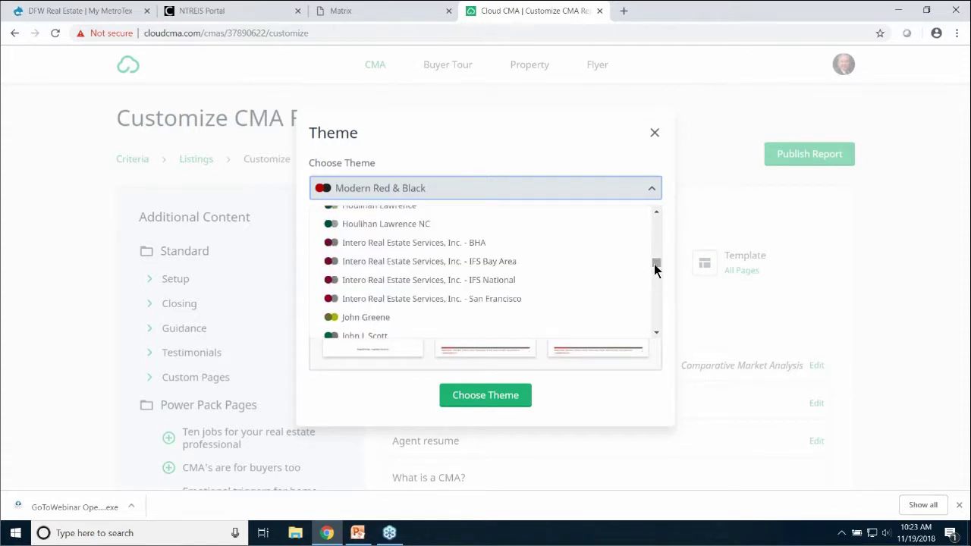
click(458, 190)
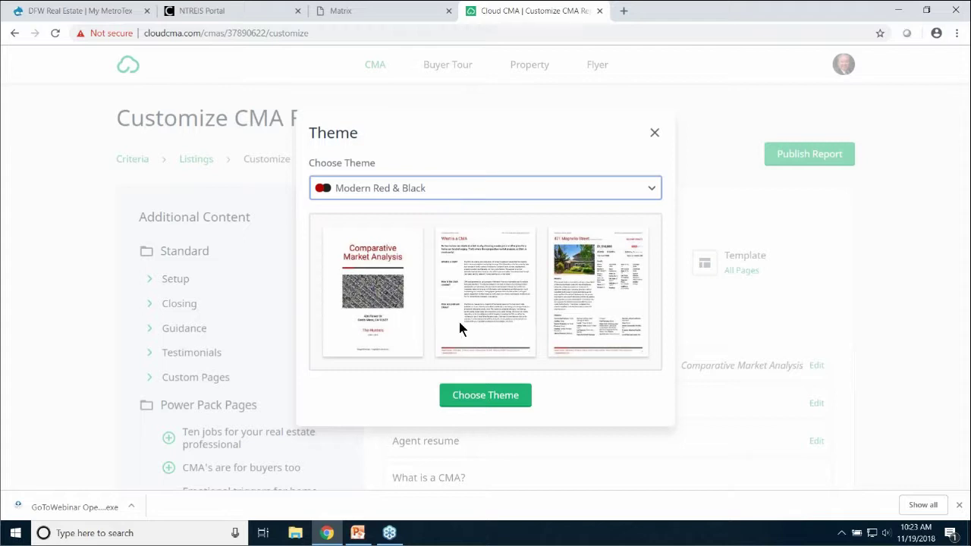
click(485, 396)
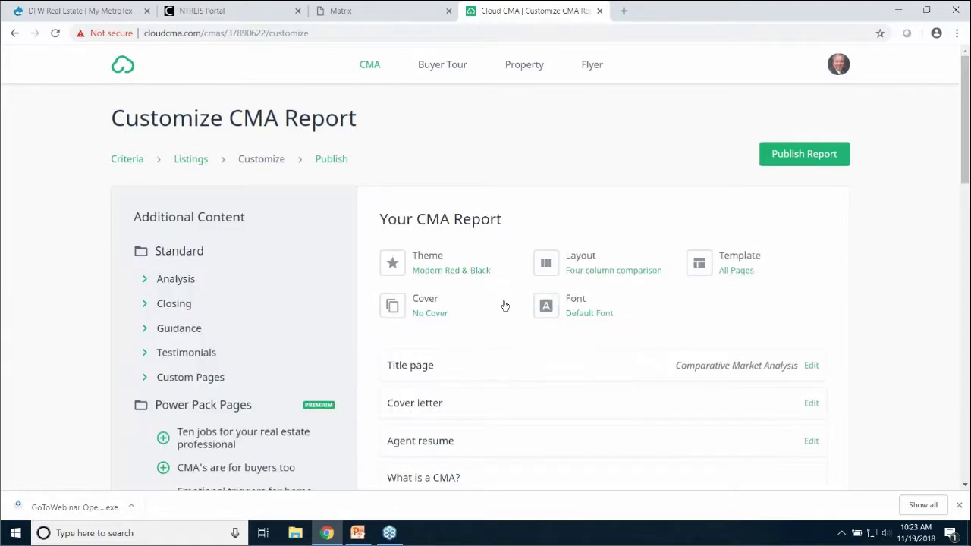
Switch the report layout from four-column to Three column comparison
click(590, 262)
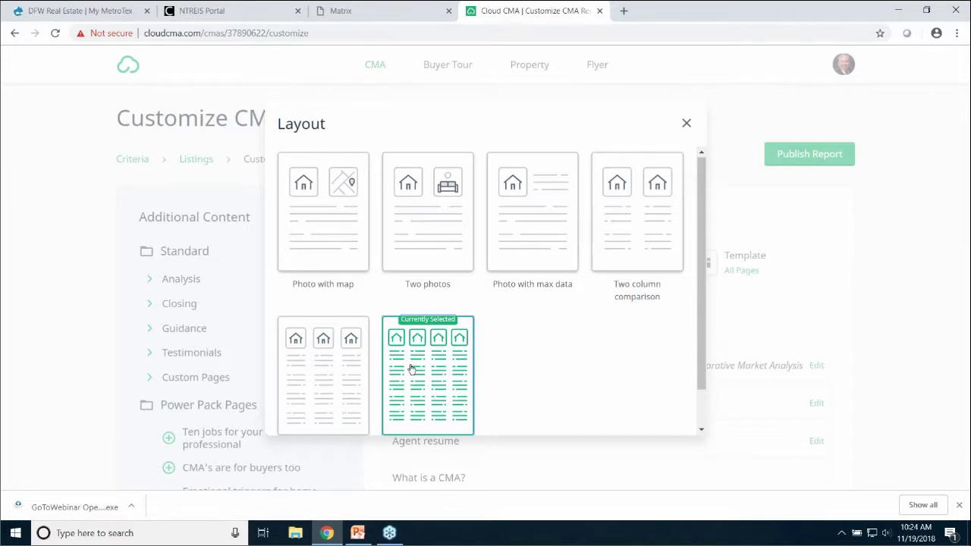
click(337, 368)
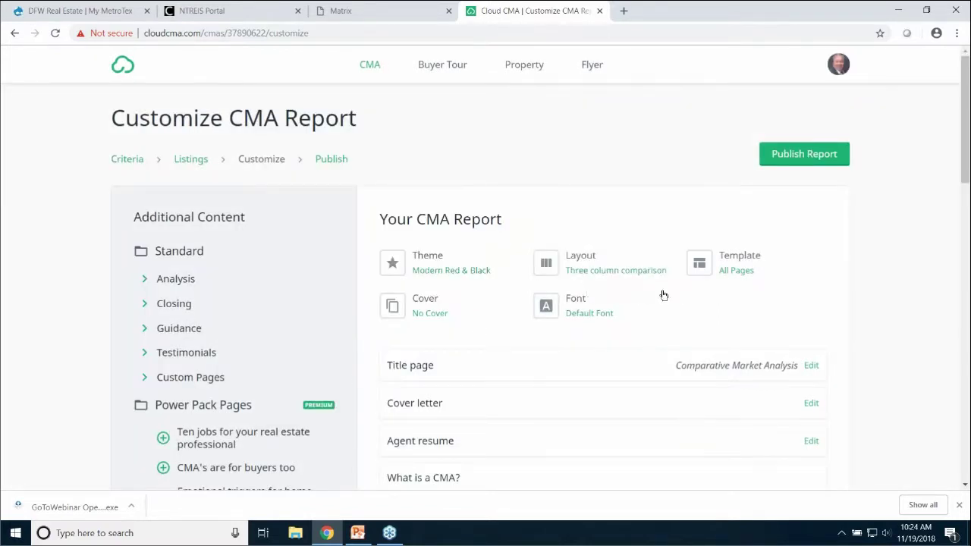
click(731, 265)
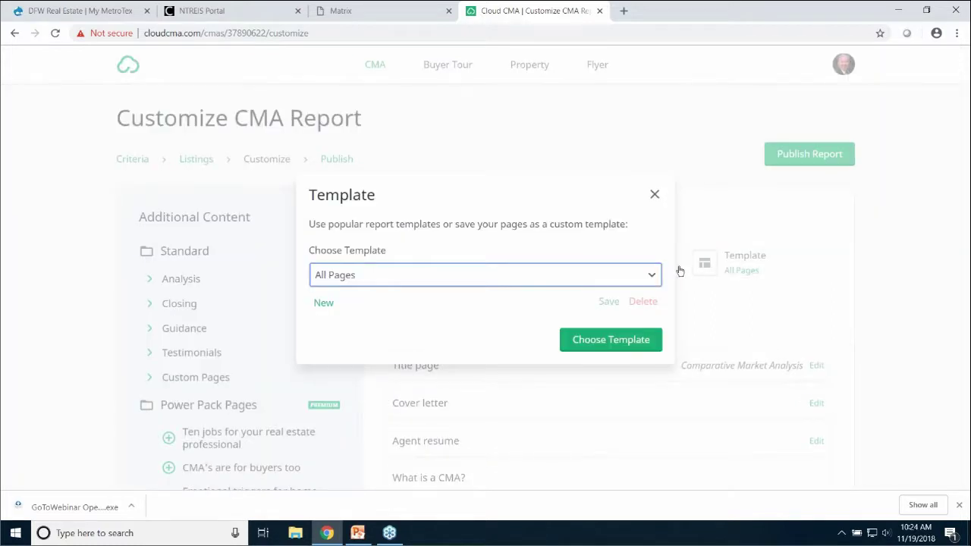
click(628, 276)
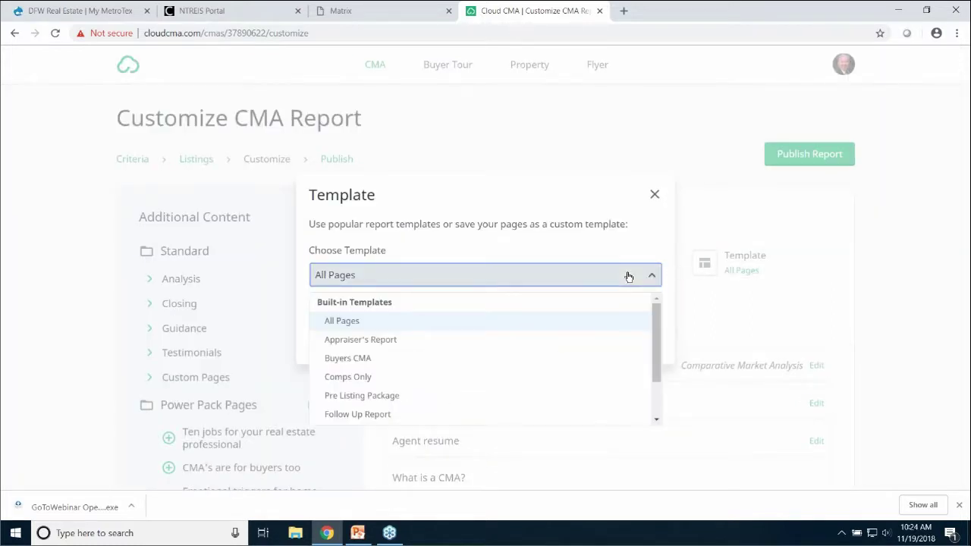
click(637, 273)
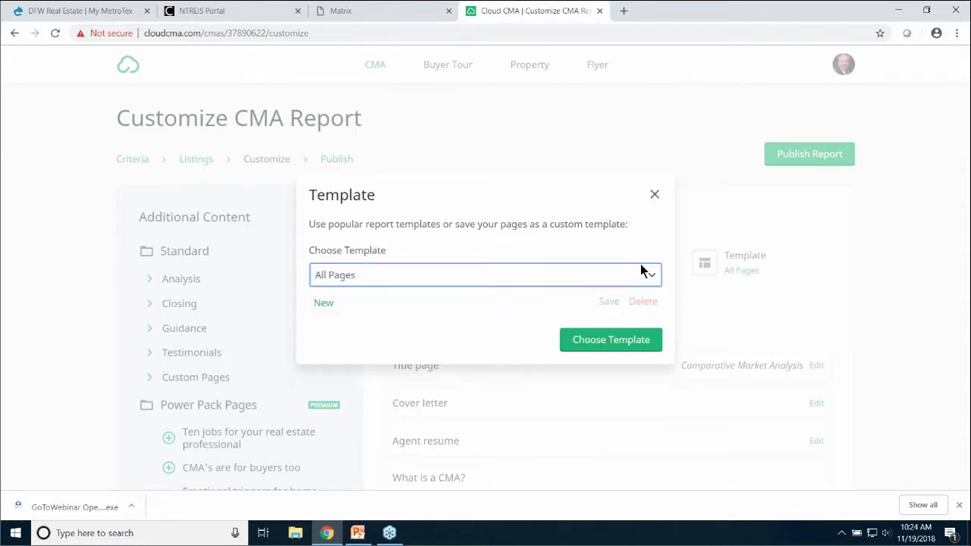
click(654, 195)
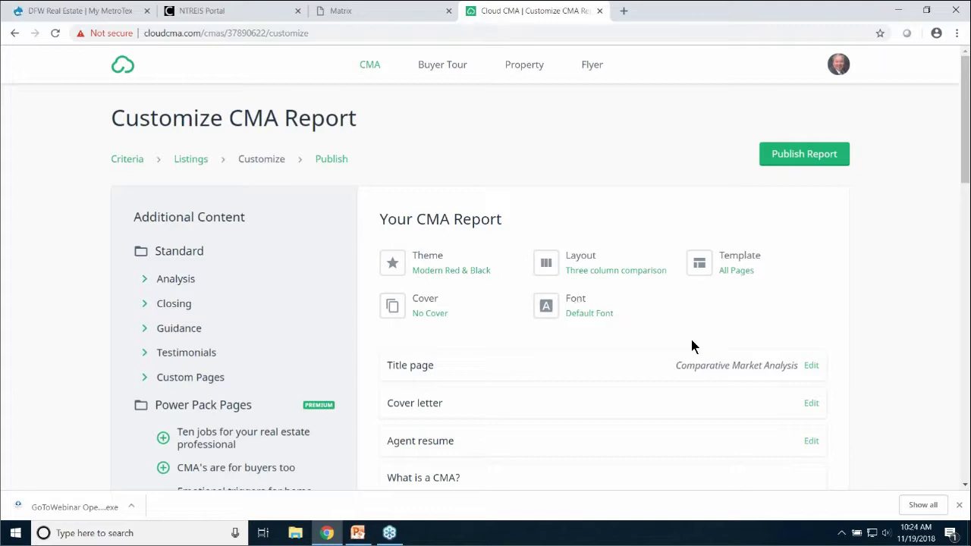
scroll(682, 343, down, 4)
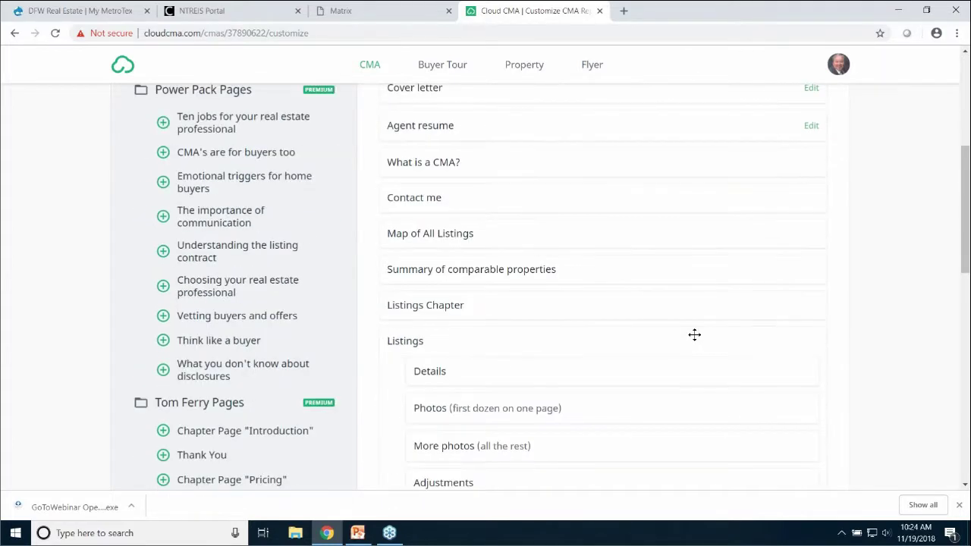
scroll(697, 335, down, 5)
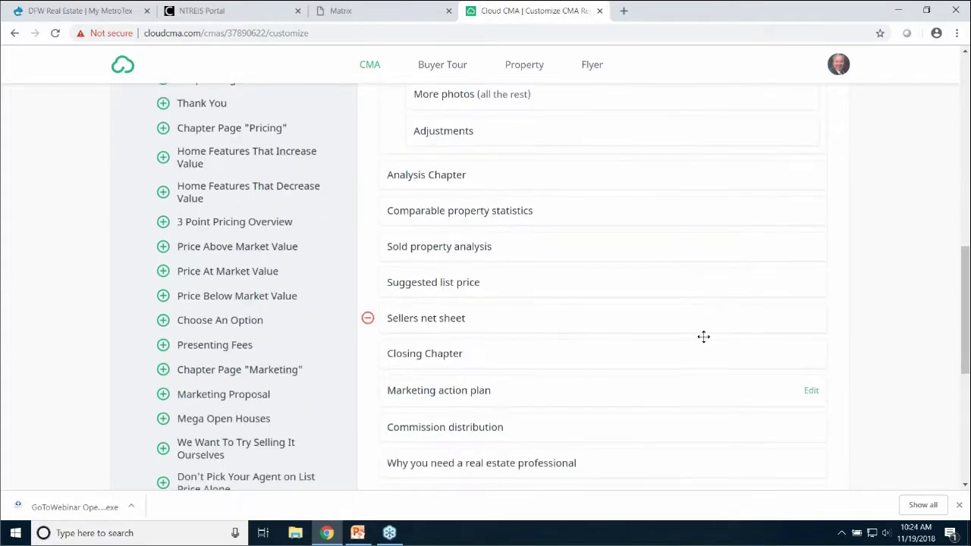
scroll(704, 337, down, 5)
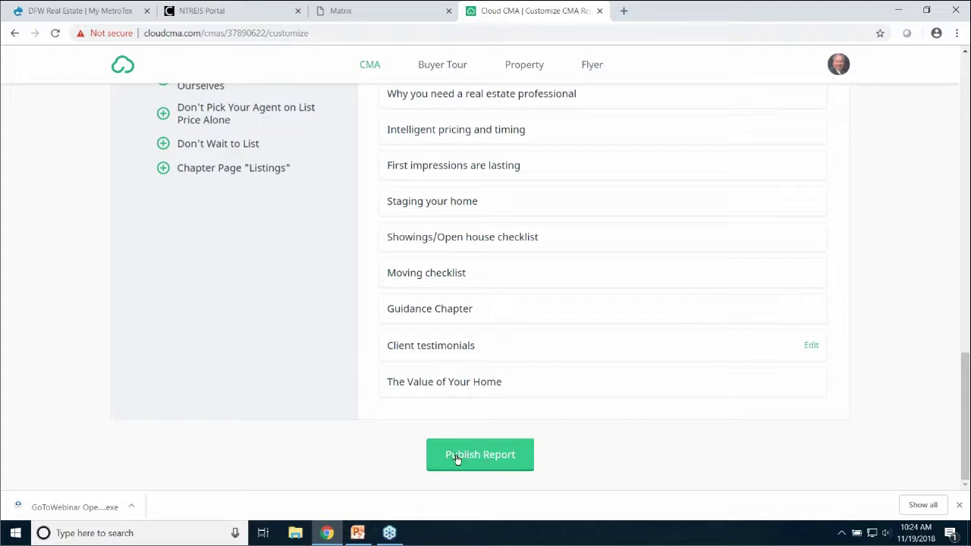
click(490, 457)
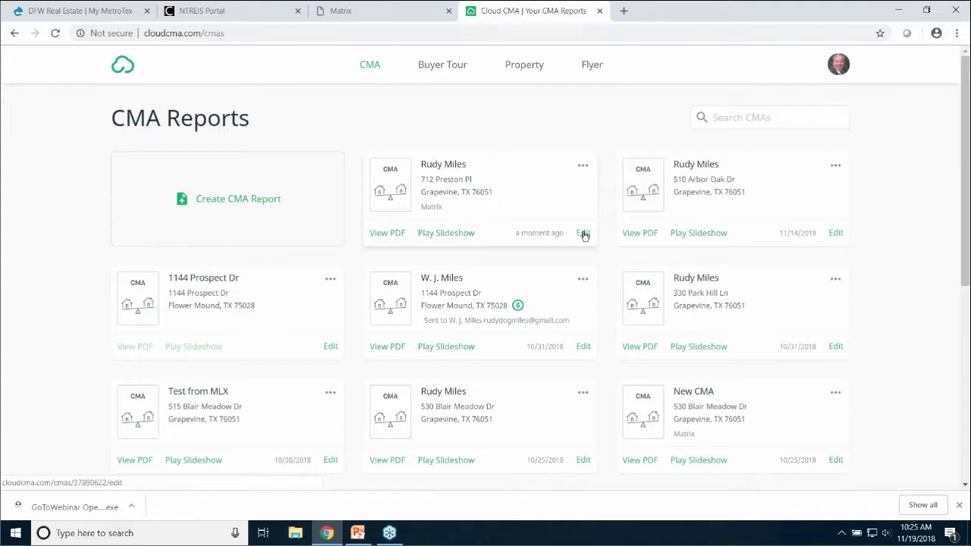
click(582, 169)
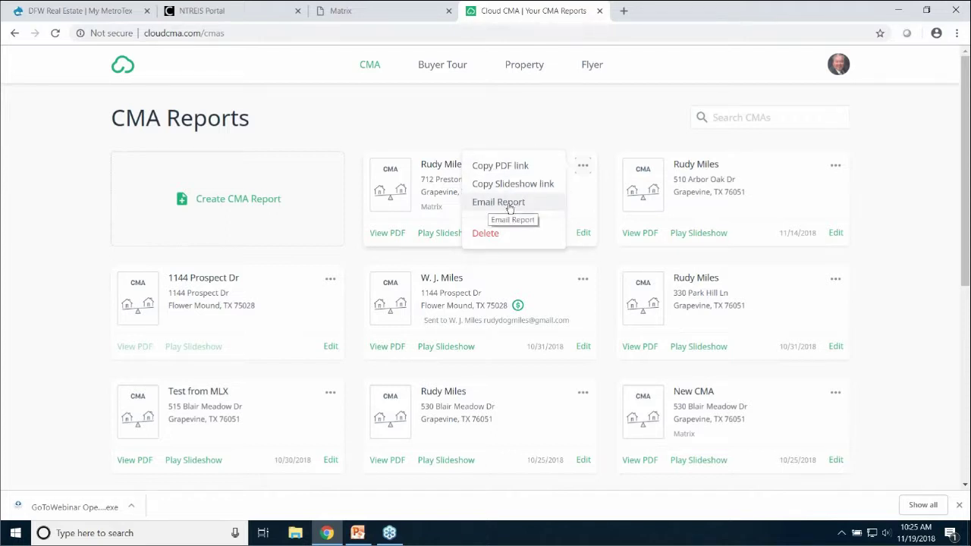
click(395, 238)
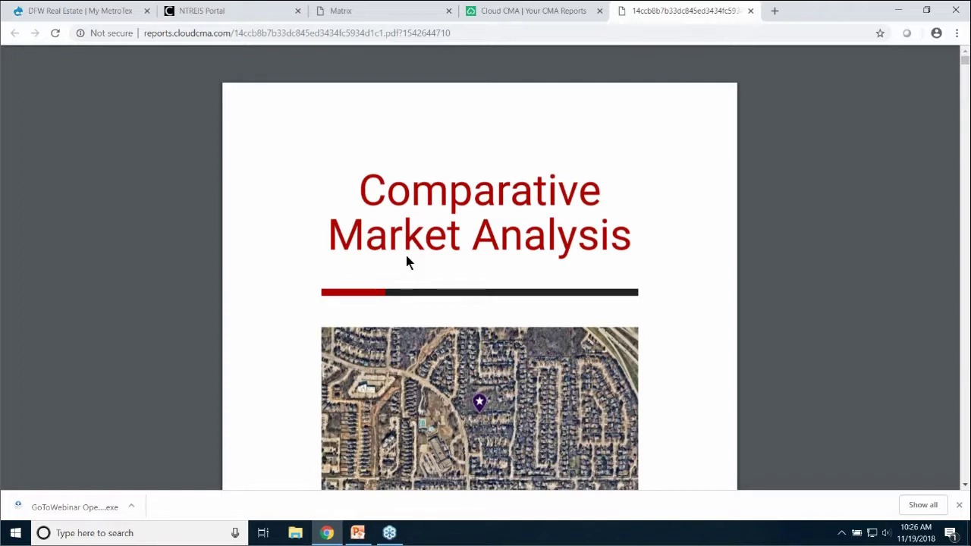
Scroll the PDF to Comparable Property Statistics showing 4 sold, 1 pending, 5 active listings
scroll(407, 259, down, 2)
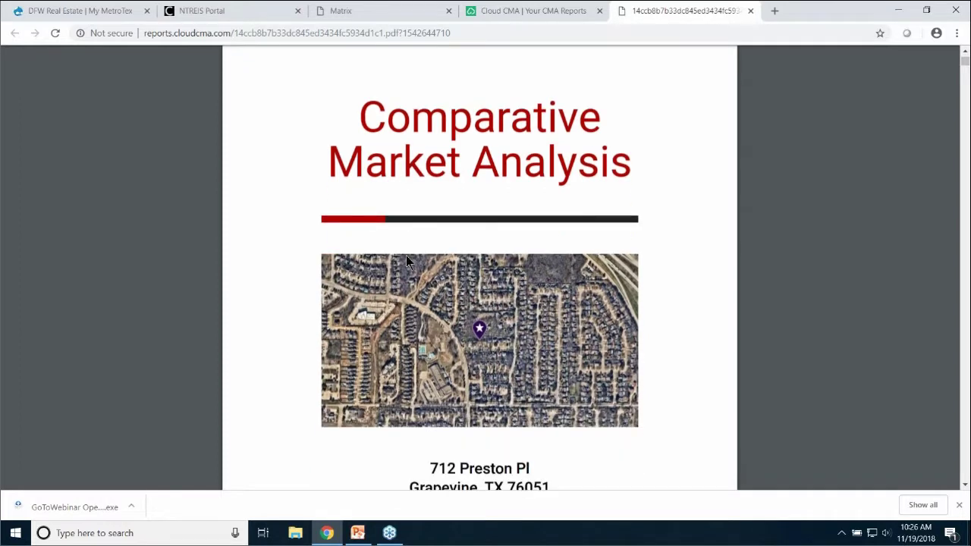
scroll(407, 258, down, 3)
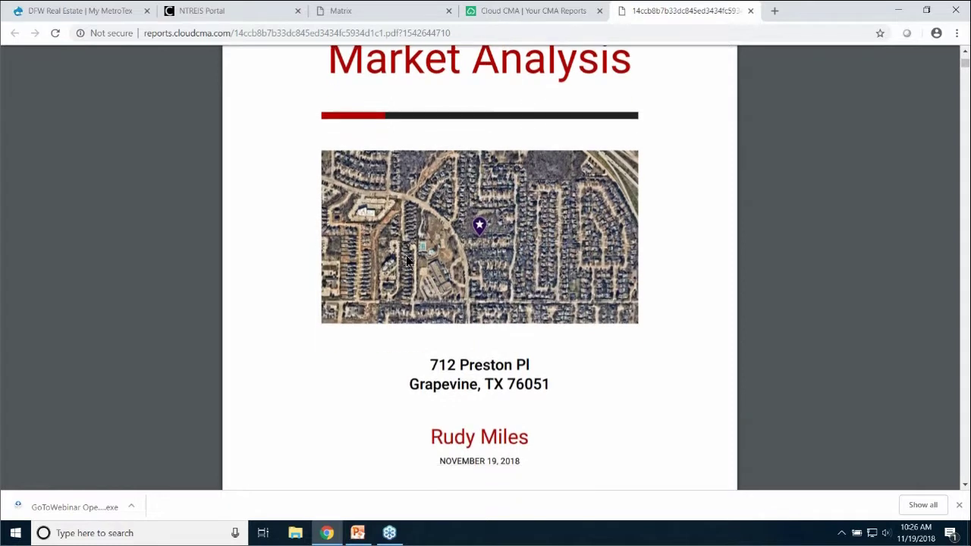
scroll(406, 260, down, 3)
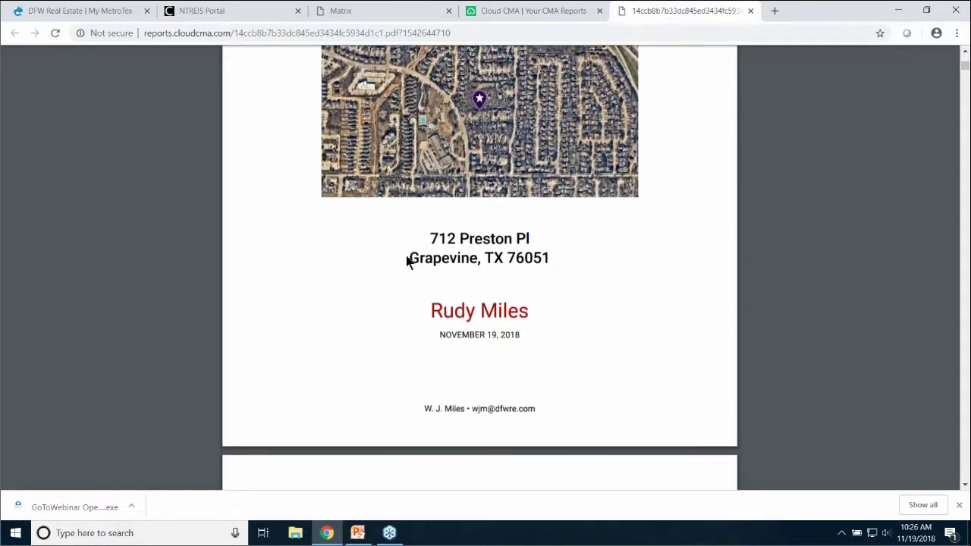
scroll(407, 260, up, 2)
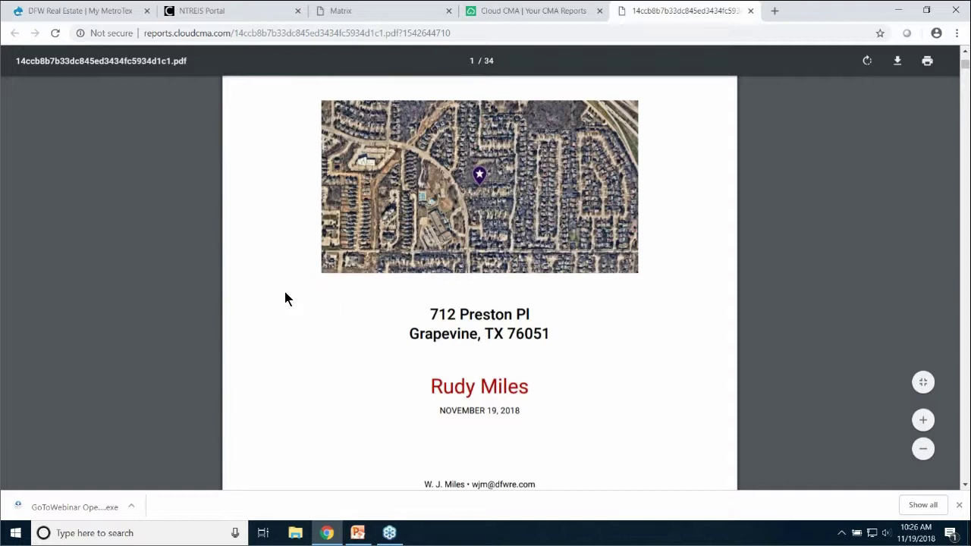
scroll(285, 298, down, 2)
scroll(285, 298, down, 3)
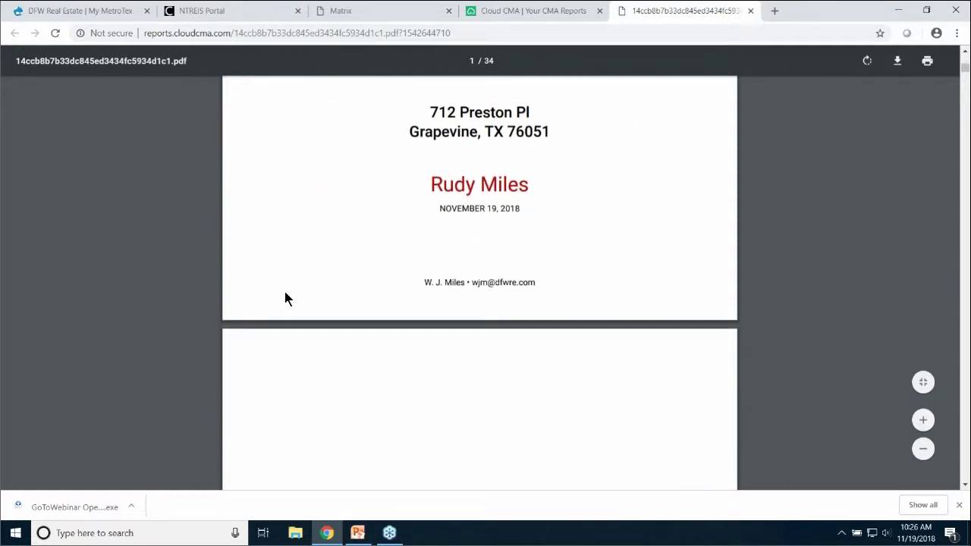
scroll(285, 298, down, 3)
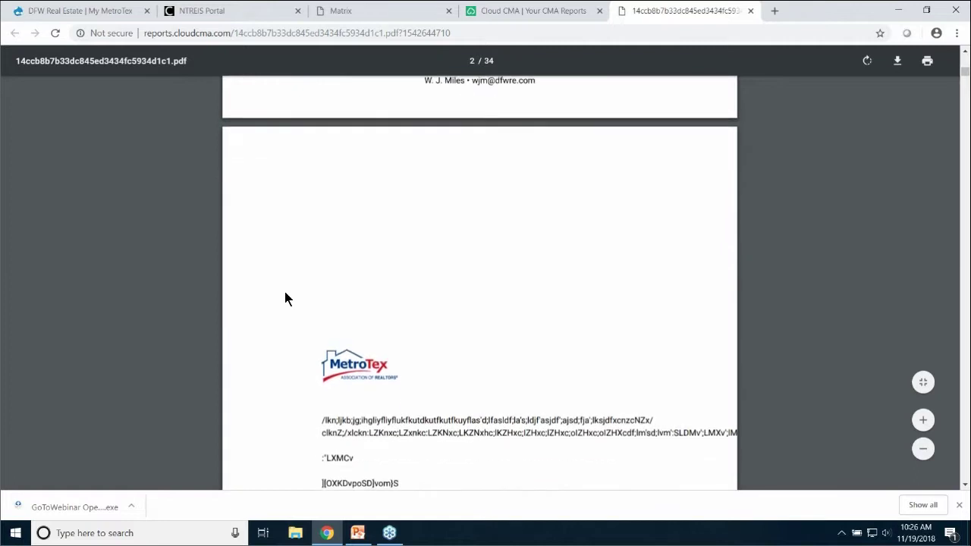
scroll(285, 298, down, 2)
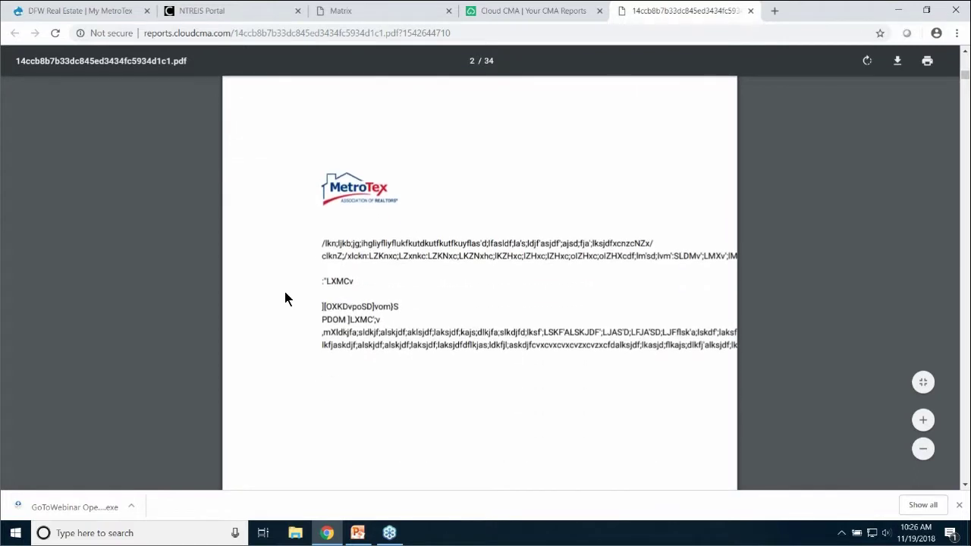
scroll(285, 298, down, 2)
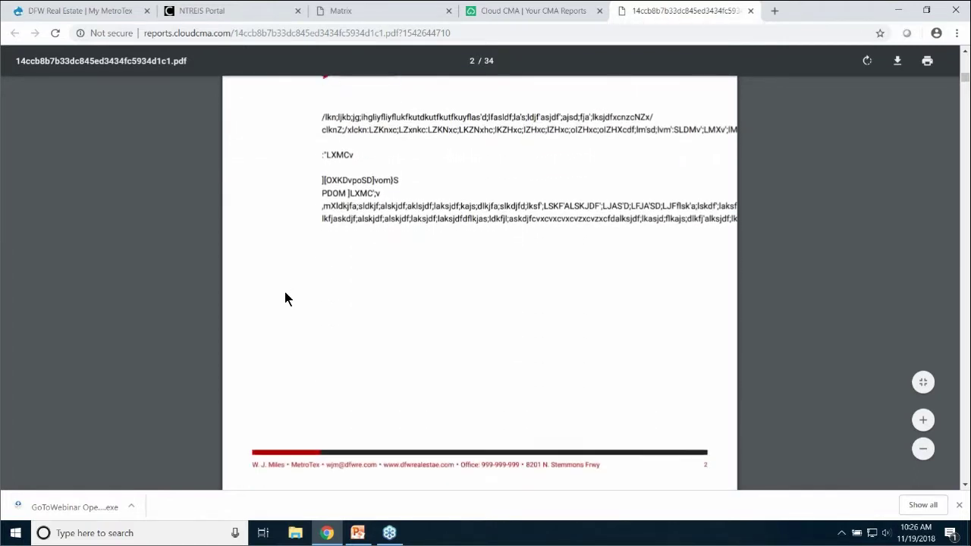
scroll(285, 298, down, 3)
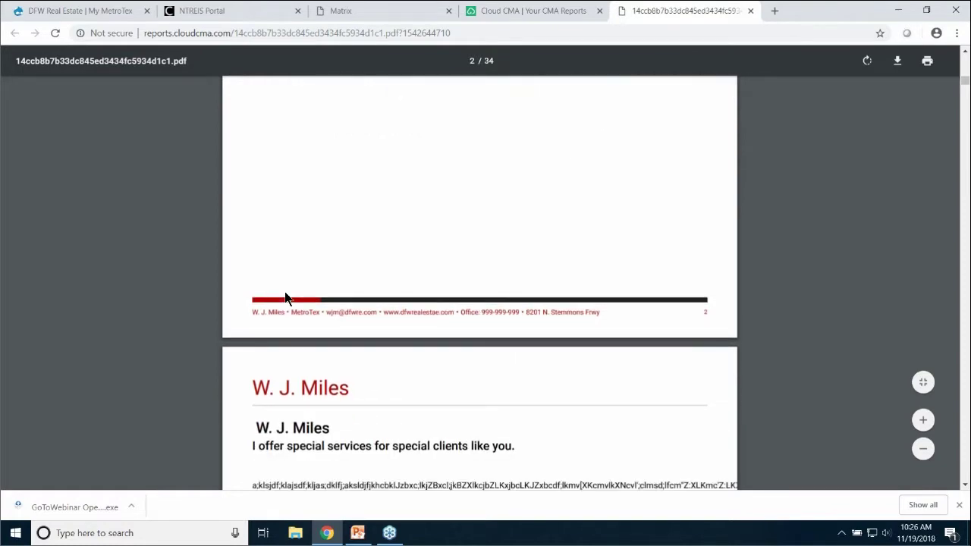
scroll(284, 295, down, 2)
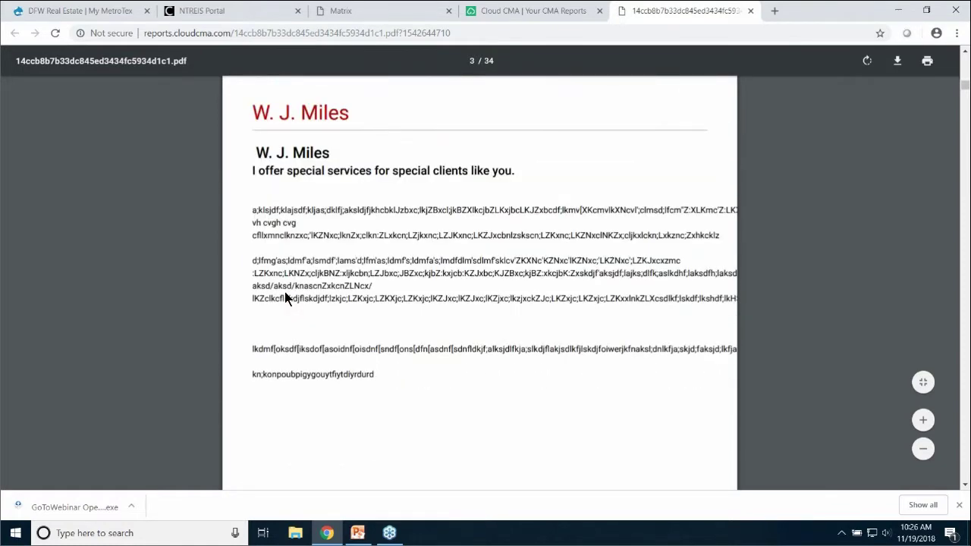
scroll(285, 295, down, 5)
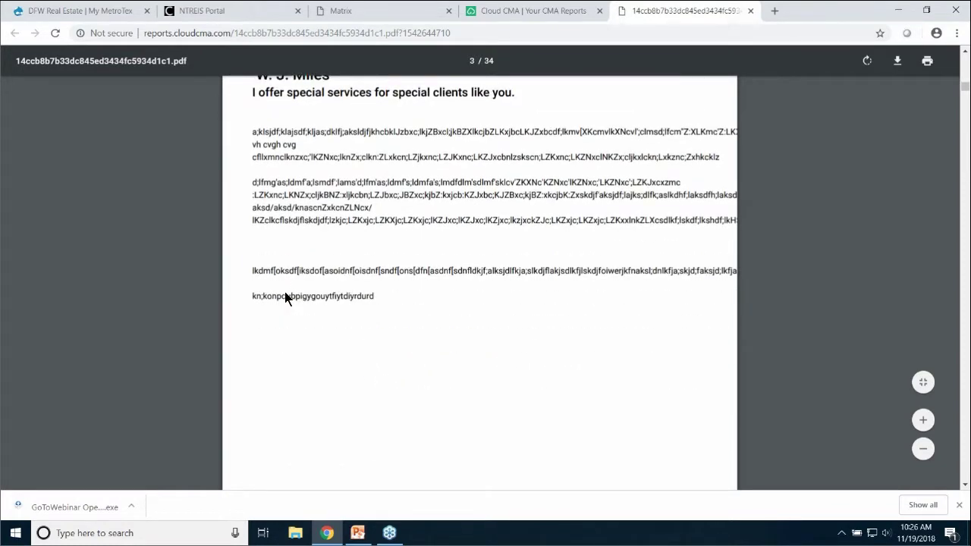
scroll(285, 298, down, 1)
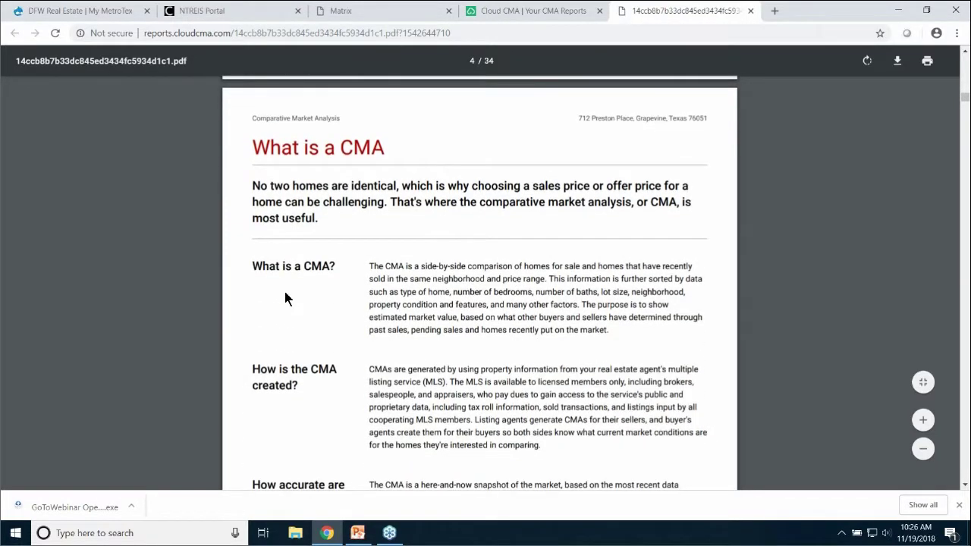
scroll(285, 298, down, 2)
scroll(285, 299, down, 7)
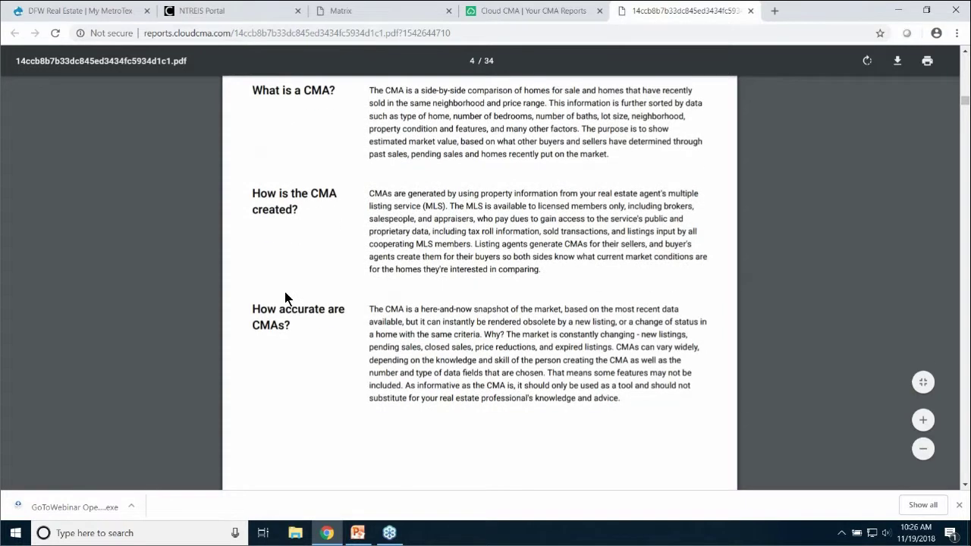
scroll(284, 298, down, 1)
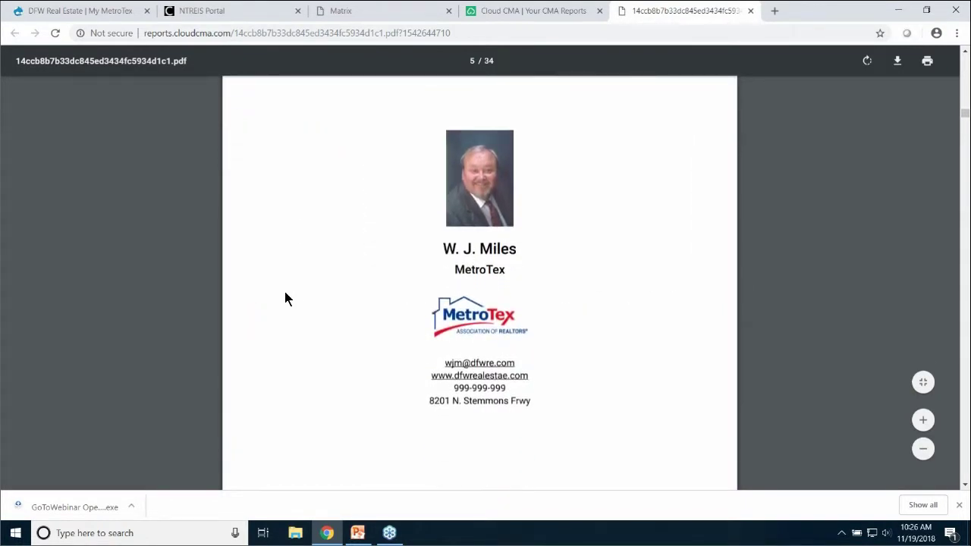
scroll(285, 298, down, 4)
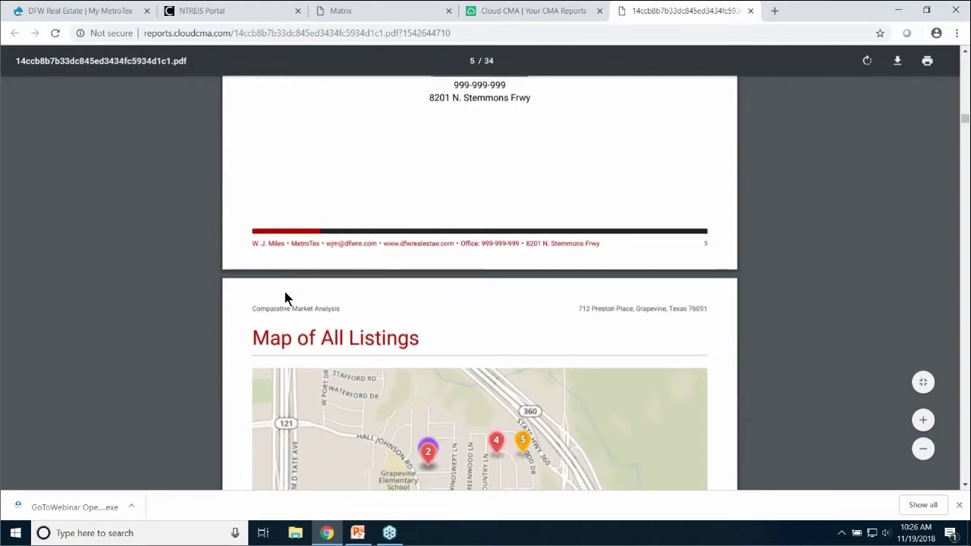
scroll(284, 298, down, 2)
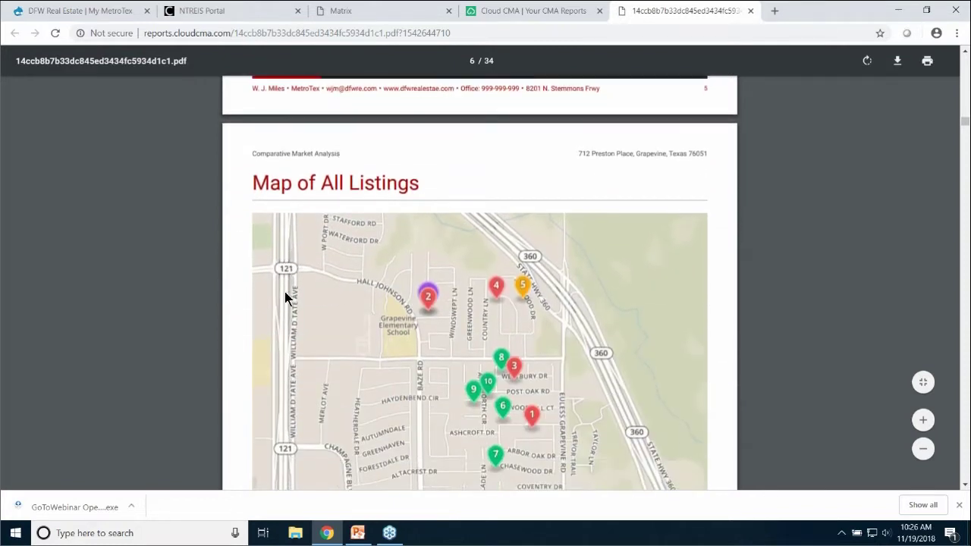
scroll(285, 296, down, 1)
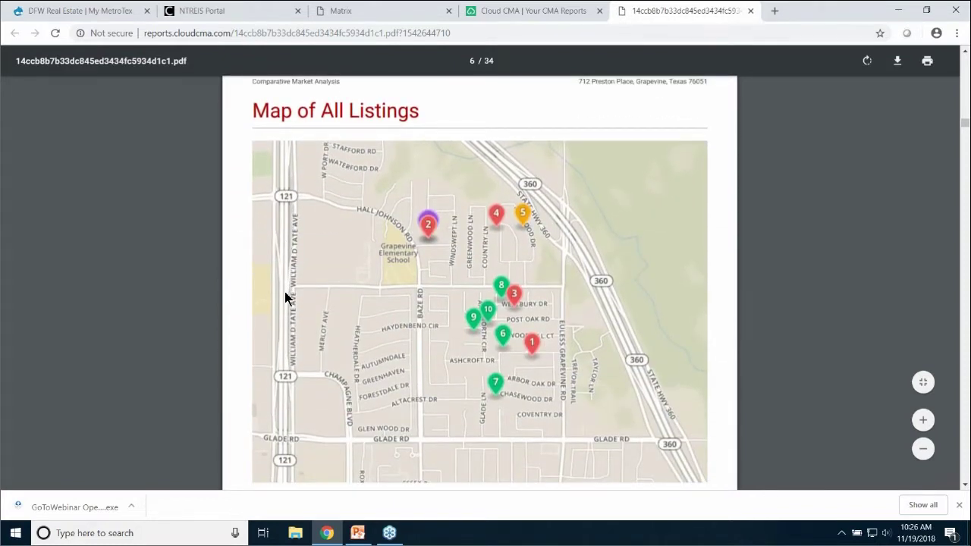
scroll(285, 298, down, 1)
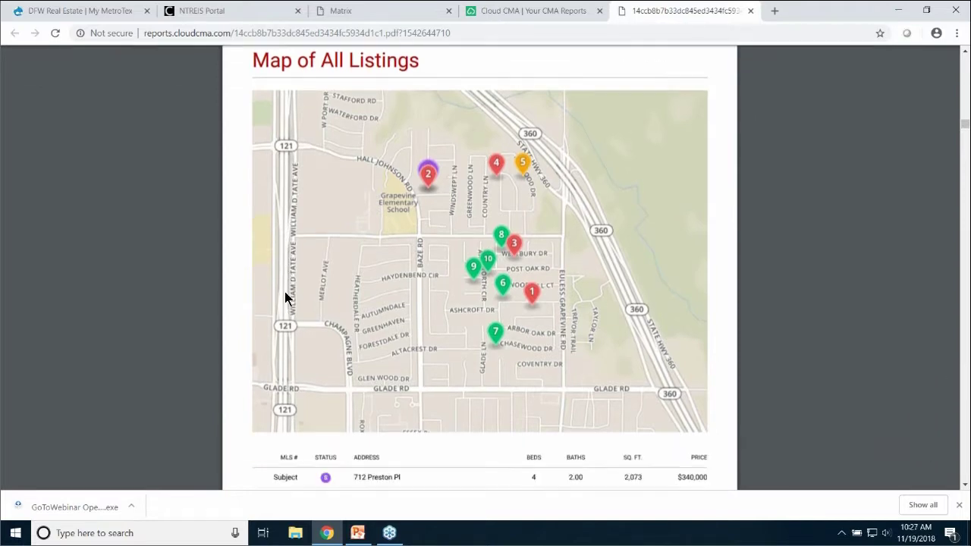
scroll(284, 298, down, 2)
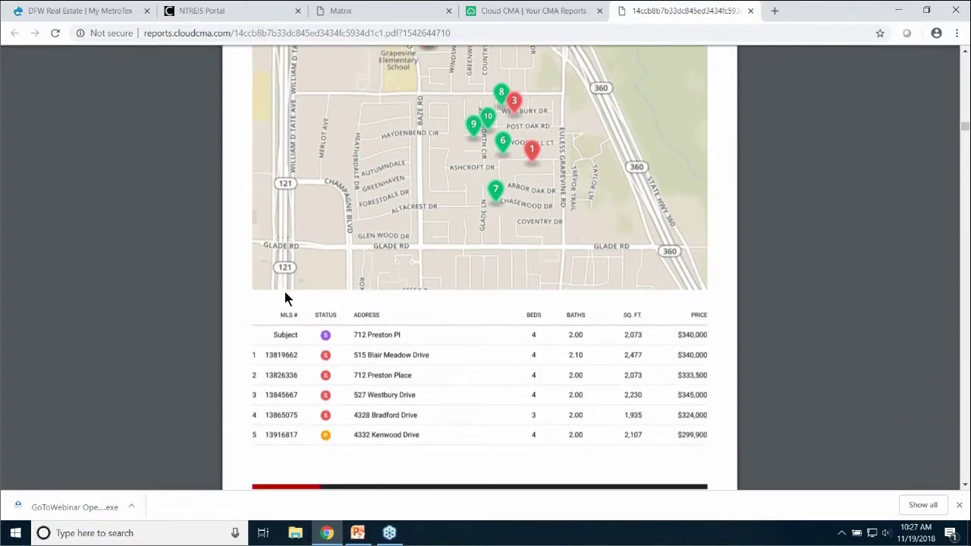
scroll(286, 298, down, 8)
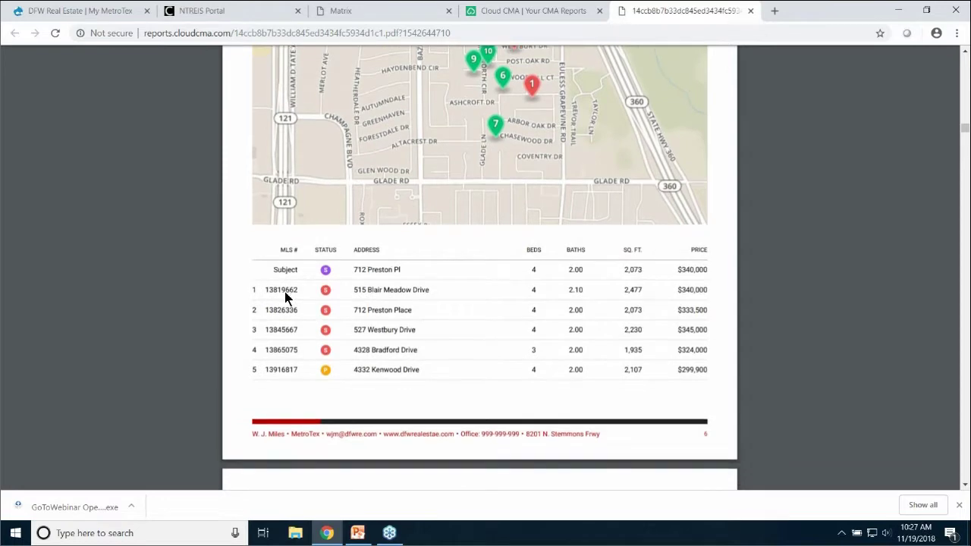
scroll(286, 298, down, 7)
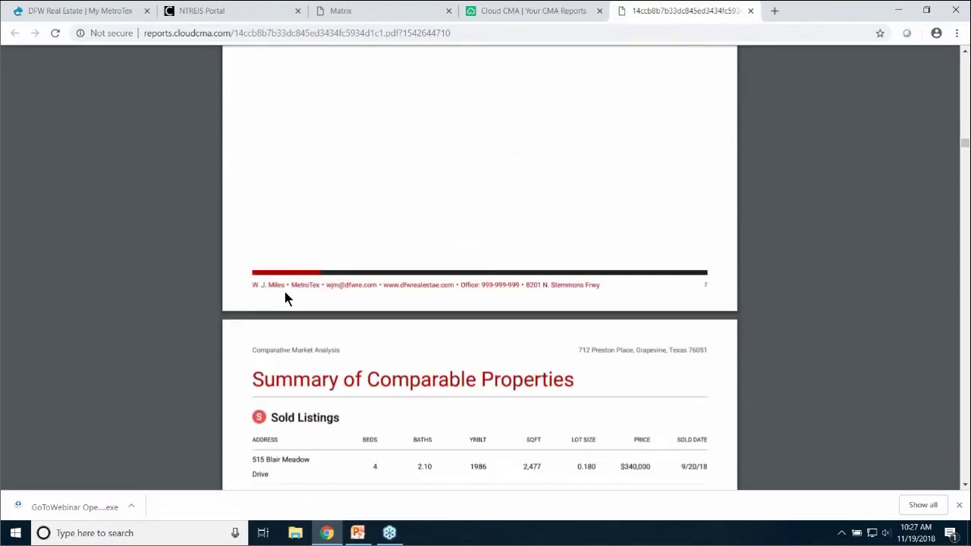
scroll(286, 298, down, 2)
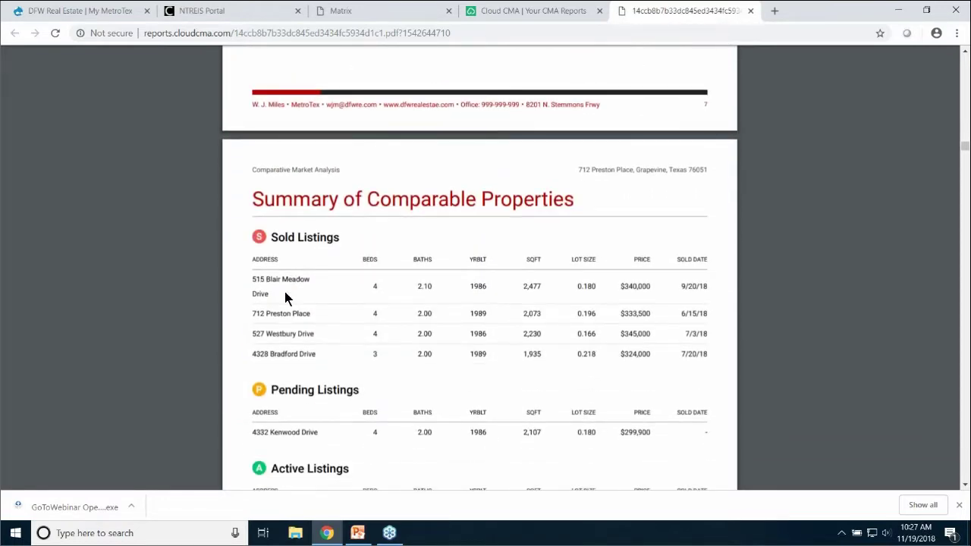
scroll(286, 298, down, 2)
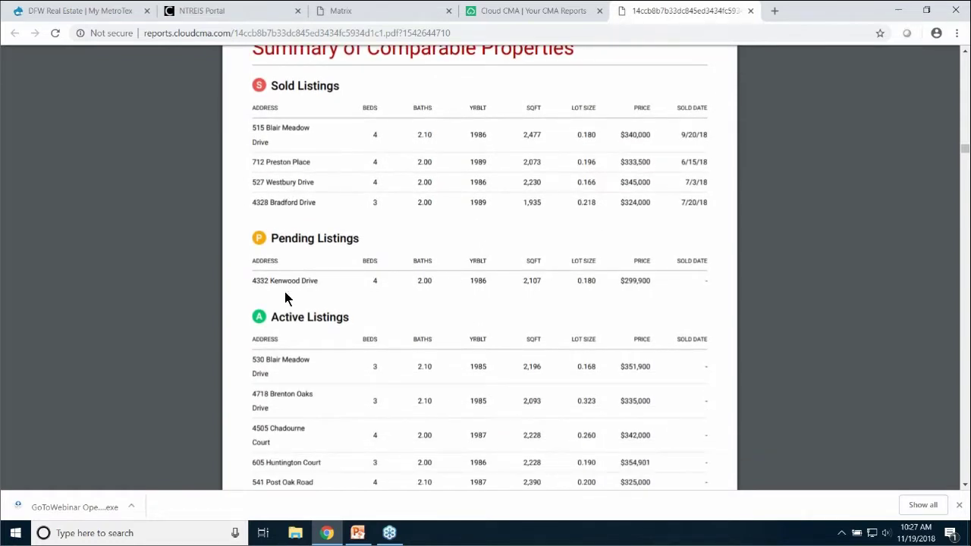
scroll(286, 299, down, 10)
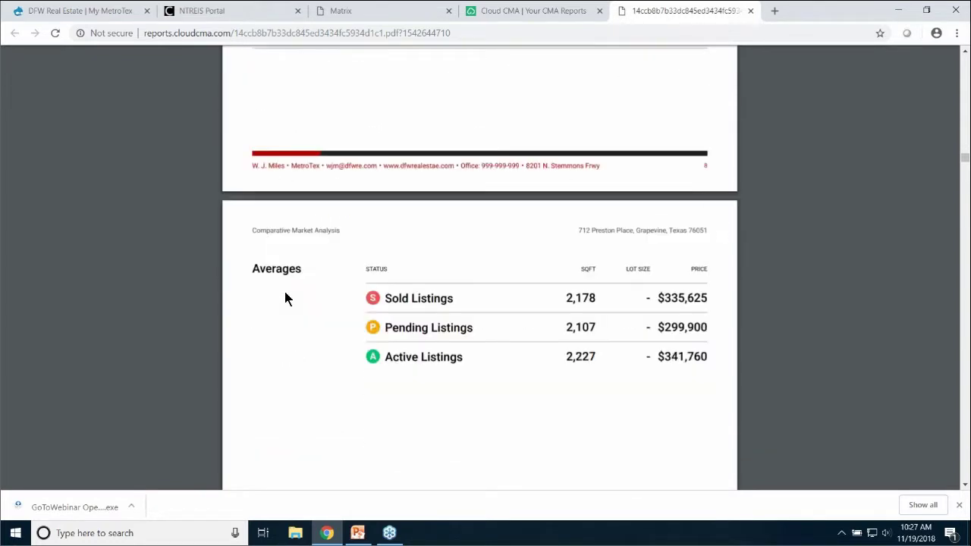
scroll(286, 298, down, 11)
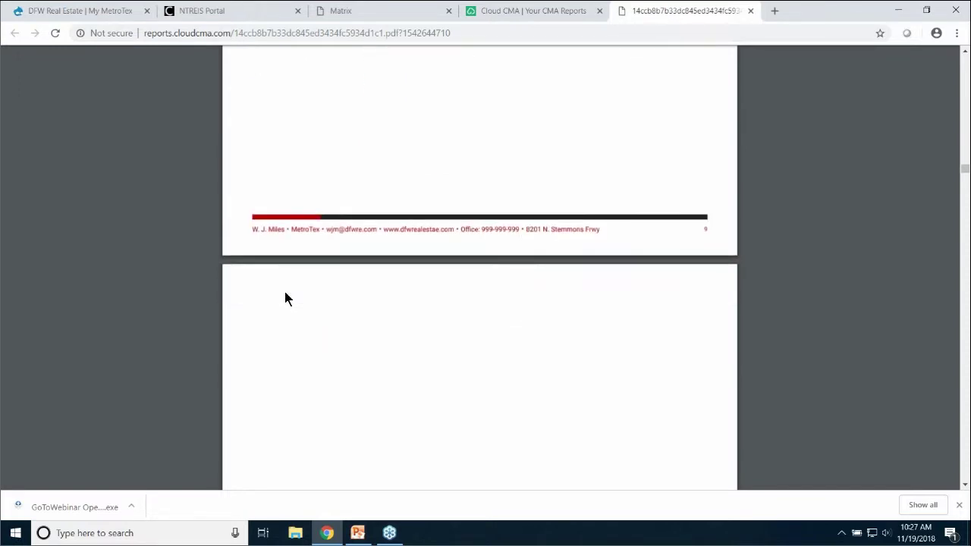
scroll(285, 298, down, 6)
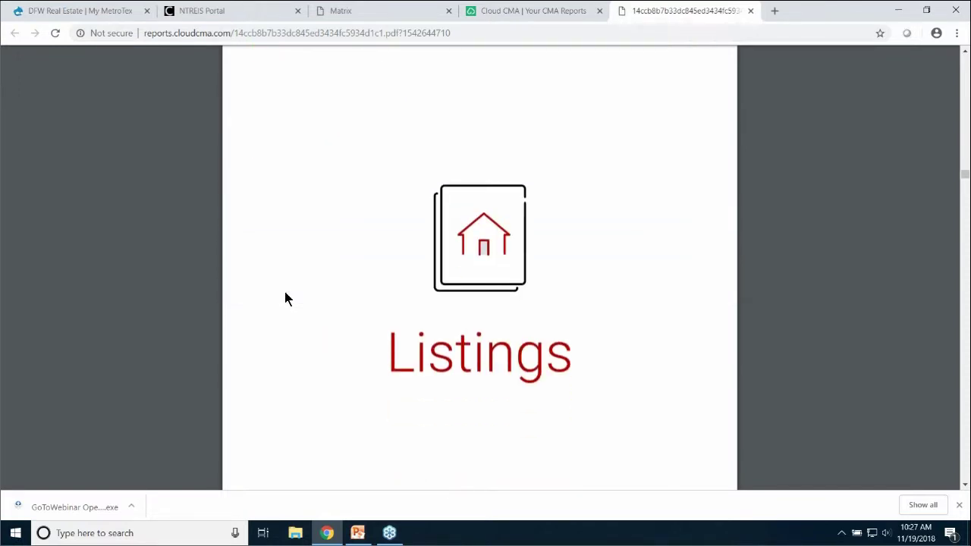
scroll(285, 298, down, 10)
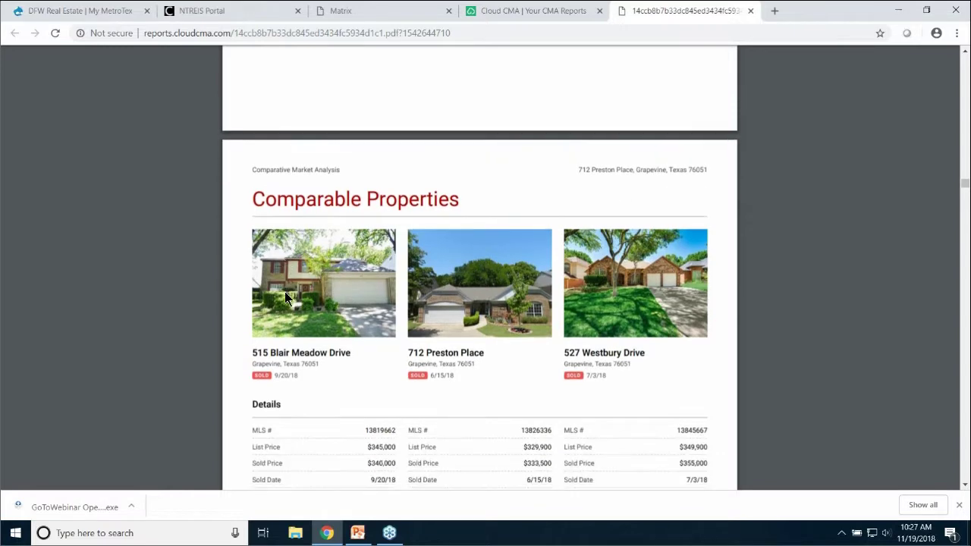
scroll(285, 298, down, 3)
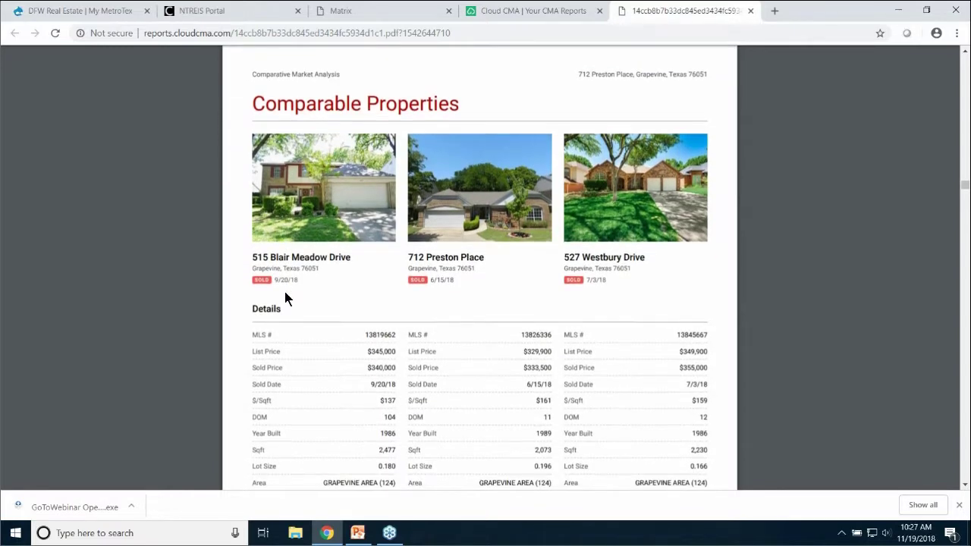
scroll(285, 298, down, 1)
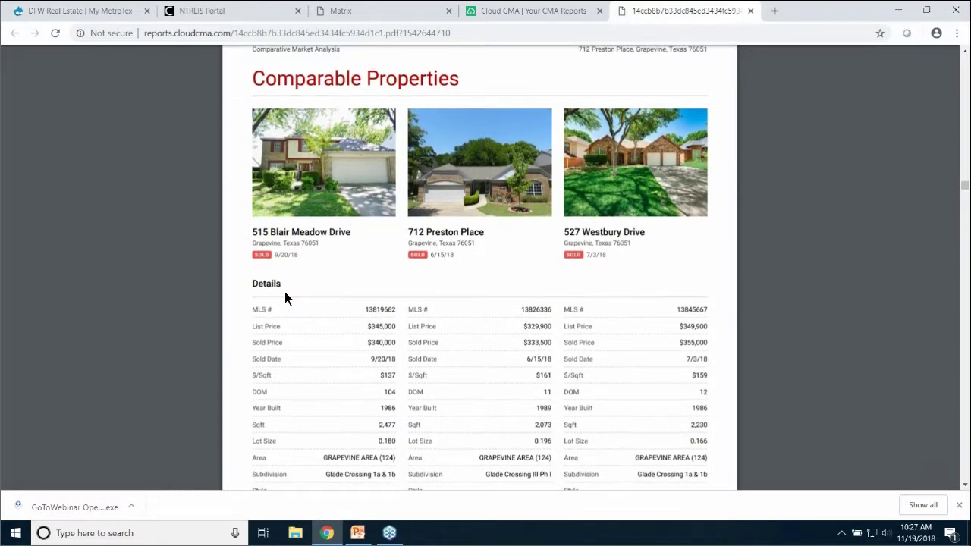
scroll(286, 298, down, 1)
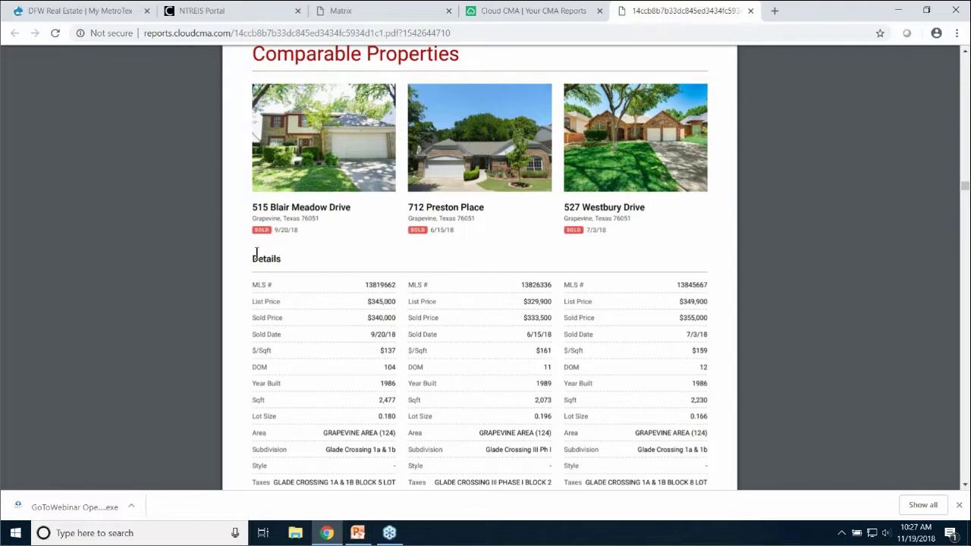
scroll(257, 252, down, 5)
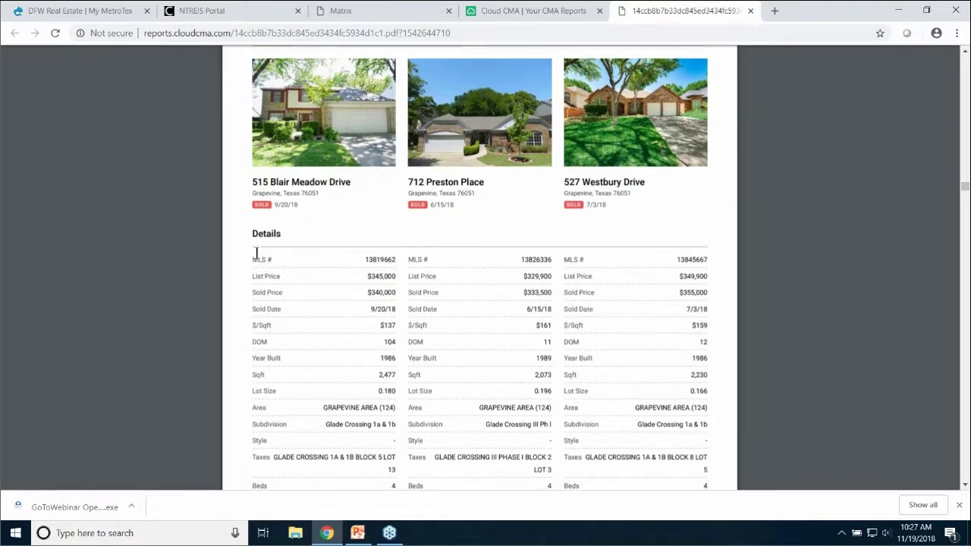
scroll(256, 252, down, 7)
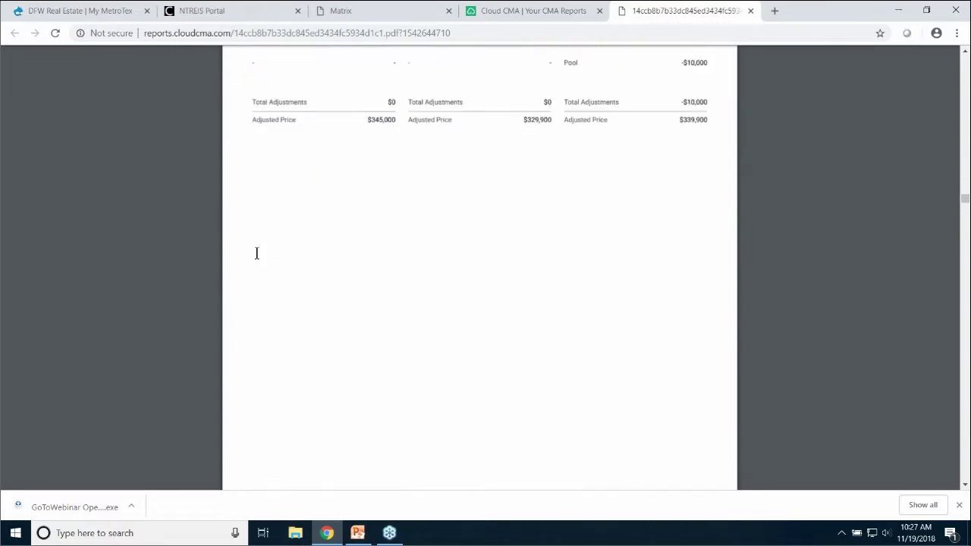
scroll(257, 253, down, 4)
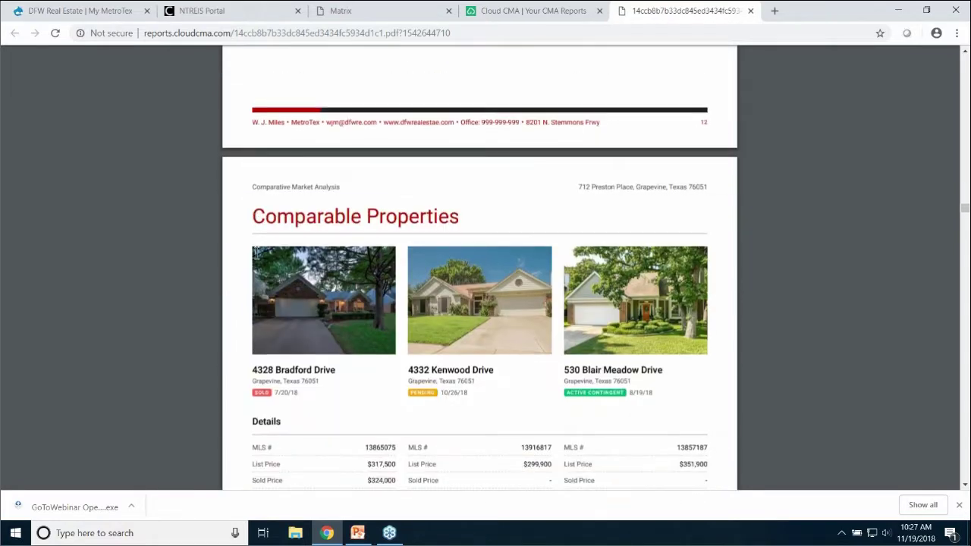
scroll(257, 253, down, 4)
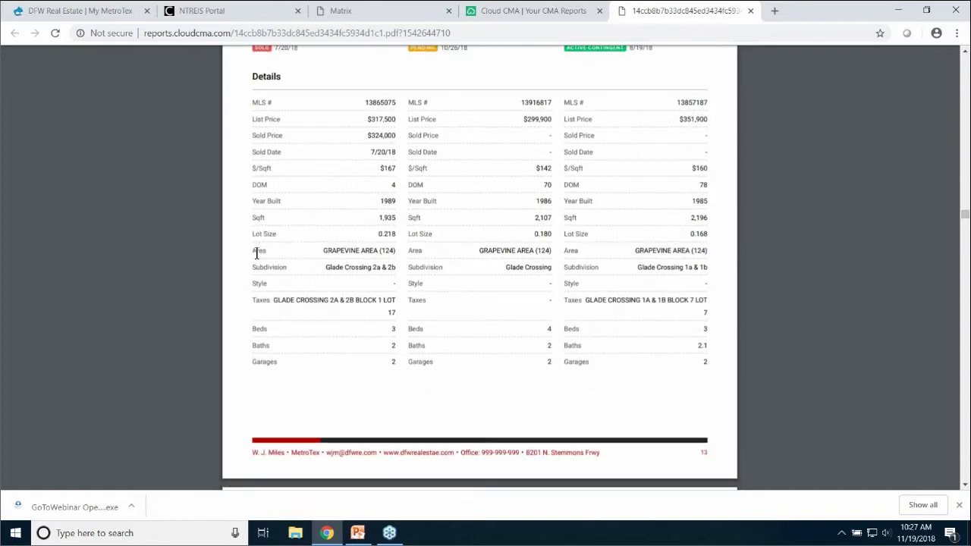
scroll(256, 254, down, 13)
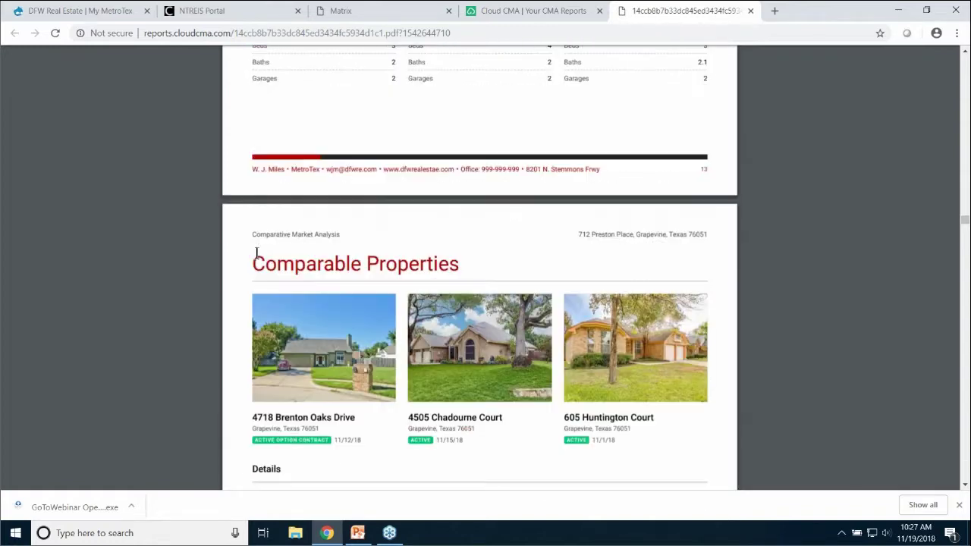
scroll(256, 252, down, 10)
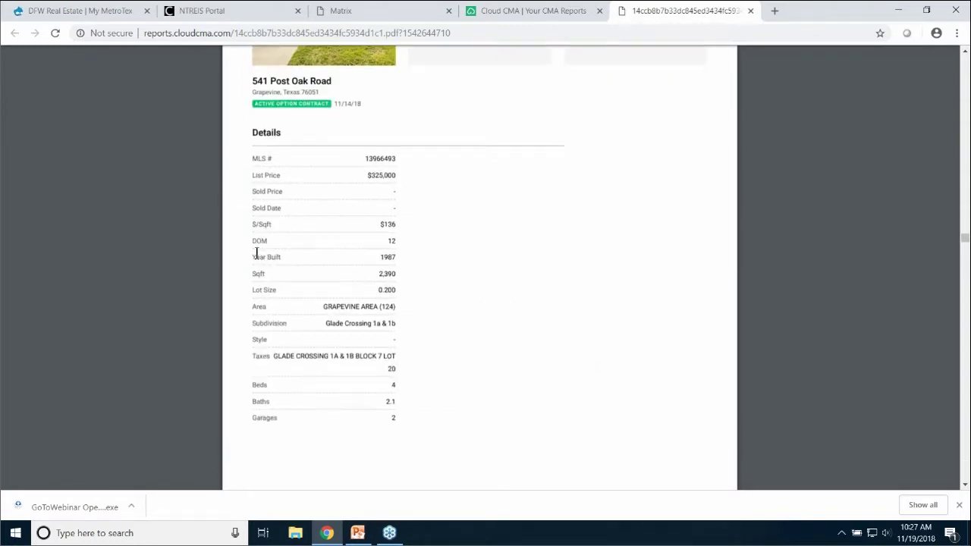
scroll(256, 253, down, 5)
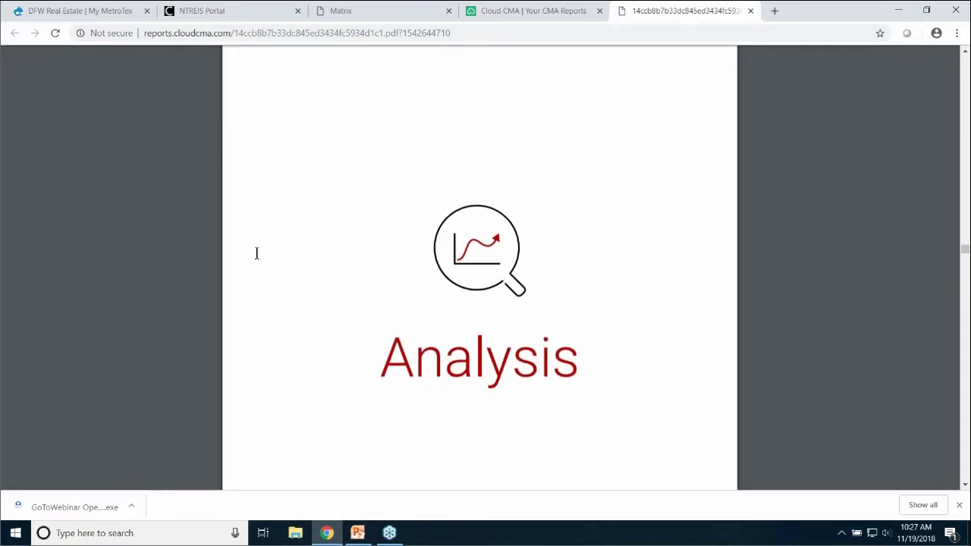
scroll(257, 253, down, 4)
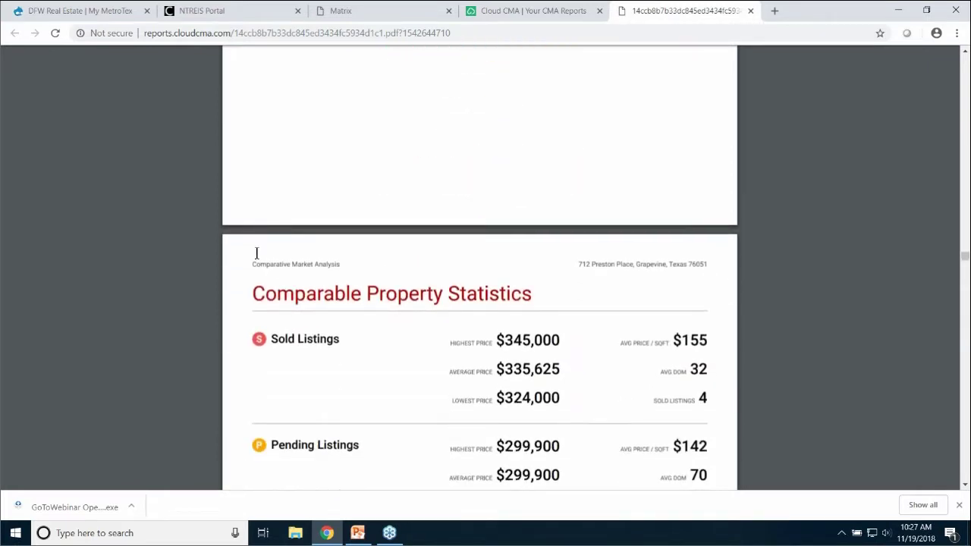
scroll(257, 253, down, 2)
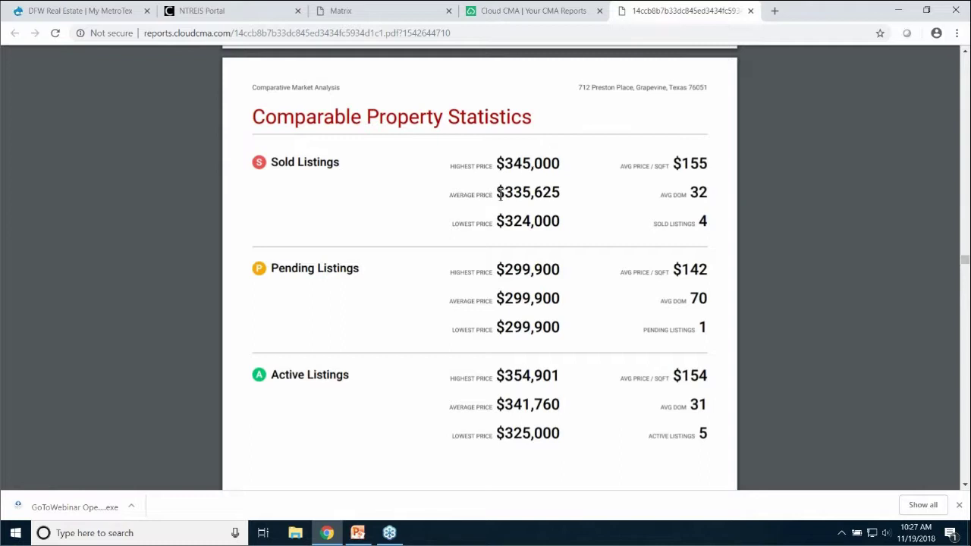
Scroll through the analysis and closing pages to the final disclaimer on page 34
scroll(390, 202, down, 5)
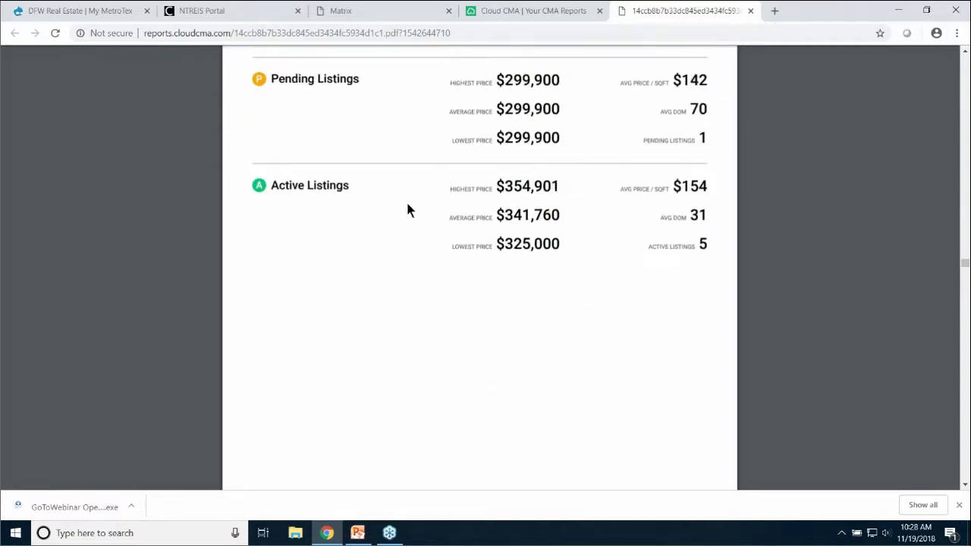
scroll(410, 211, down, 4)
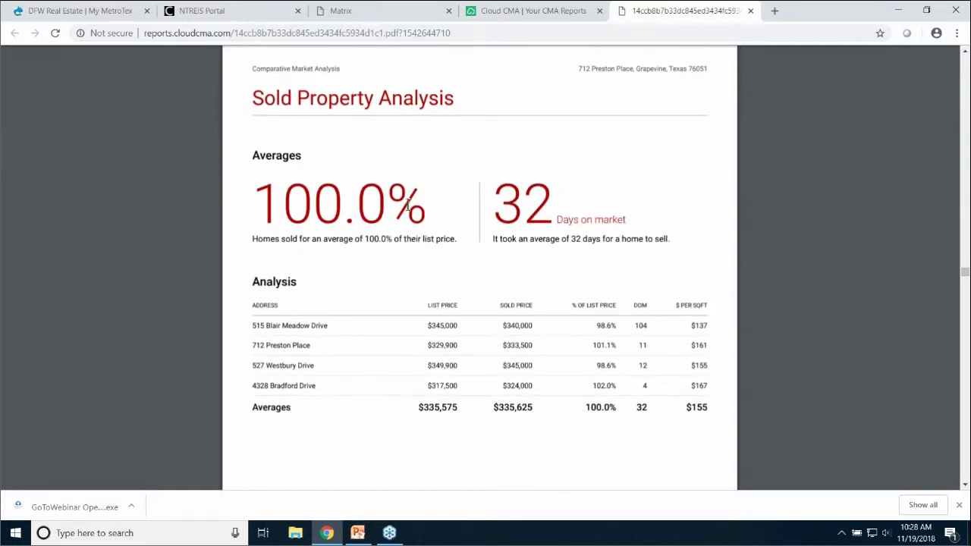
scroll(408, 205, down, 1)
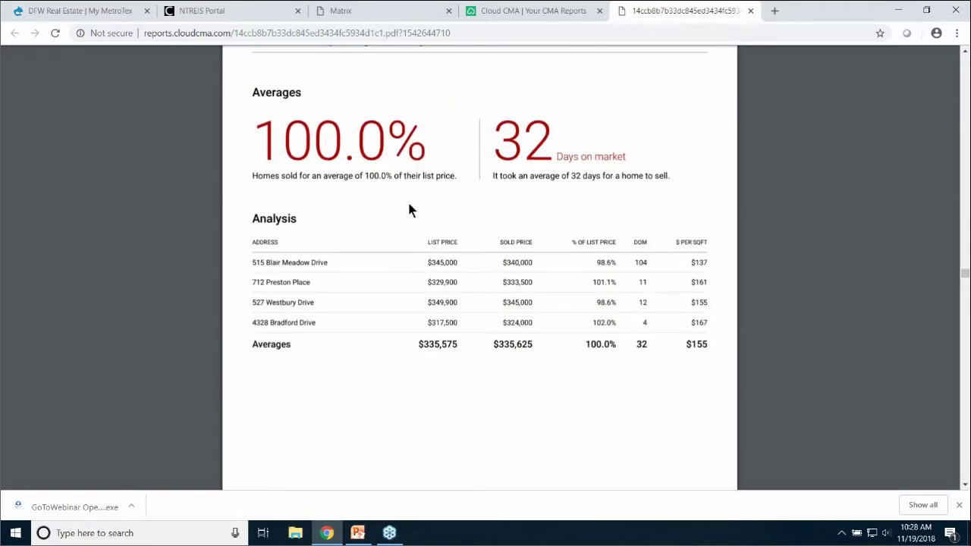
scroll(409, 211, down, 6)
scroll(419, 209, down, 4)
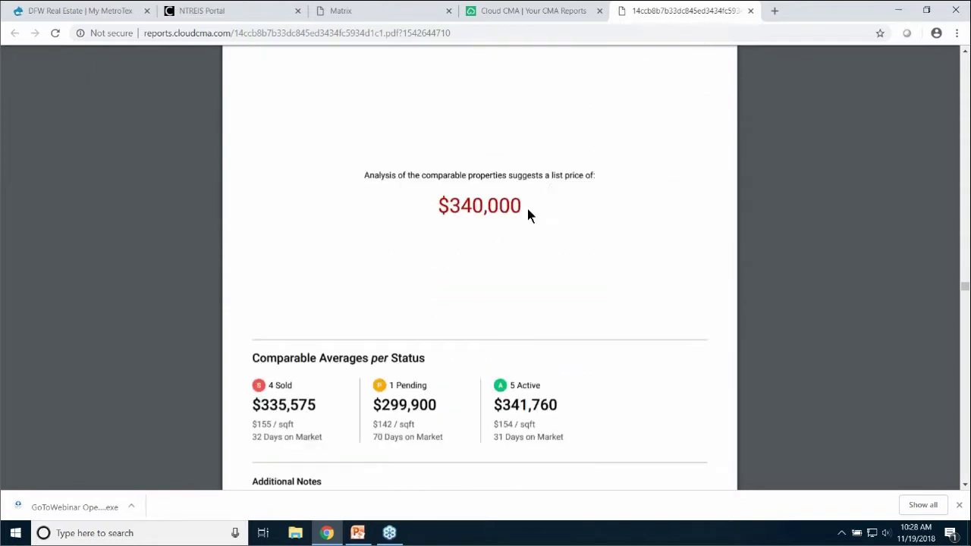
scroll(362, 202, down, 2)
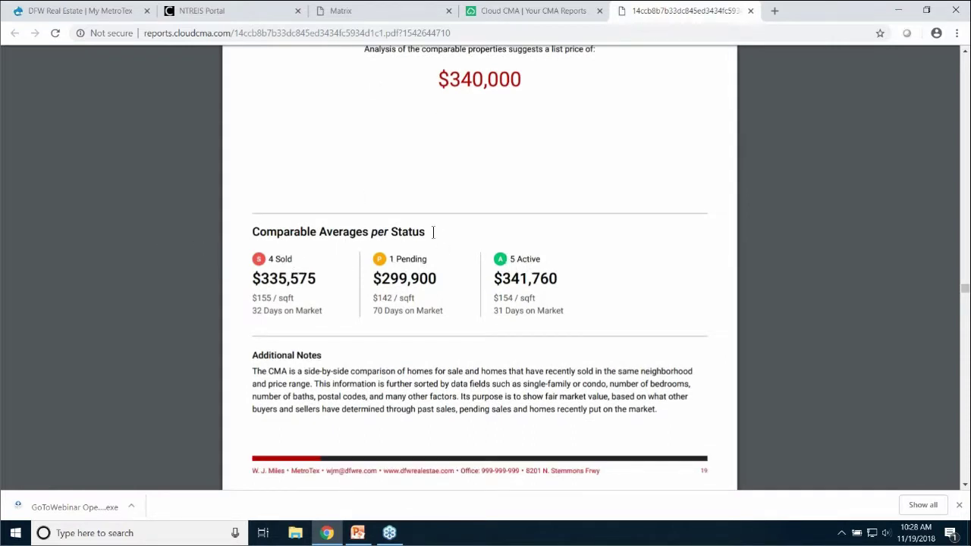
scroll(429, 219, down, 10)
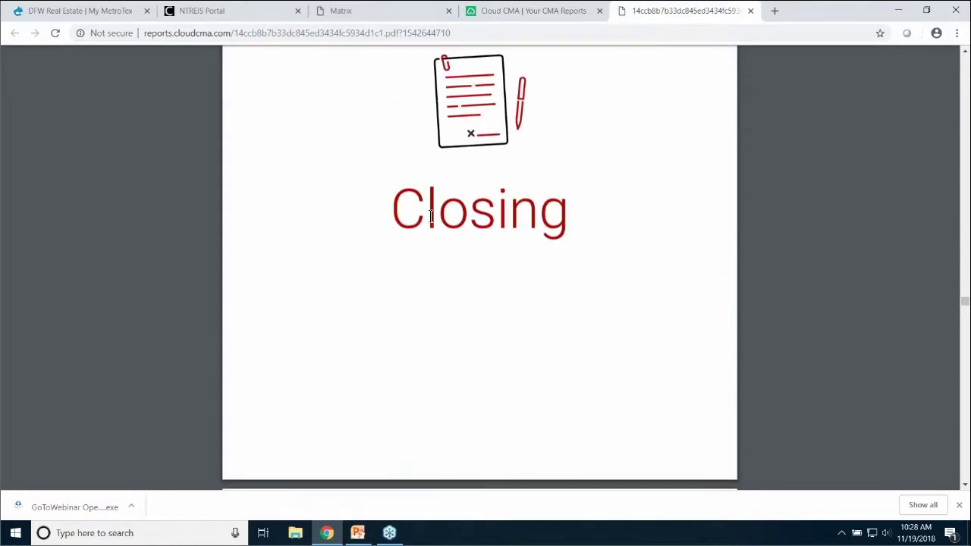
scroll(429, 217, down, 6)
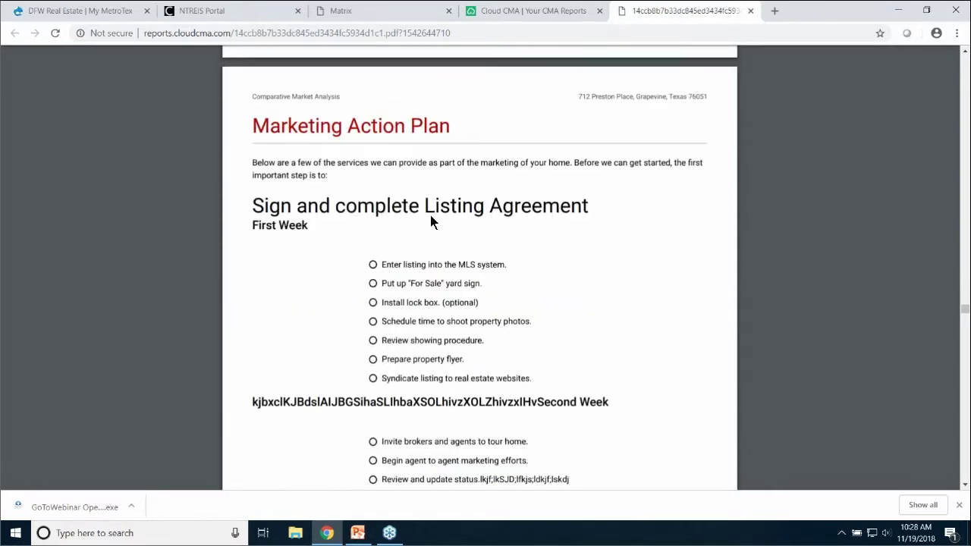
scroll(430, 221, down, 2)
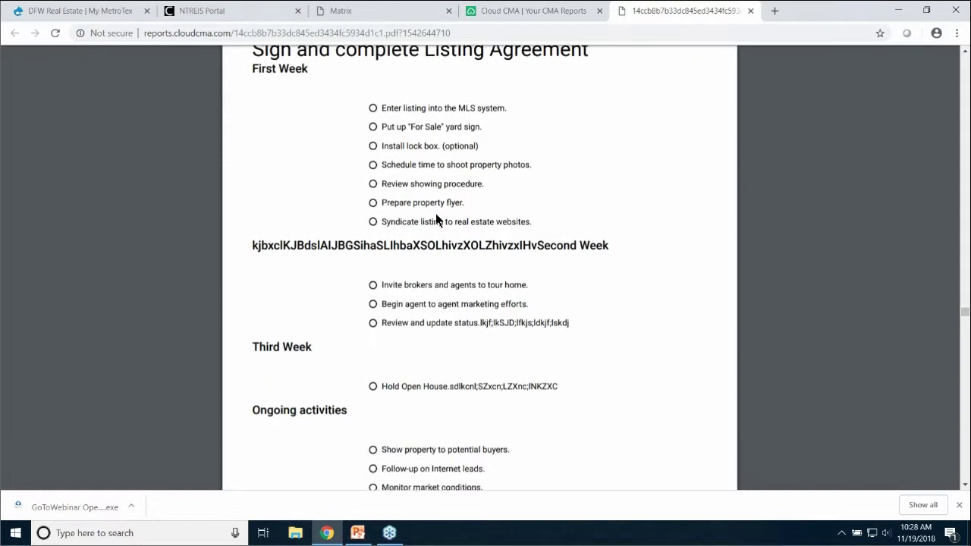
scroll(434, 216, down, 8)
scroll(433, 220, up, 6)
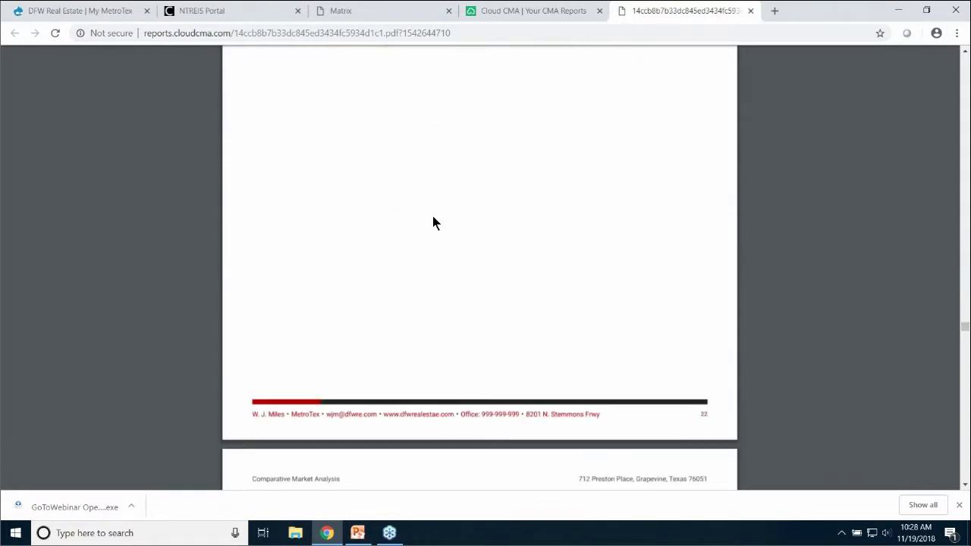
scroll(432, 220, down, 6)
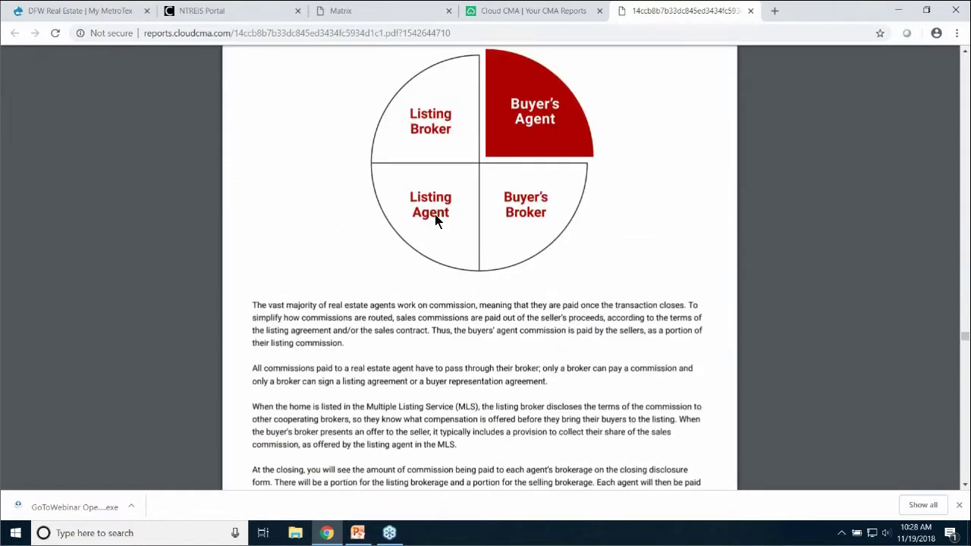
scroll(434, 218, down, 7)
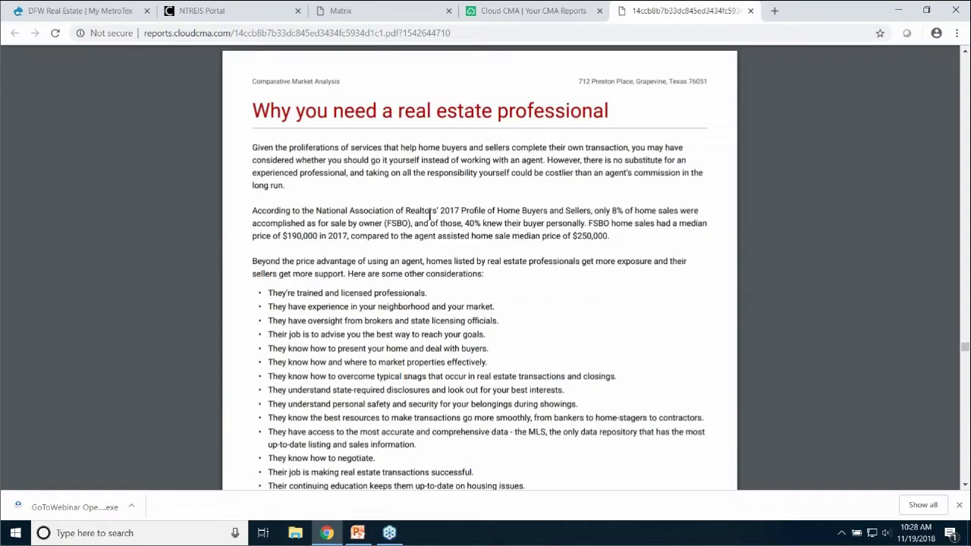
scroll(430, 214, down, 9)
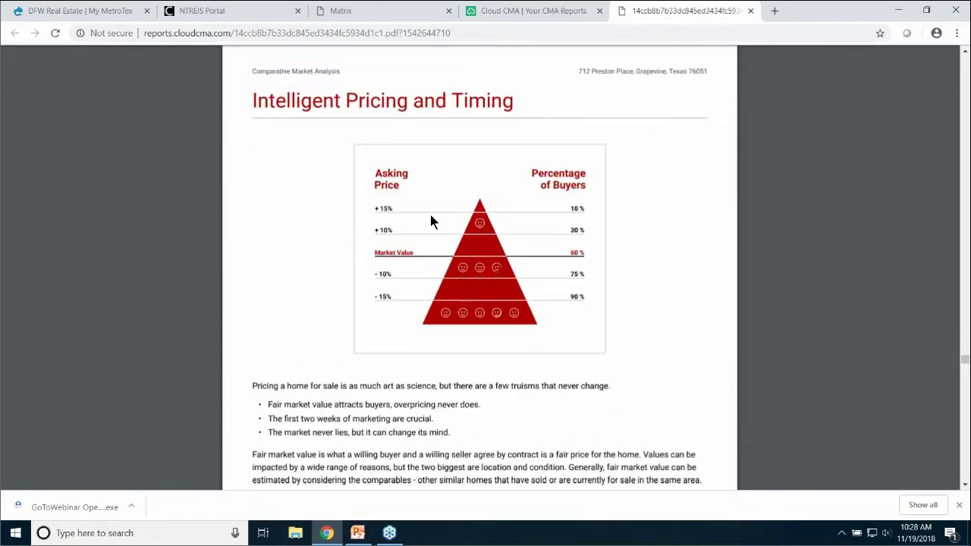
scroll(431, 221, down, 9)
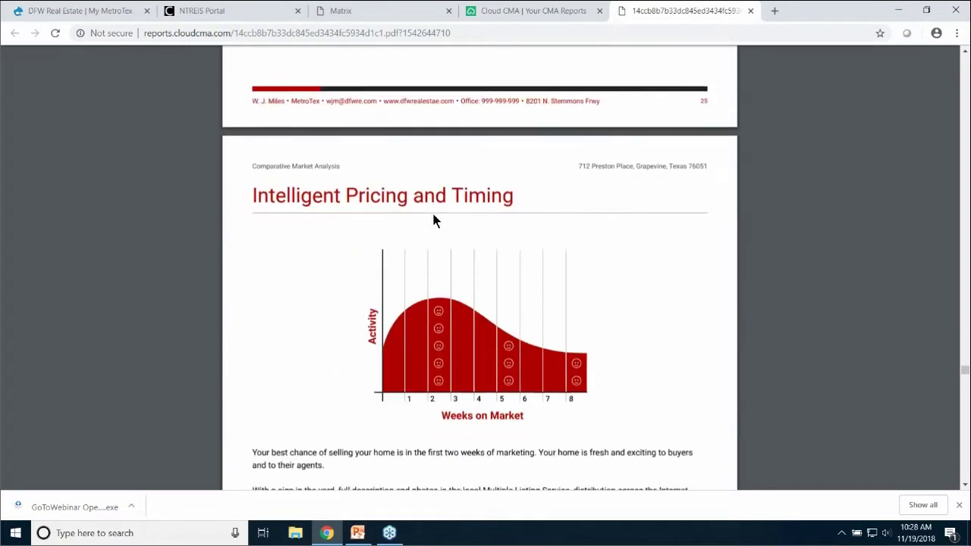
scroll(433, 219, down, 9)
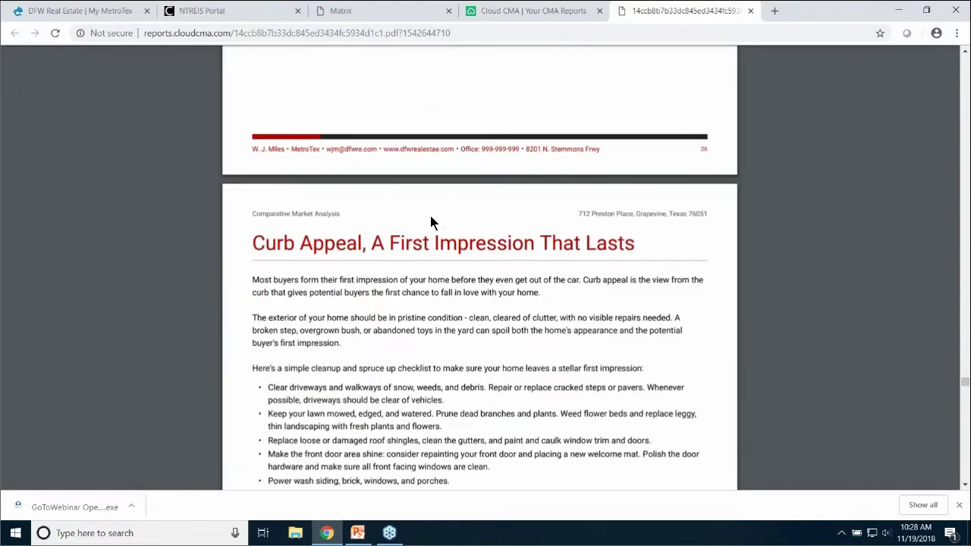
scroll(430, 222, down, 9)
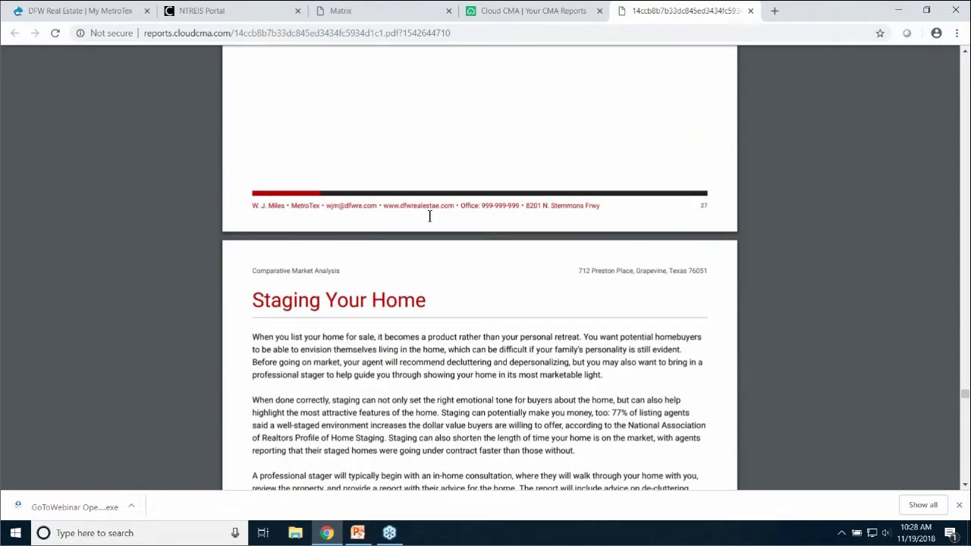
scroll(431, 217, down, 9)
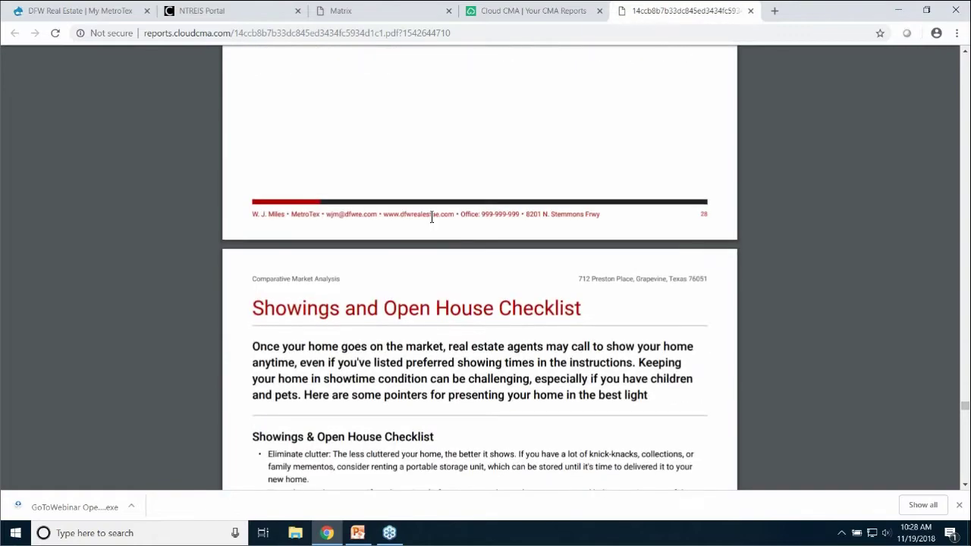
scroll(430, 217, down, 9)
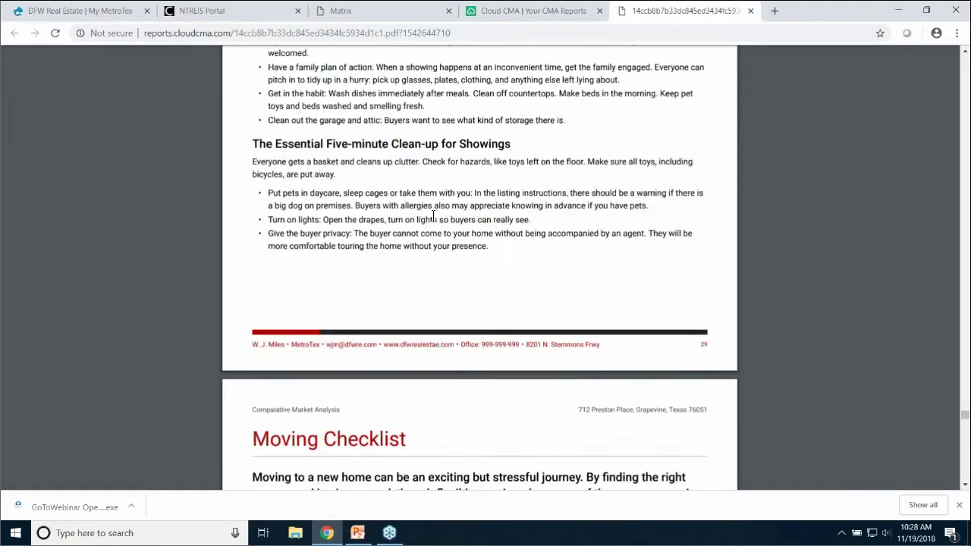
scroll(434, 217, down, 9)
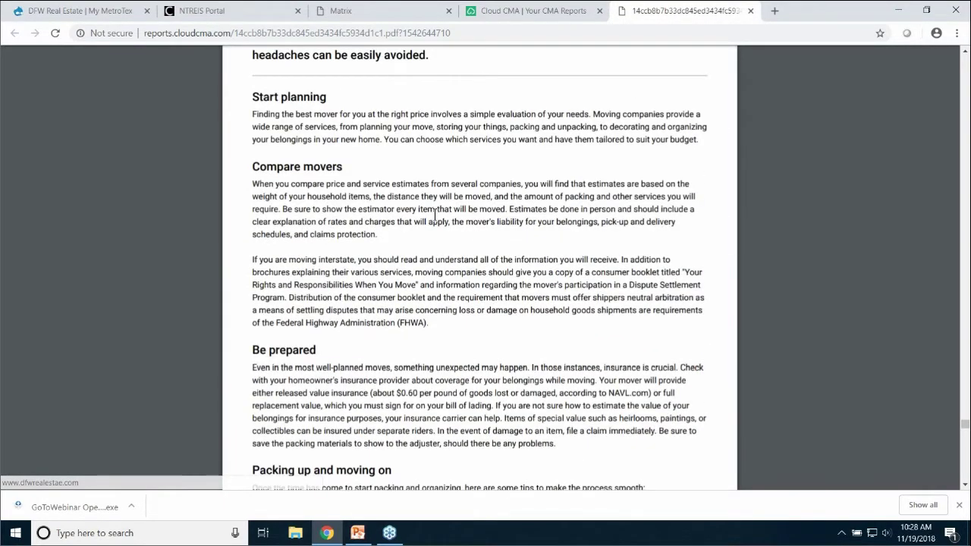
scroll(434, 218, down, 10)
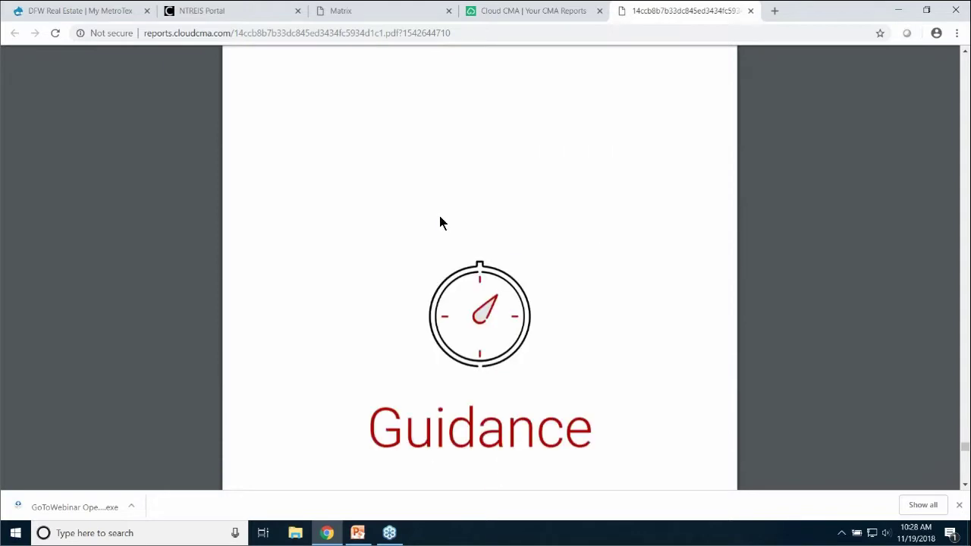
scroll(439, 217, down, 4)
scroll(438, 222, down, 3)
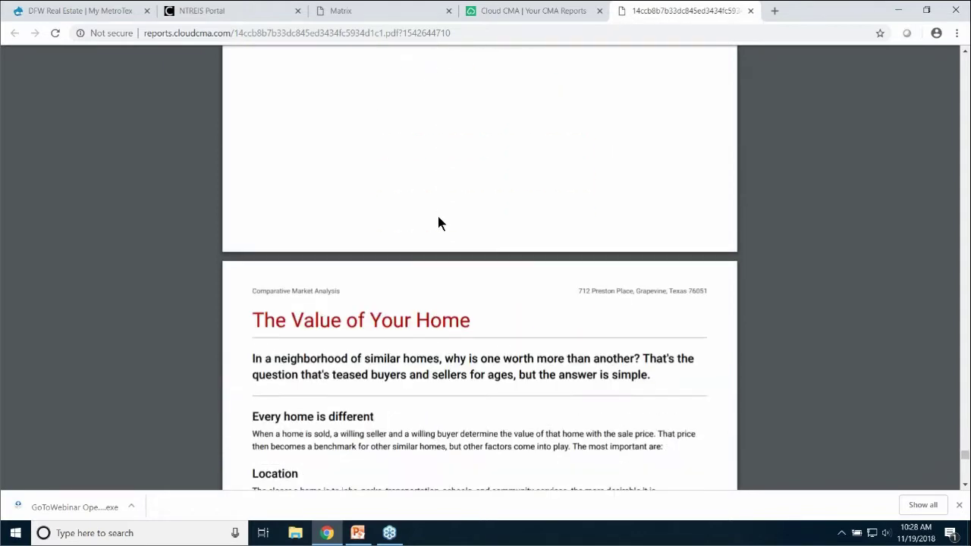
scroll(440, 221, down, 3)
scroll(440, 221, down, 10)
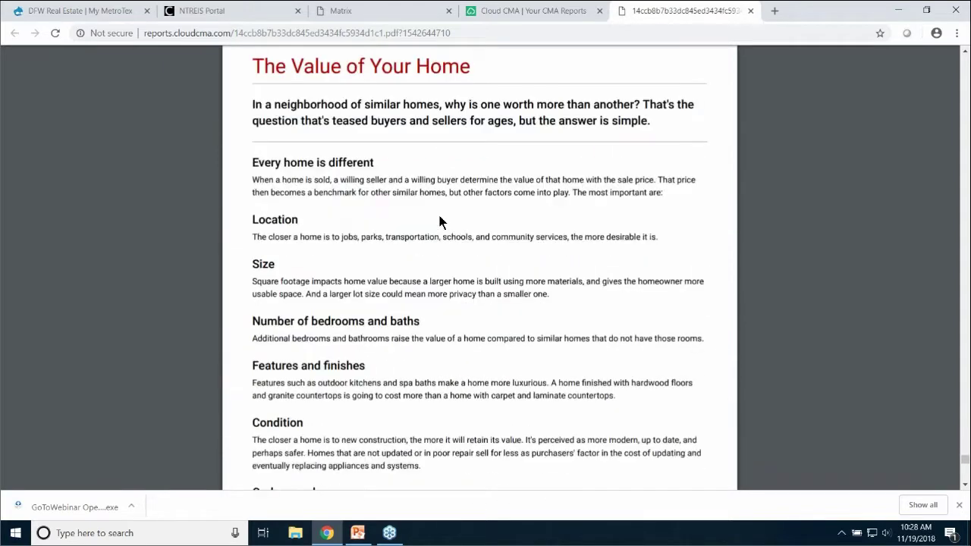
scroll(444, 222, down, 4)
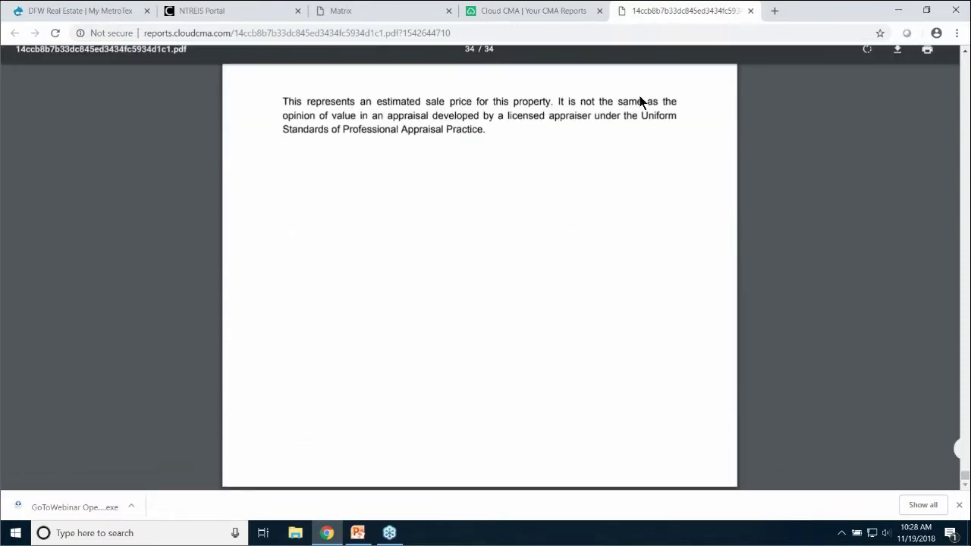
click(751, 11)
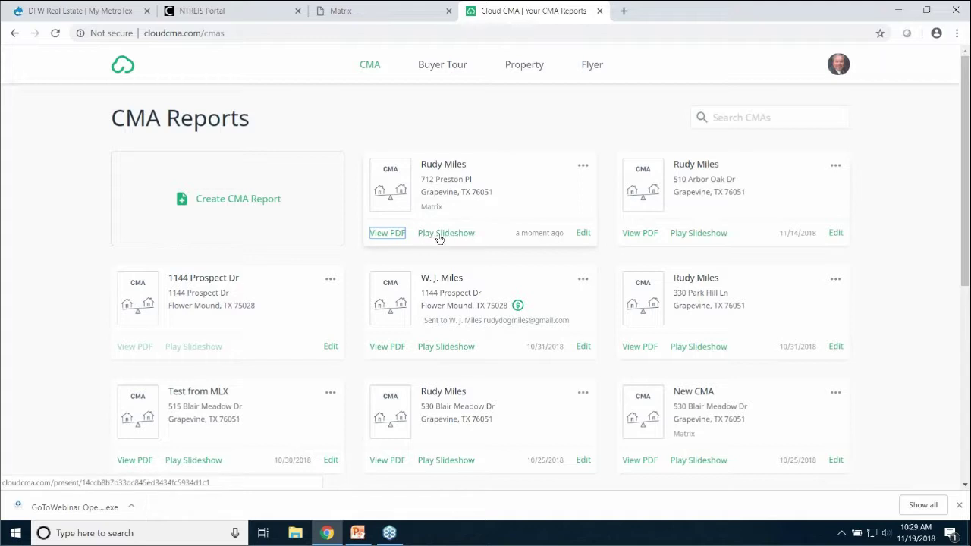
click(444, 233)
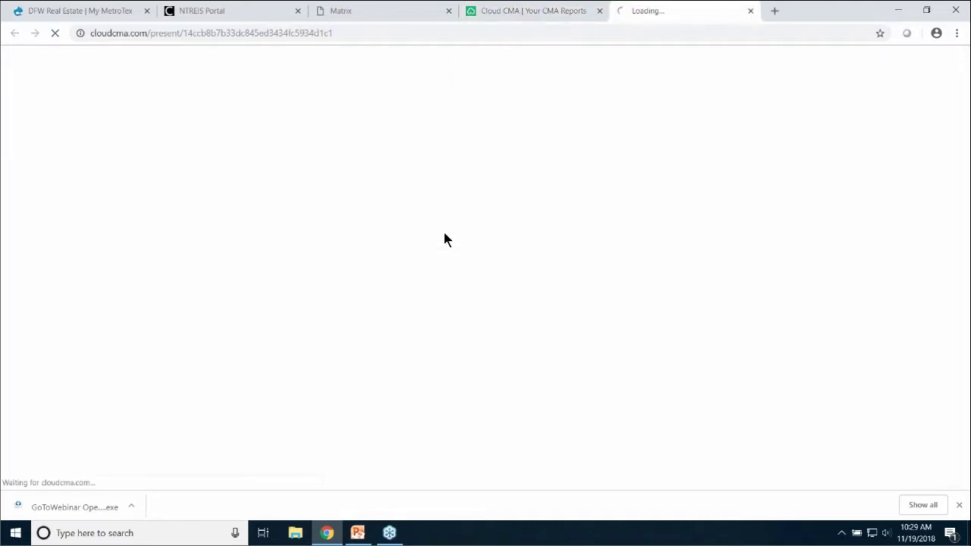
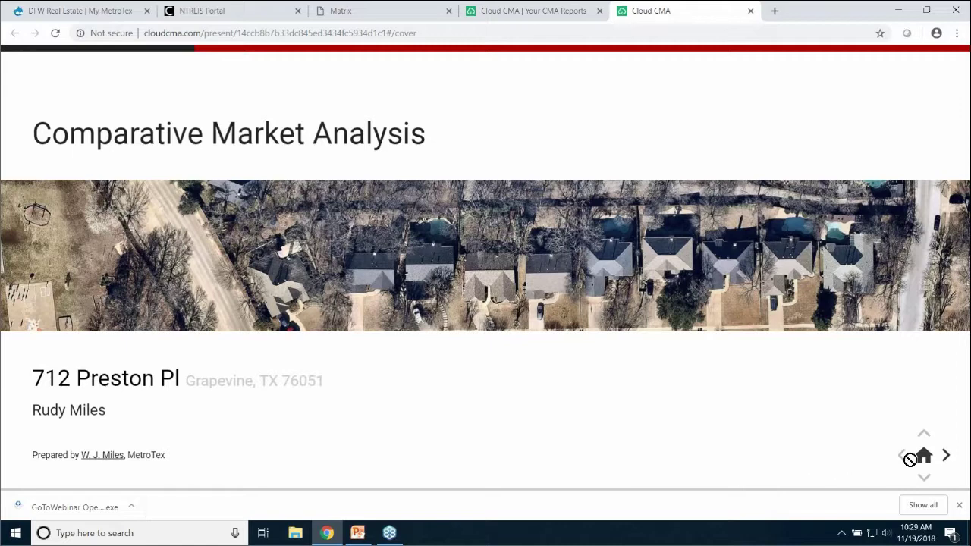
Page from the cover past the agent slide and comparable-homes map (4 sold, 5 active, 1 pending) to Sold Homes
key(ctrl)
key(ctrl)
click(945, 455)
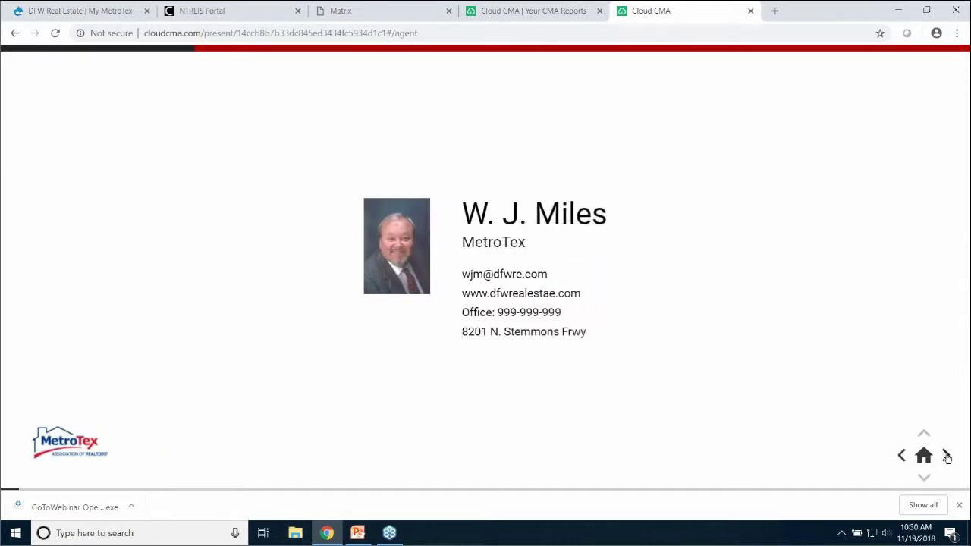
click(945, 456)
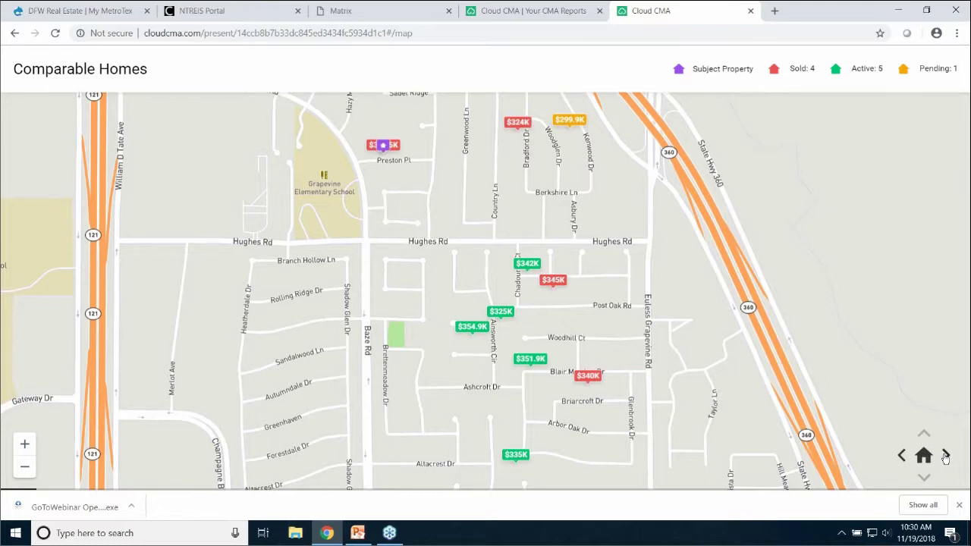
click(945, 456)
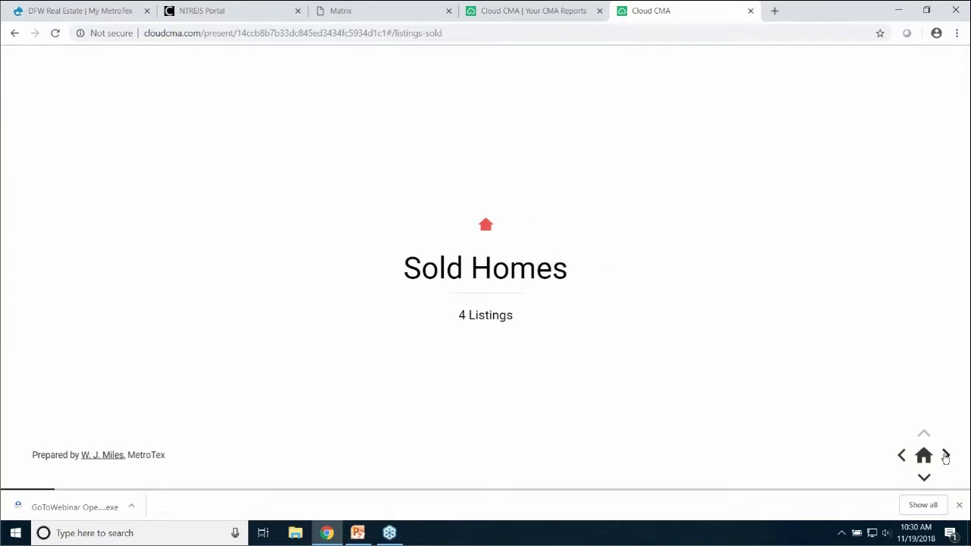
click(945, 455)
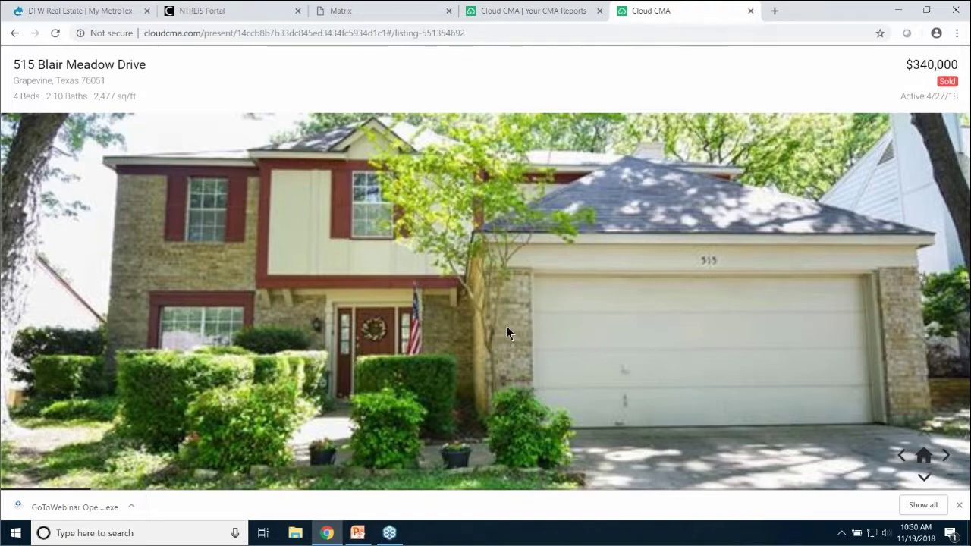
click(924, 479)
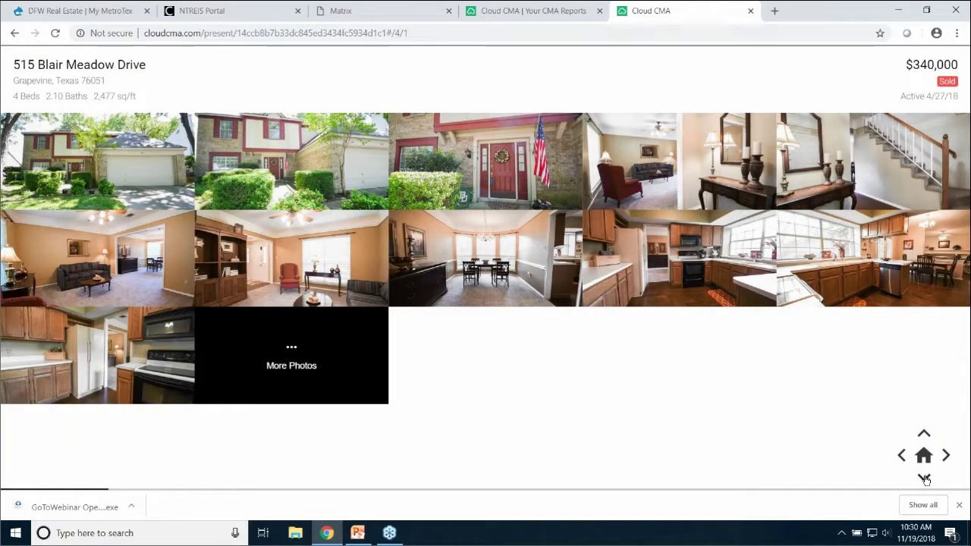
click(923, 479)
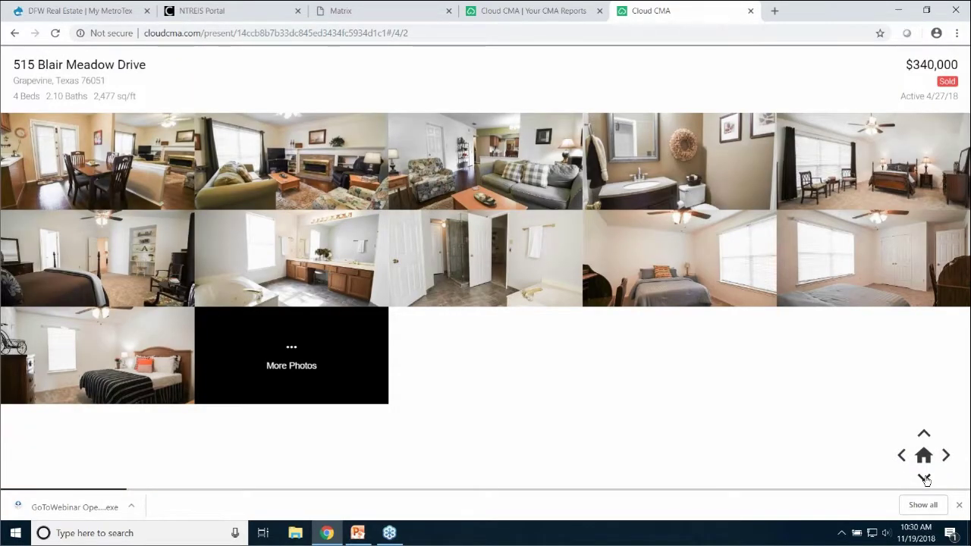
click(924, 479)
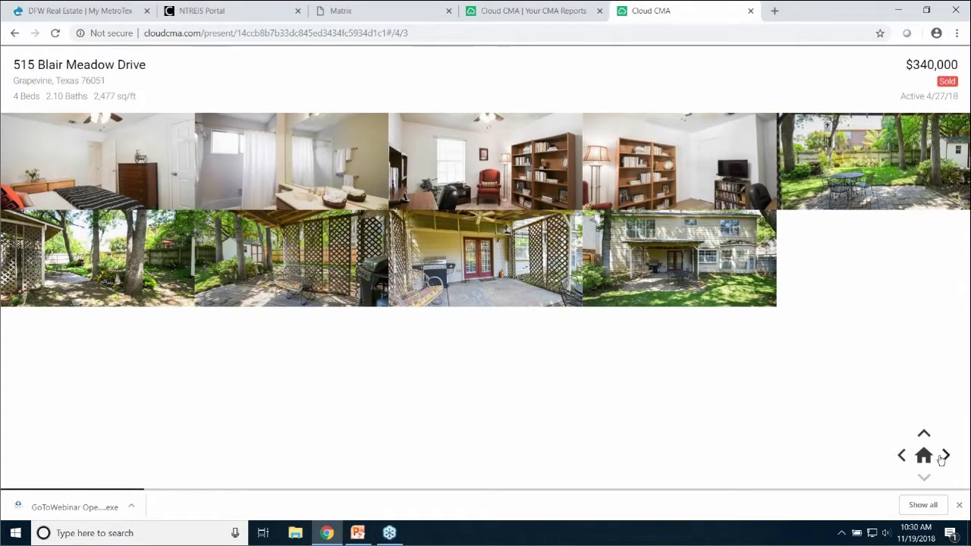
click(945, 455)
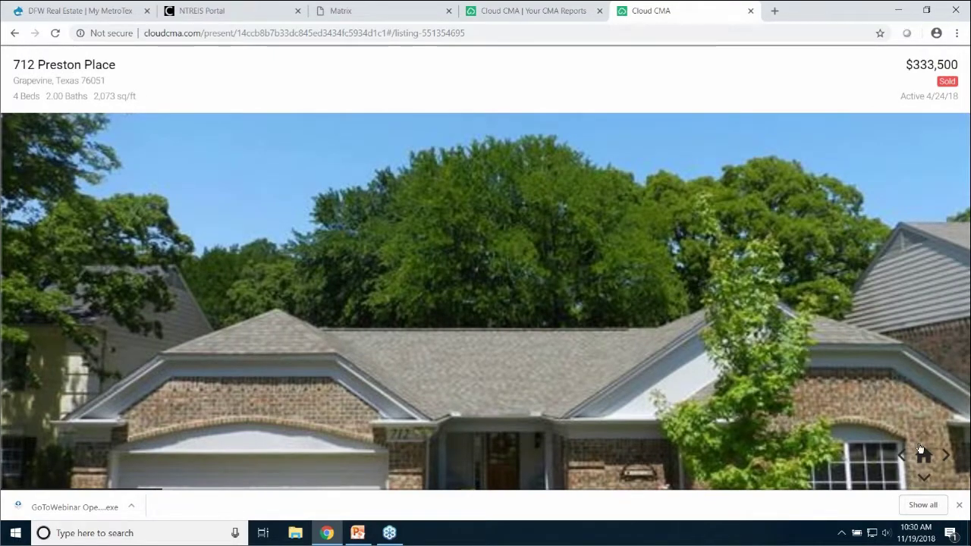
click(925, 478)
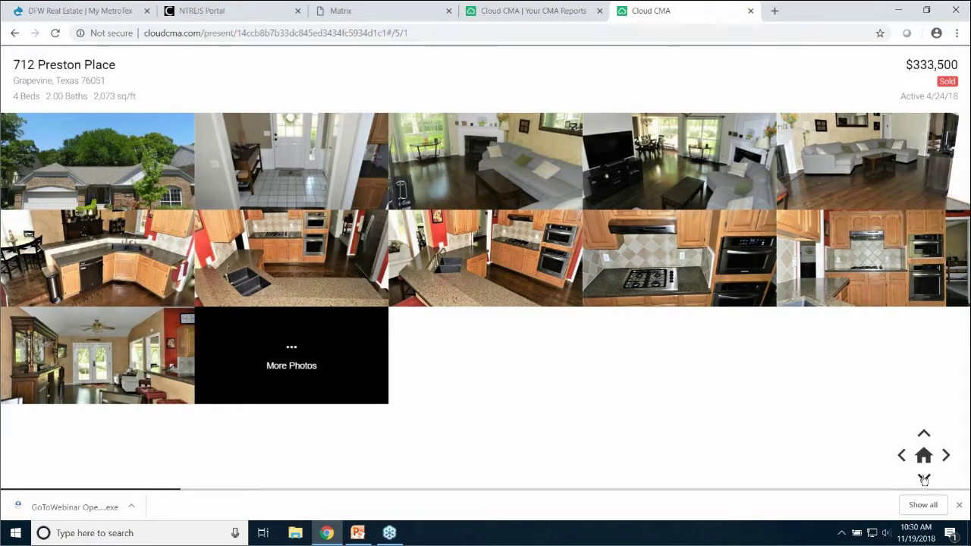
click(923, 478)
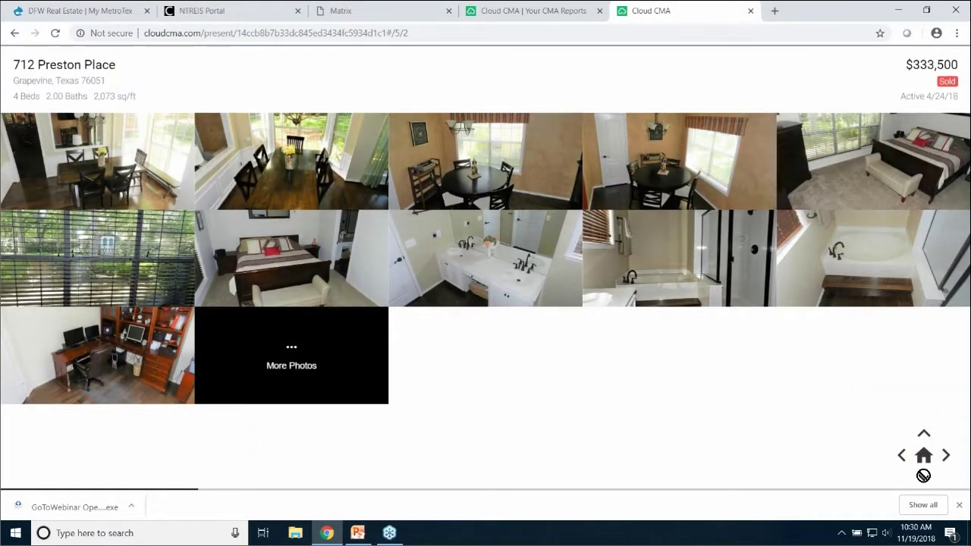
click(923, 476)
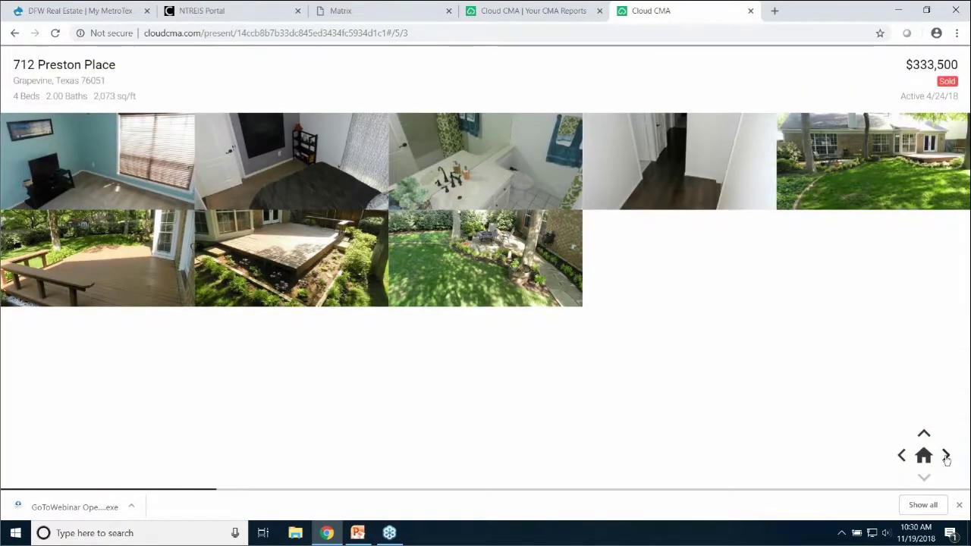
click(946, 455)
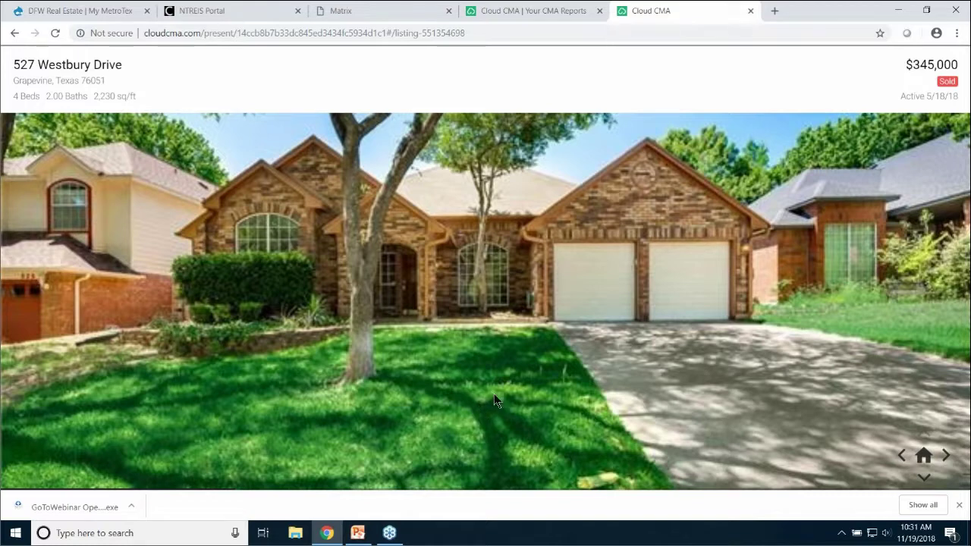
click(945, 455)
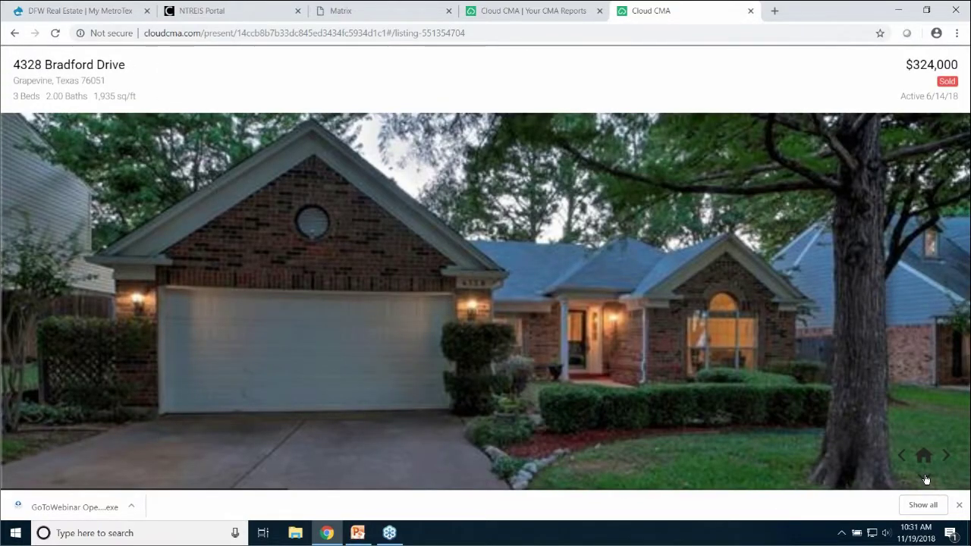
click(924, 477)
click(924, 477)
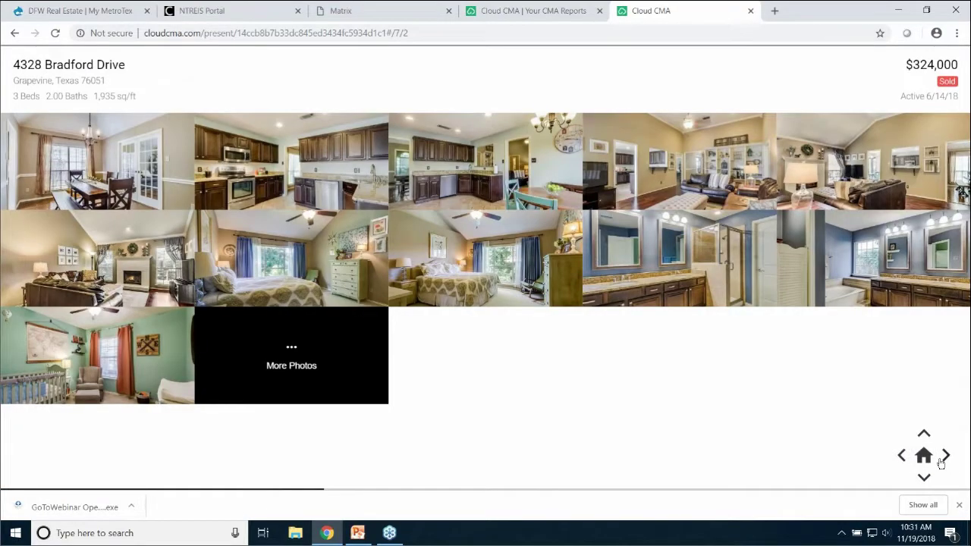
click(946, 456)
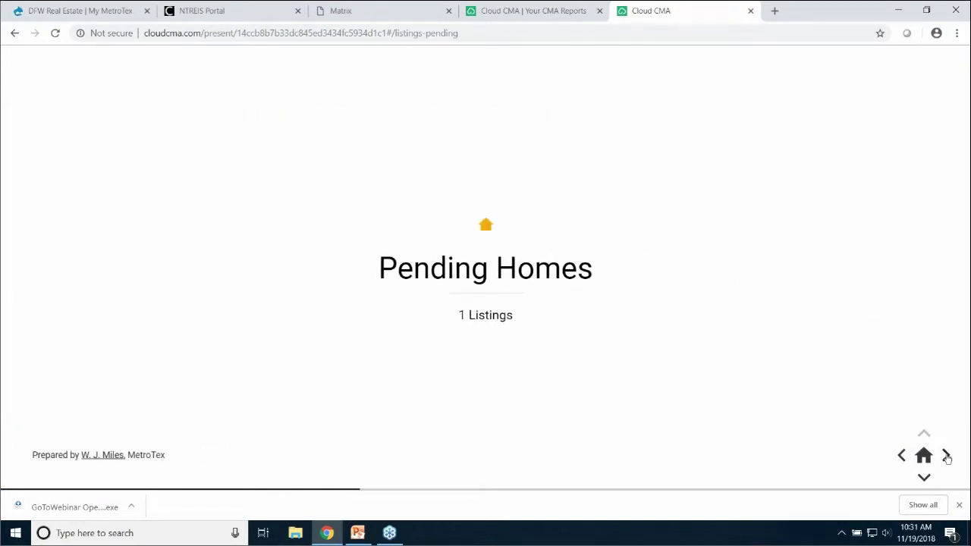
click(947, 456)
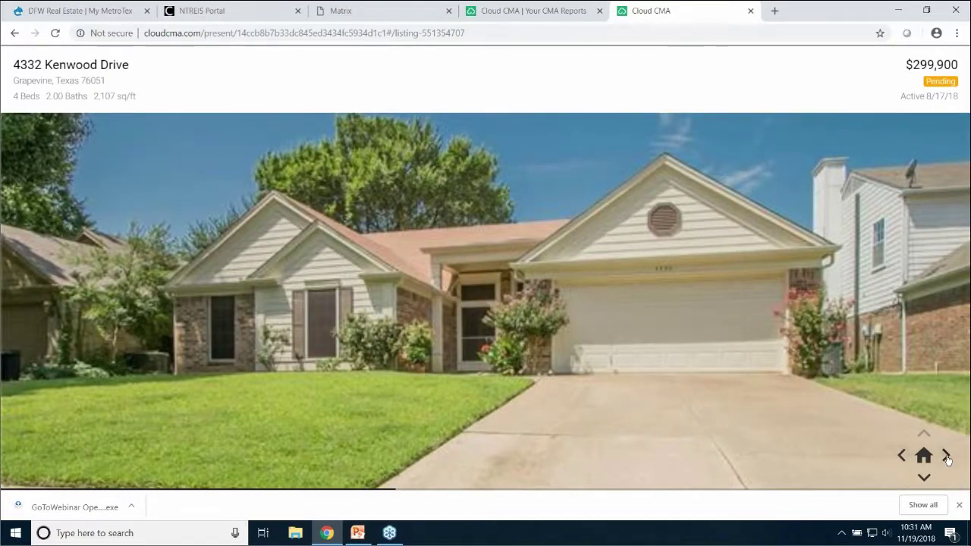
click(947, 456)
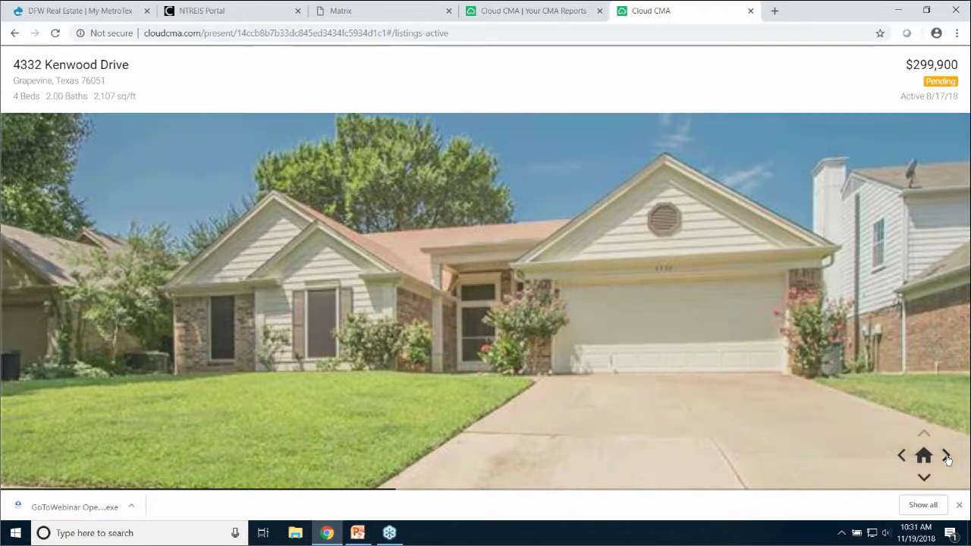
click(947, 456)
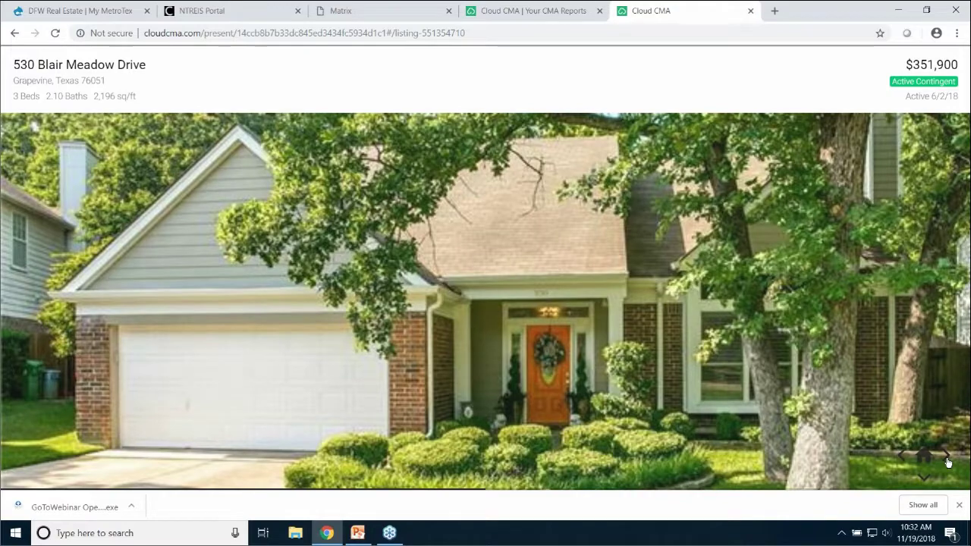
click(946, 459)
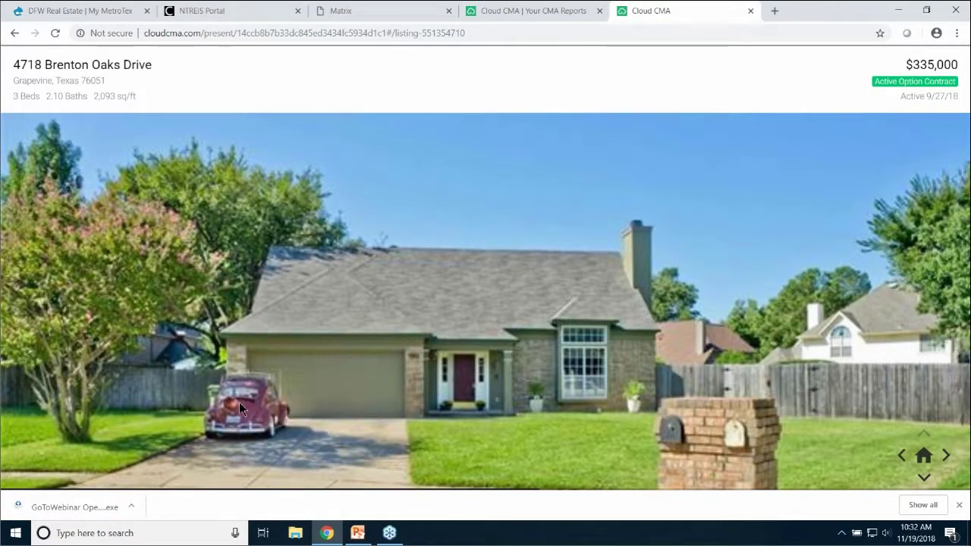
click(943, 455)
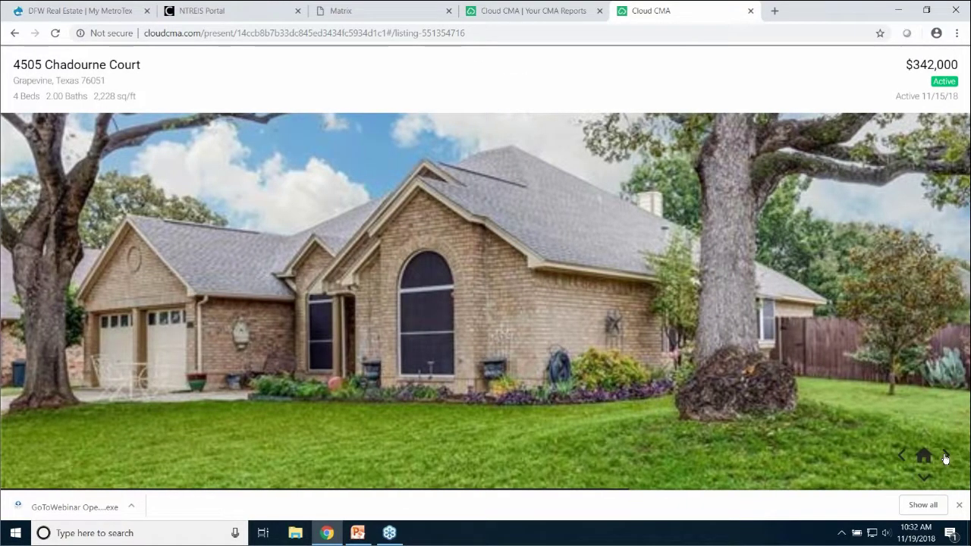
click(945, 456)
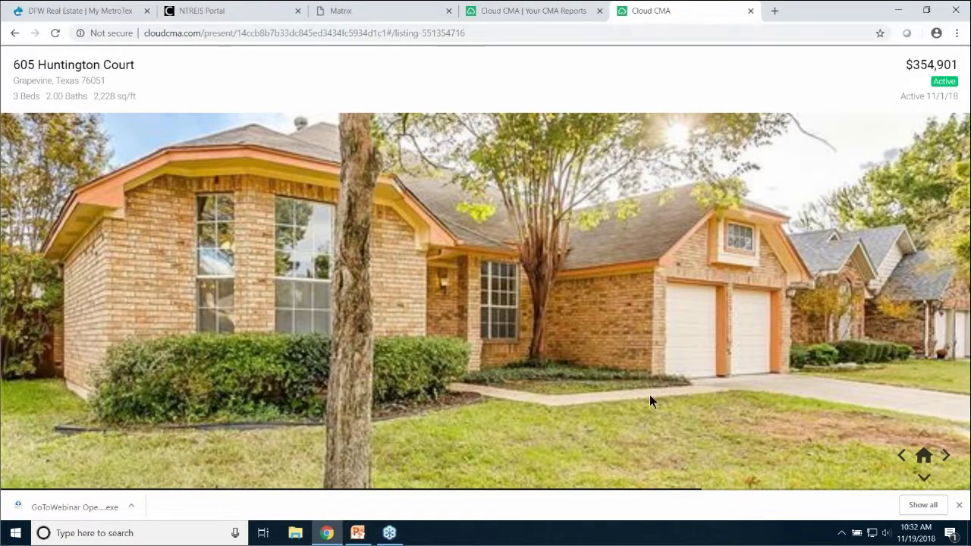
click(946, 458)
click(946, 458)
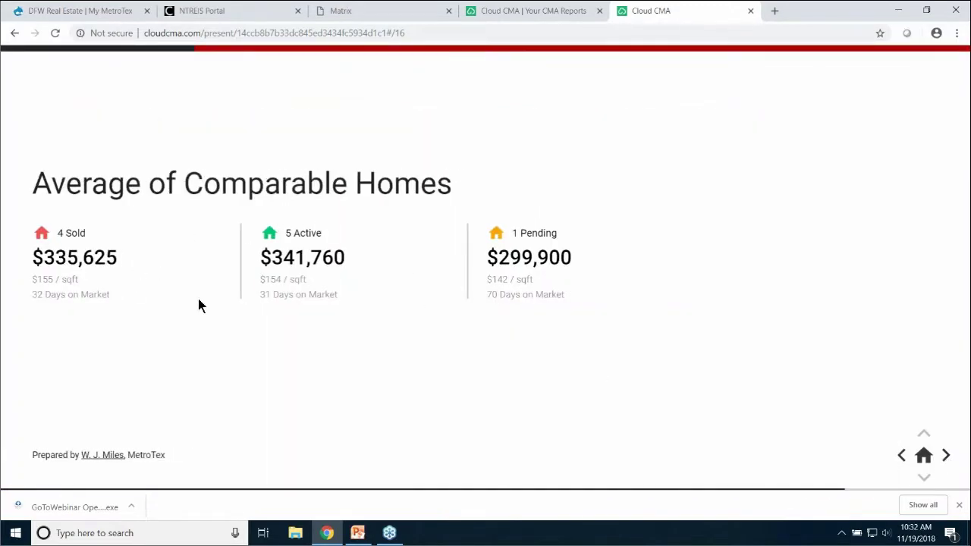
Page through Analysis of Sold Homes, the $340,000 Suggested List Price and Next Steps to Thank You
click(947, 456)
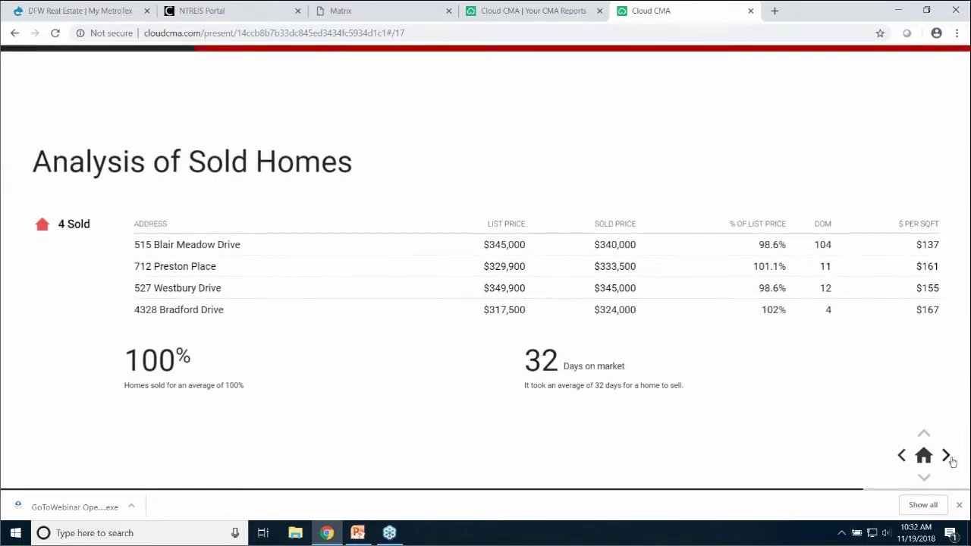
click(947, 456)
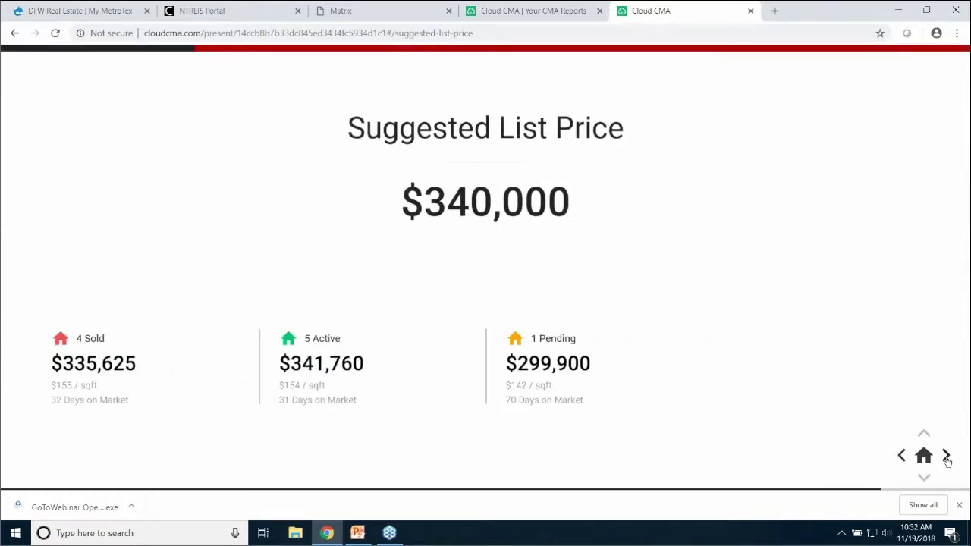
click(947, 456)
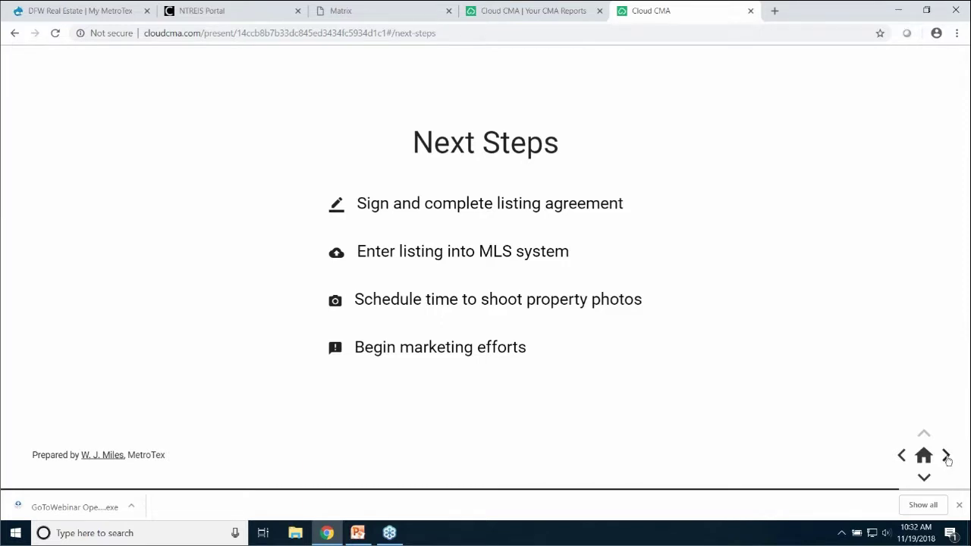
click(947, 457)
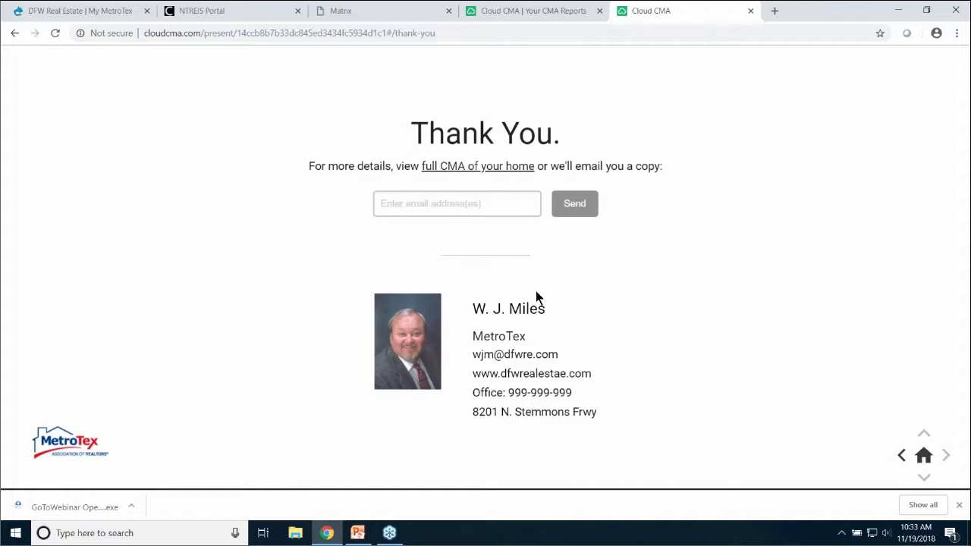
Select the Thank You slide's e-mail field, then close the slideshow tab
click(396, 207)
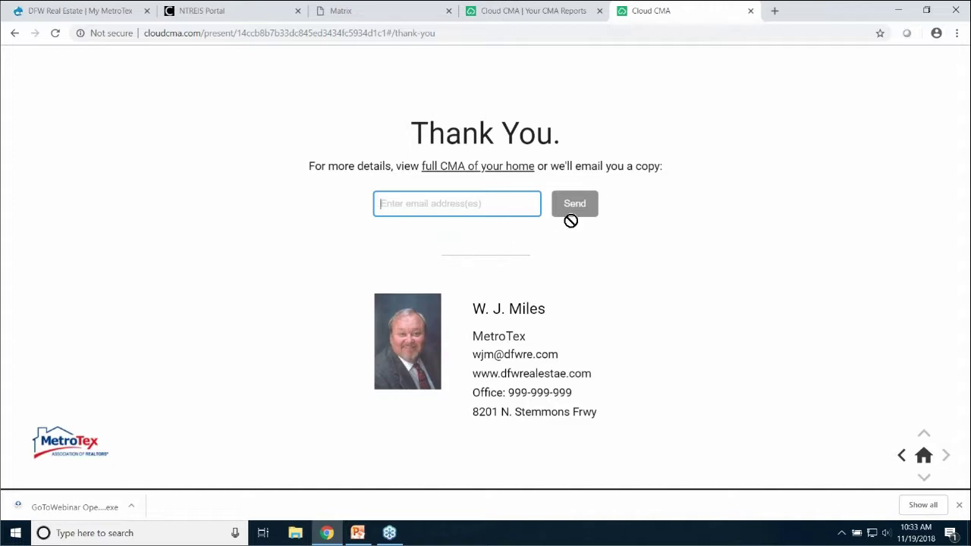
click(750, 11)
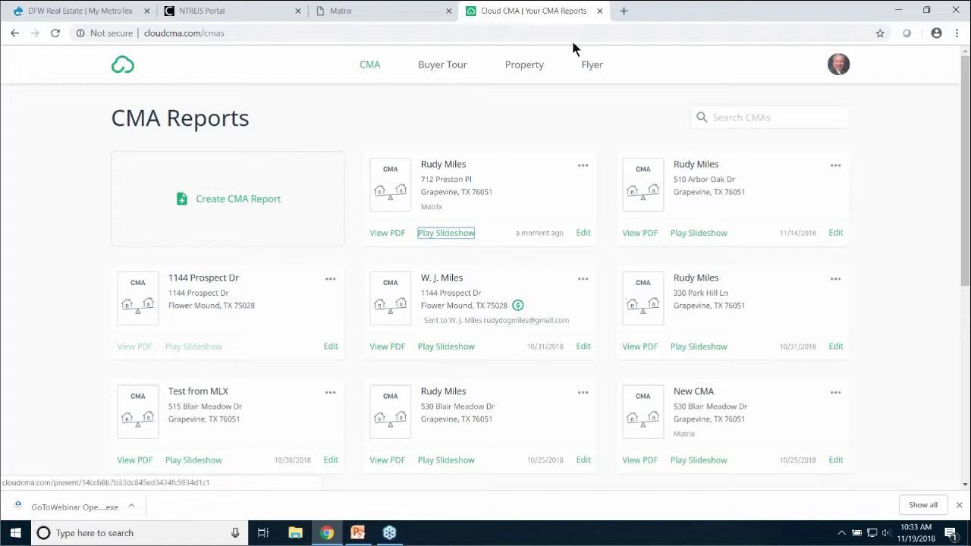
Return to NTREIS Matrix and open the Residential Quick search form
click(599, 12)
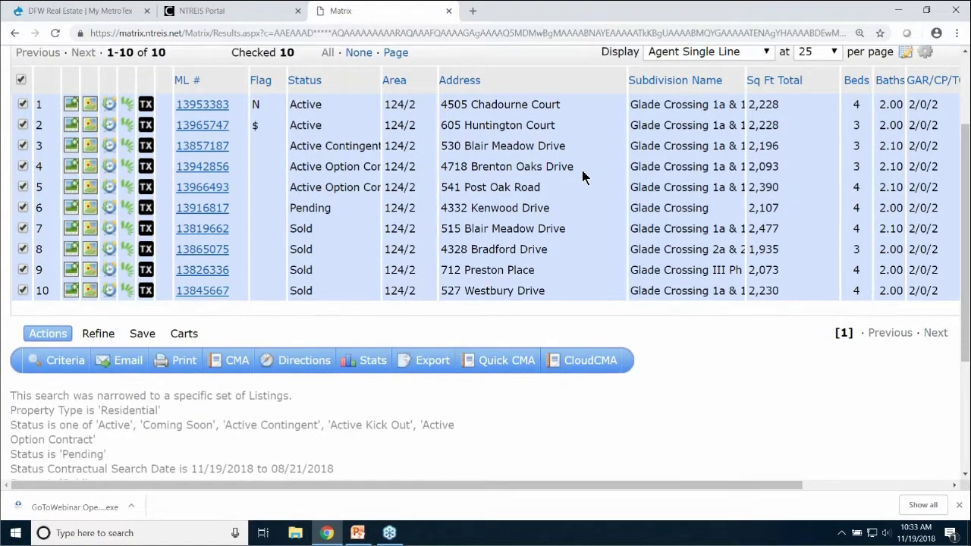
scroll(582, 170, up, 1)
scroll(241, 126, up, 1)
click(217, 74)
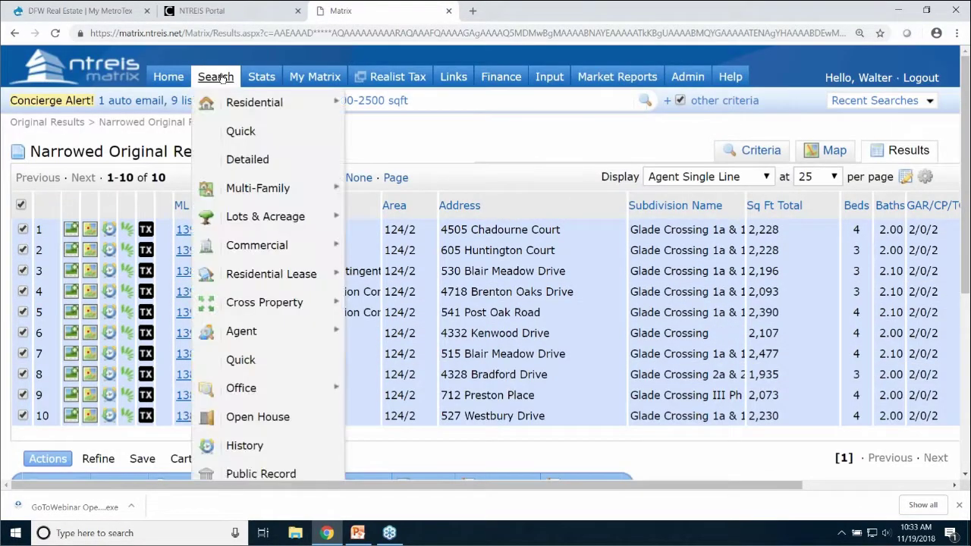
mouse_move(228, 107)
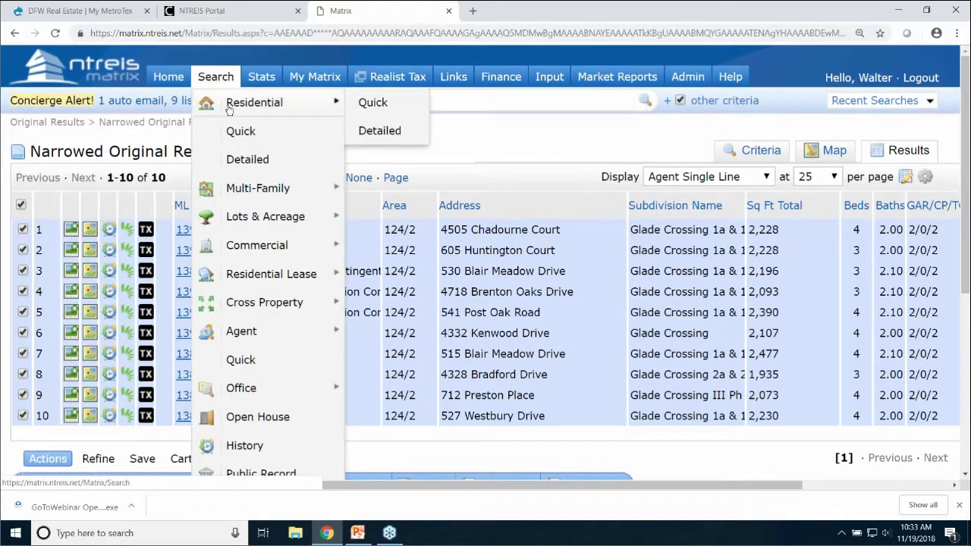
click(370, 103)
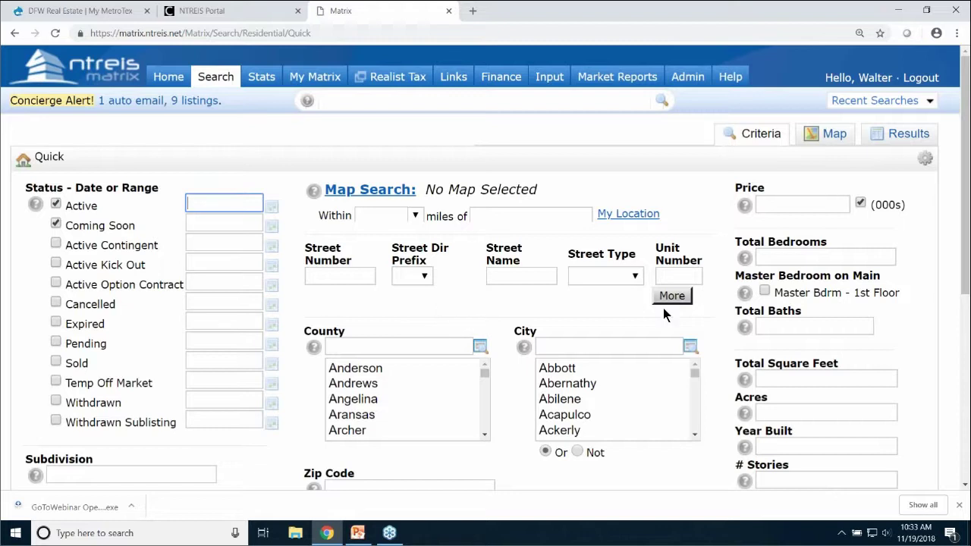
Enter 10000+ in the Price field and check the 17-match count
click(780, 204)
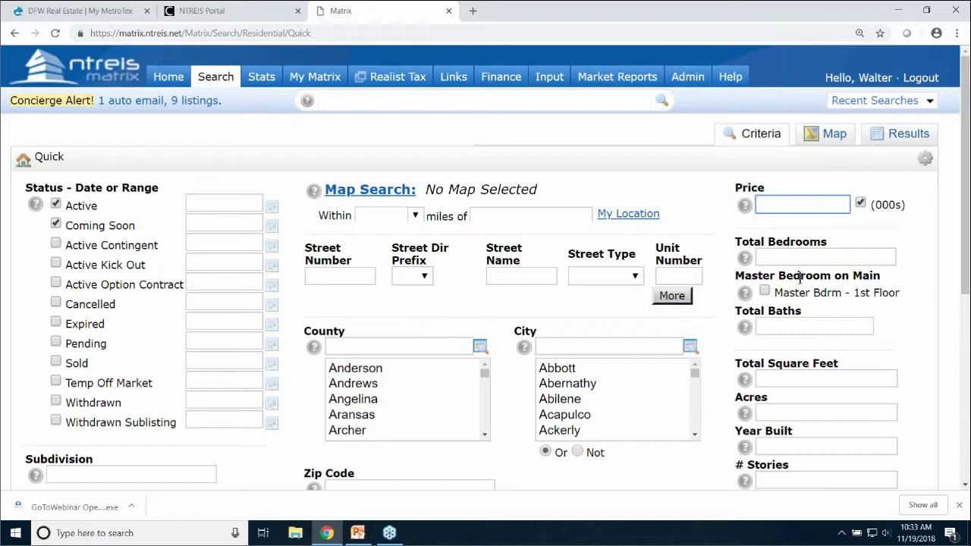
text(1)
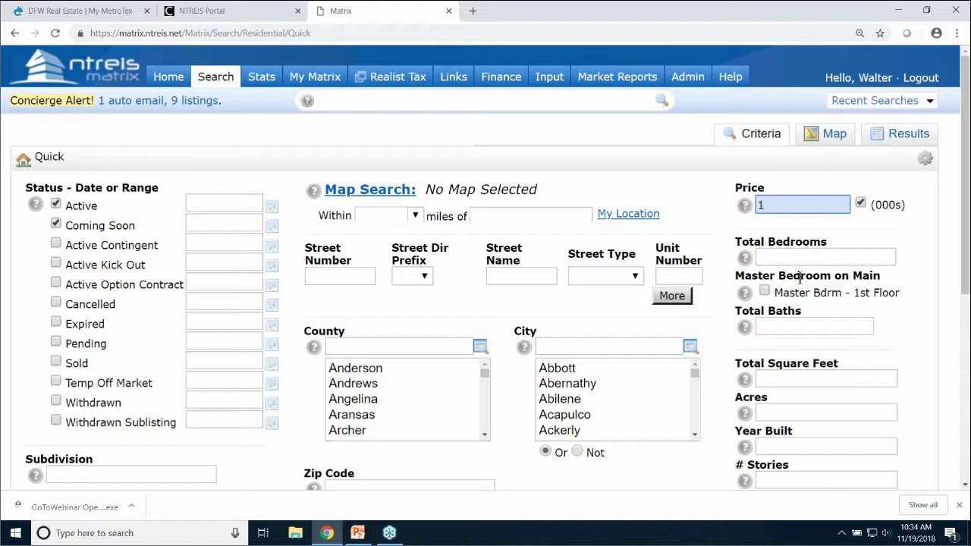
text(0000+)
scroll(311, 393, down, 5)
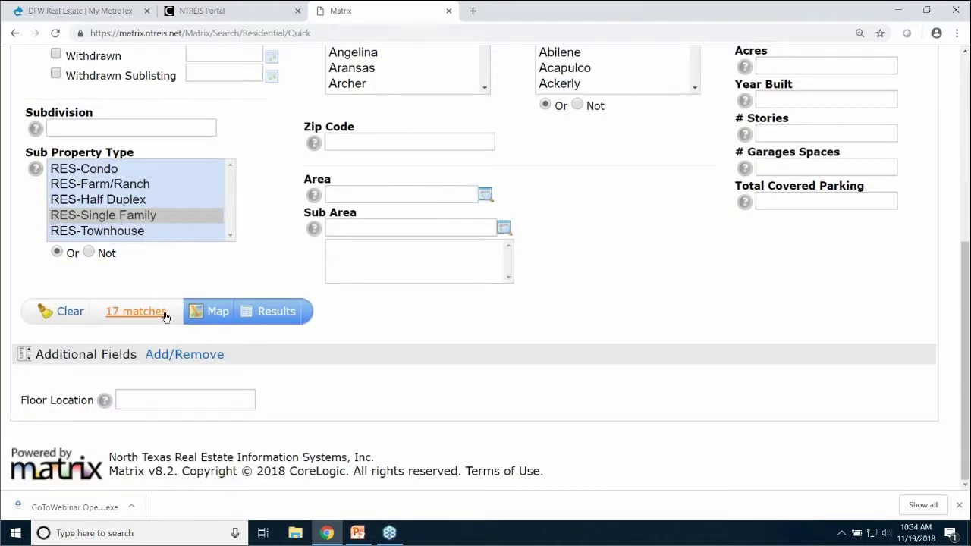
scroll(161, 314, up, 5)
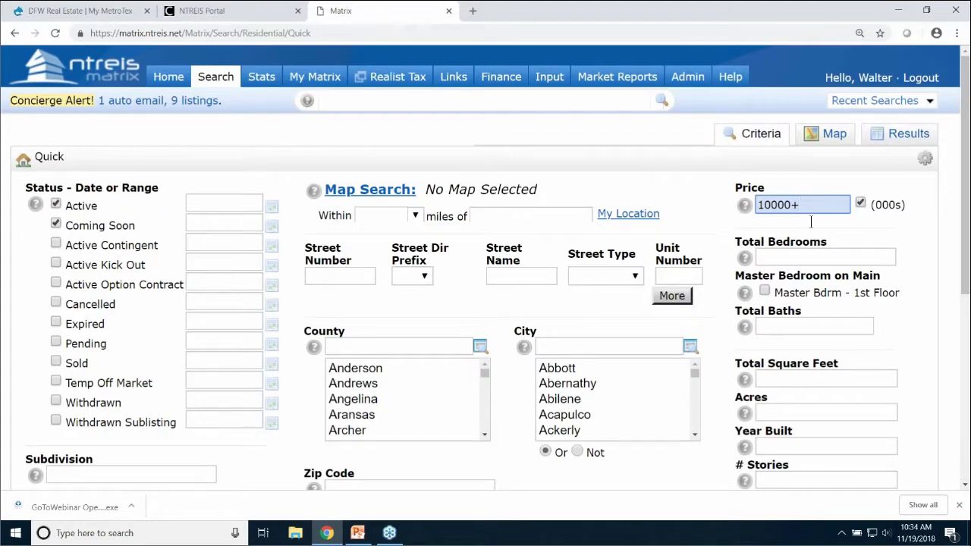
scroll(798, 223, down, 5)
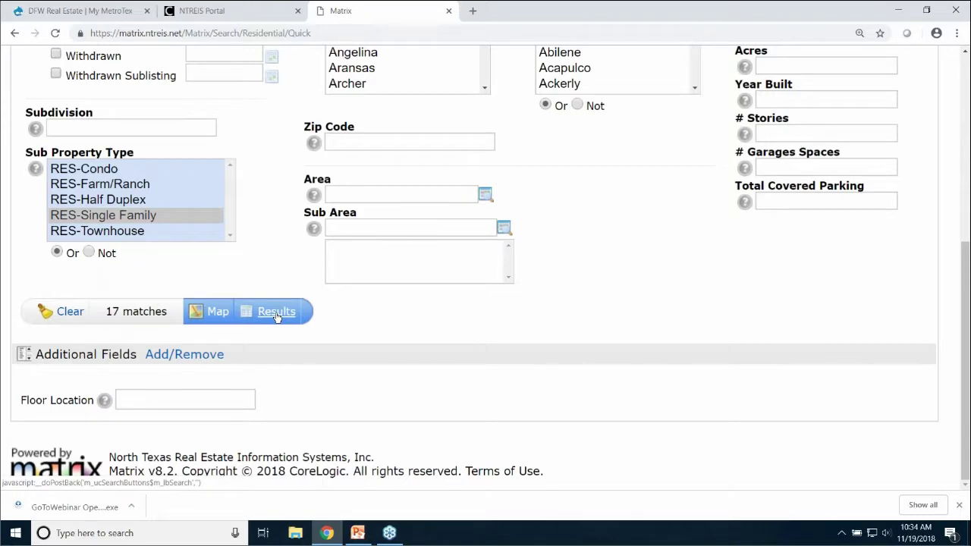
click(277, 314)
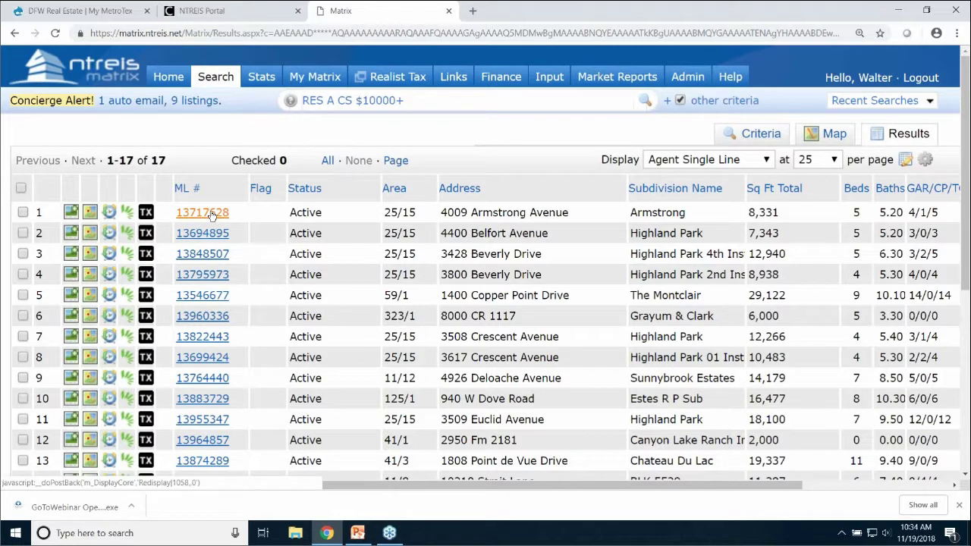
click(210, 214)
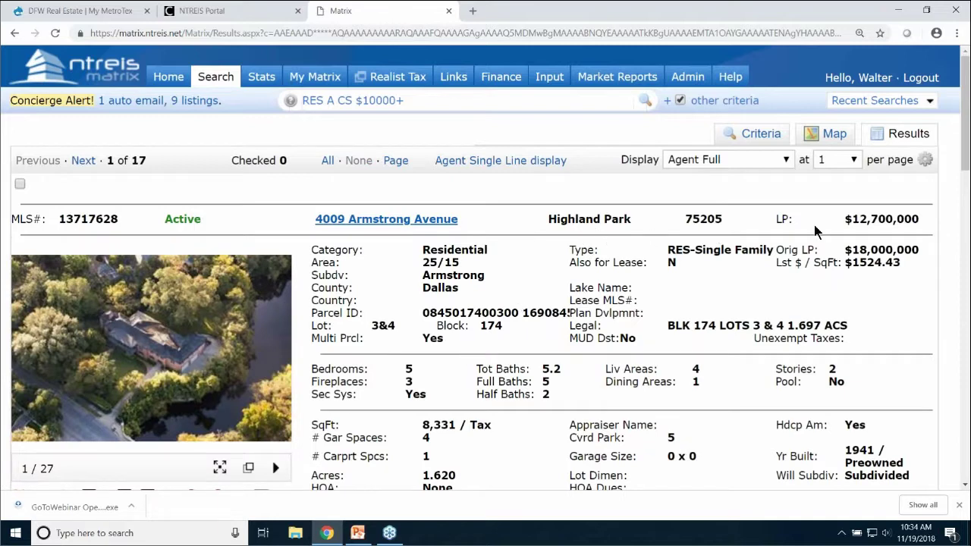
click(21, 186)
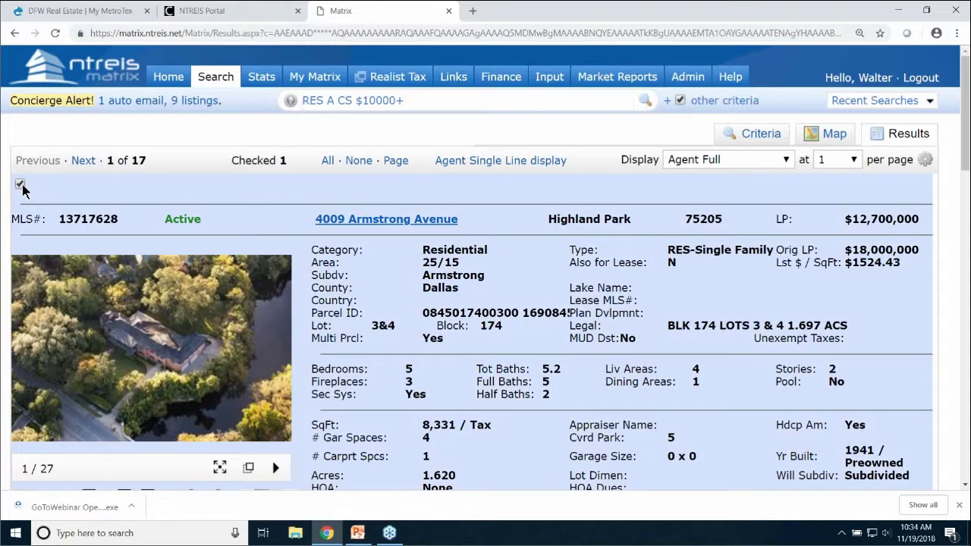
click(84, 161)
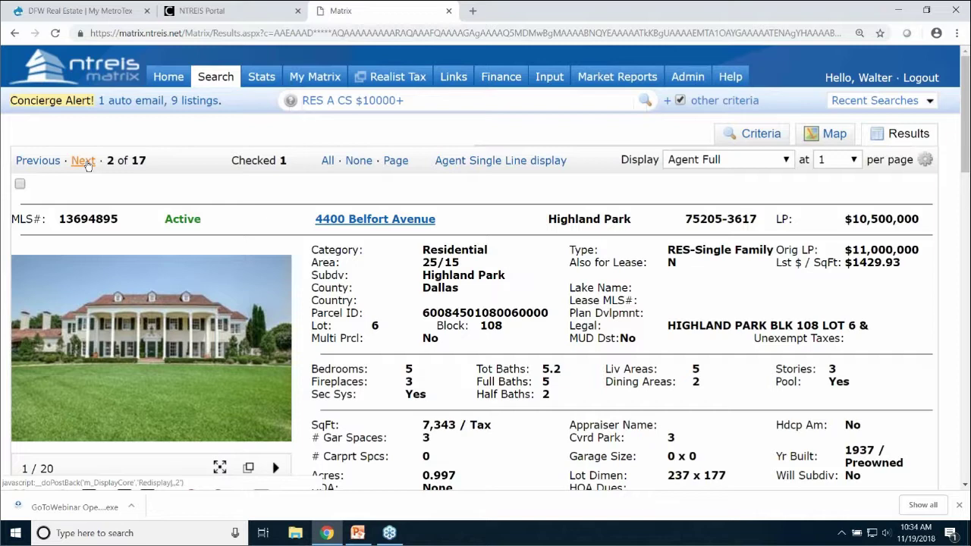
click(83, 162)
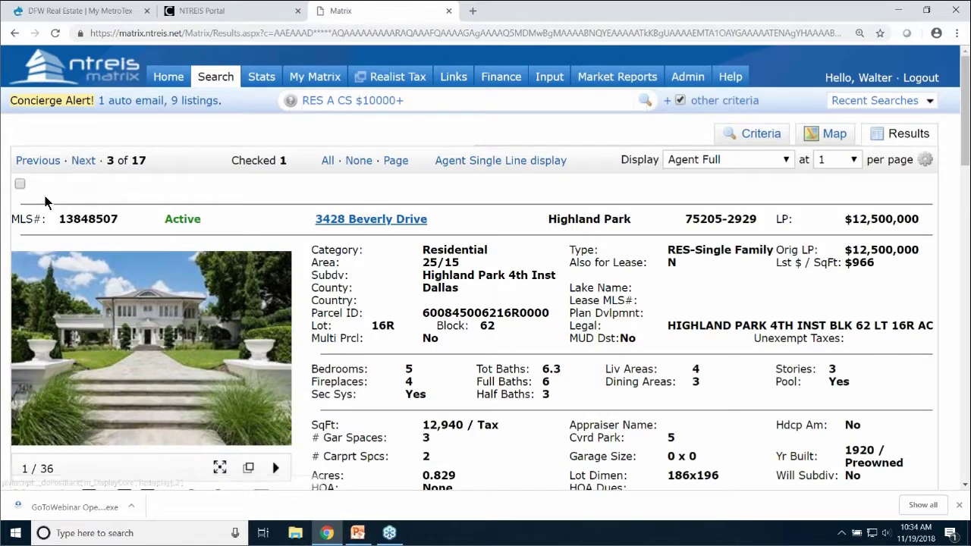
click(20, 185)
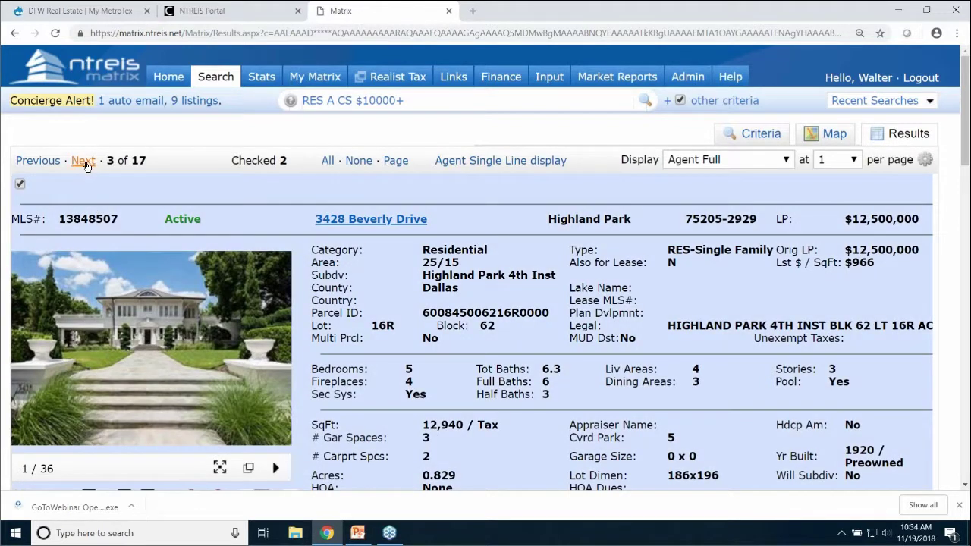
click(83, 161)
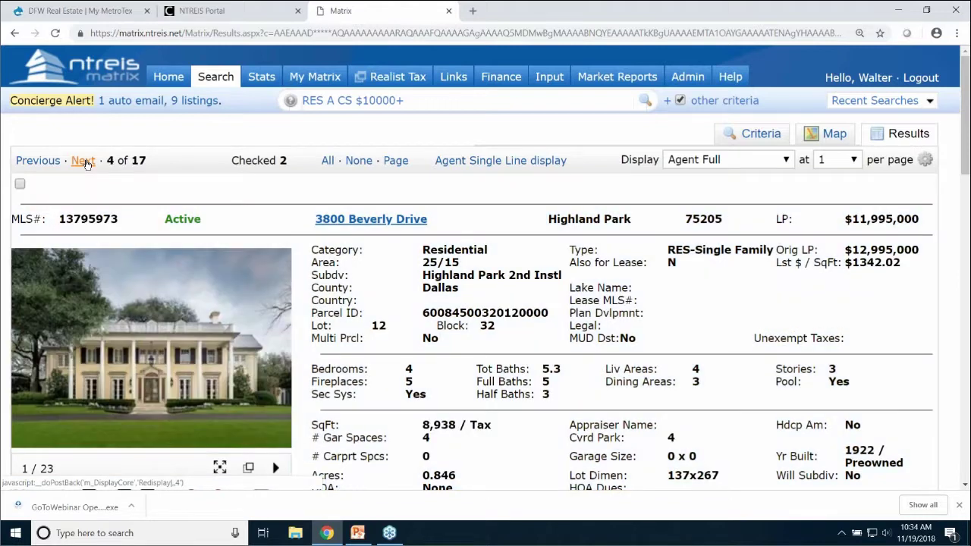
click(84, 161)
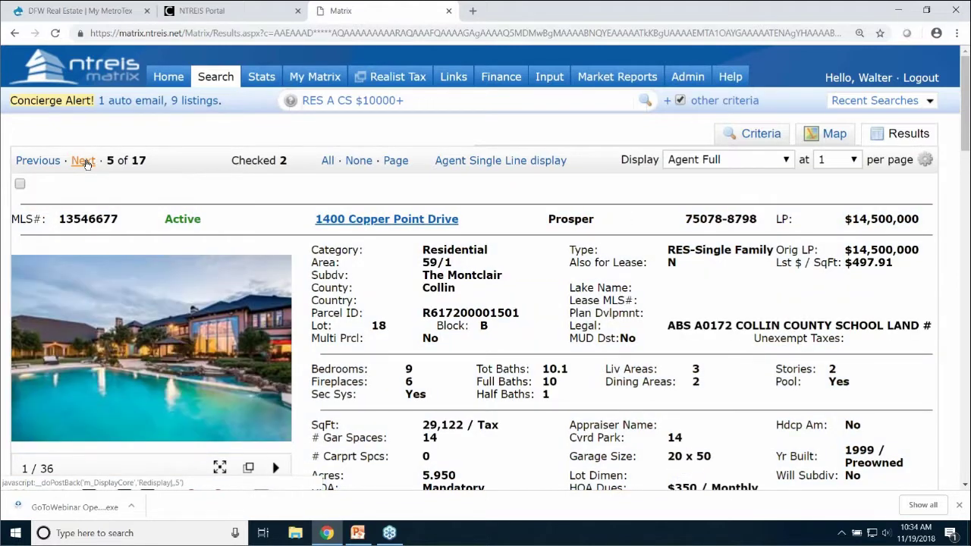
mouse_move(194, 368)
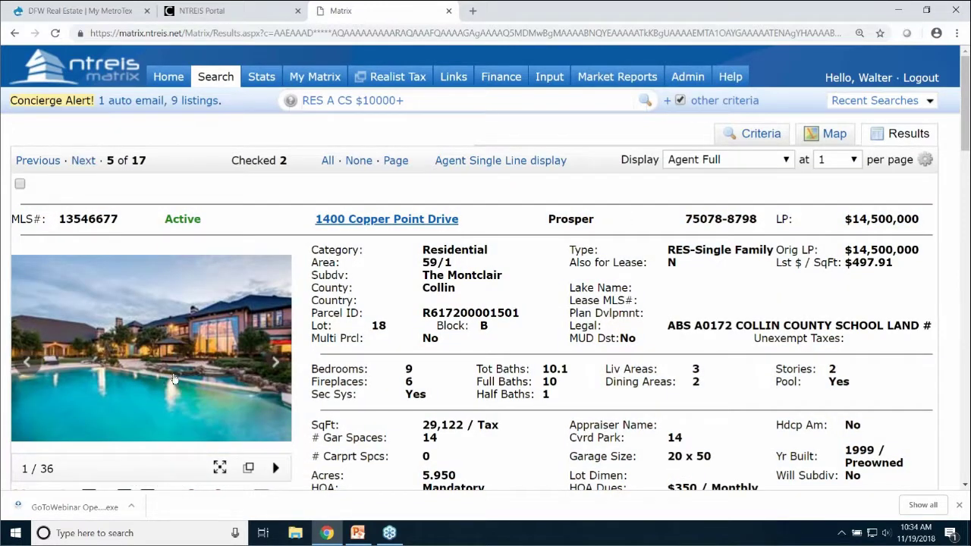
click(174, 369)
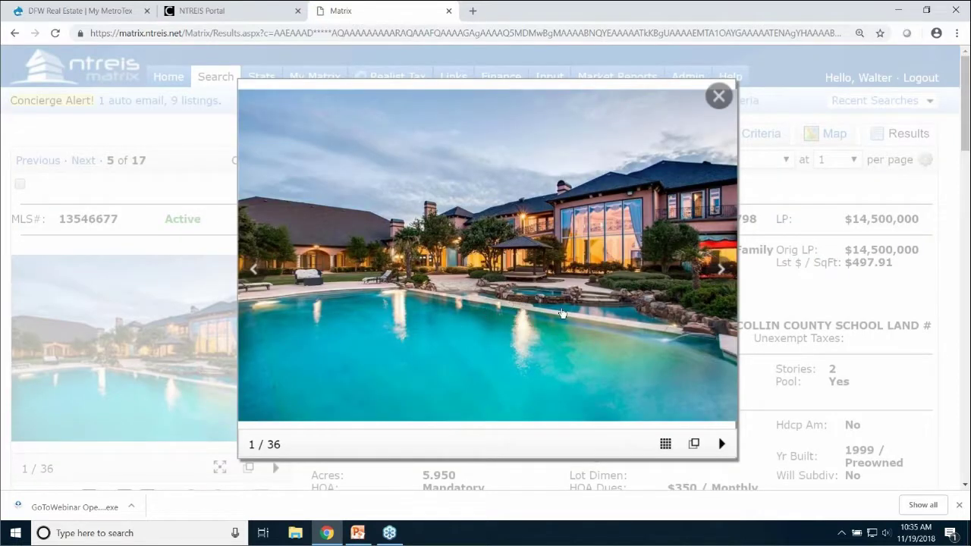
click(721, 269)
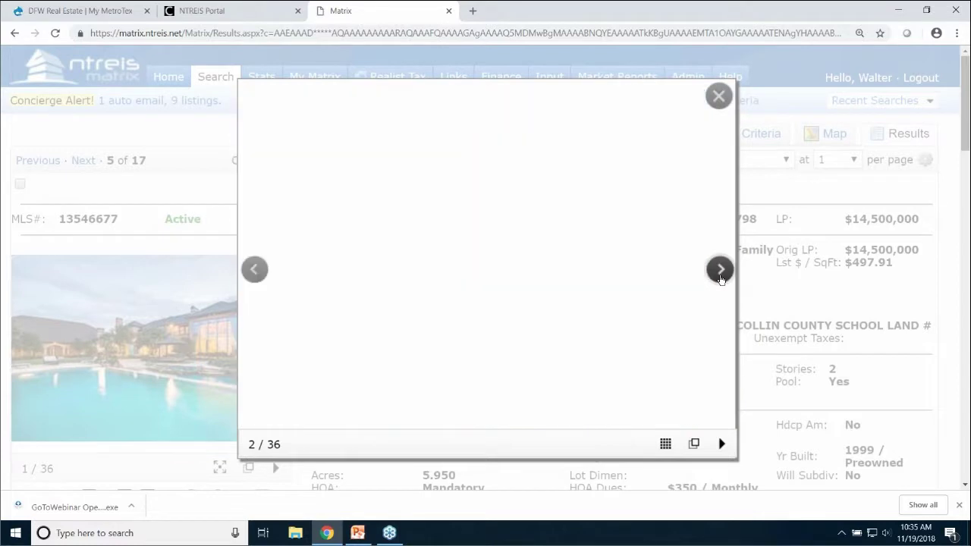
click(721, 278)
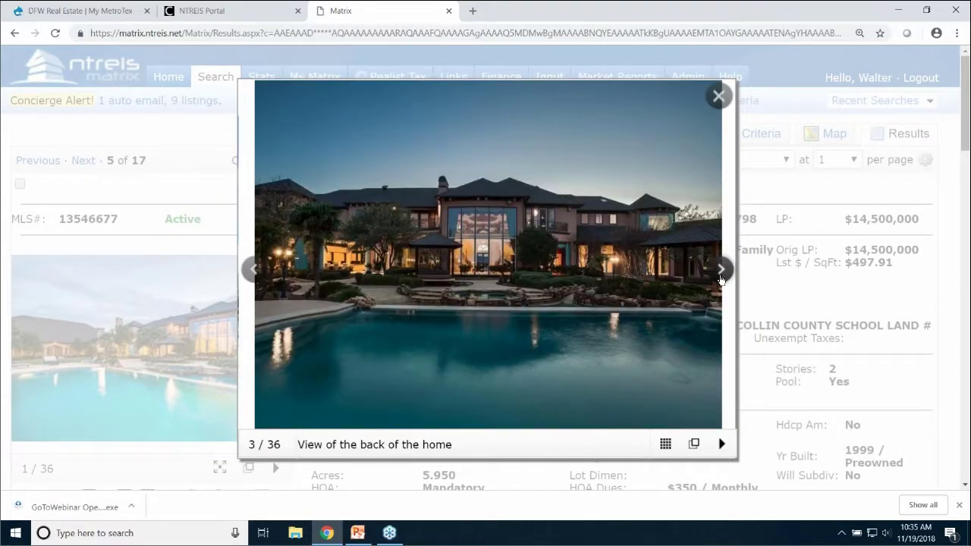
click(721, 274)
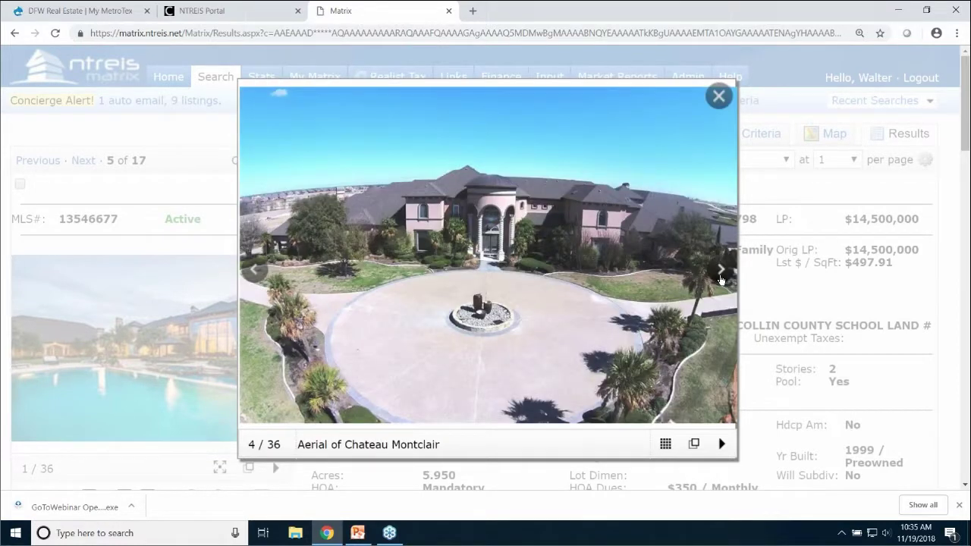
click(719, 96)
click(19, 183)
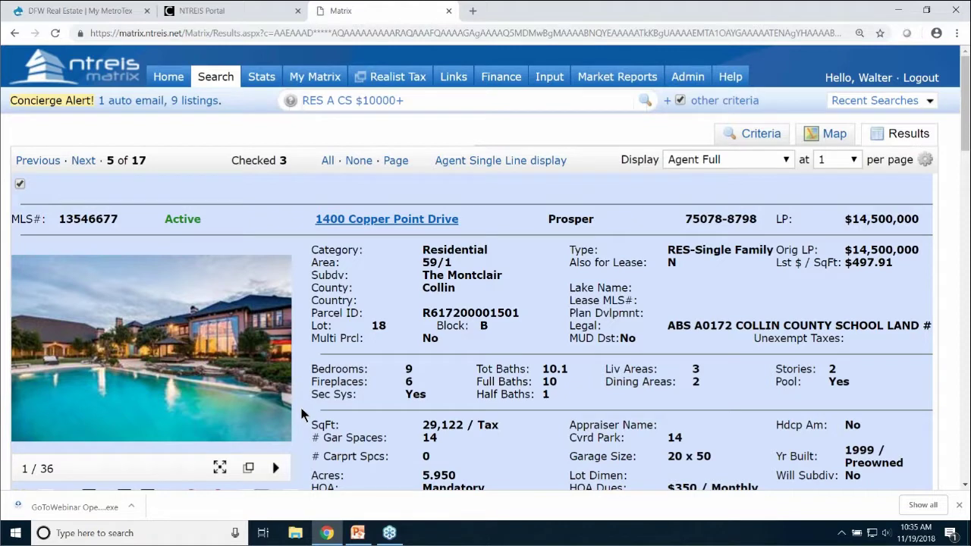
click(691, 160)
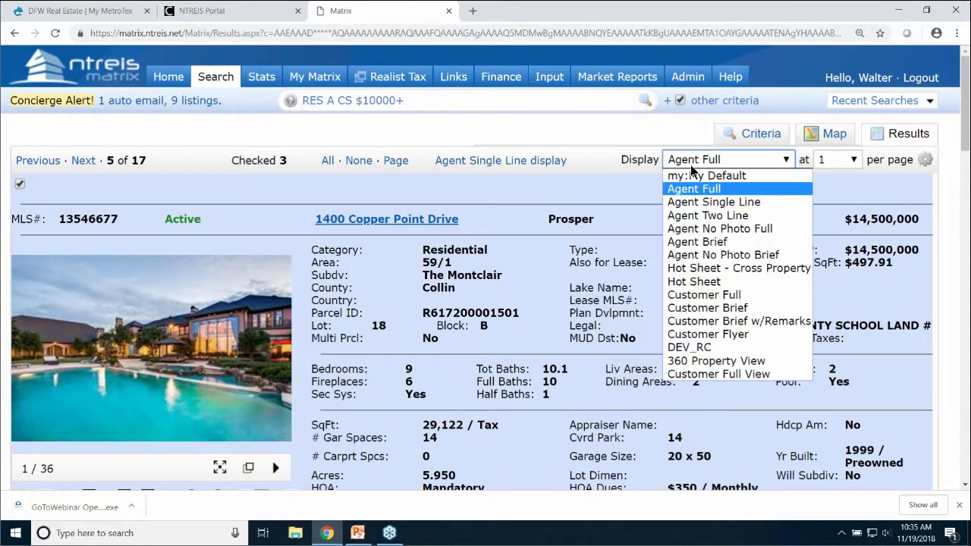
click(699, 202)
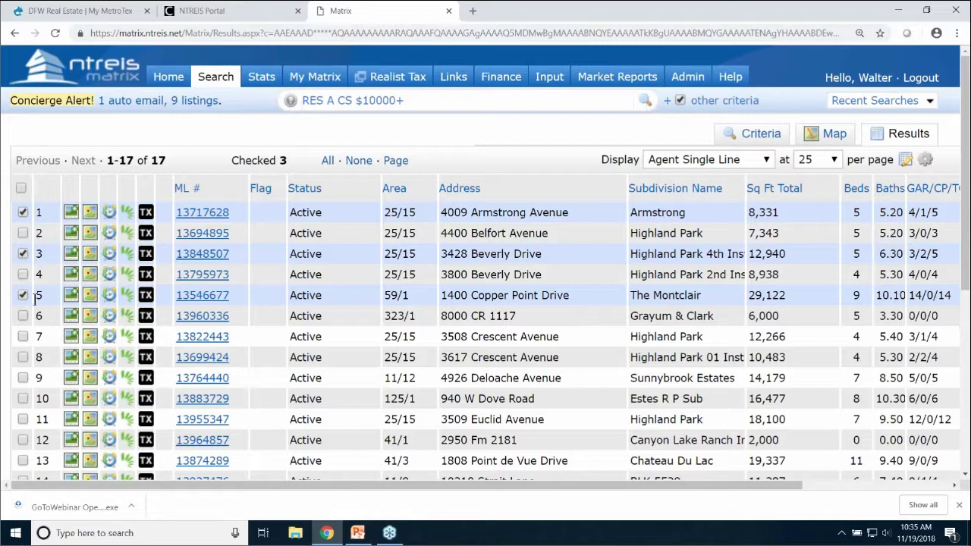
click(22, 378)
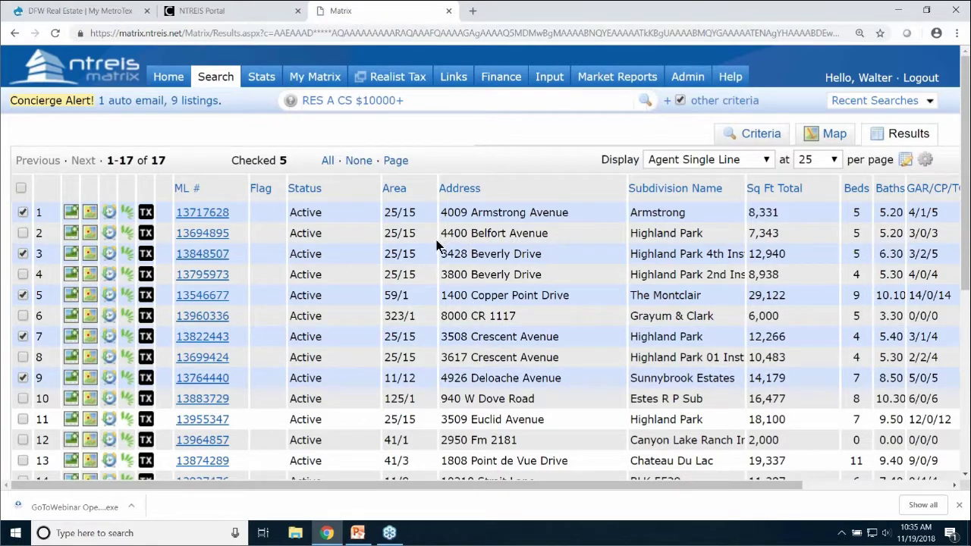
scroll(437, 240, down, 3)
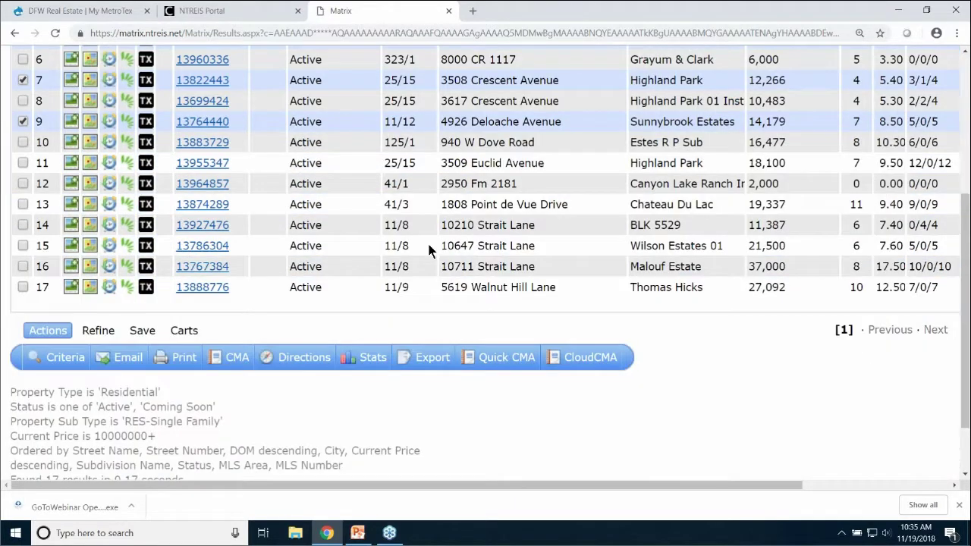
scroll(106, 273, down, 1)
Narrow the results to the five checked listings and send them to CloudCMA
click(99, 275)
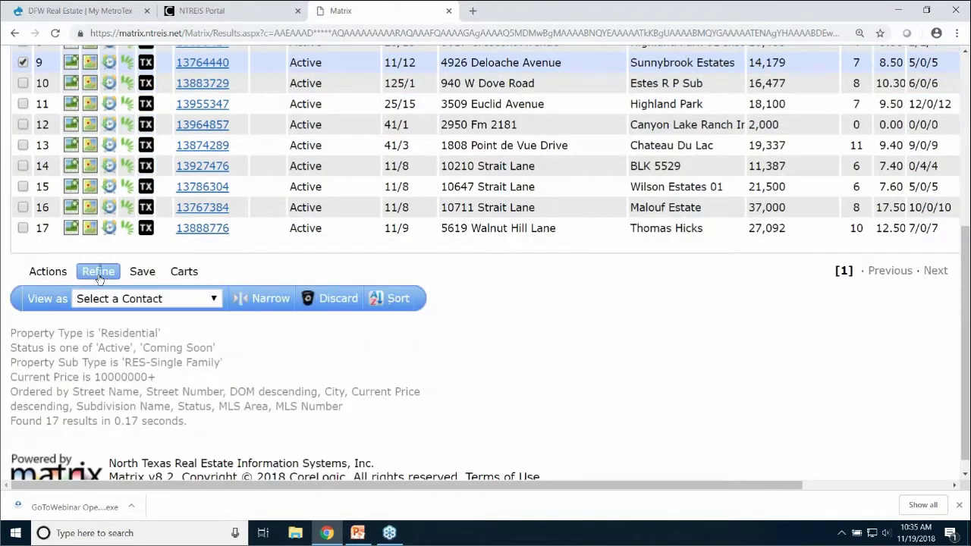
click(278, 300)
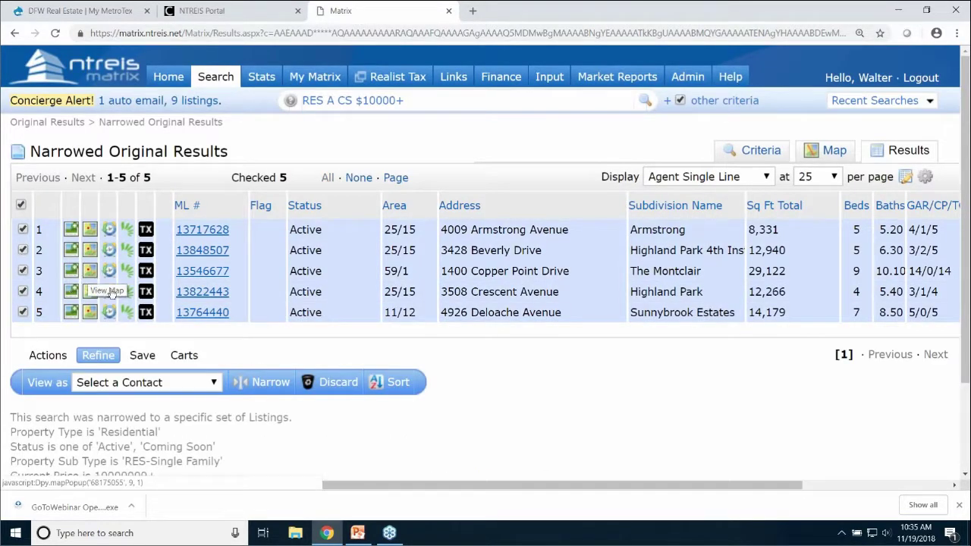
click(48, 357)
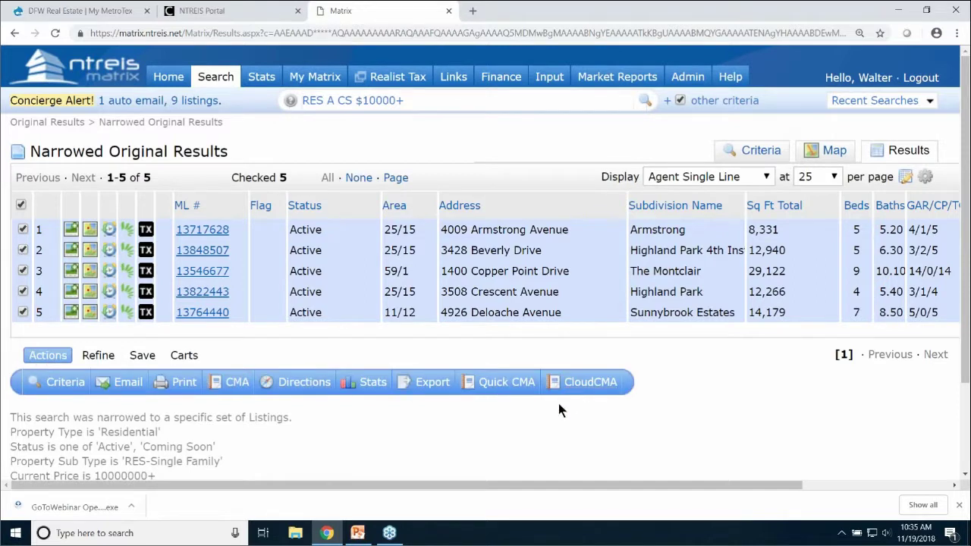
click(584, 388)
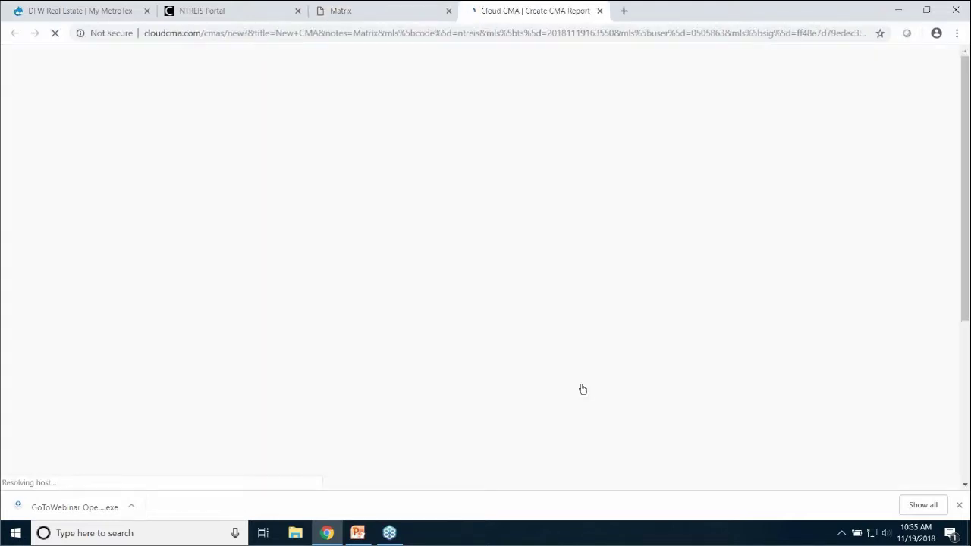
Copy the five MLS numbers from the Create CMA Report form, then go to Buyer Tours
scroll(452, 296, down, 3)
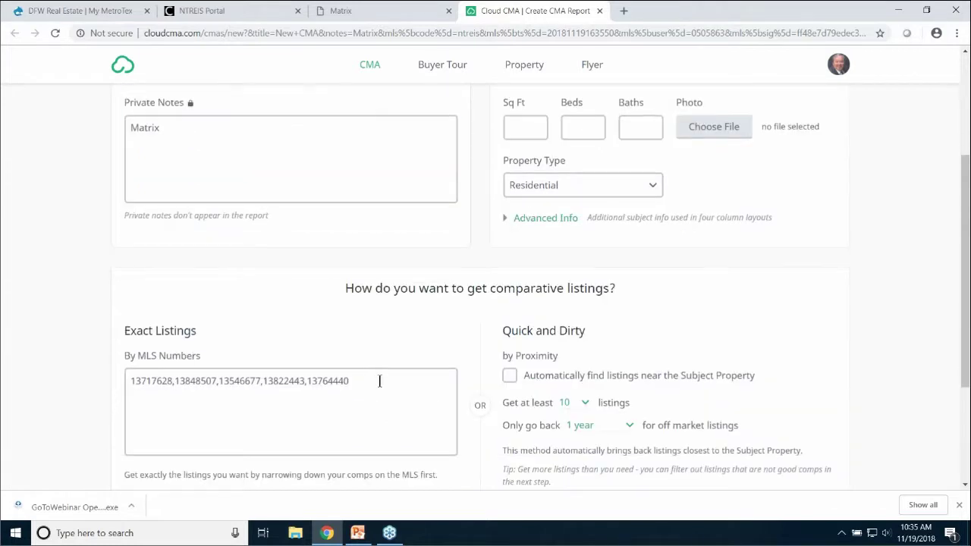
drag(379, 382, 123, 361)
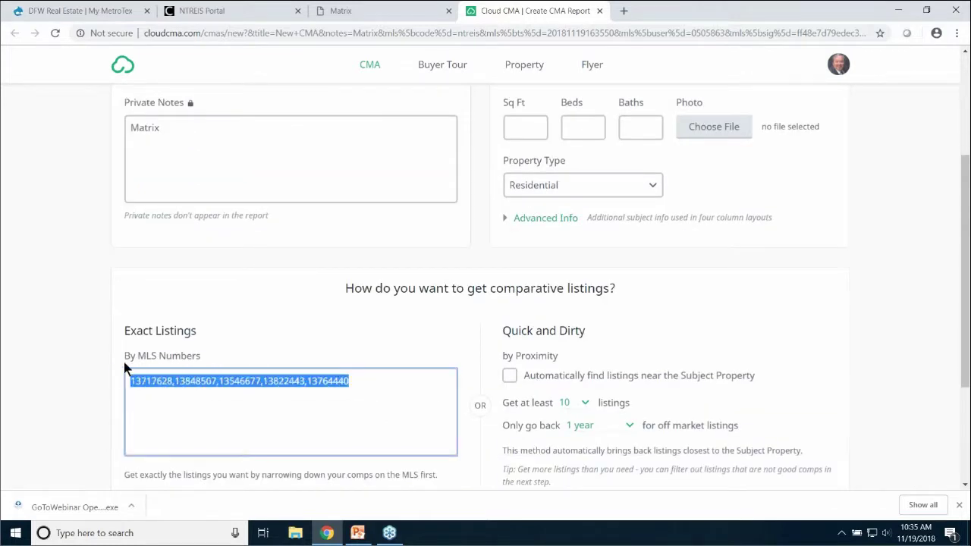
right_click(177, 377)
click(215, 228)
scroll(455, 167, up, 3)
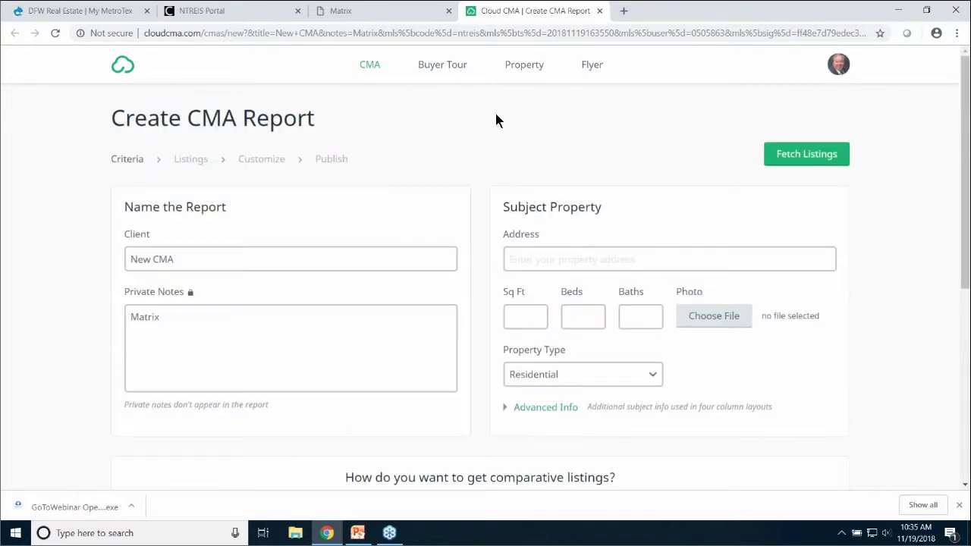
click(450, 67)
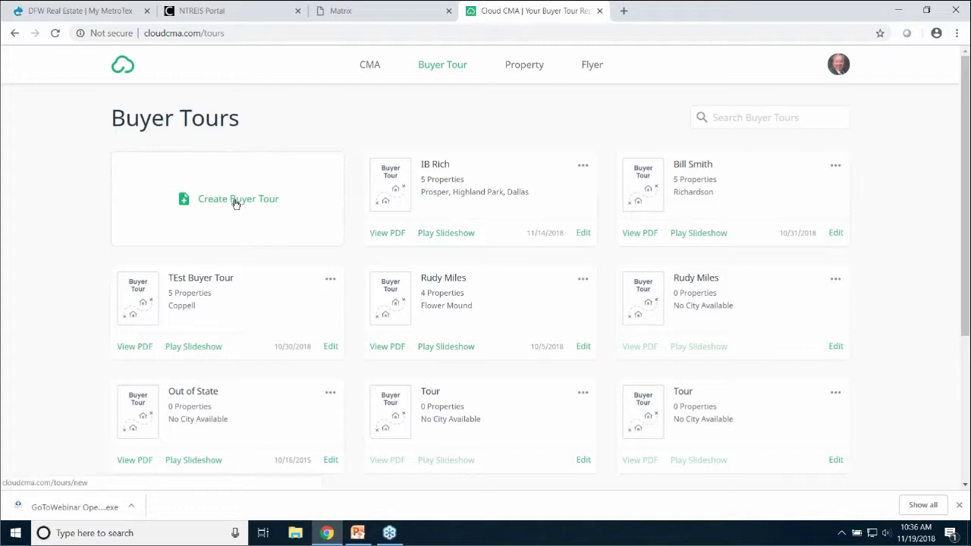
Create a buyer tour with the client's name, paste the five MLS numbers and fetch the listings
click(235, 202)
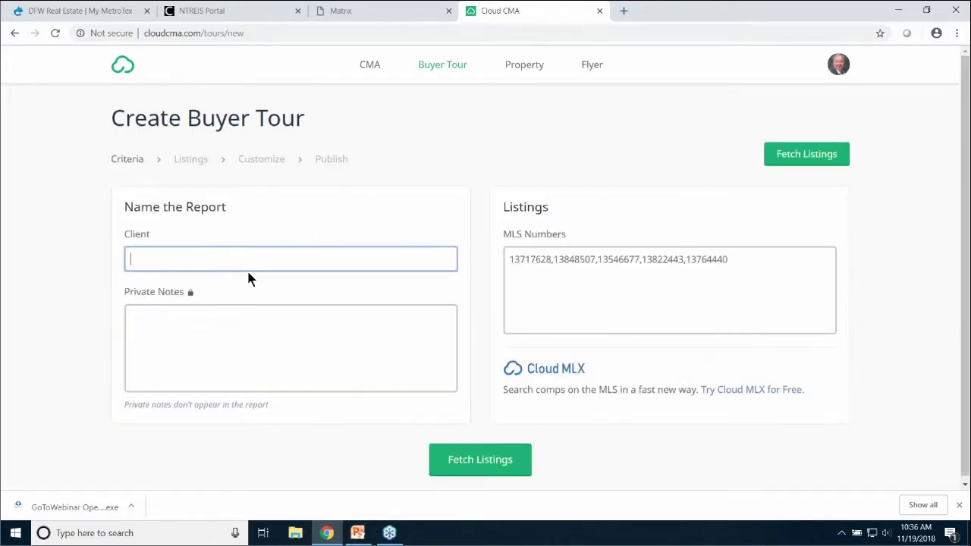
text(IB rich)
drag(733, 260, 469, 267)
key(ctrl+v)
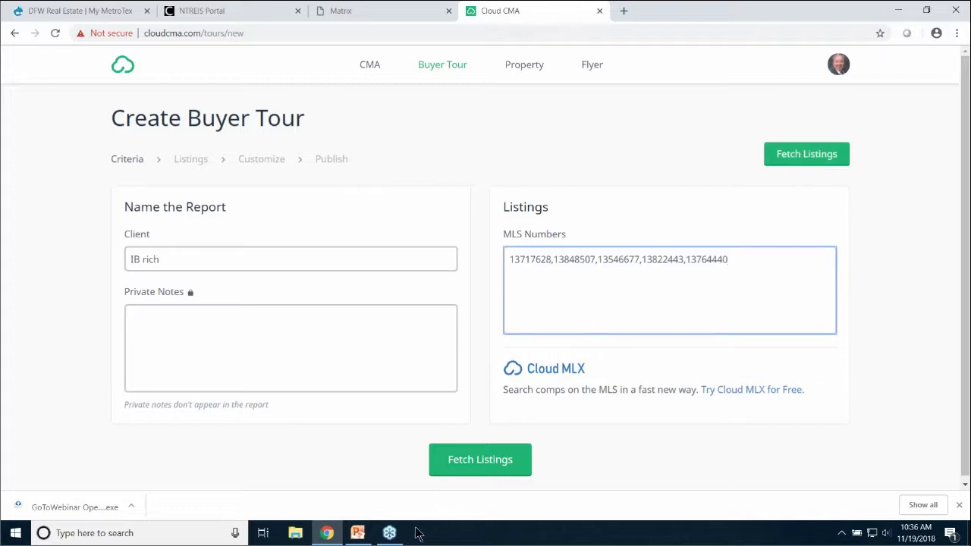
click(469, 470)
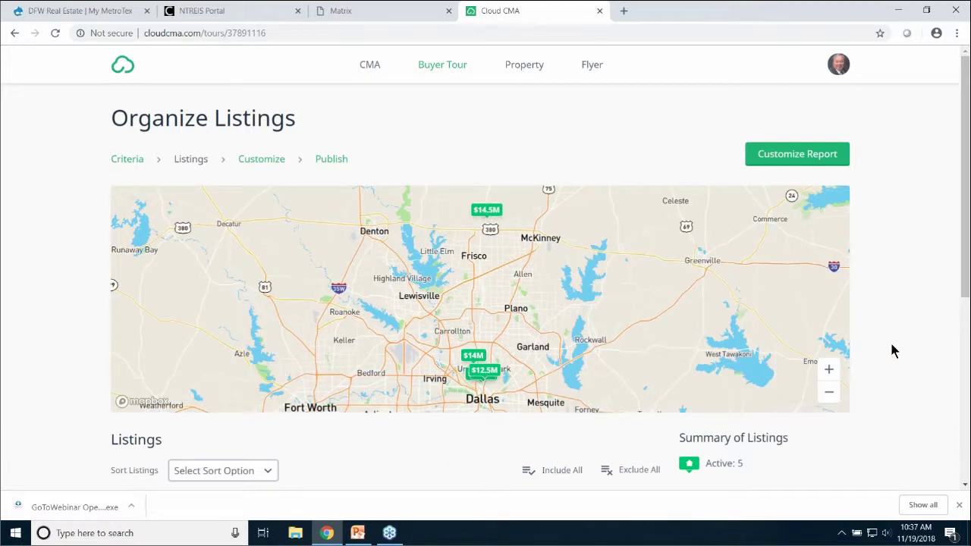
scroll(891, 348, down, 4)
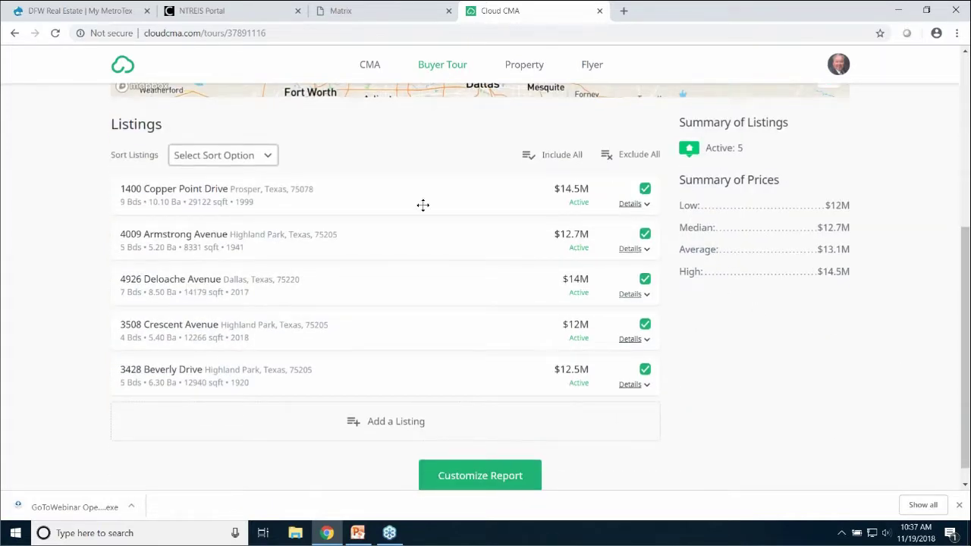
click(644, 190)
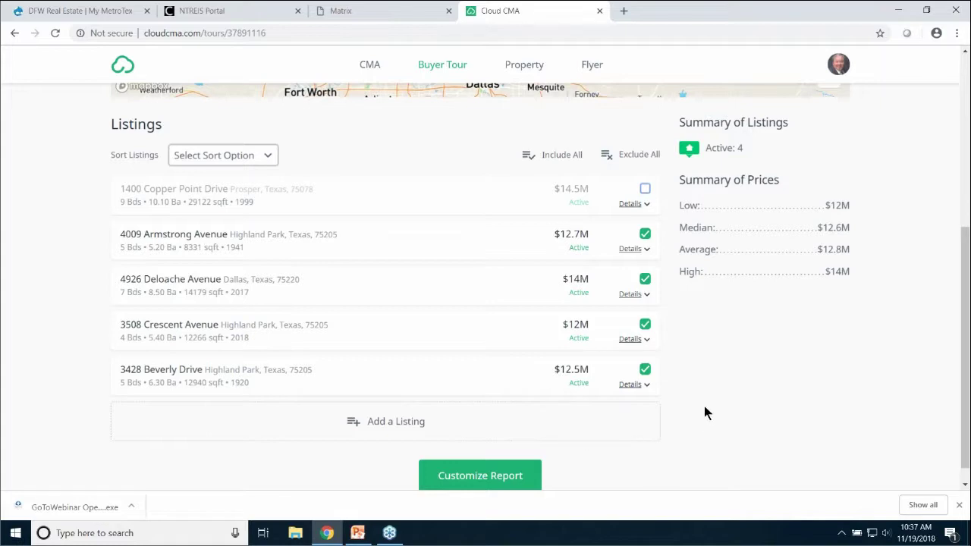
scroll(703, 412, up, 2)
scroll(705, 413, down, 2)
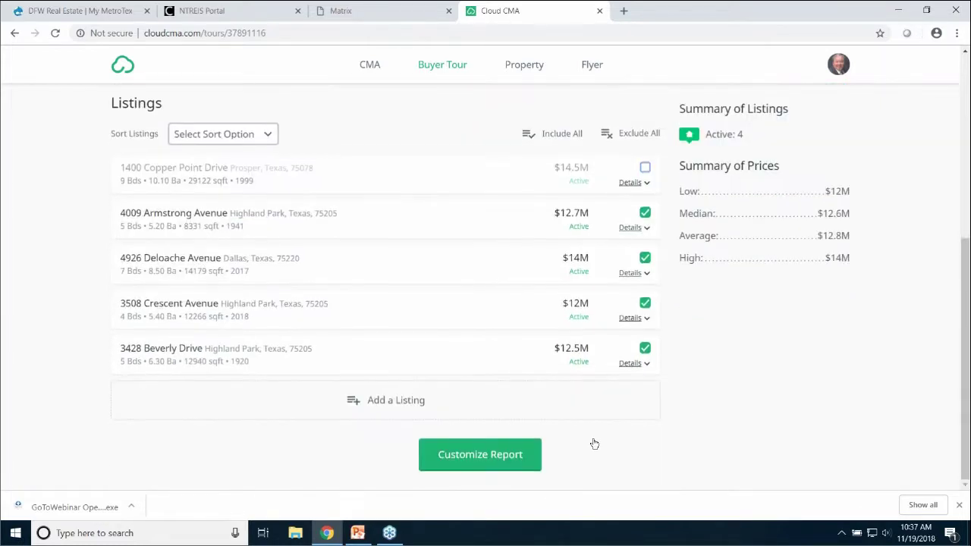
click(482, 458)
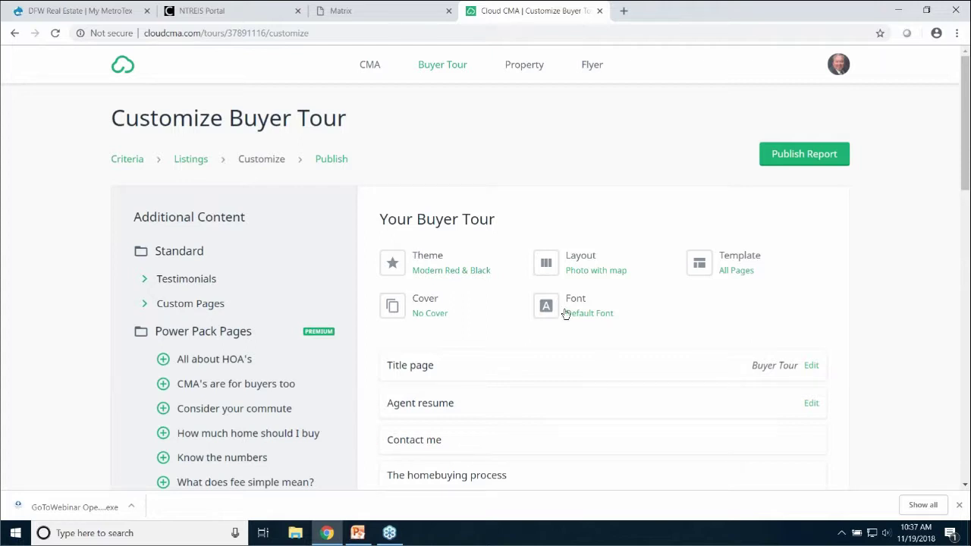
Review the Modern Red & Black, Photo with map, All Pages tour settings and publish the tour
scroll(947, 331, down, 3)
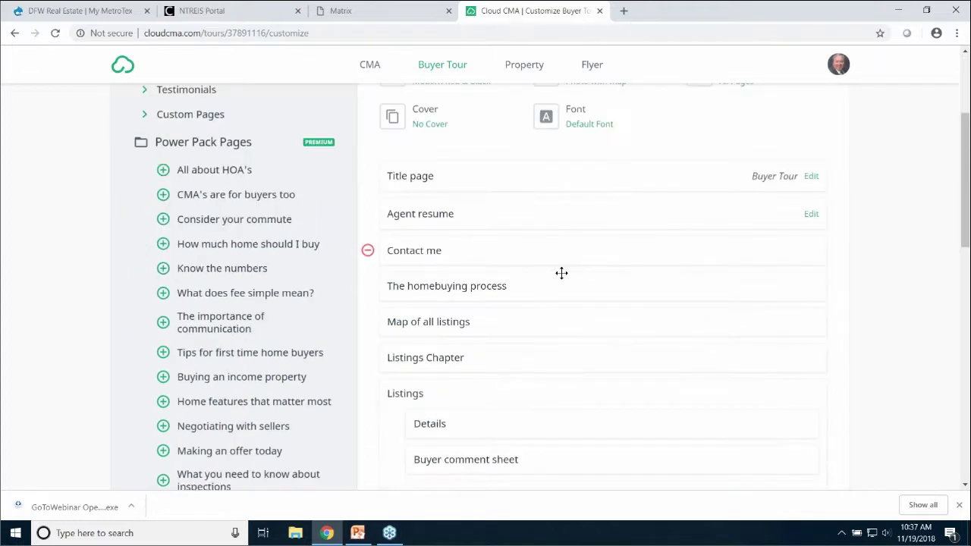
scroll(607, 274, down, 10)
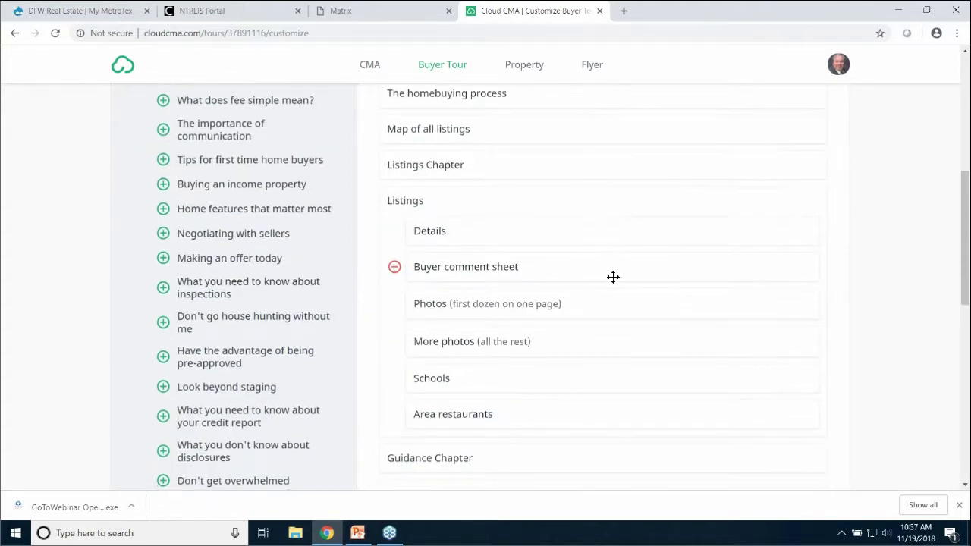
scroll(616, 284, down, 1)
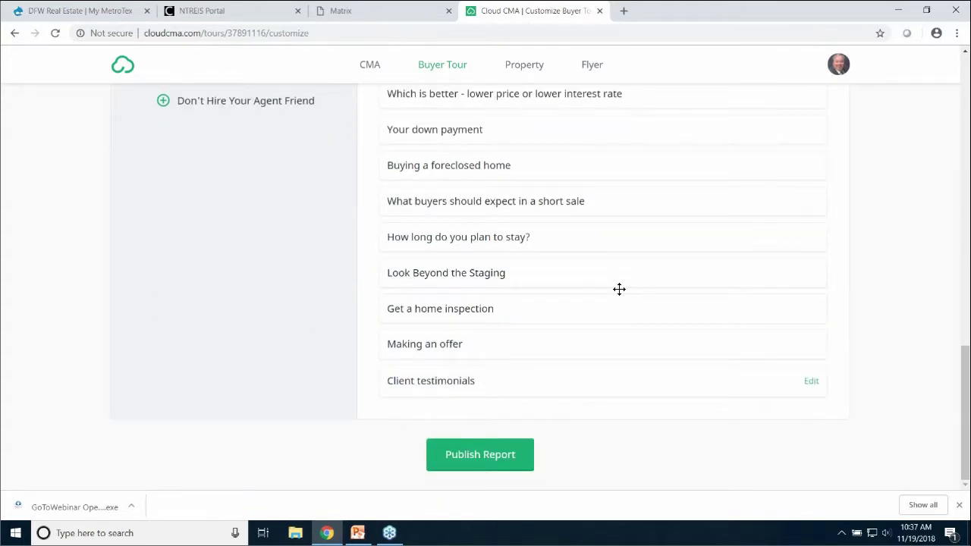
scroll(619, 285, up, 6)
scroll(620, 286, up, 1)
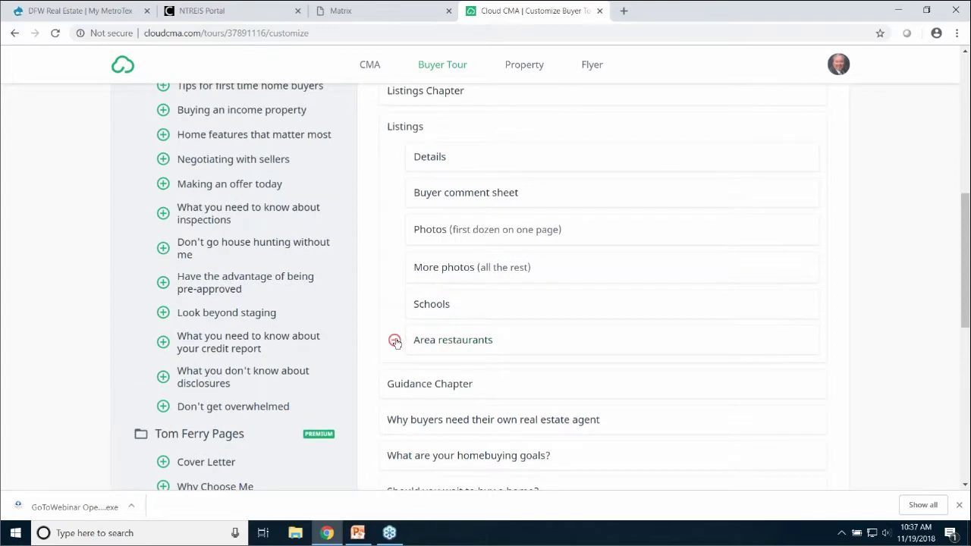
scroll(484, 301, up, 6)
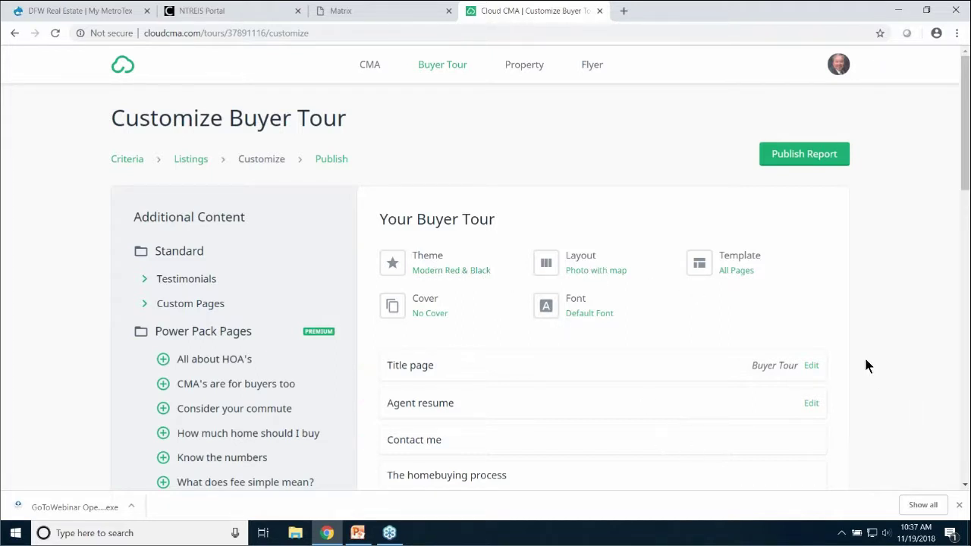
scroll(865, 361, down, 8)
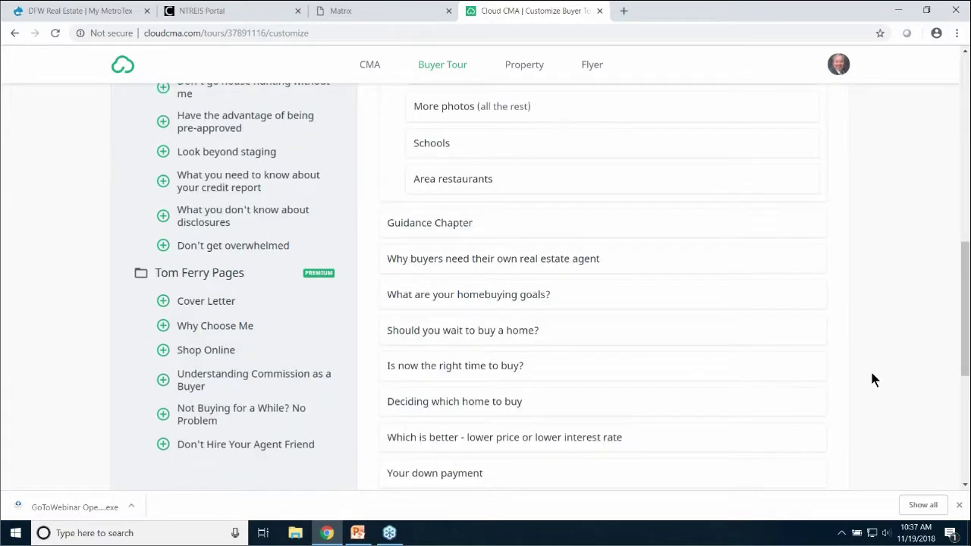
scroll(870, 369, up, 8)
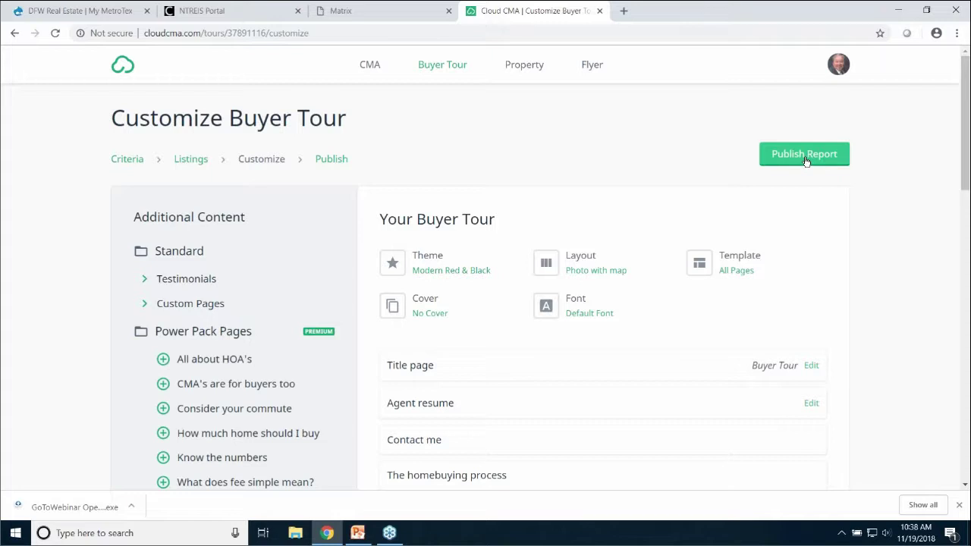
click(805, 158)
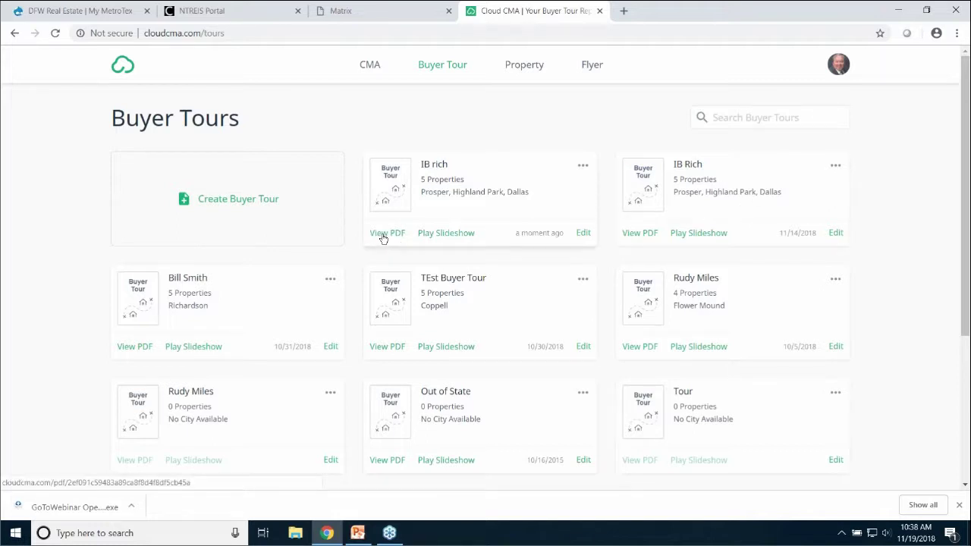
Open the new tour as a 42-page PDF and read from page 7 to page 19
click(385, 235)
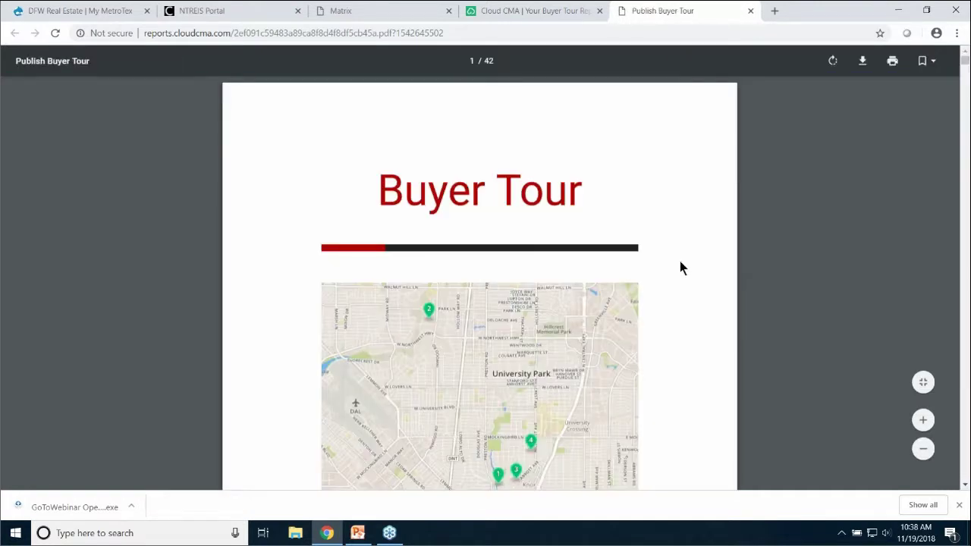
scroll(679, 268, down, 2)
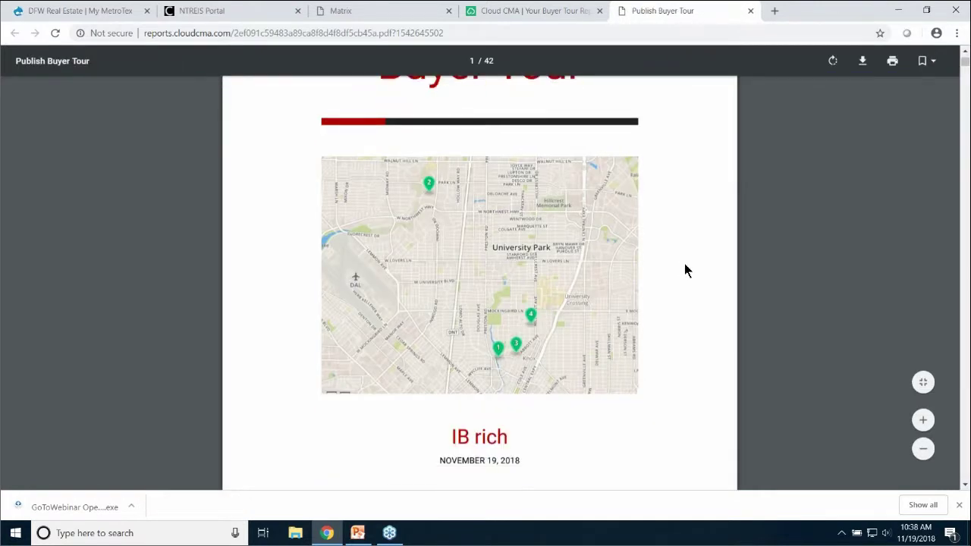
scroll(685, 265, down, 6)
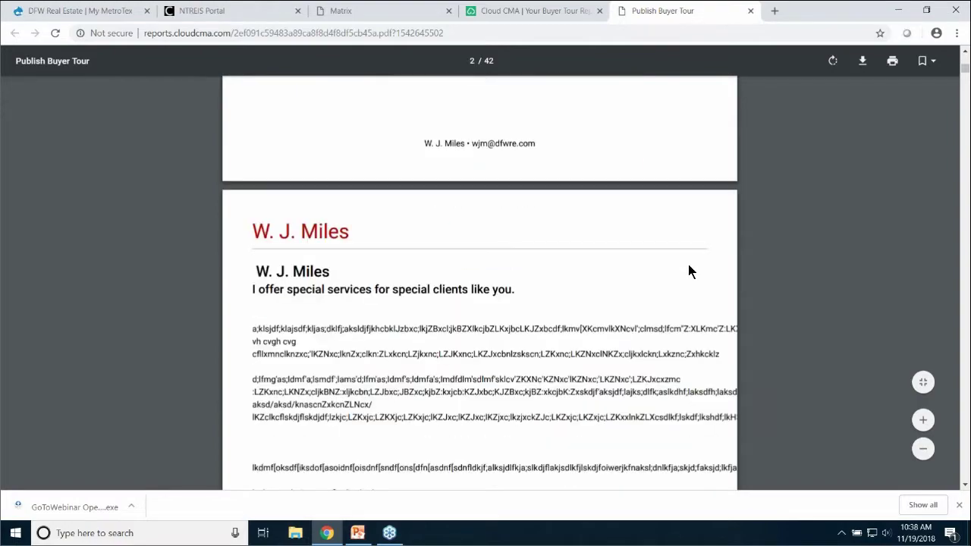
scroll(691, 265, down, 12)
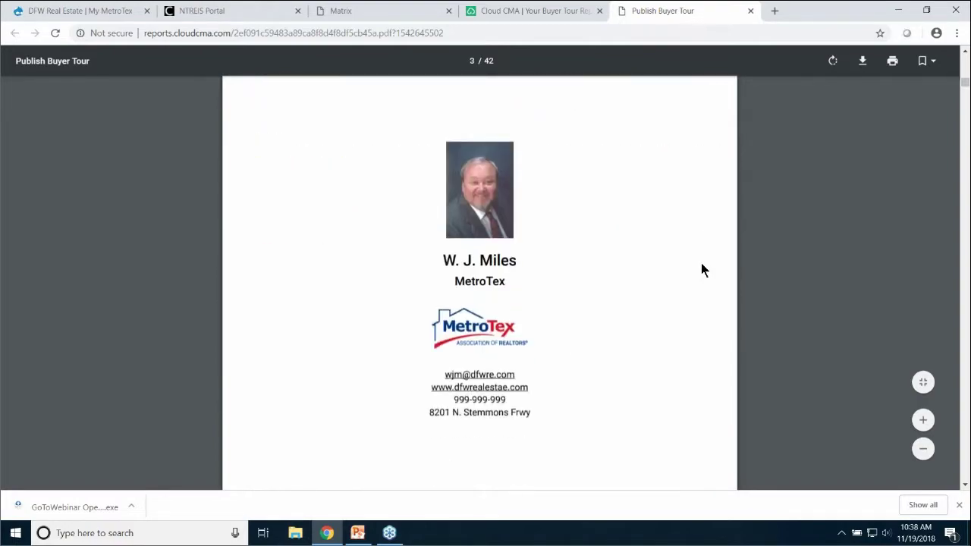
scroll(701, 264, down, 7)
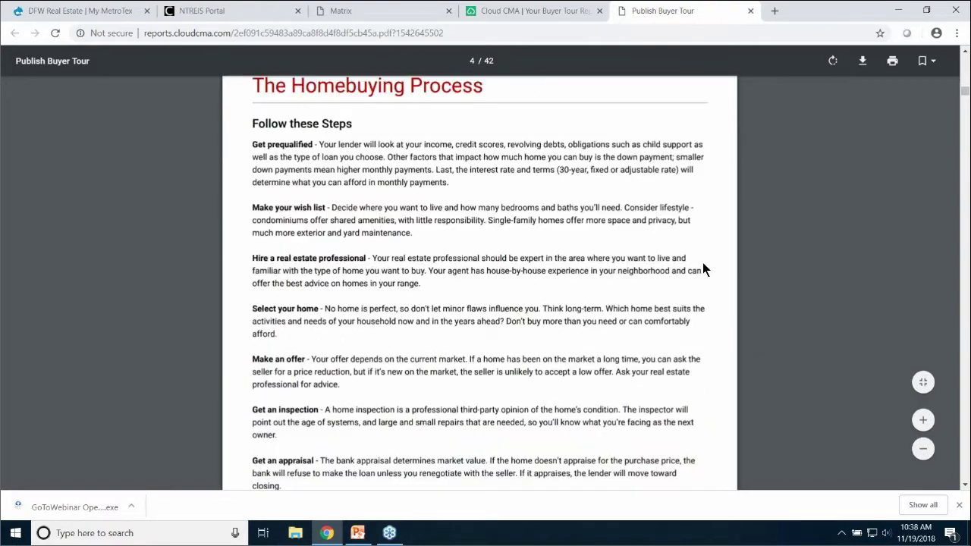
scroll(702, 265, down, 10)
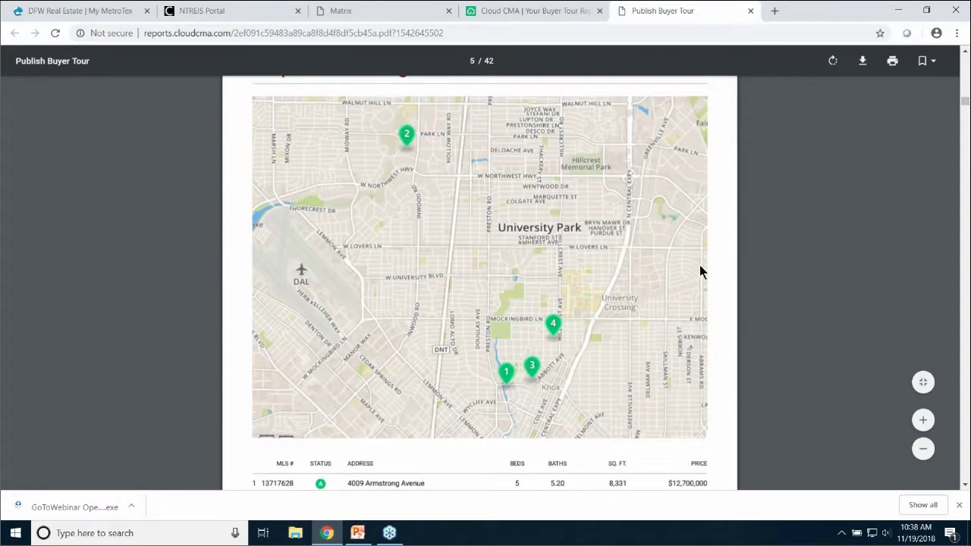
scroll(700, 271, down, 8)
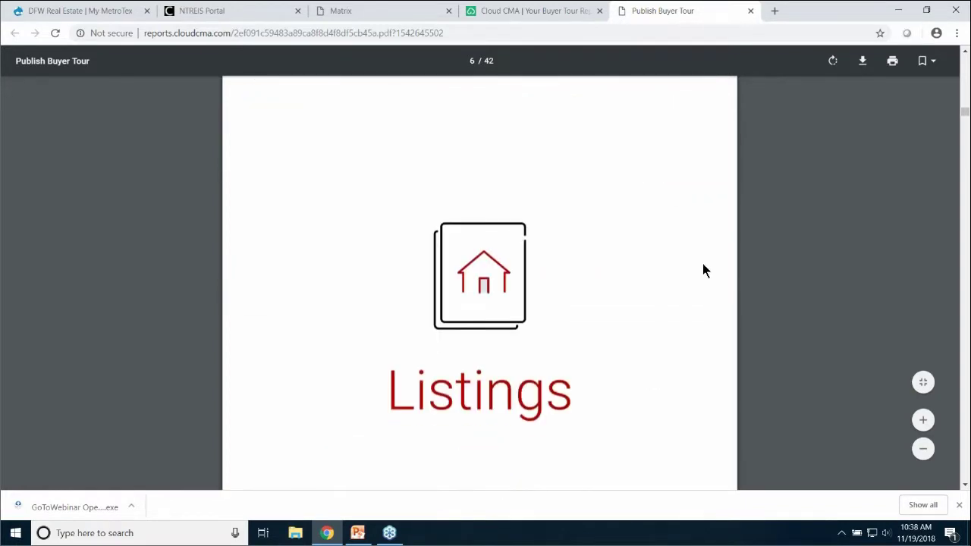
scroll(703, 265, down, 5)
scroll(702, 266, down, 2)
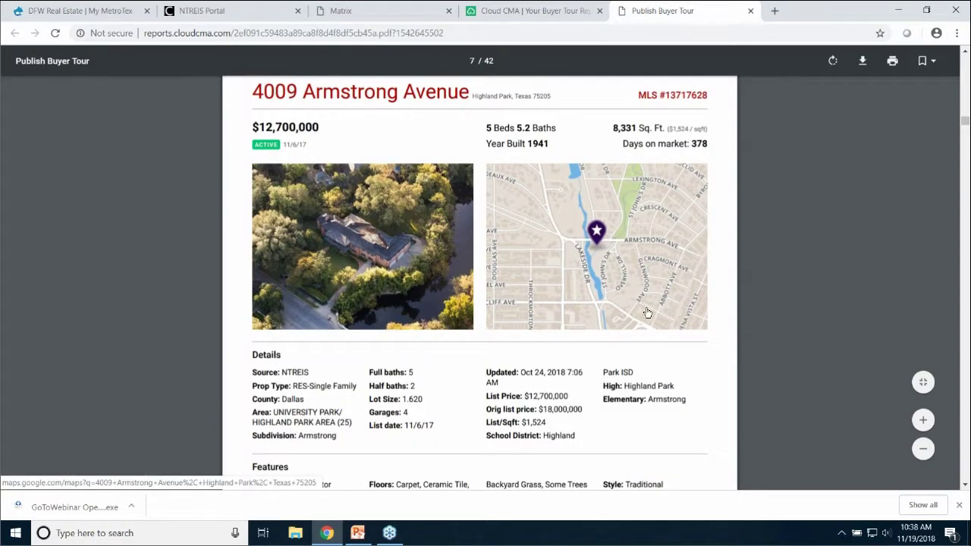
scroll(647, 319, down, 5)
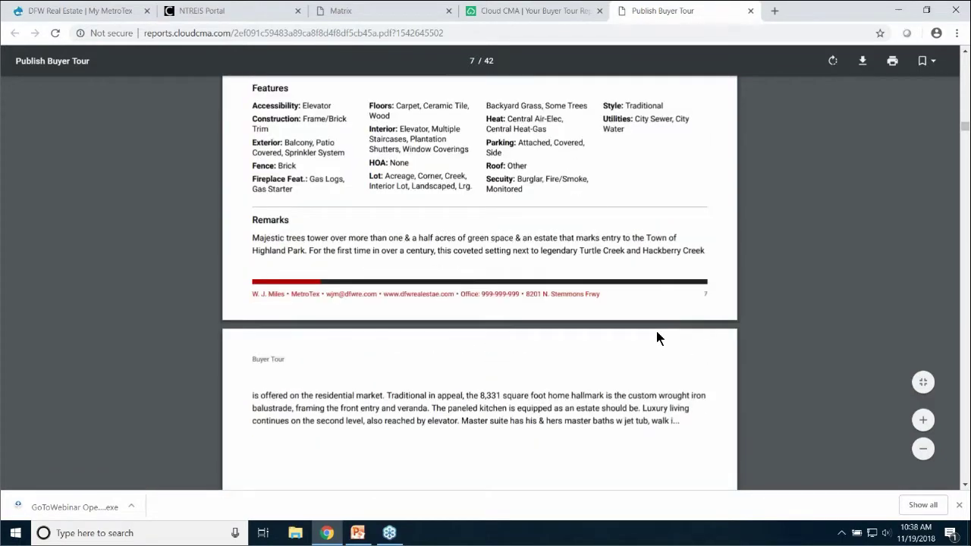
scroll(656, 338, down, 9)
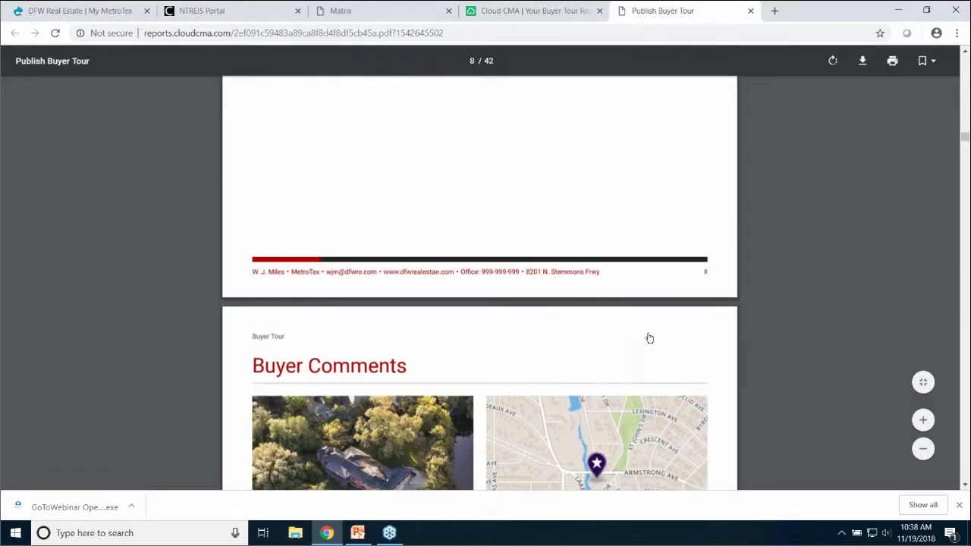
scroll(649, 337, down, 4)
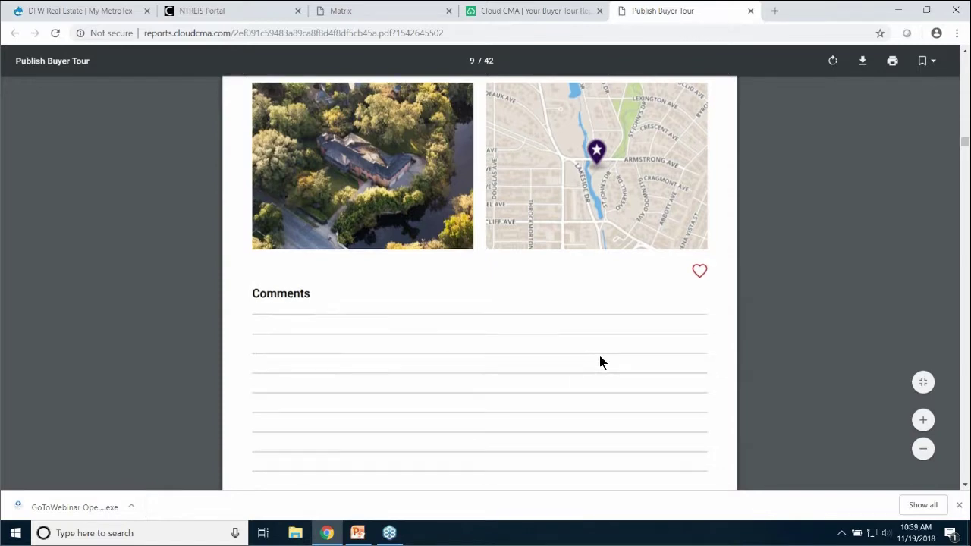
scroll(600, 355, down, 6)
scroll(601, 355, down, 2)
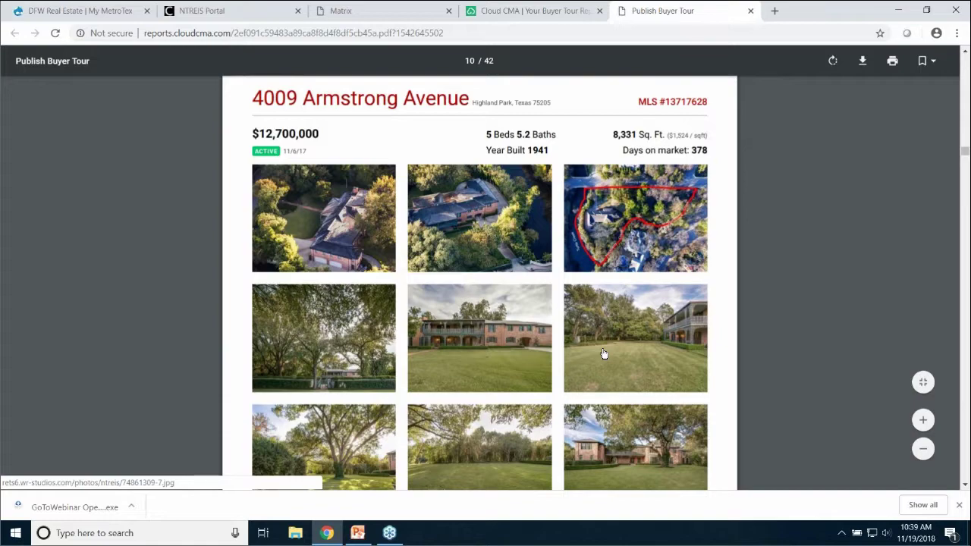
scroll(603, 353, down, 5)
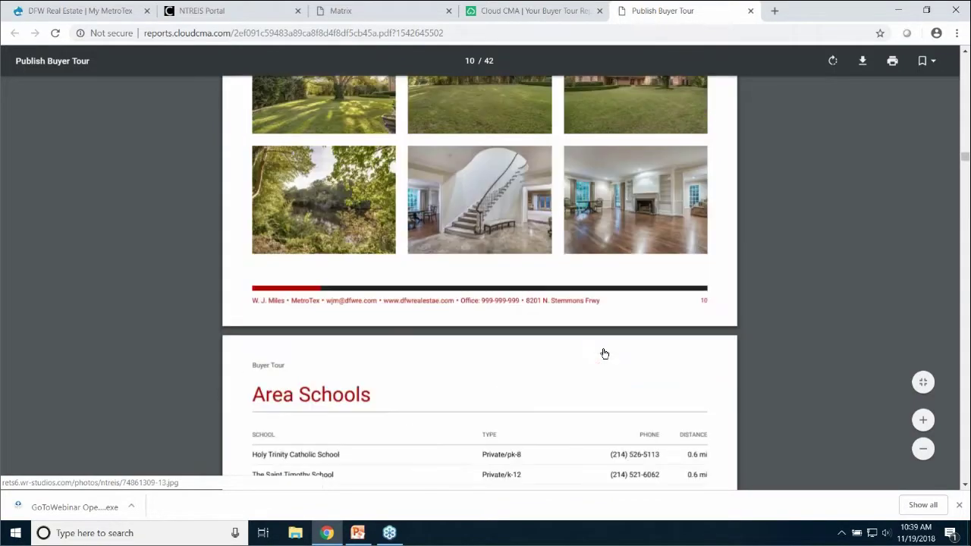
scroll(603, 351, down, 4)
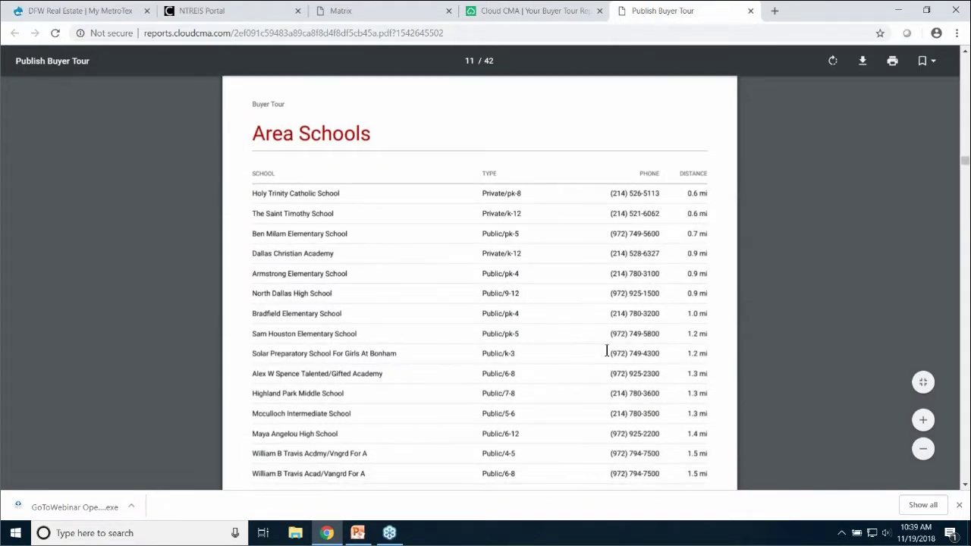
scroll(604, 351, down, 8)
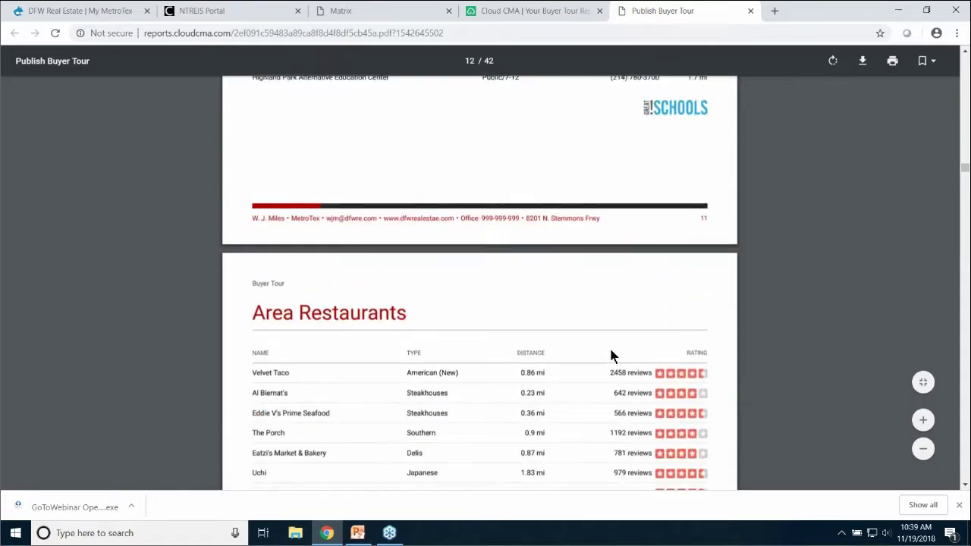
scroll(608, 349, down, 10)
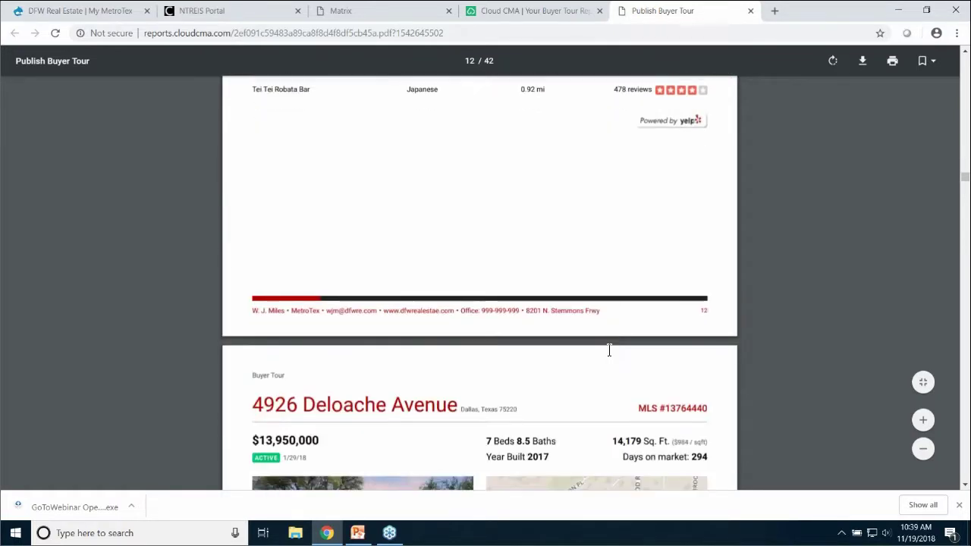
scroll(610, 355, down, 2)
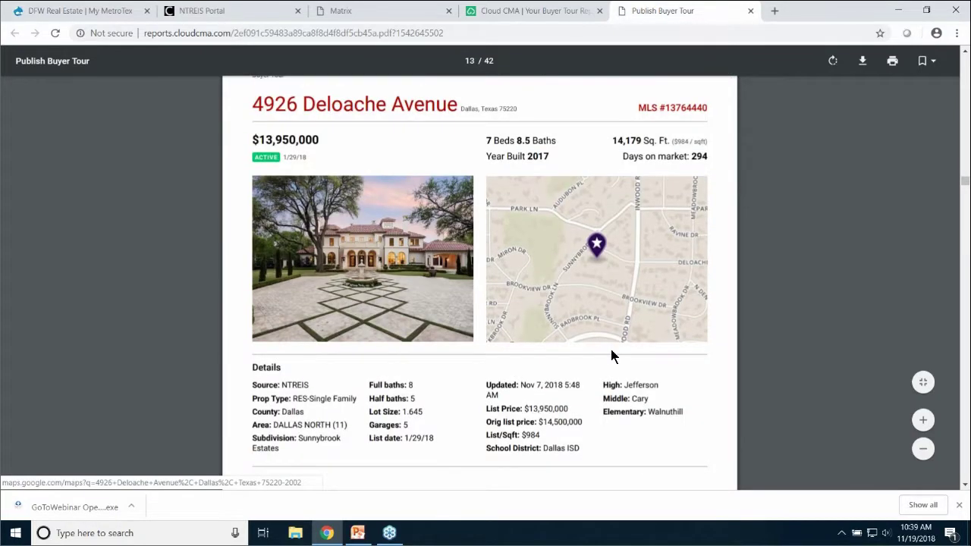
scroll(610, 349, down, 8)
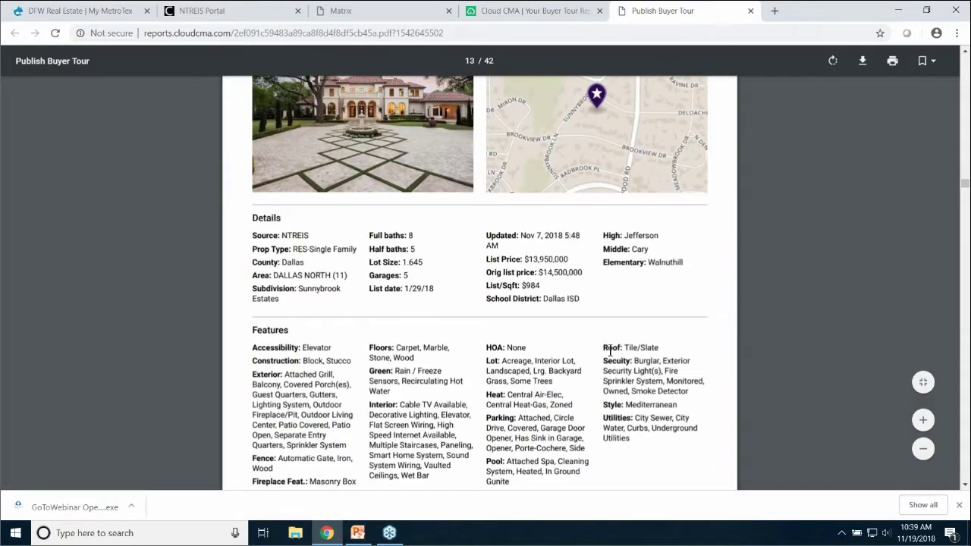
scroll(613, 356, down, 15)
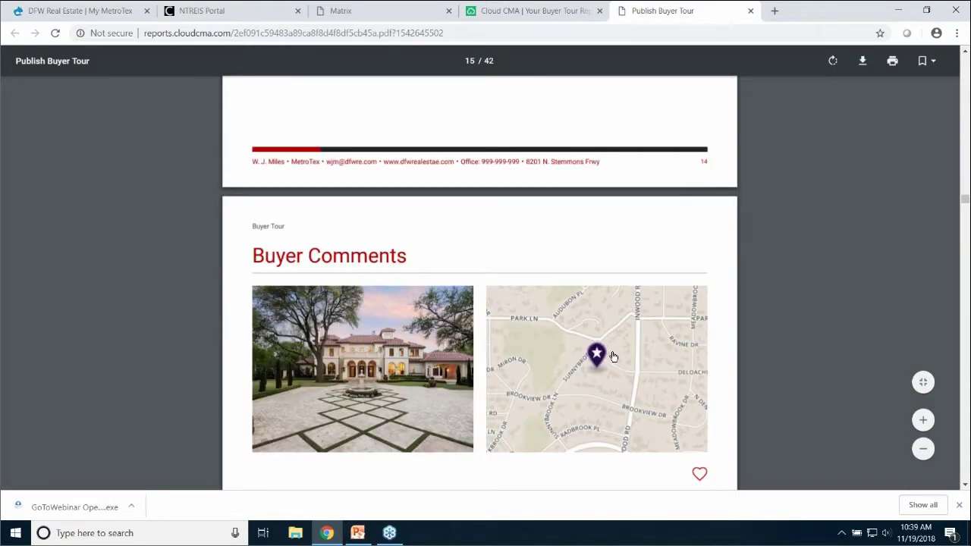
scroll(613, 355, down, 10)
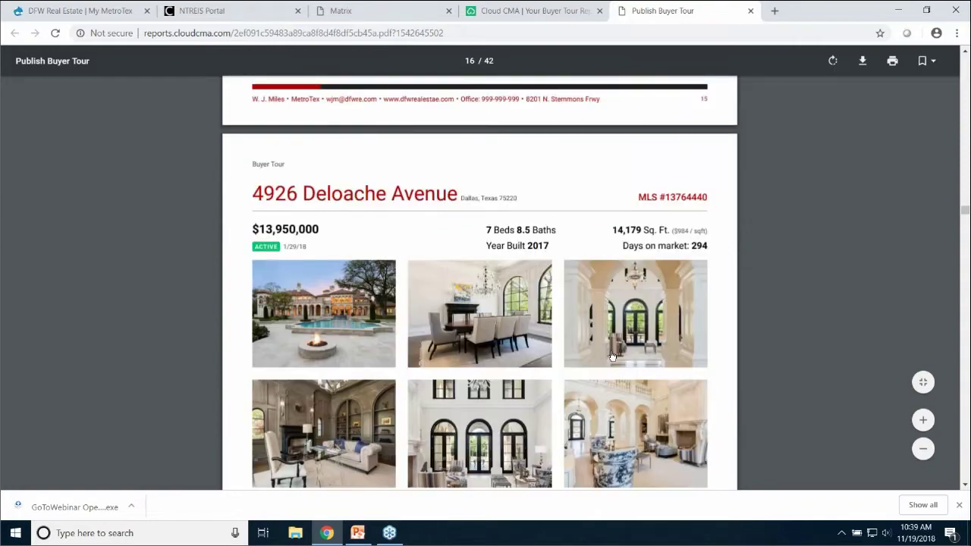
scroll(609, 354, down, 12)
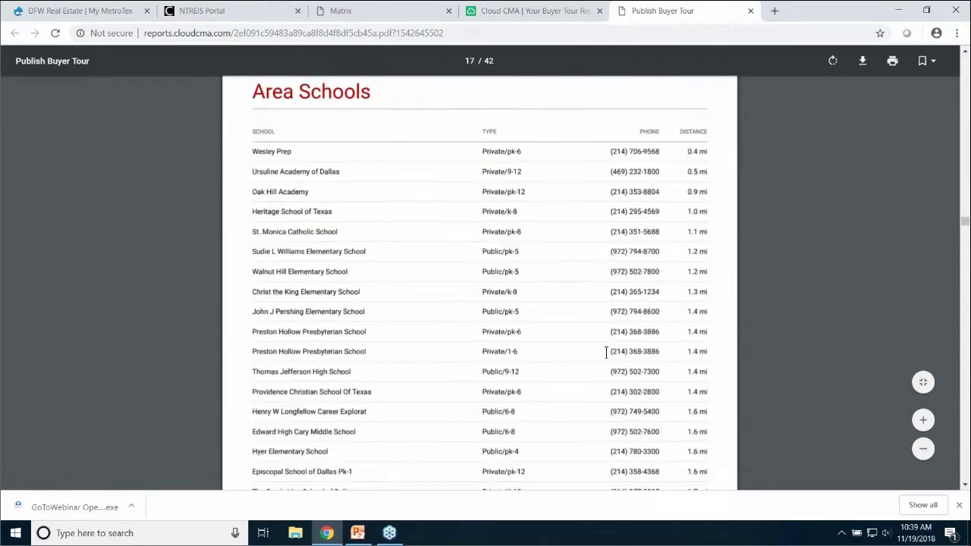
scroll(605, 354, down, 15)
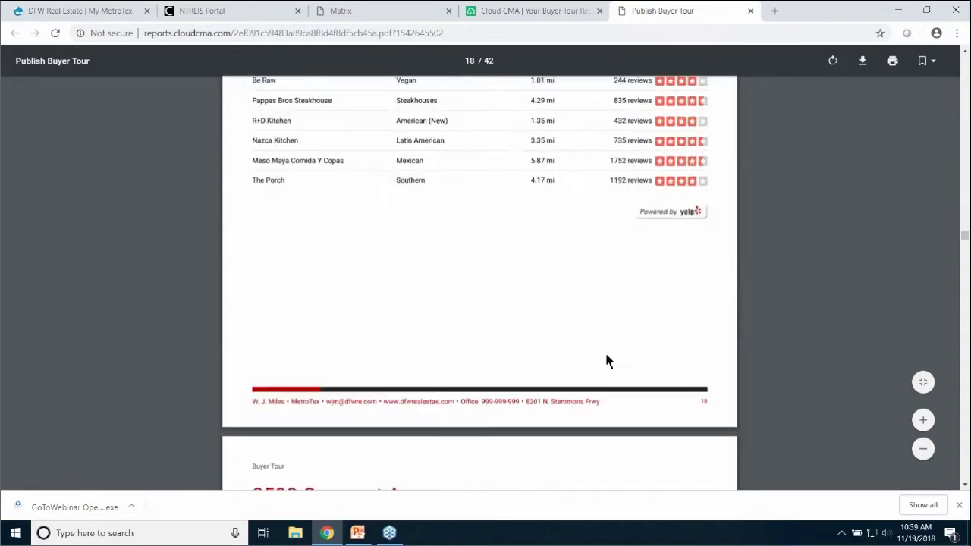
scroll(607, 351, down, 8)
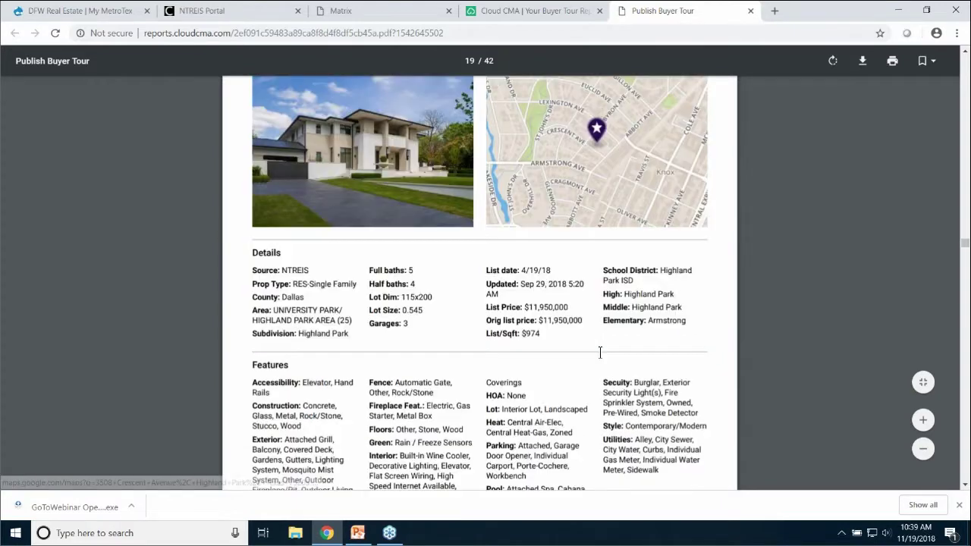
click(750, 11)
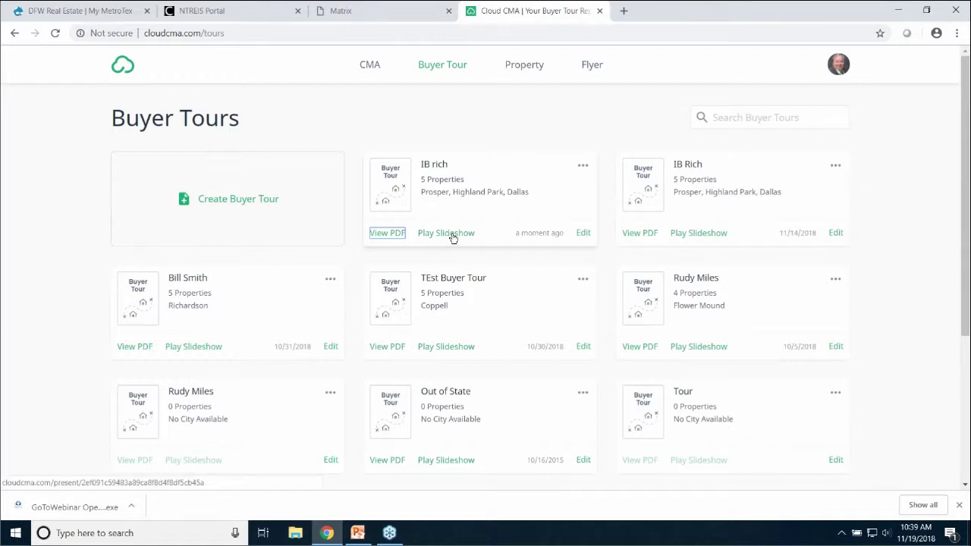
click(452, 234)
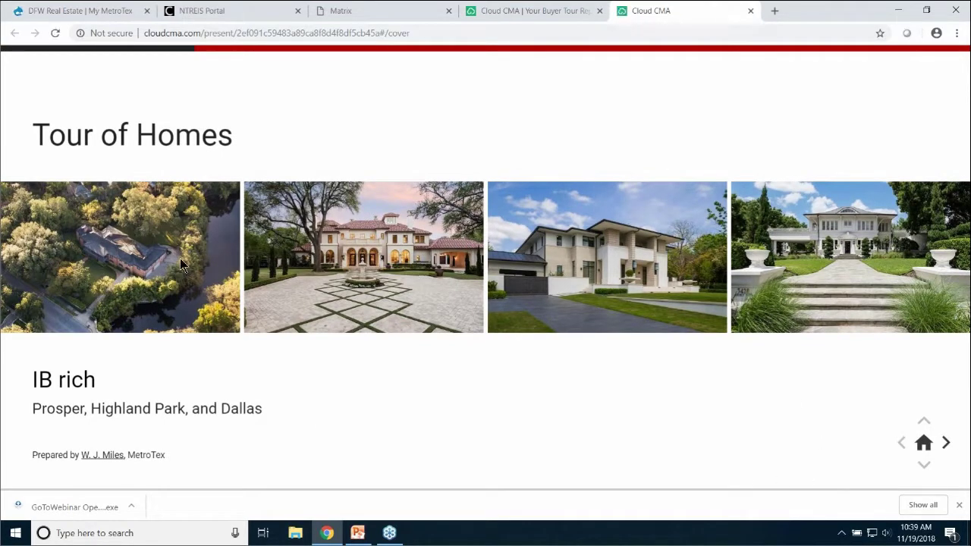
click(946, 444)
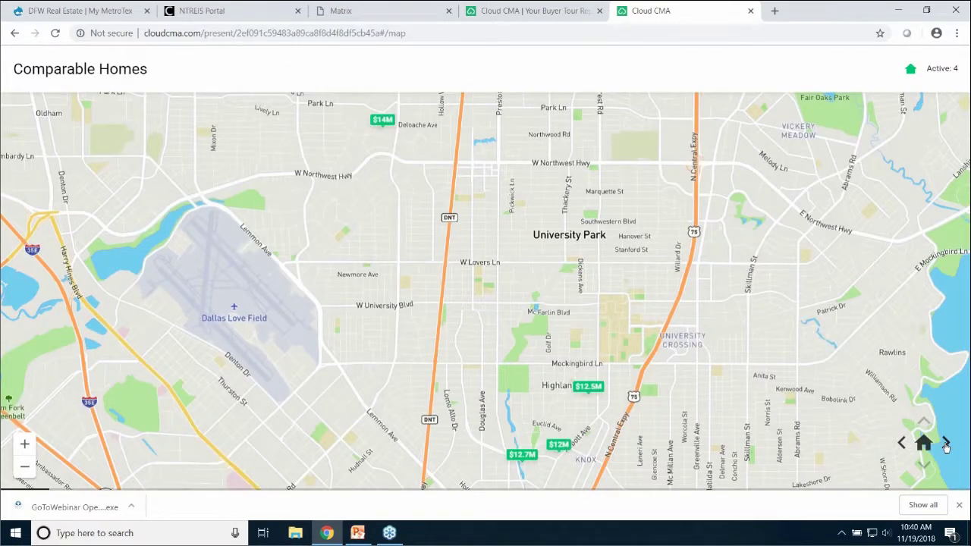
click(946, 444)
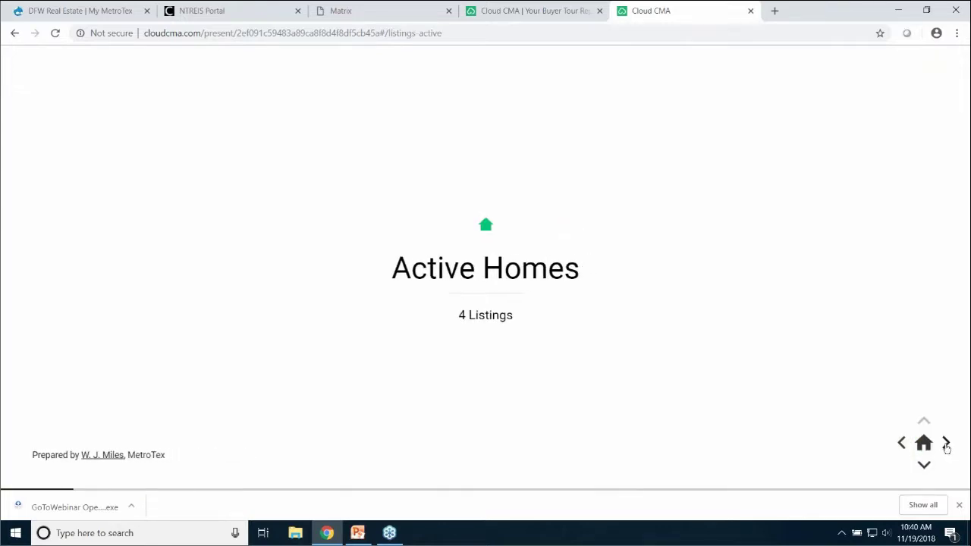
click(946, 443)
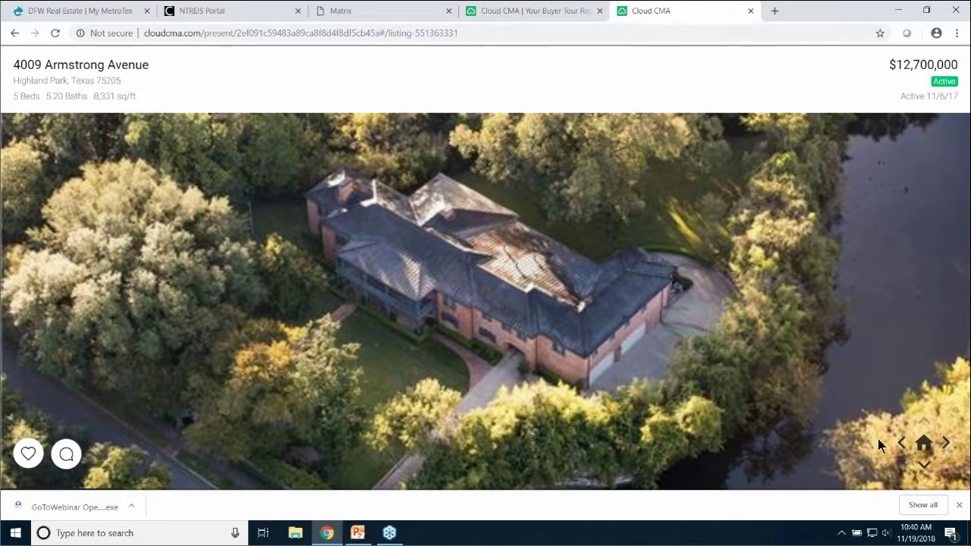
click(924, 466)
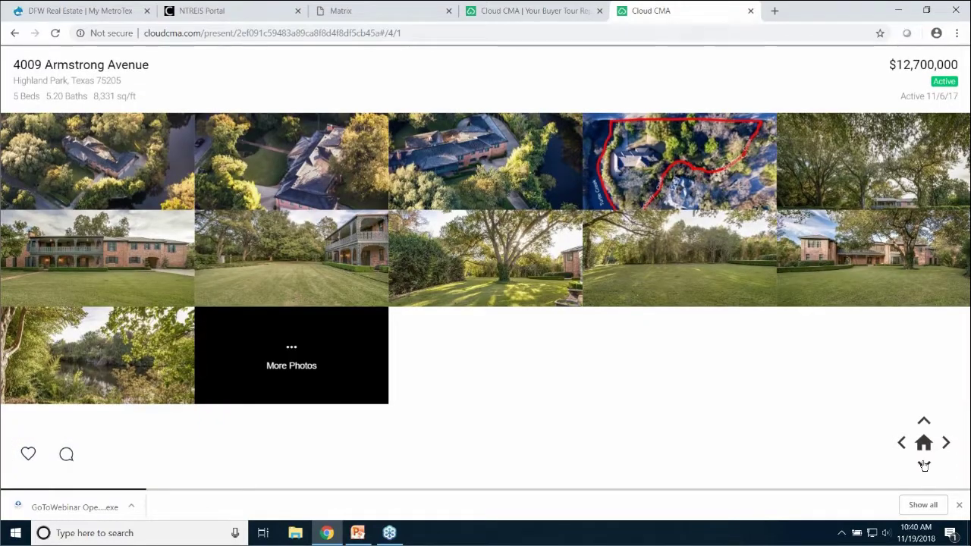
click(924, 466)
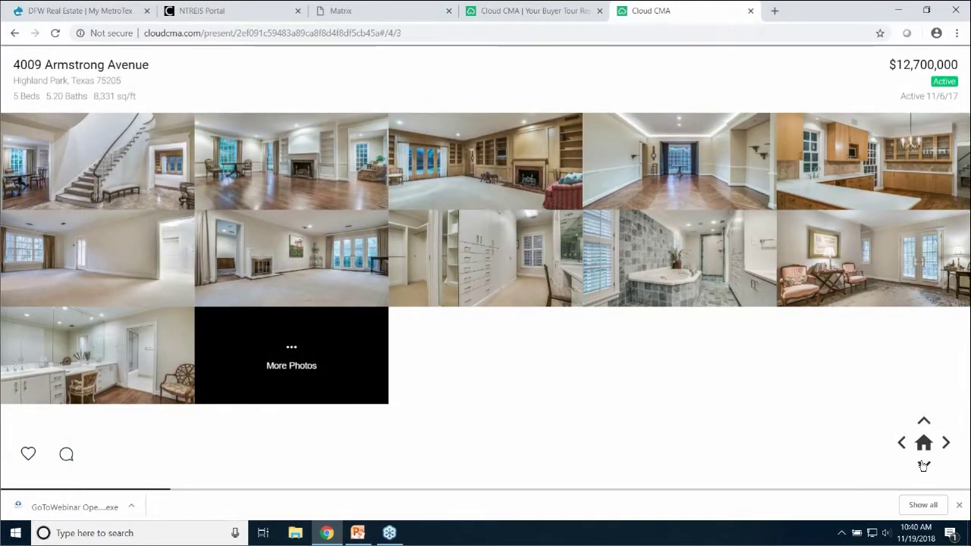
click(924, 466)
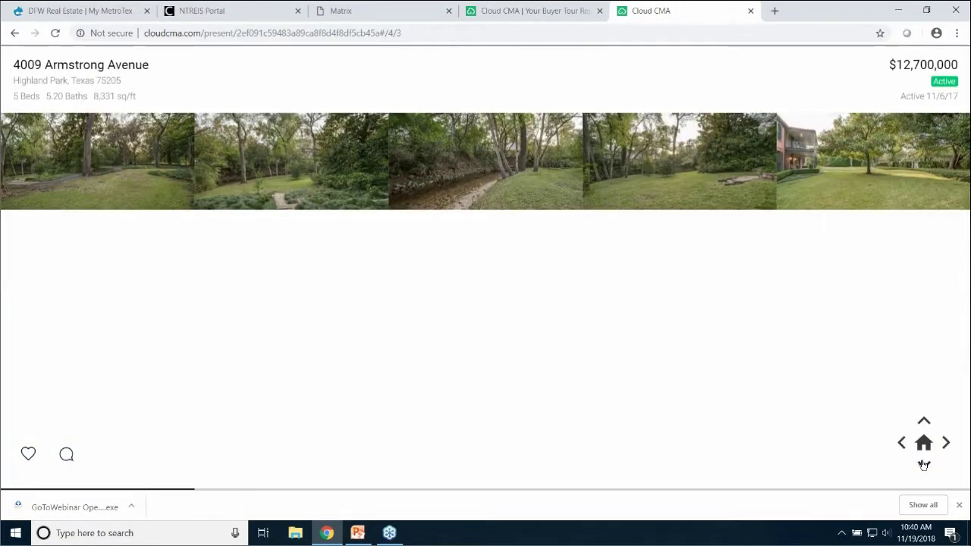
click(924, 466)
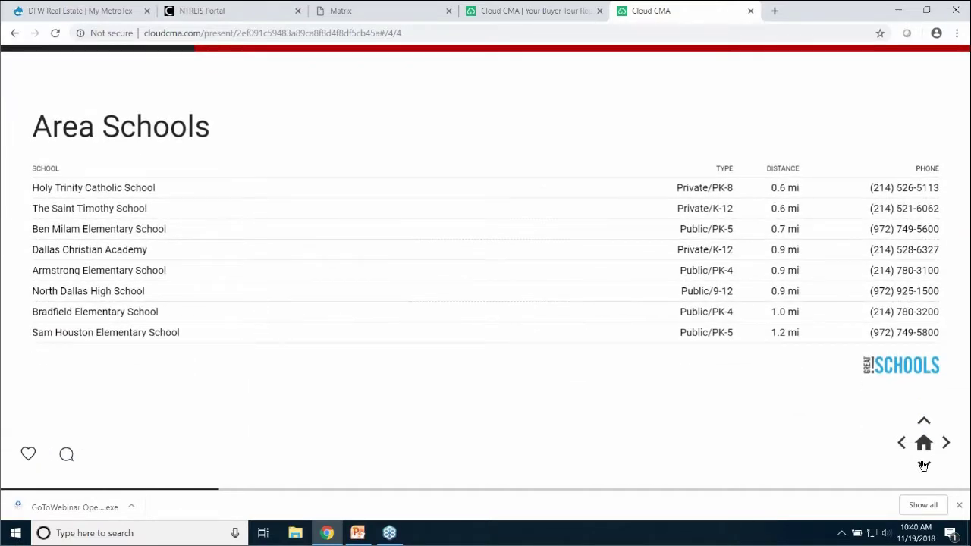
click(924, 466)
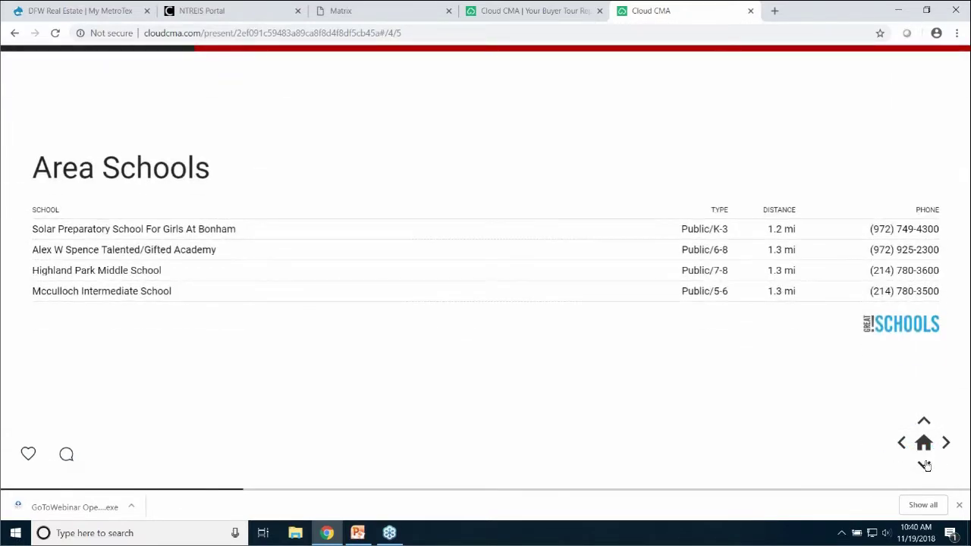
click(924, 465)
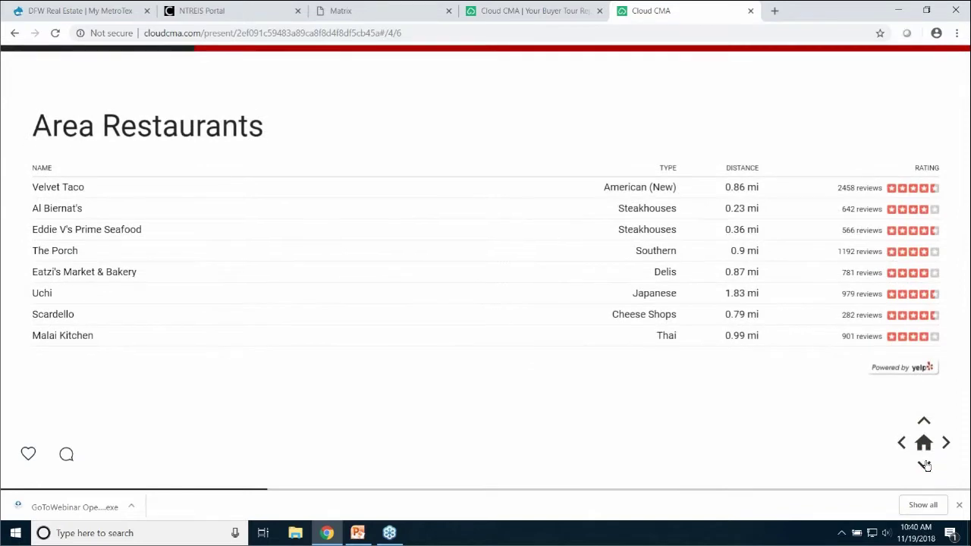
click(925, 462)
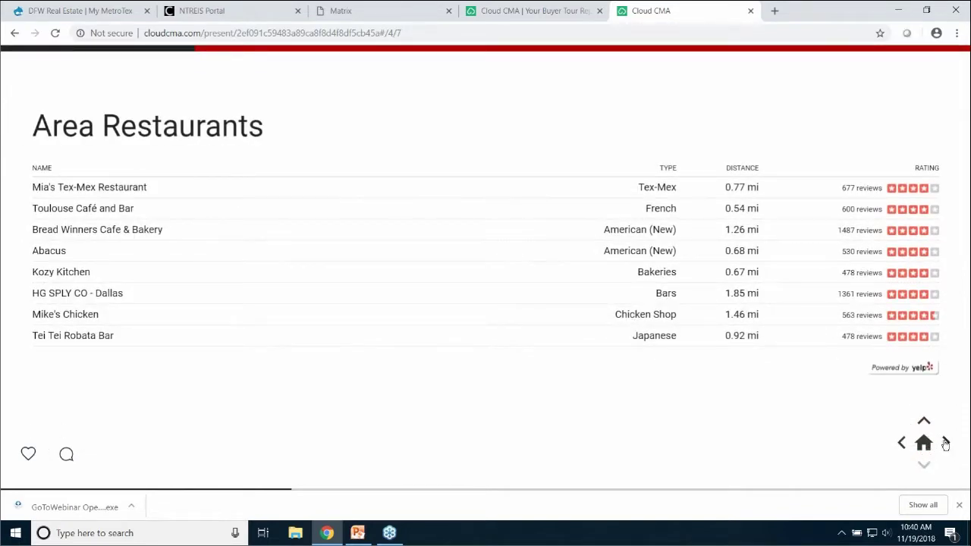
click(944, 443)
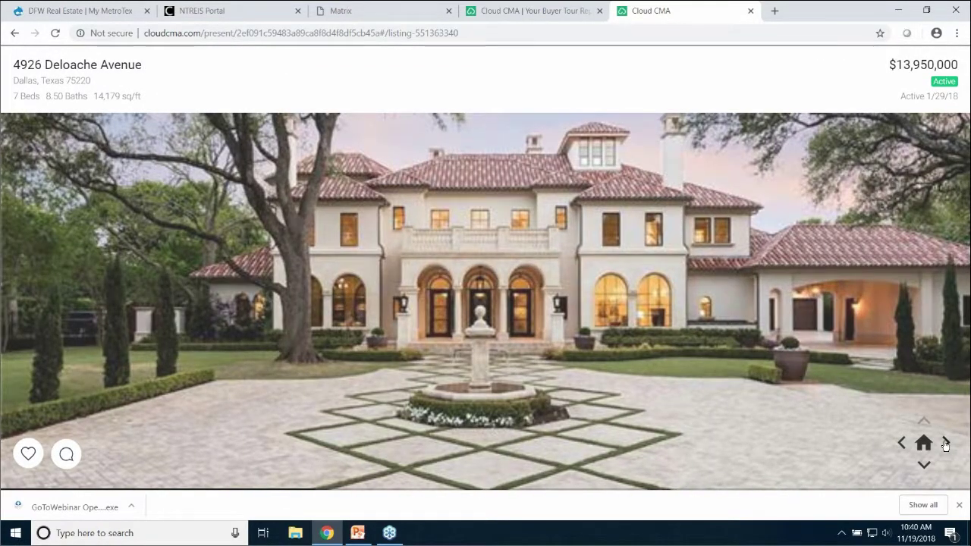
click(944, 443)
click(925, 466)
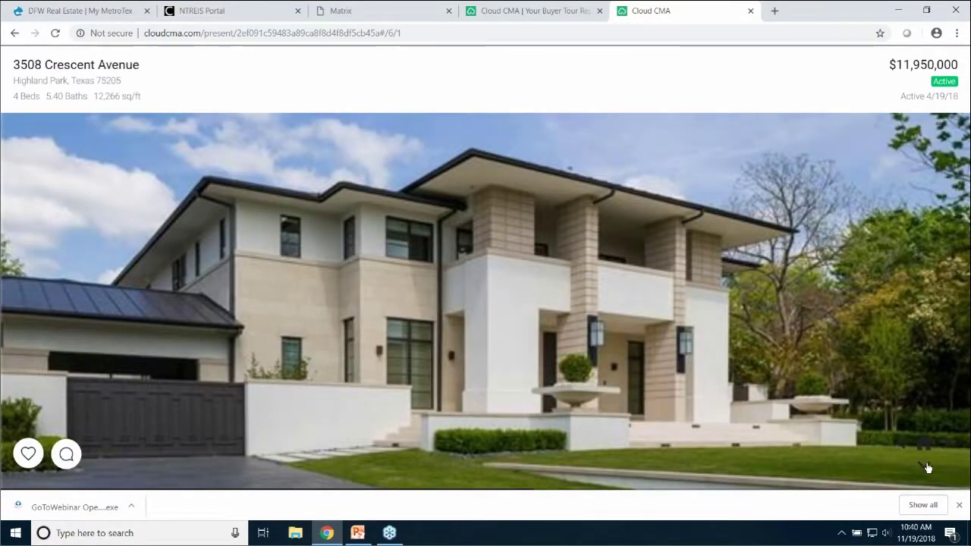
click(926, 466)
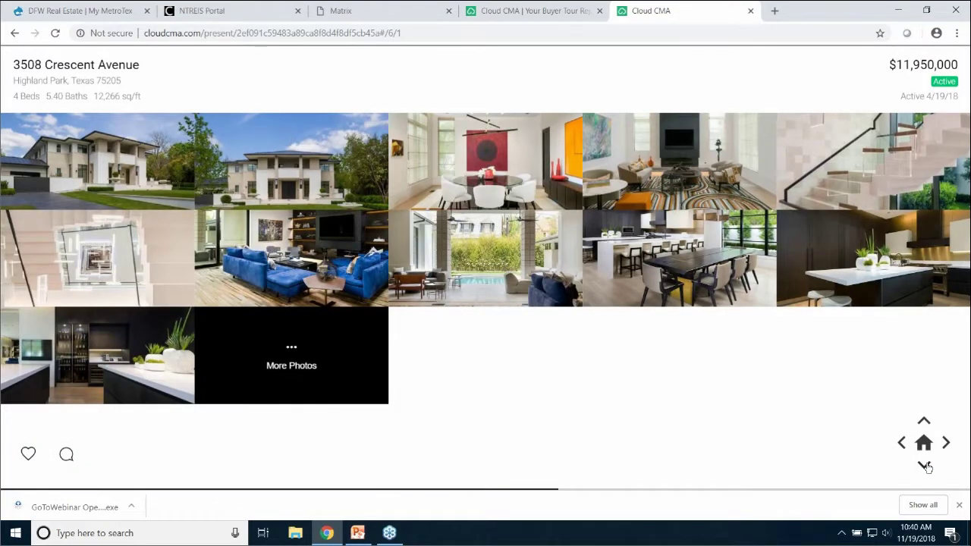
click(925, 466)
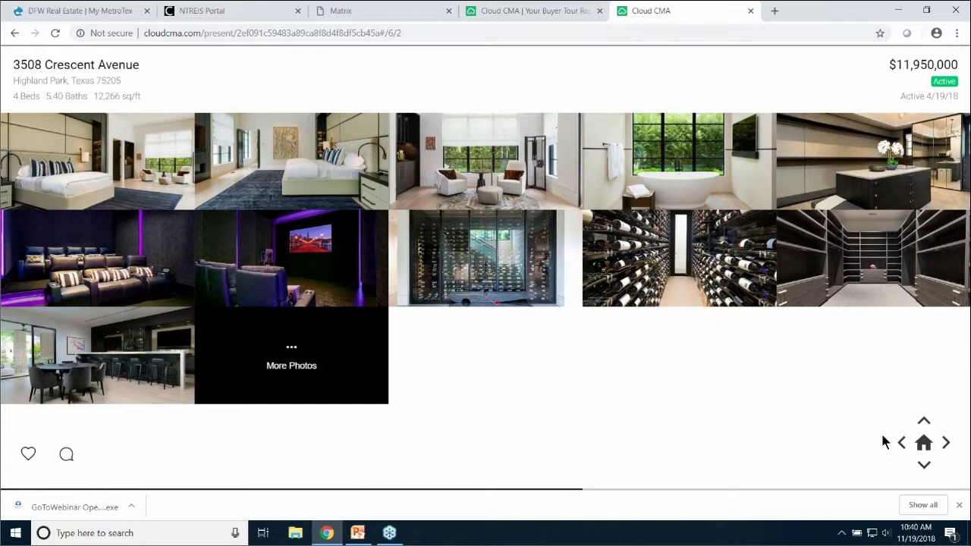
click(723, 262)
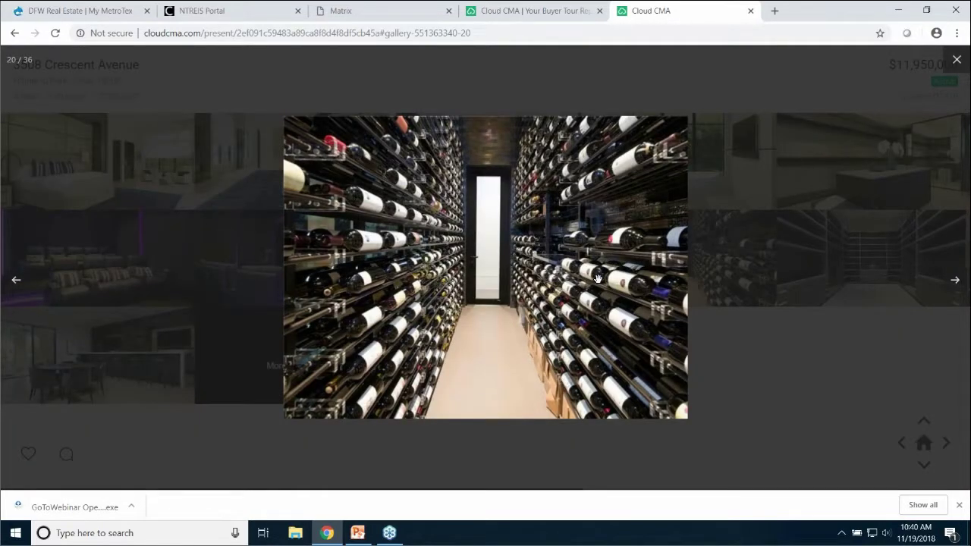
click(614, 268)
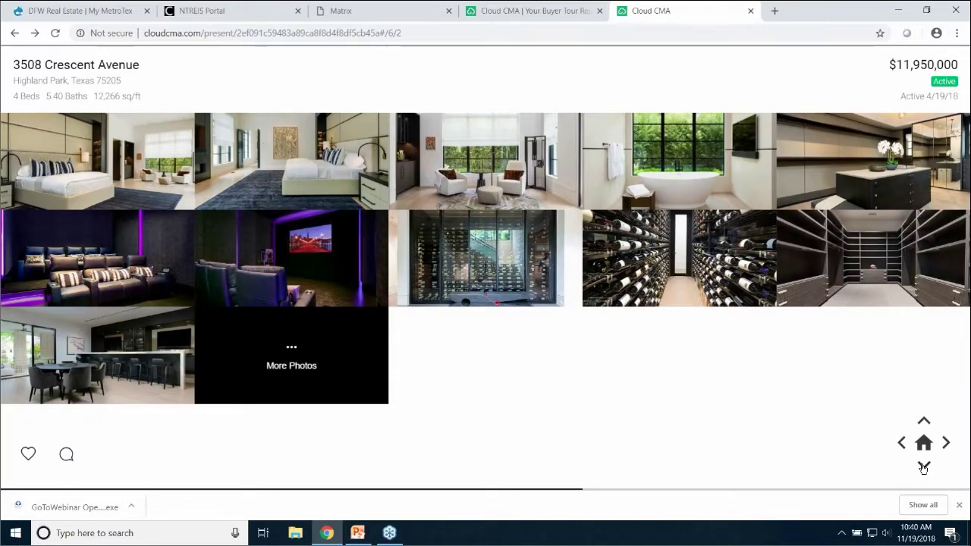
click(924, 465)
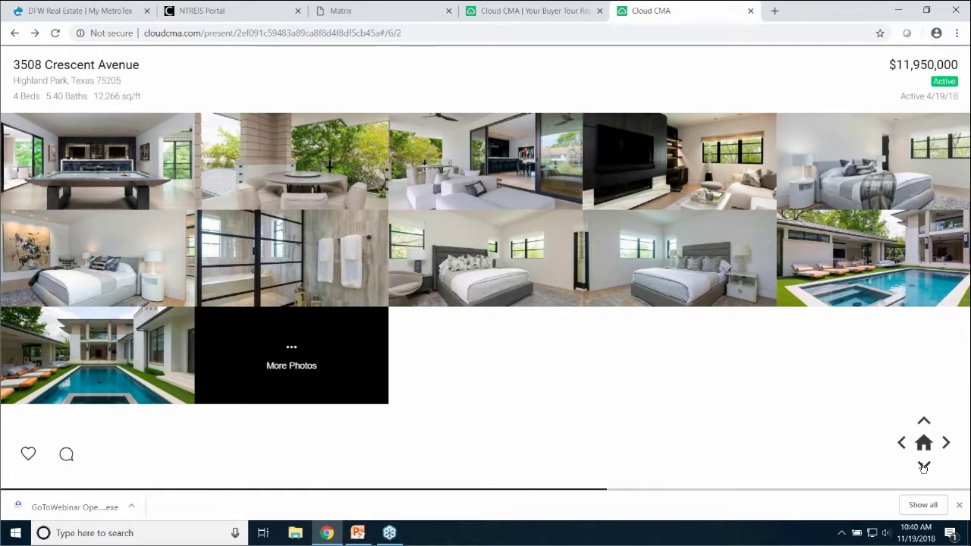
click(924, 465)
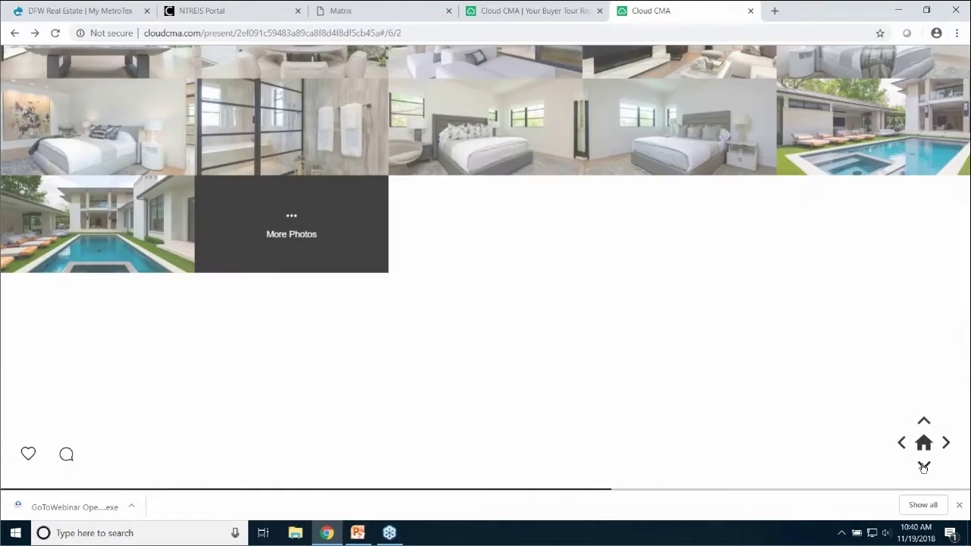
click(924, 465)
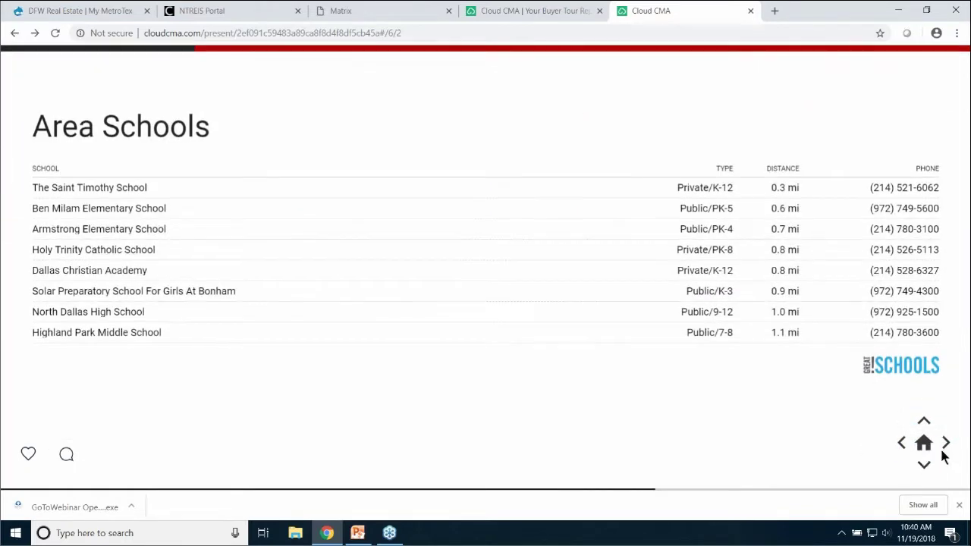
click(946, 443)
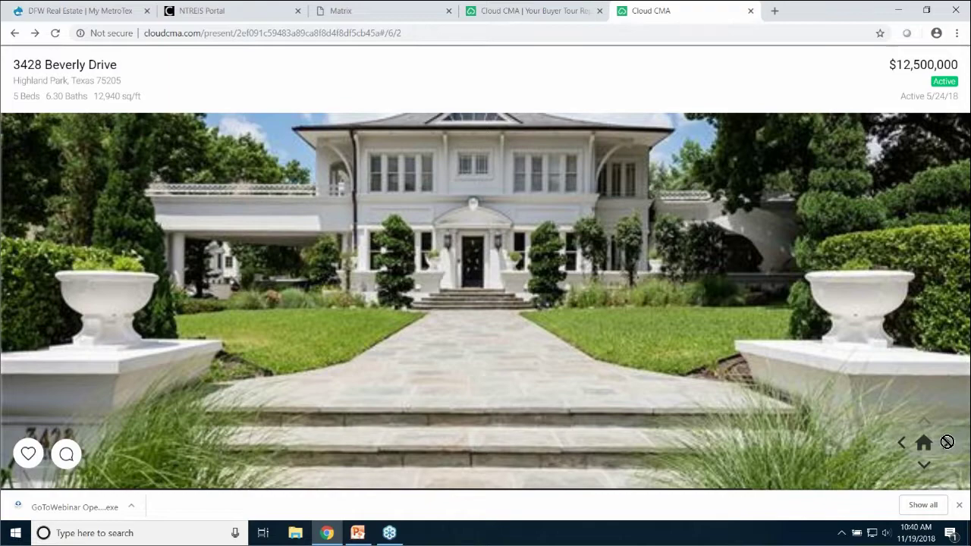
click(946, 443)
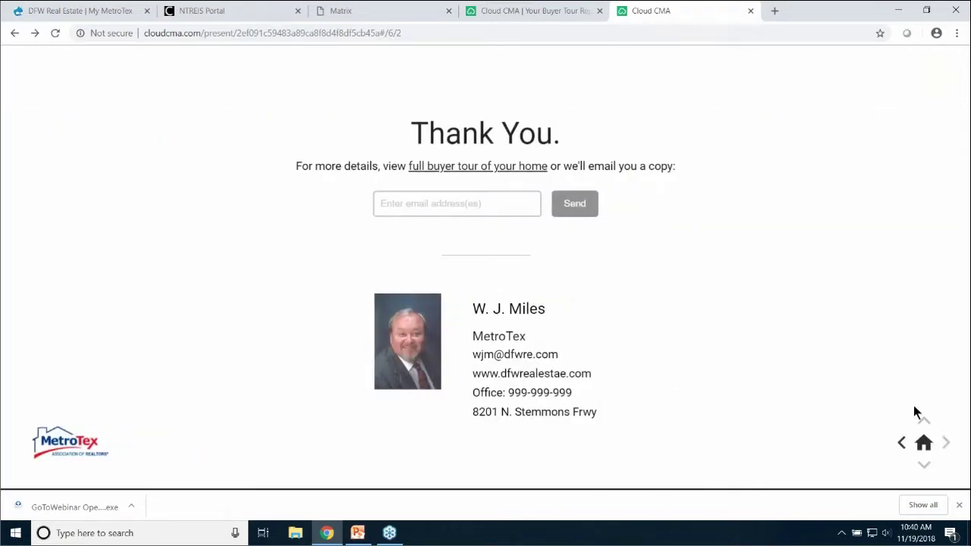
click(750, 11)
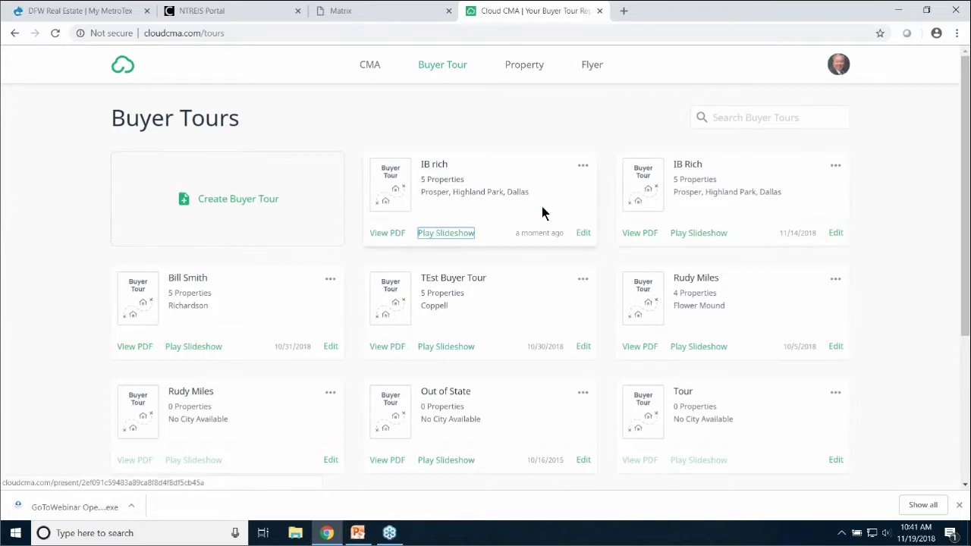
click(584, 168)
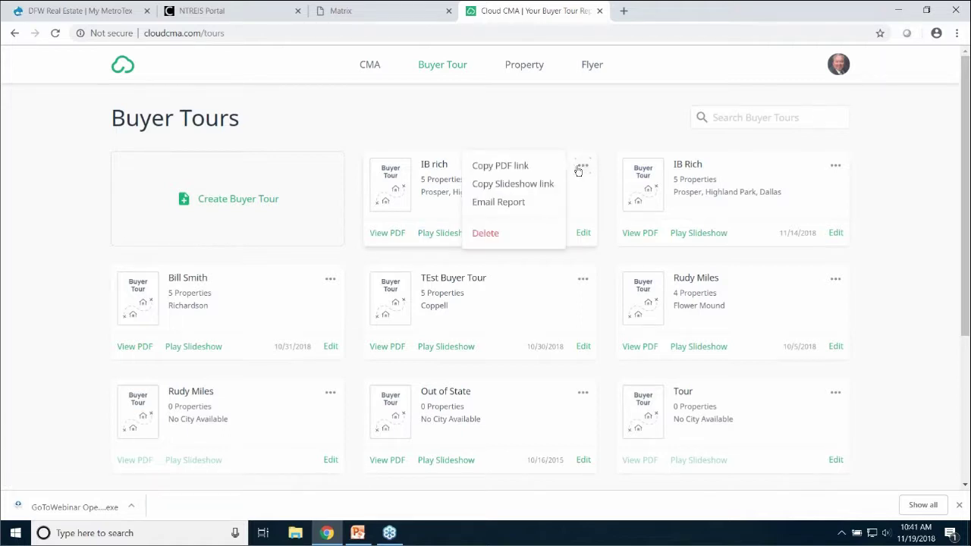
click(520, 167)
click(623, 11)
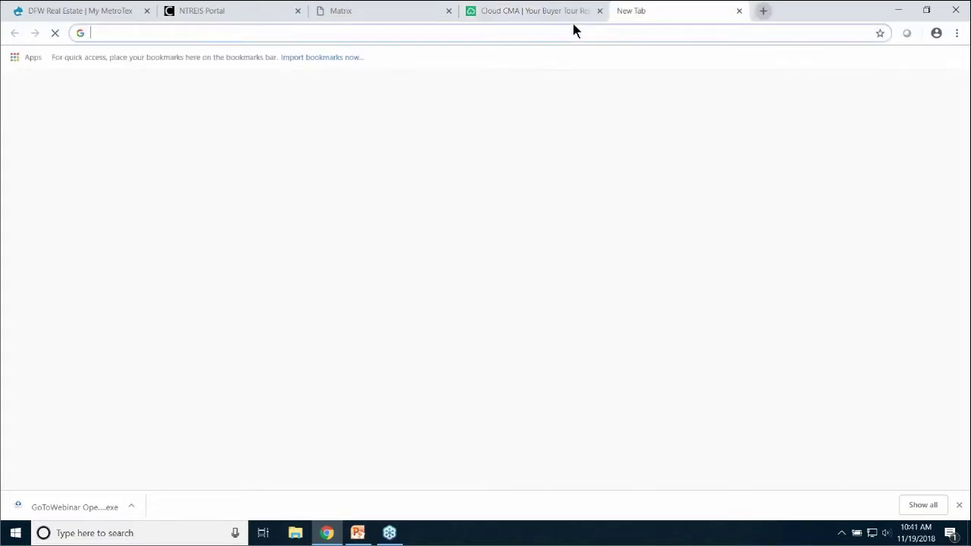
click(447, 33)
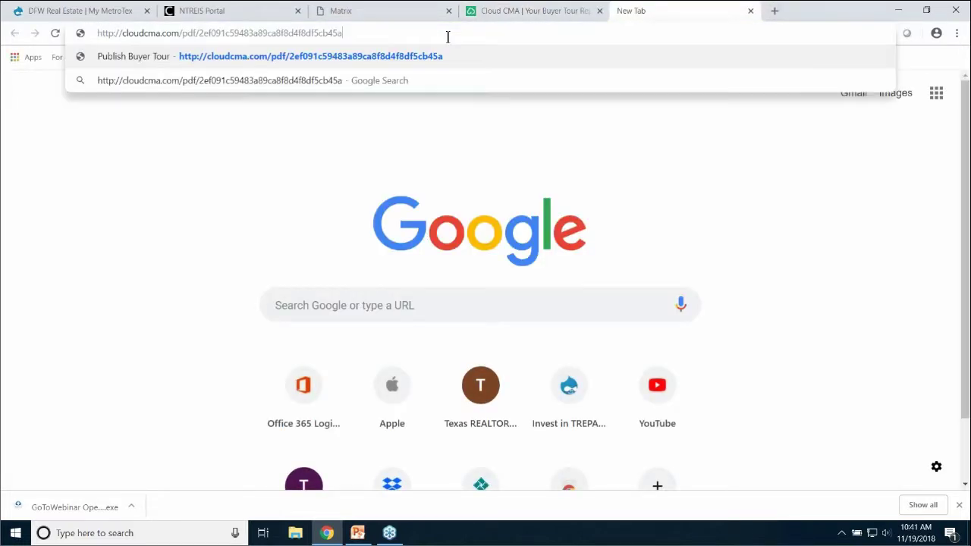
key(Return)
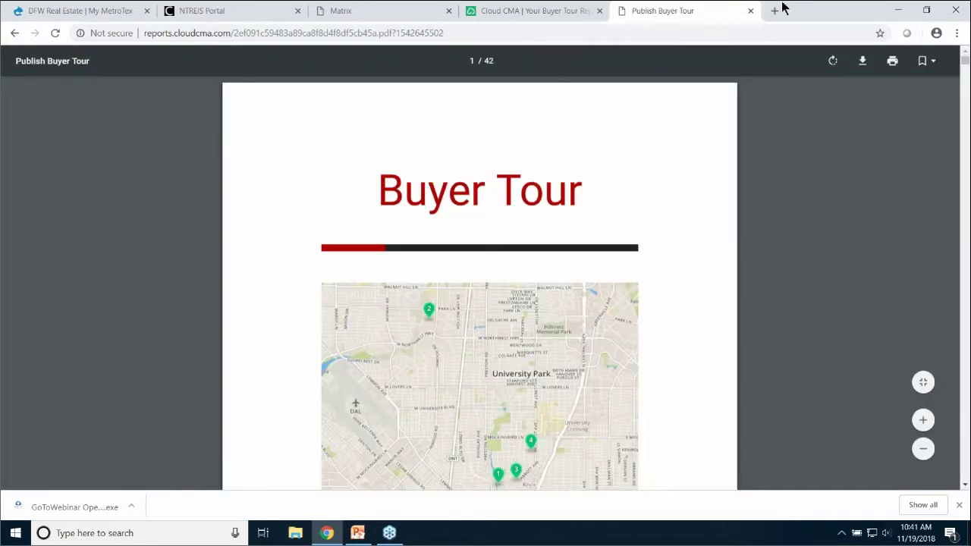
click(750, 11)
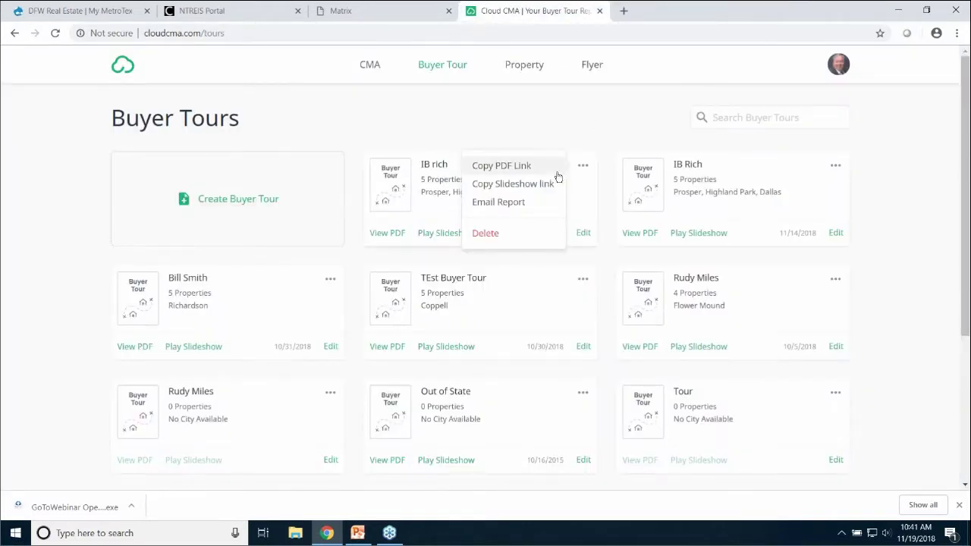
click(504, 185)
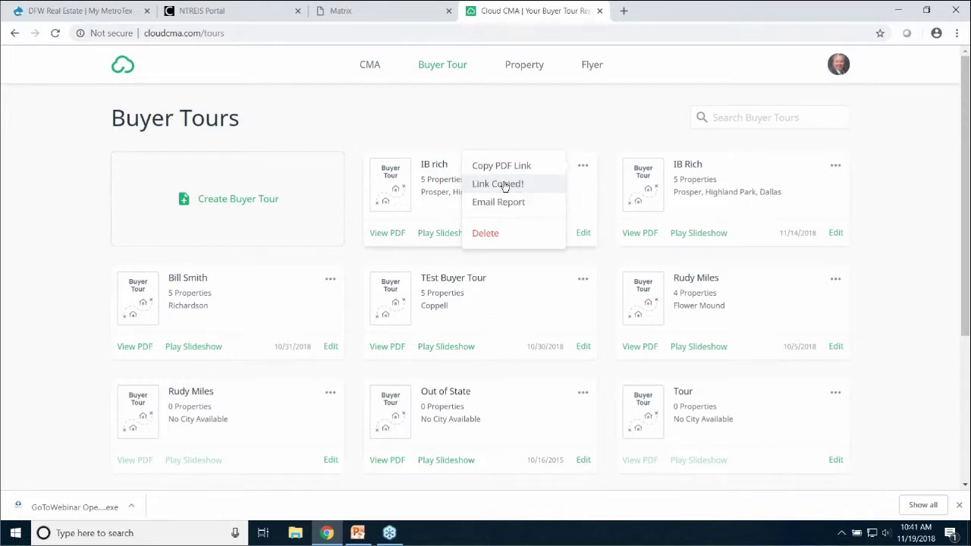
click(622, 10)
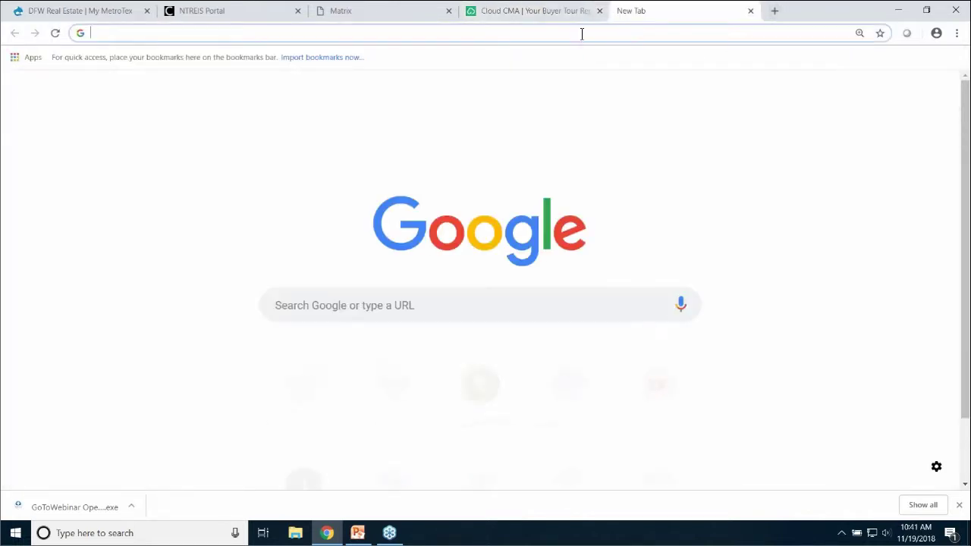
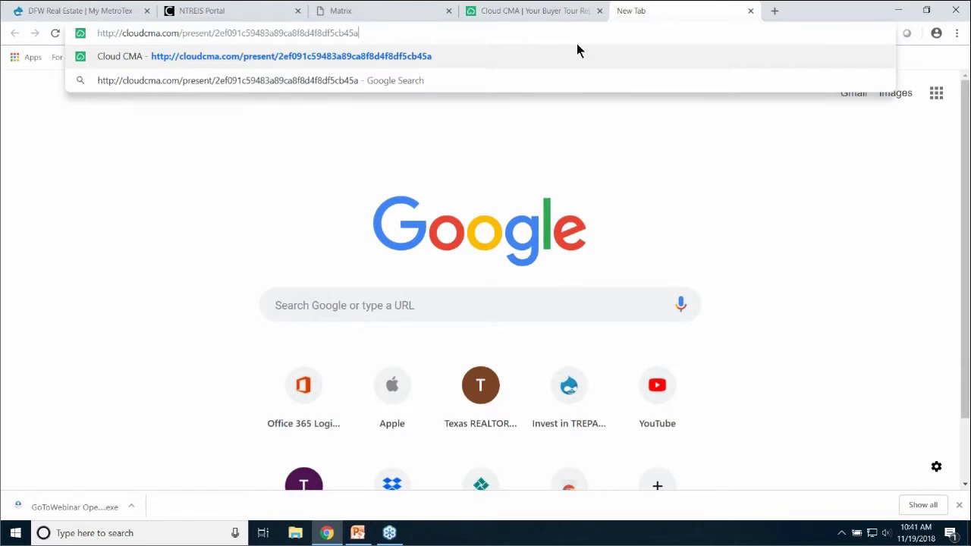
key(Return)
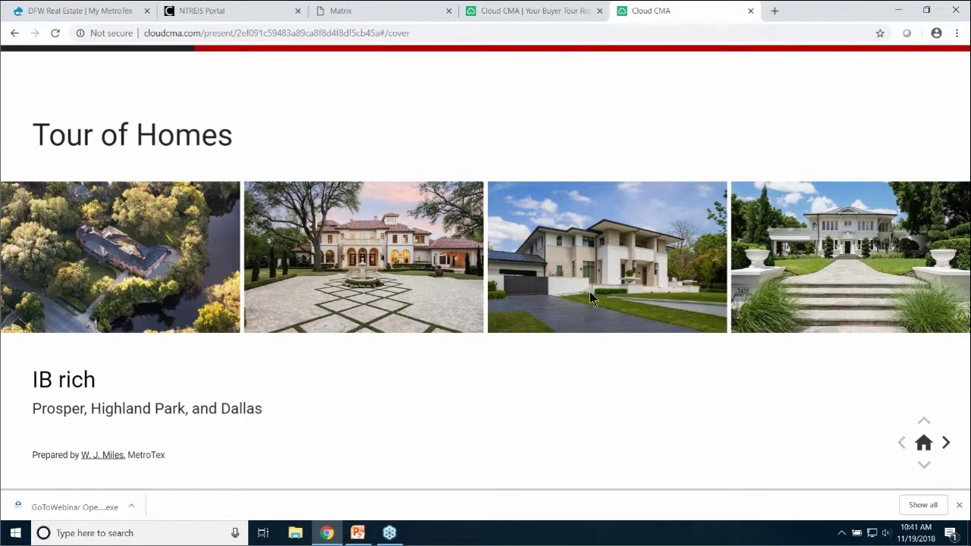
click(751, 11)
click(582, 165)
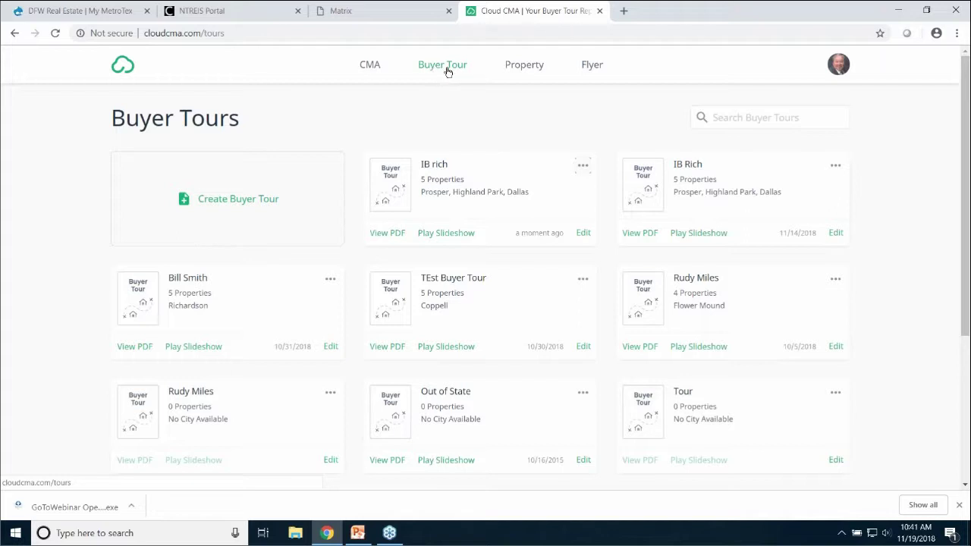
Glance at the Property reports page, then switch to the saved Flyers list
click(527, 67)
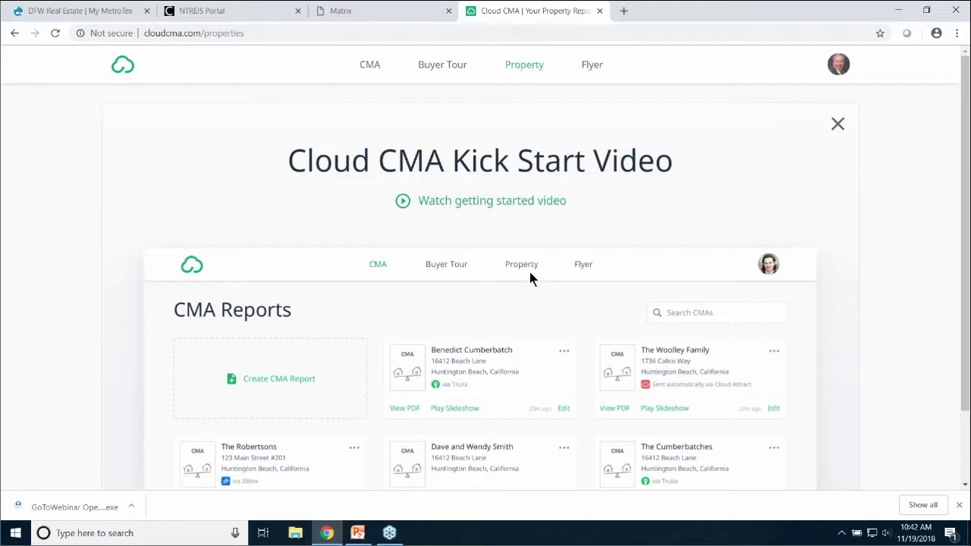
click(593, 67)
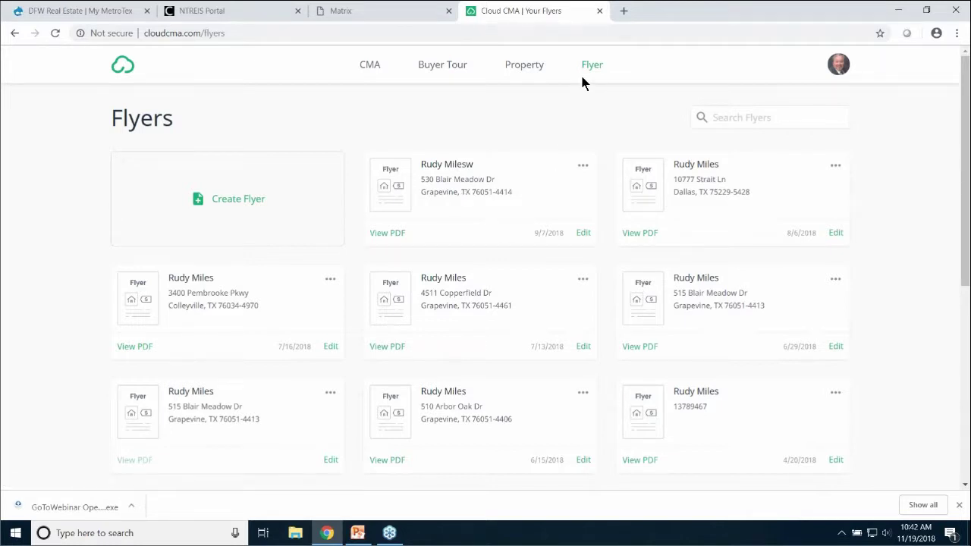
click(389, 233)
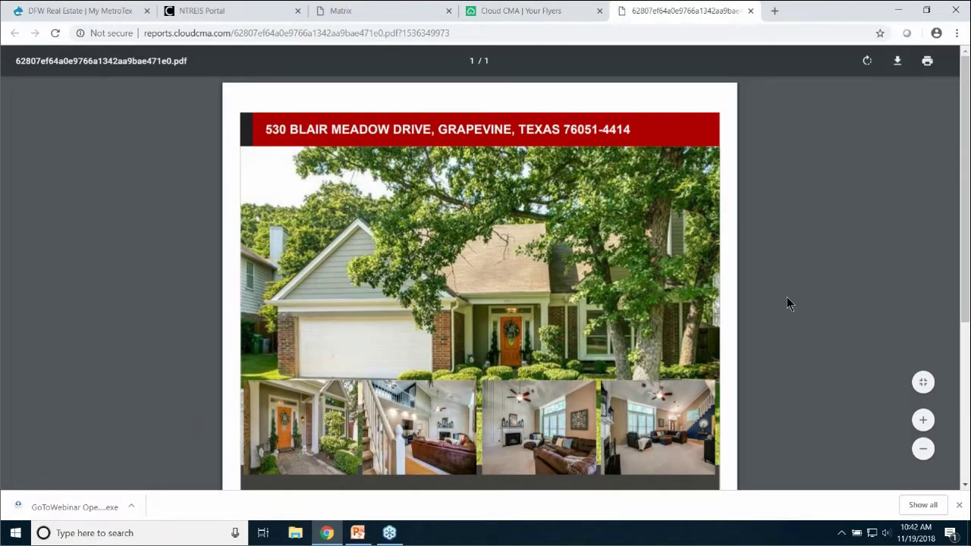
scroll(787, 298, down, 4)
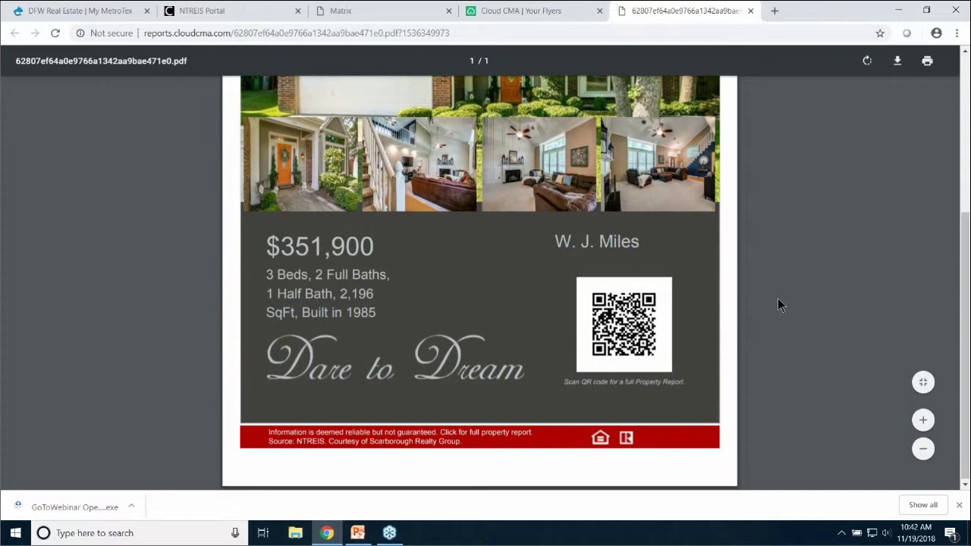
scroll(777, 299, up, 3)
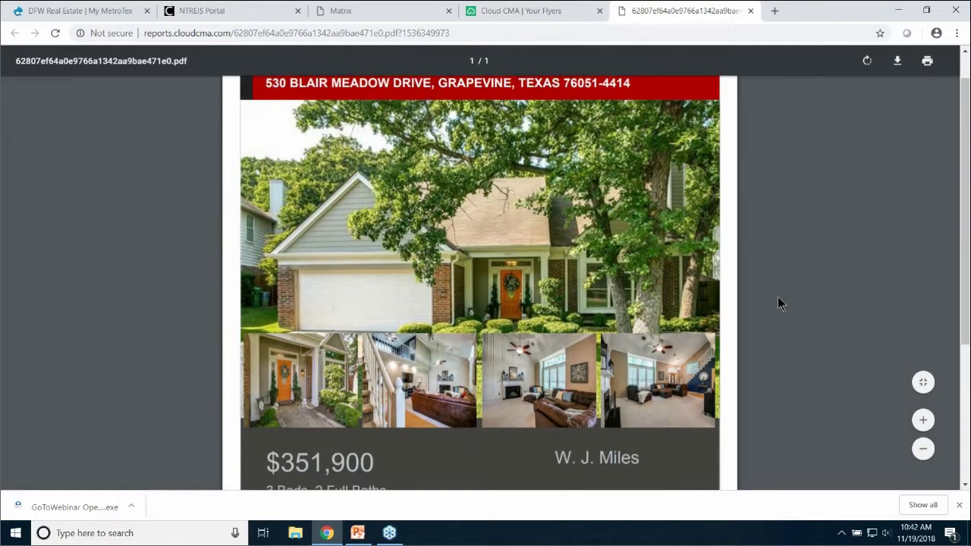
scroll(776, 298, down, 1)
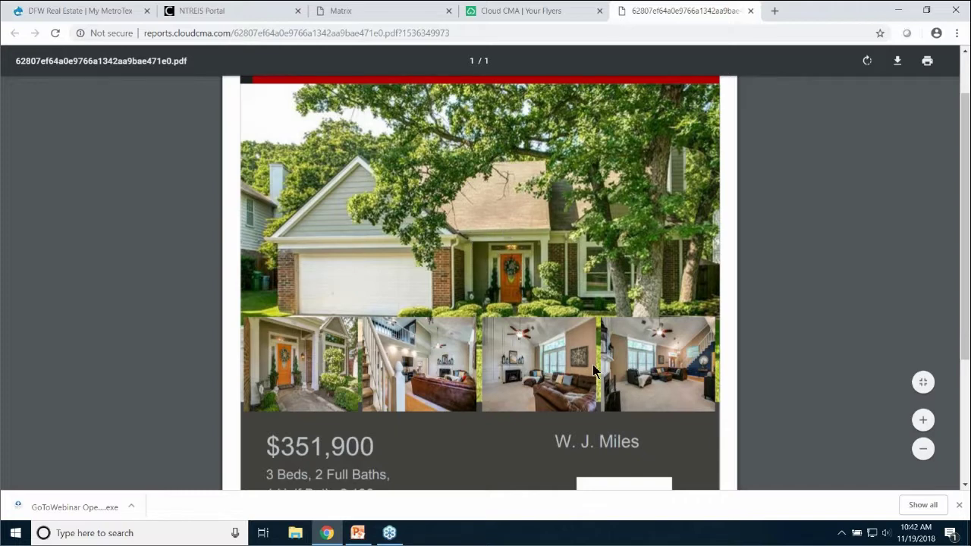
scroll(593, 364, down, 2)
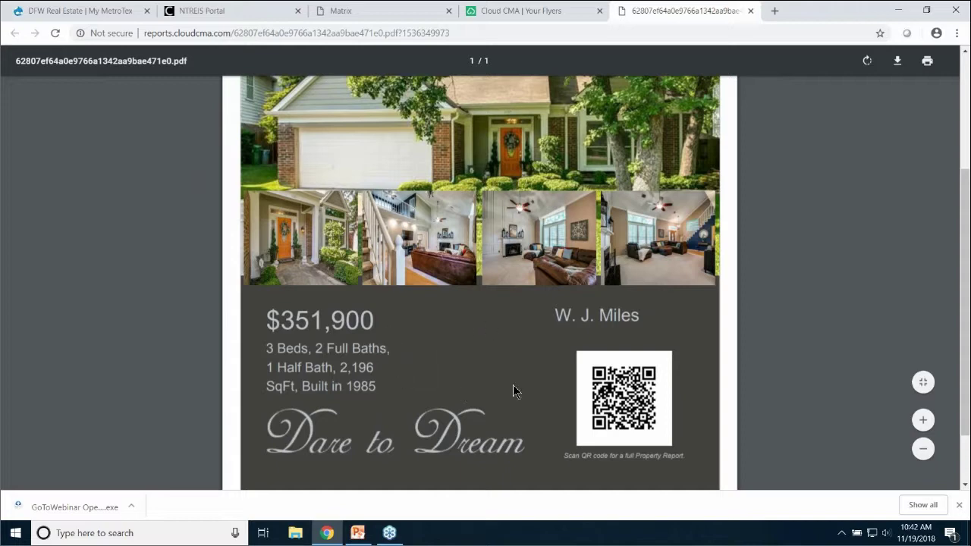
scroll(615, 313, up, 3)
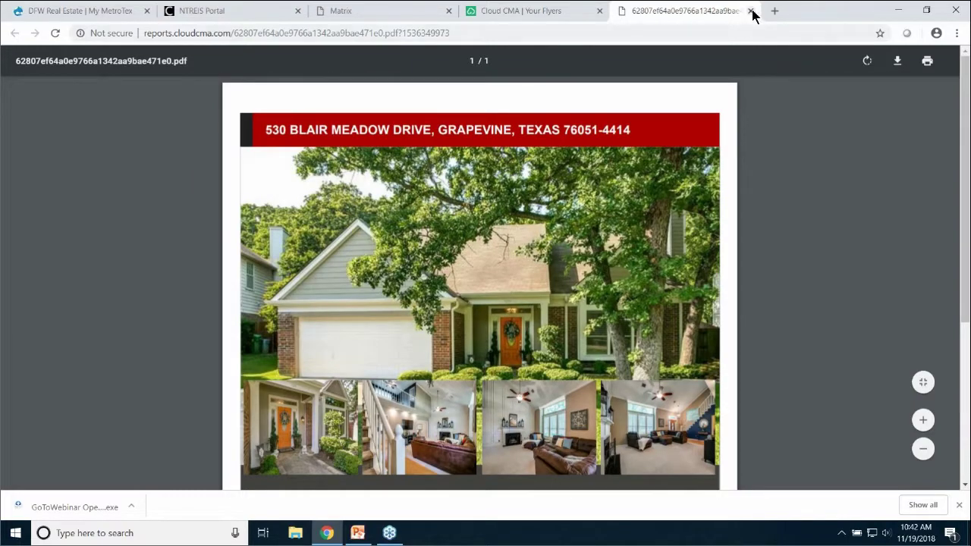
click(750, 11)
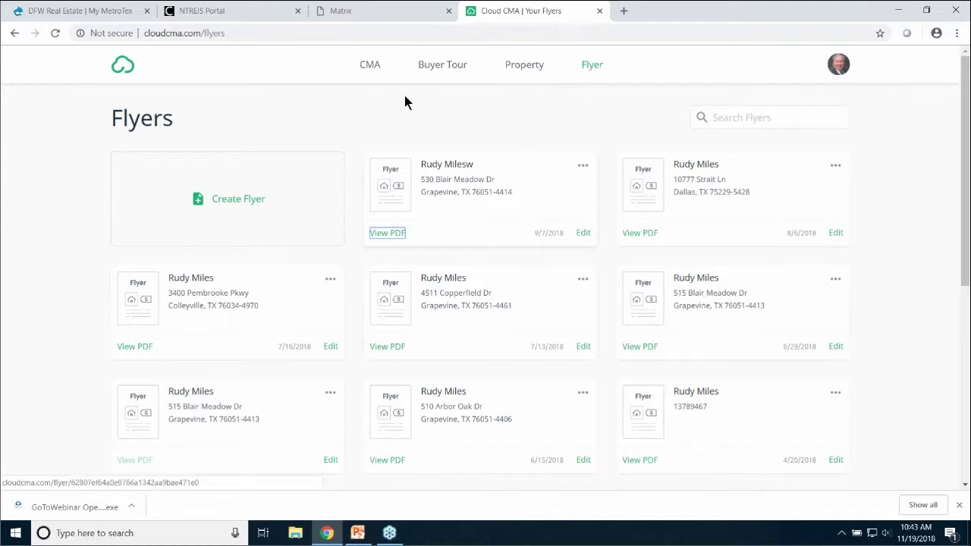
Go back to the CMA Reports list and open the account menu
click(365, 68)
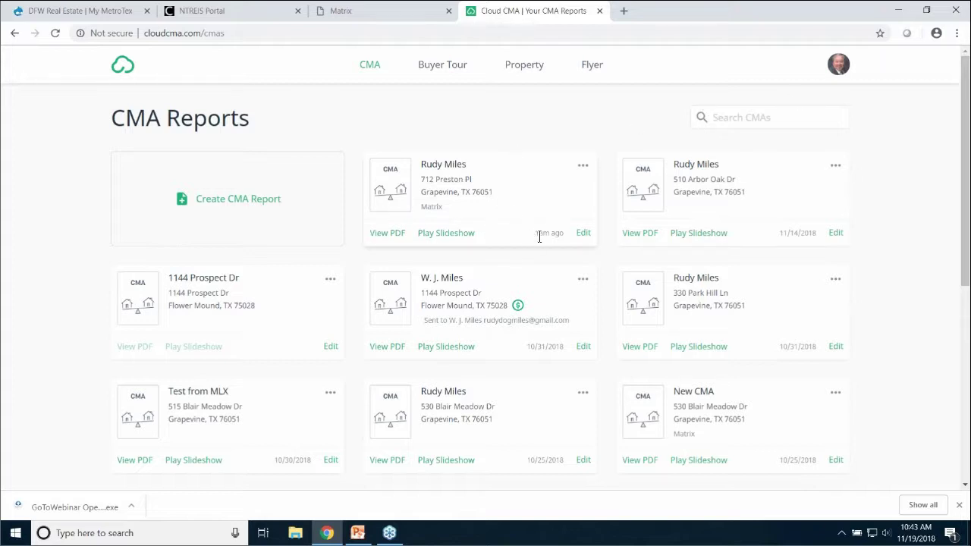
mouse_move(541, 237)
click(838, 69)
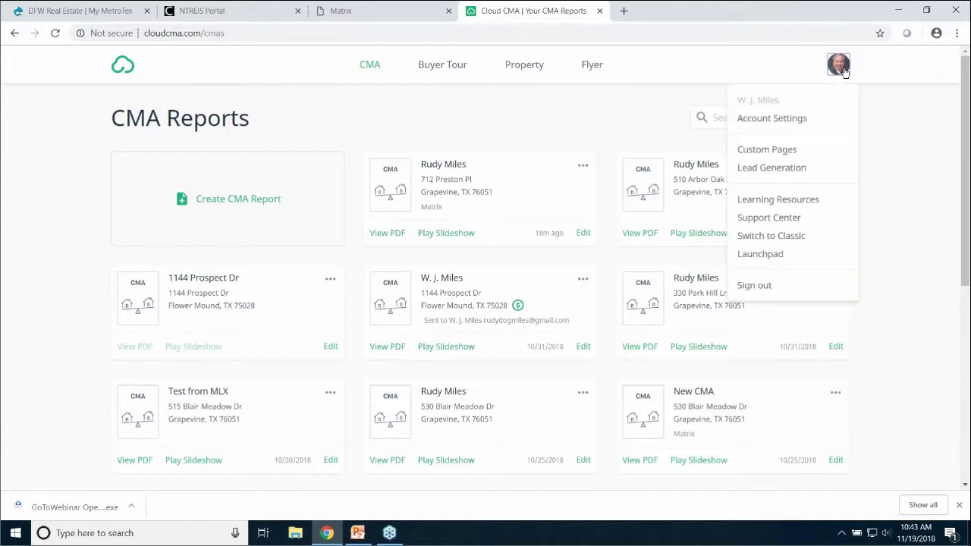
Switch to Classic Cloud CMA, dismiss its announcement, then return to the new interface
click(780, 236)
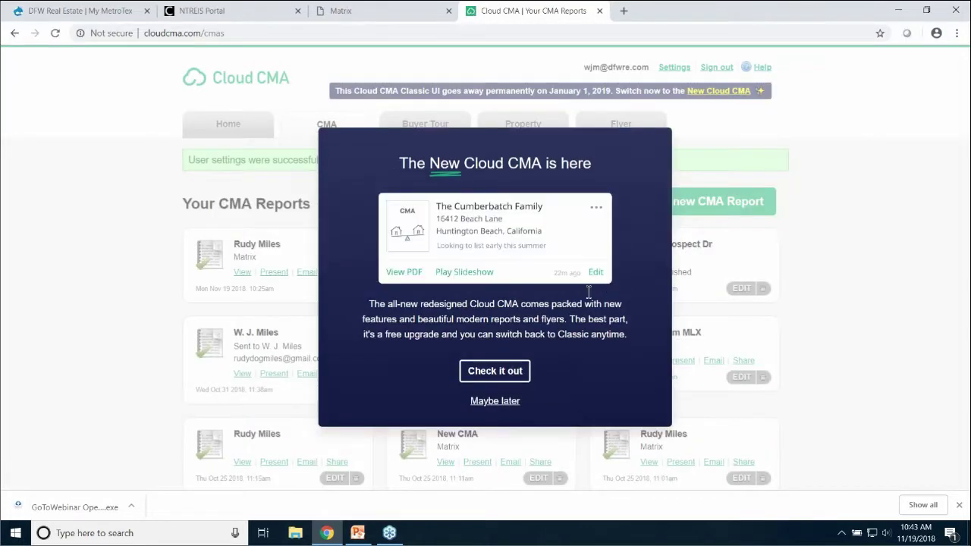
click(508, 402)
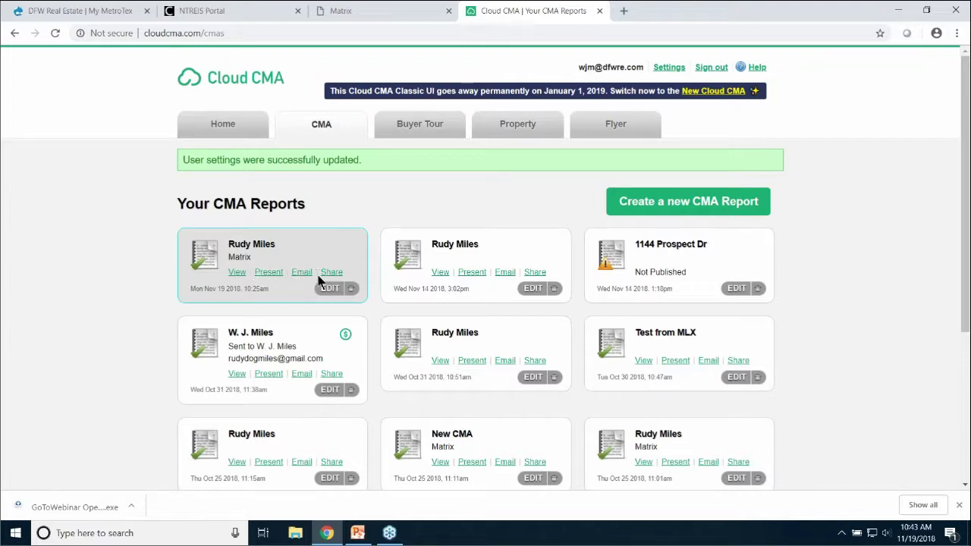
click(720, 93)
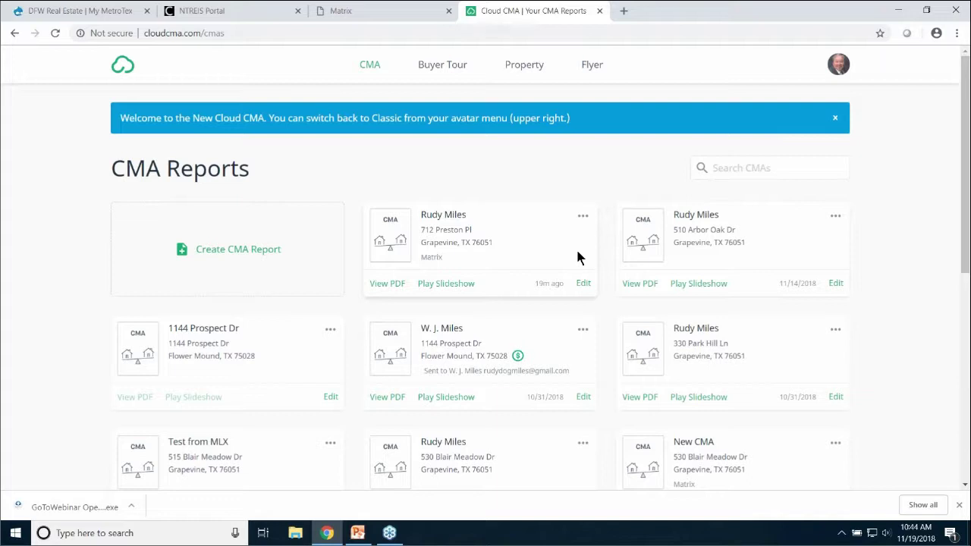
Choose Lead Generation from the account menu
click(845, 70)
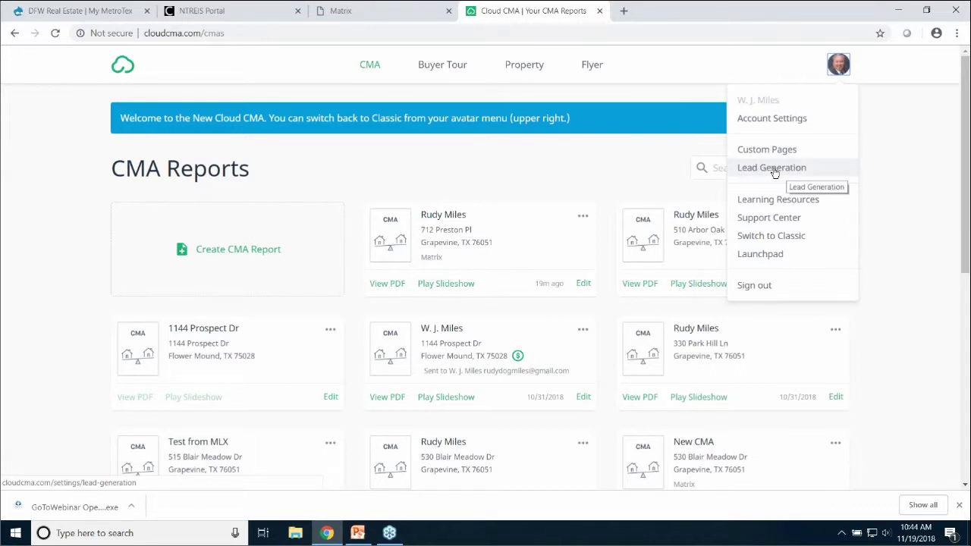
click(771, 168)
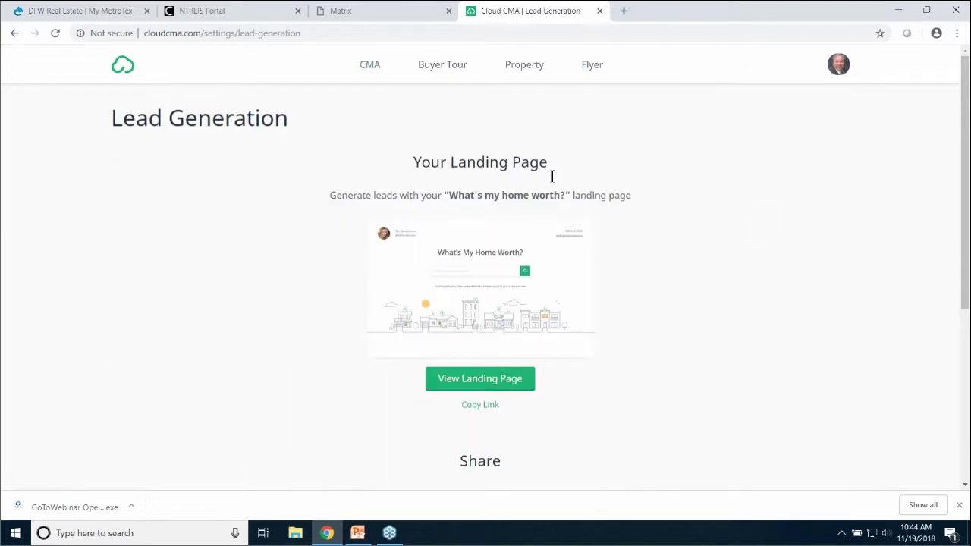
Open the What's My Home Worth? landing page and look up a Flower Mound, Texas property address
click(477, 381)
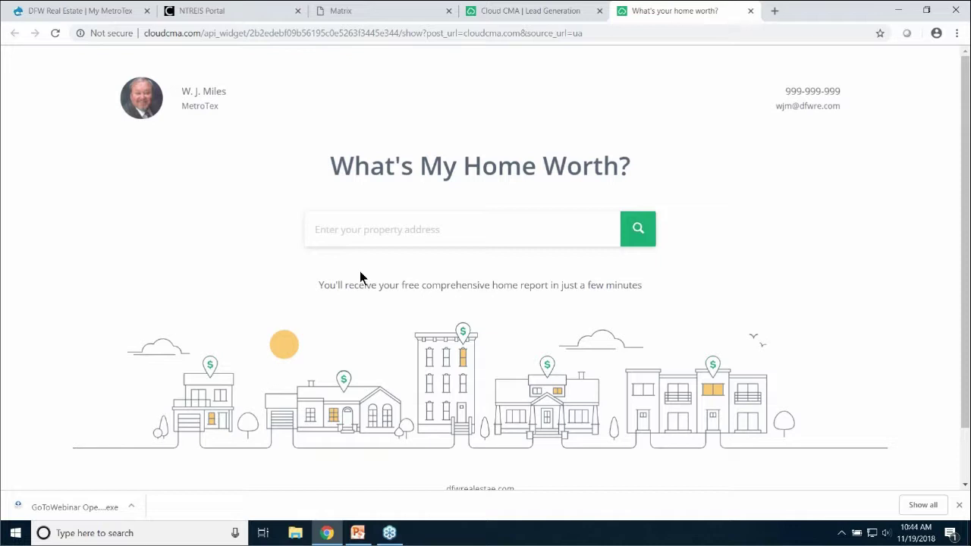
click(594, 36)
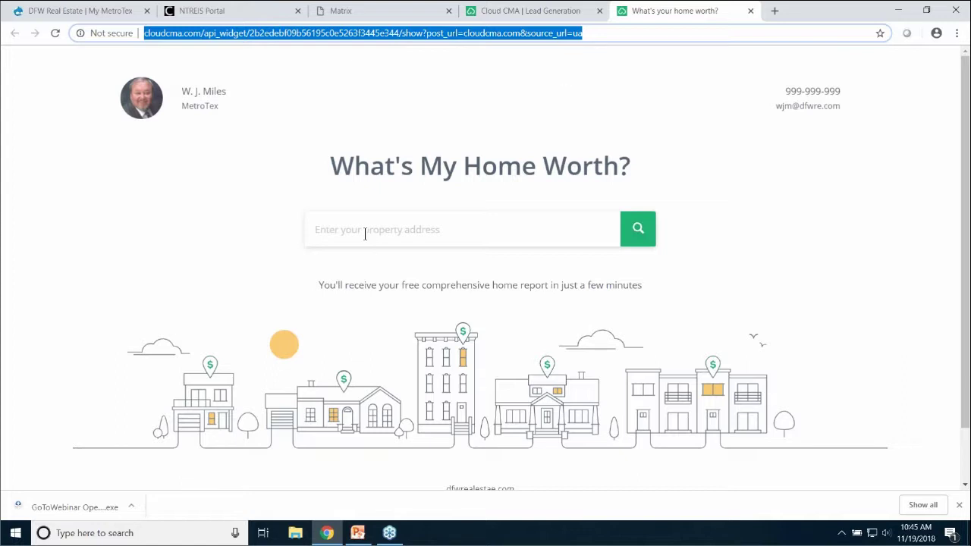
click(387, 317)
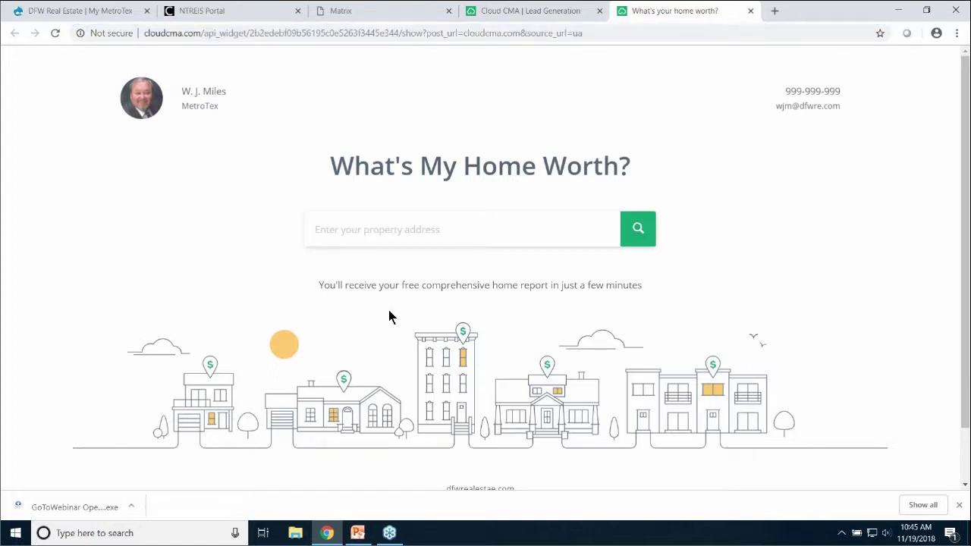
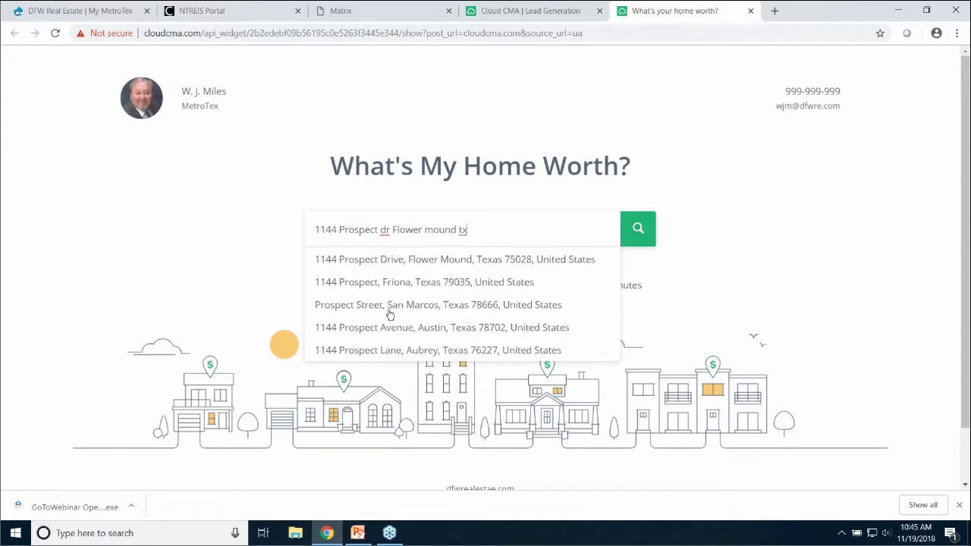
click(458, 264)
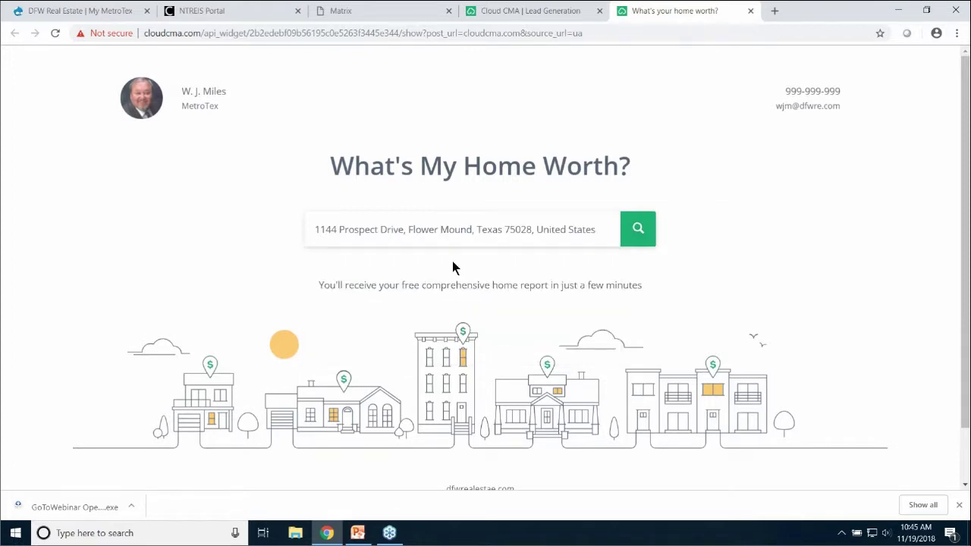
click(638, 229)
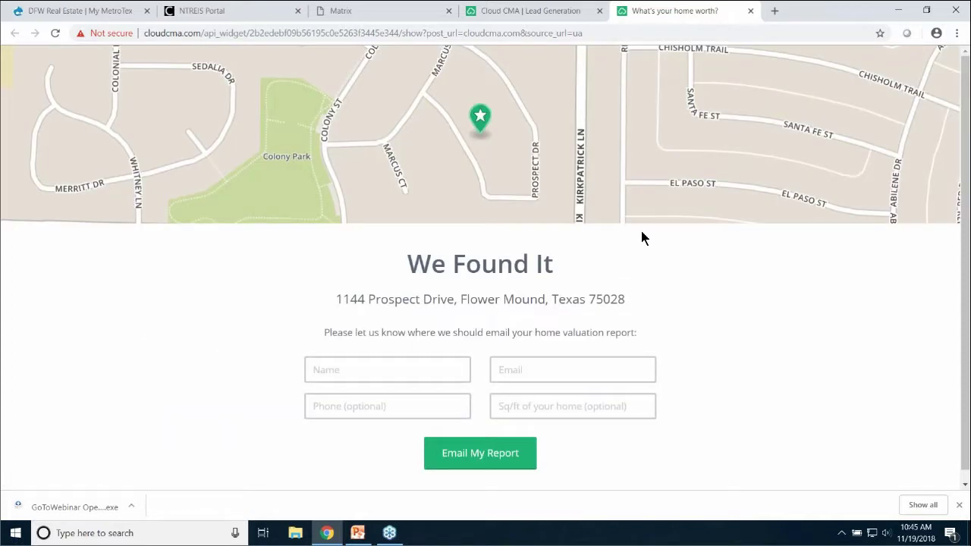
Fill in the contact's name, e-mail and phone, enter 1455 sq ft, and request the emailed report
click(369, 371)
click(374, 377)
text(WJ)
click(499, 374)
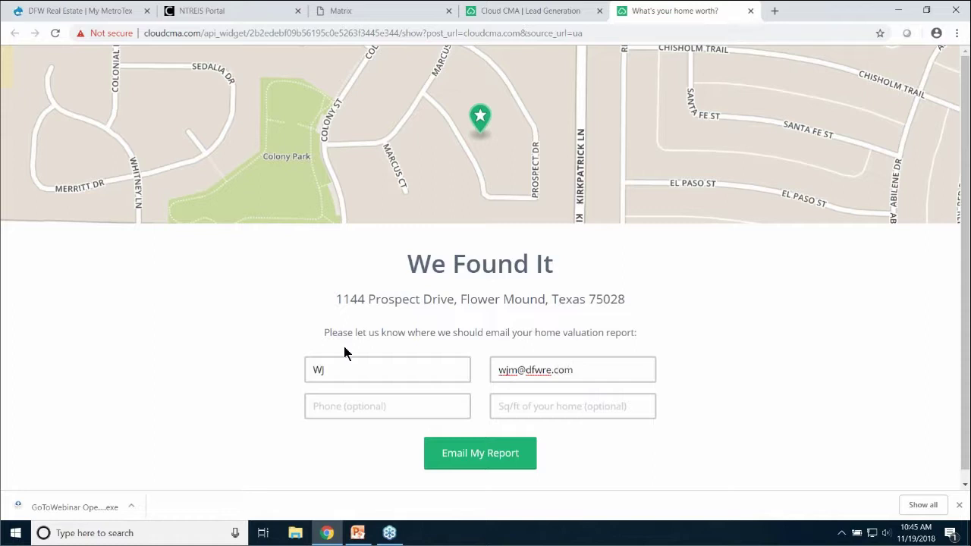
click(355, 409)
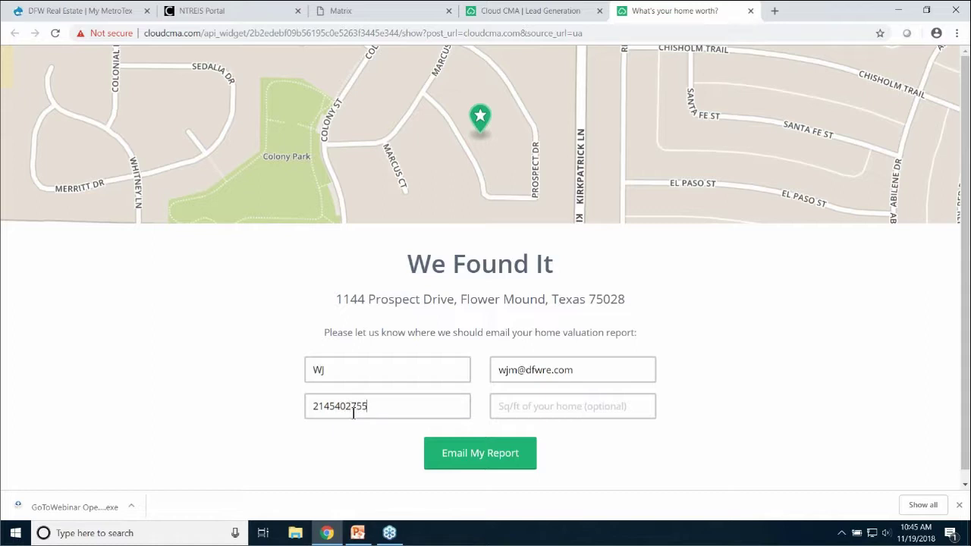
click(529, 409)
text(1455)
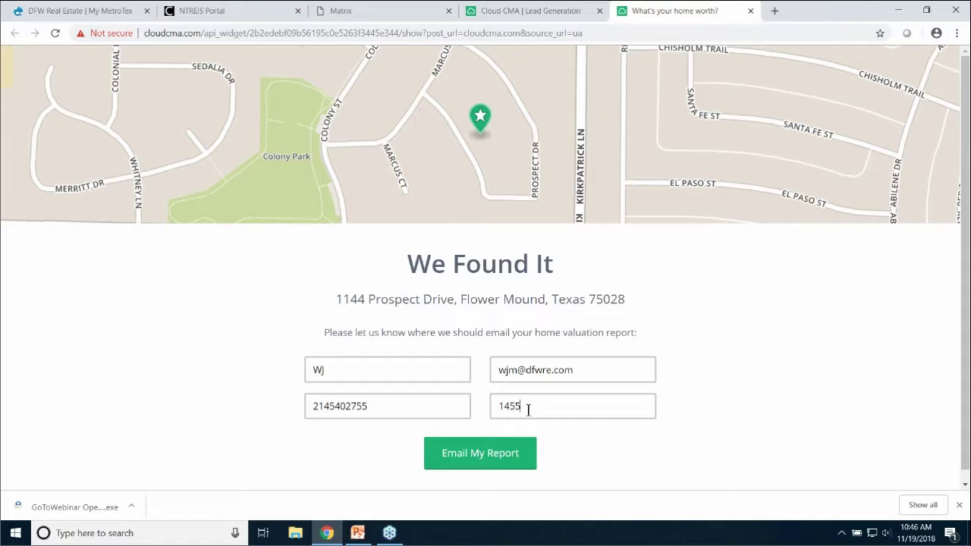
click(473, 459)
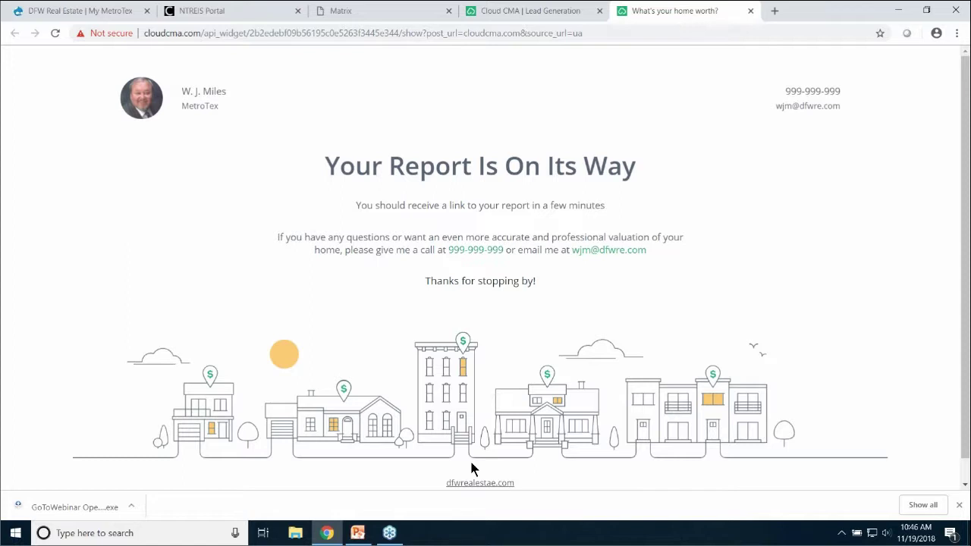
click(595, 32)
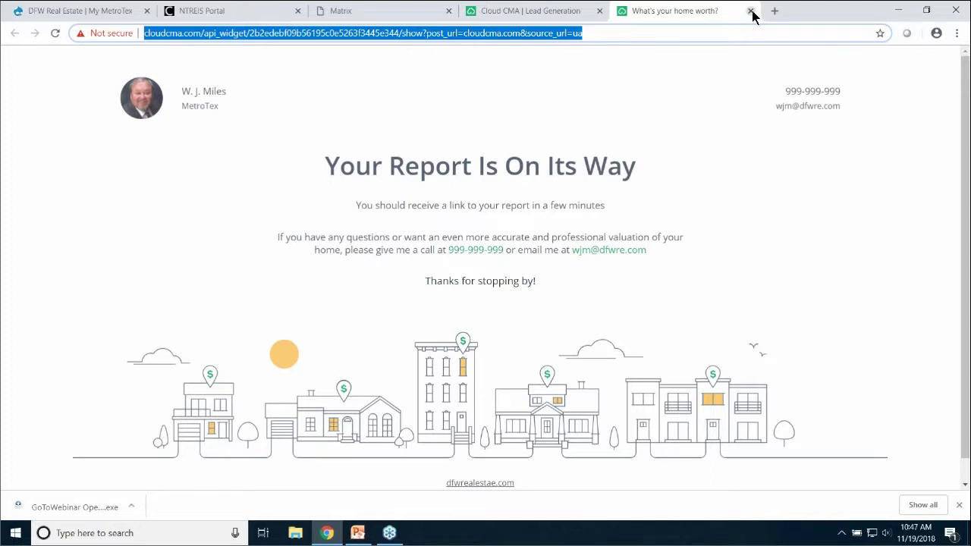
Close the confirmation tab and reopen the landing page from the Lead Generation settings
click(750, 12)
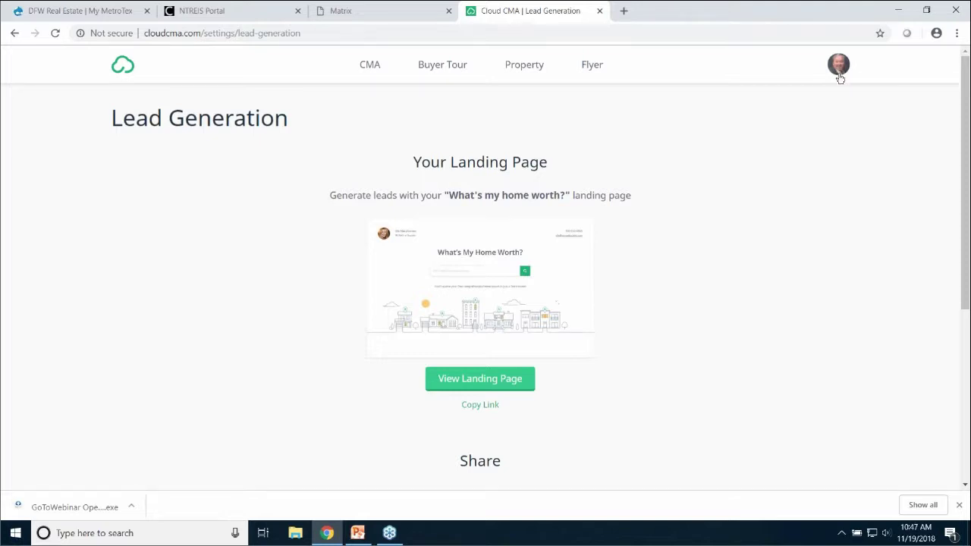
click(841, 68)
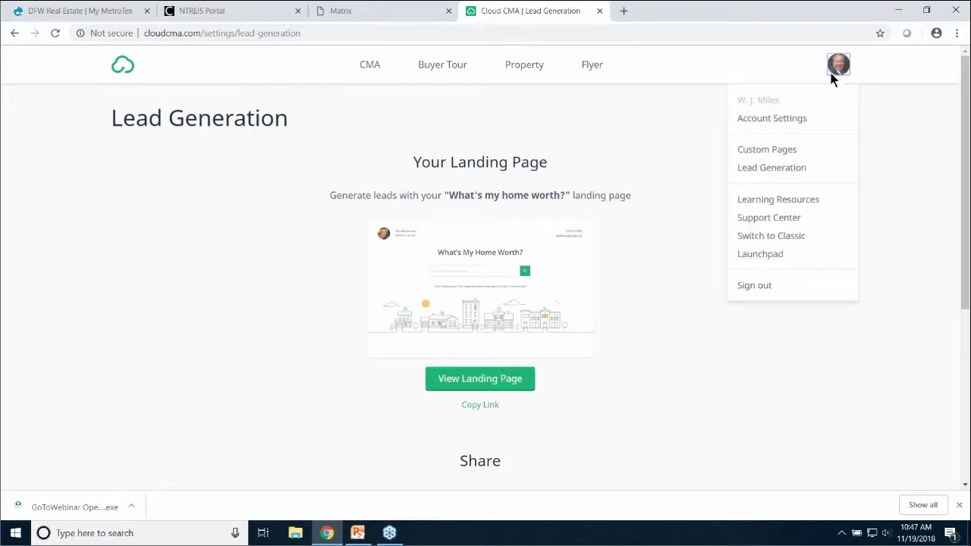
click(772, 172)
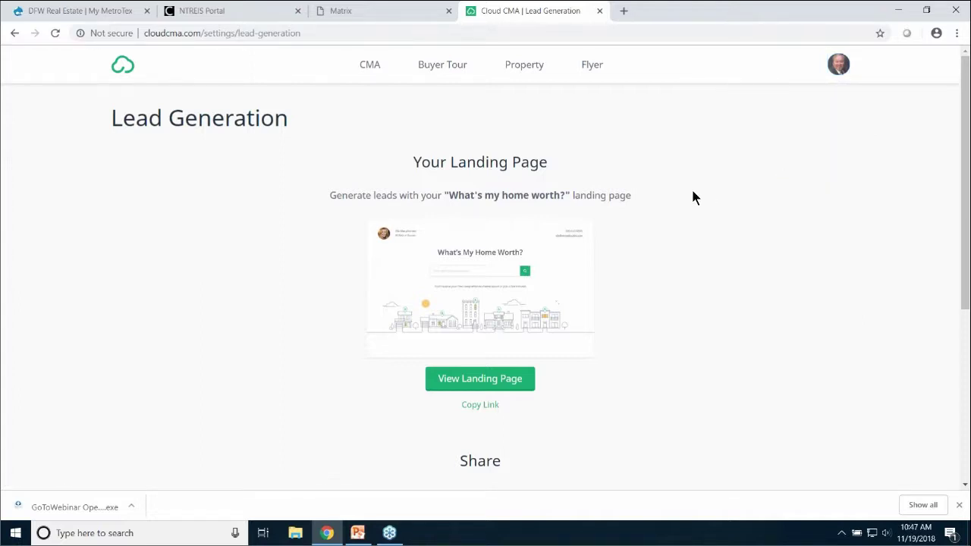
click(484, 377)
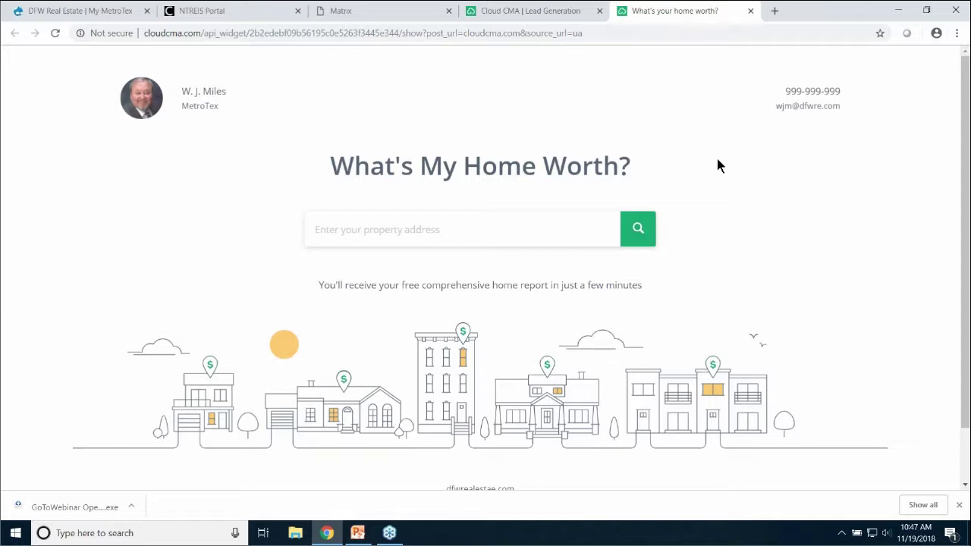
Close the What's your home worth? tab and the Cloud CMA Lead Generation tab
click(750, 11)
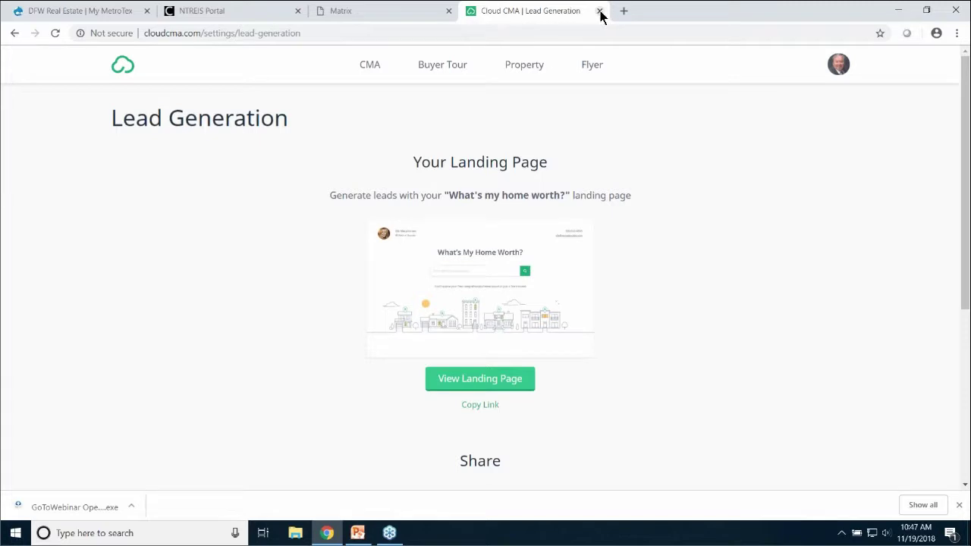
click(599, 12)
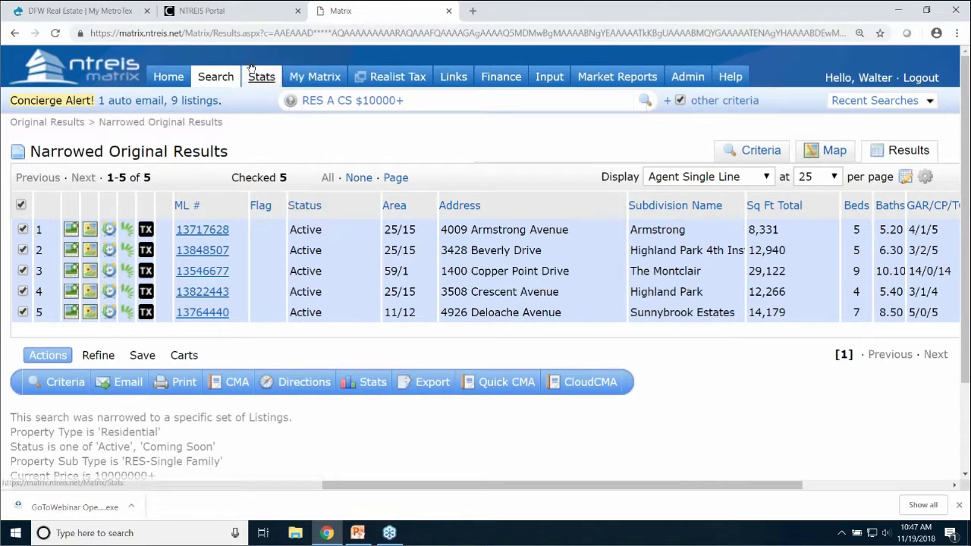
Switch to the NTREIS Portal browser tab
click(223, 16)
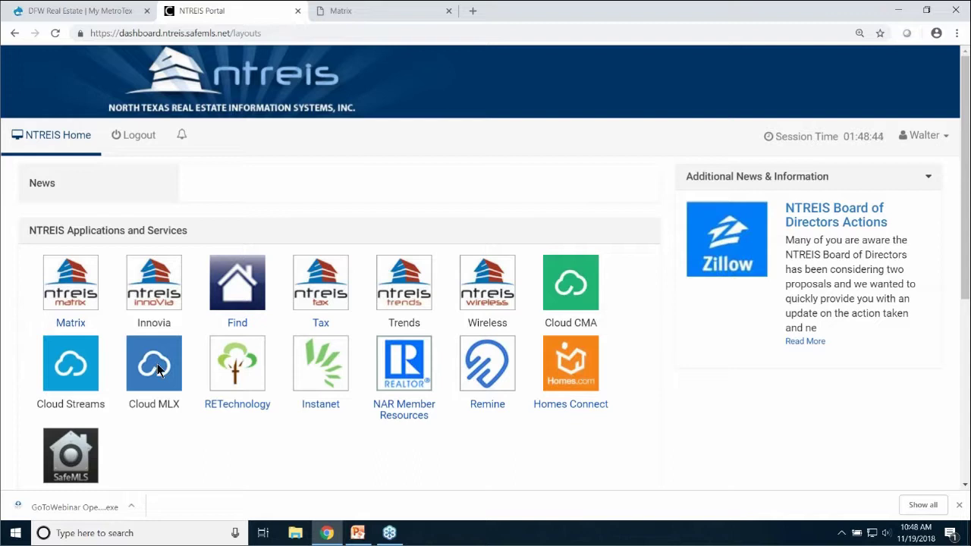
Launch Cloud MLX from the Applications and Services tiles on the NTREIS portal
click(155, 368)
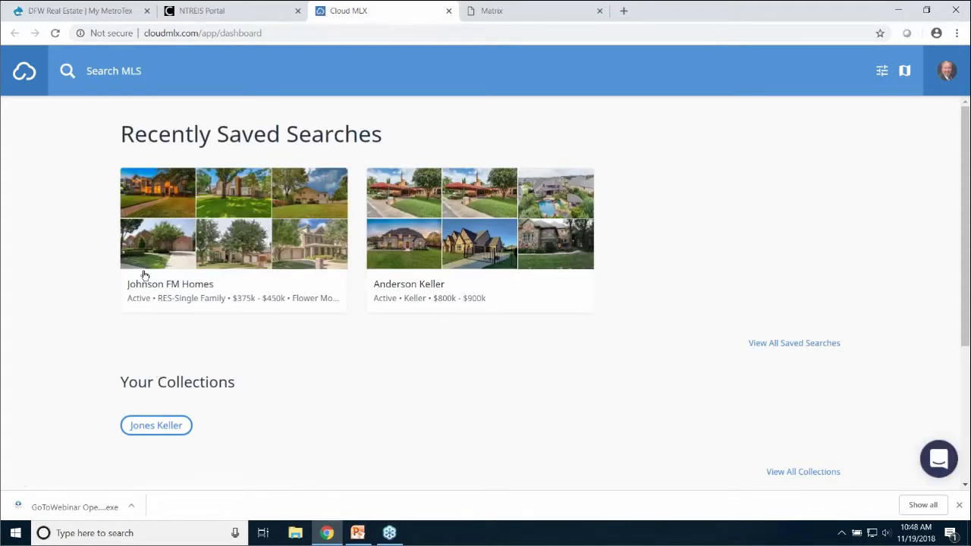
Search the MLS for Active and Sold listings limited to Grapevine, giving 2,257 results
click(148, 70)
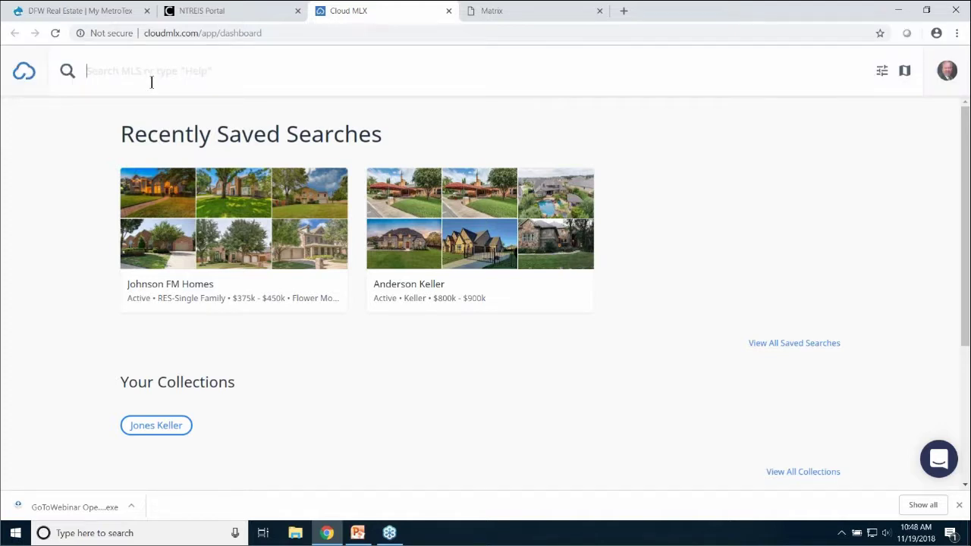
text(ac)
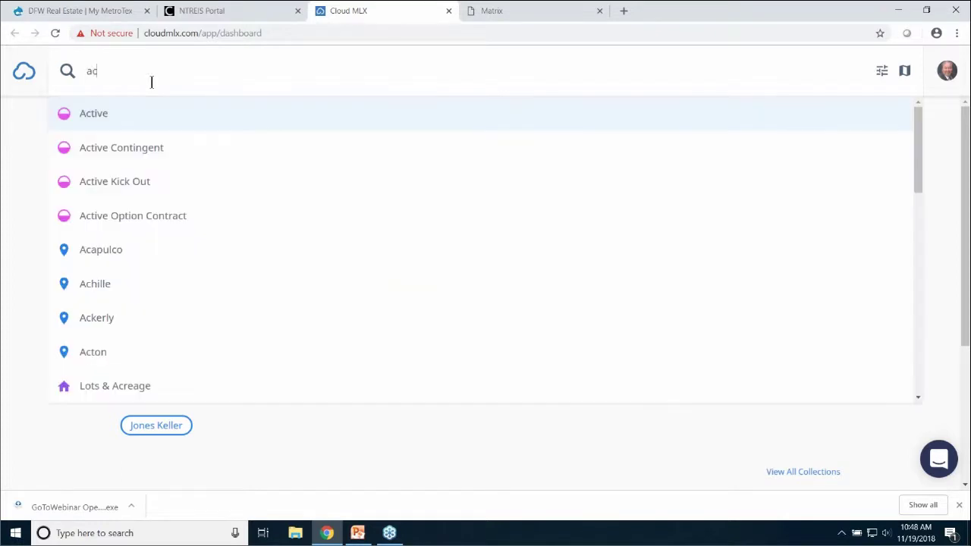
text(tive)
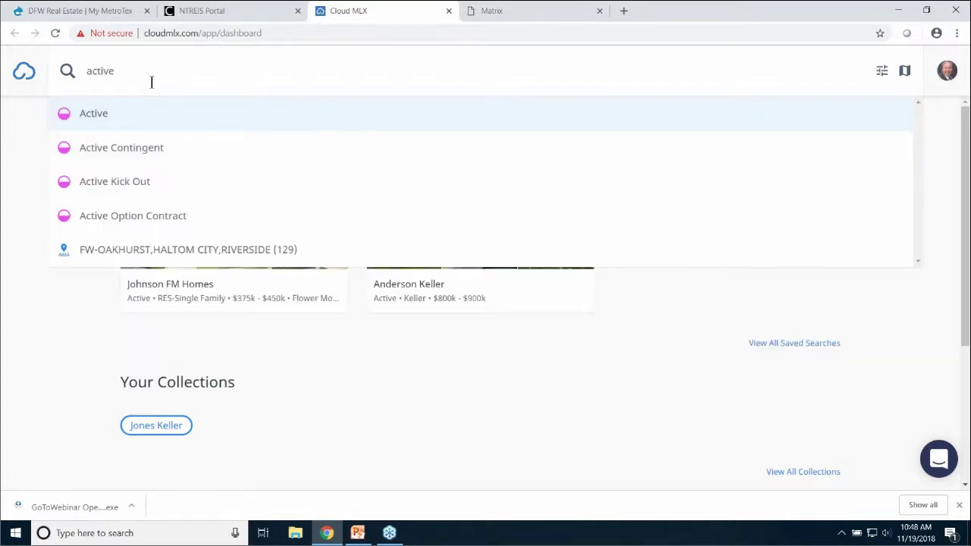
click(105, 122)
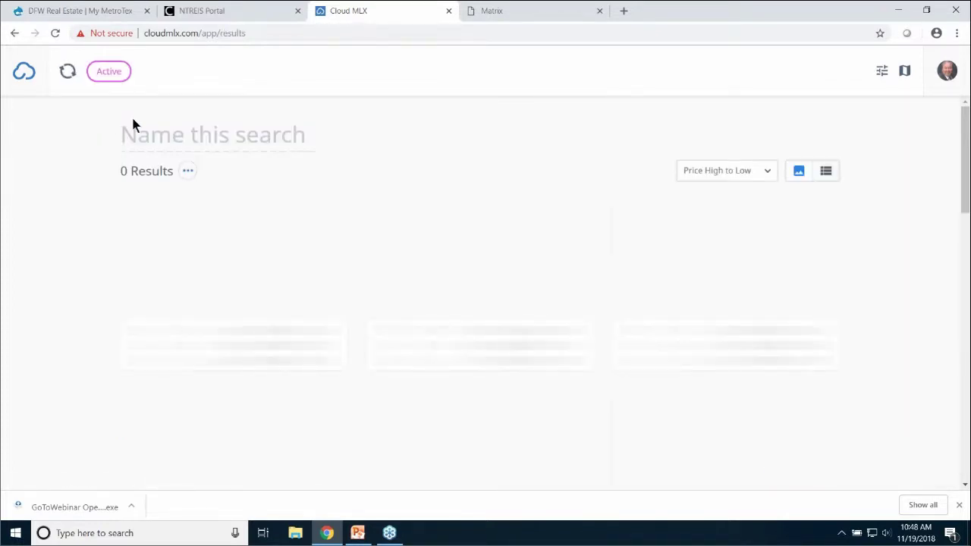
text(sold)
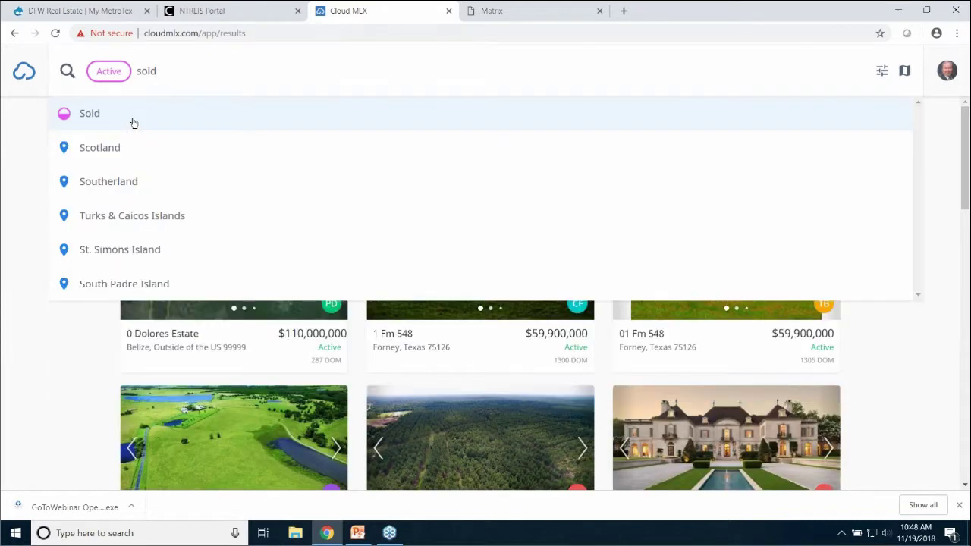
click(126, 124)
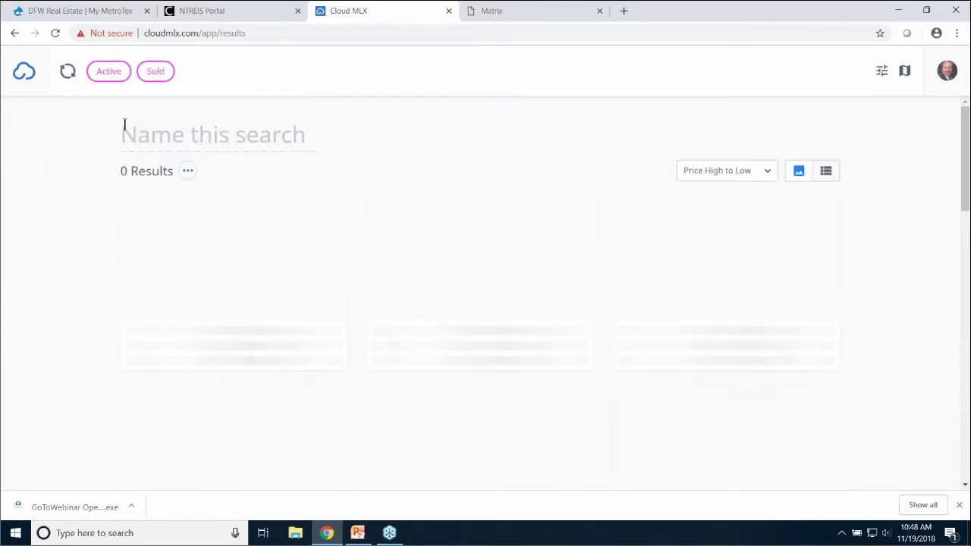
text(G)
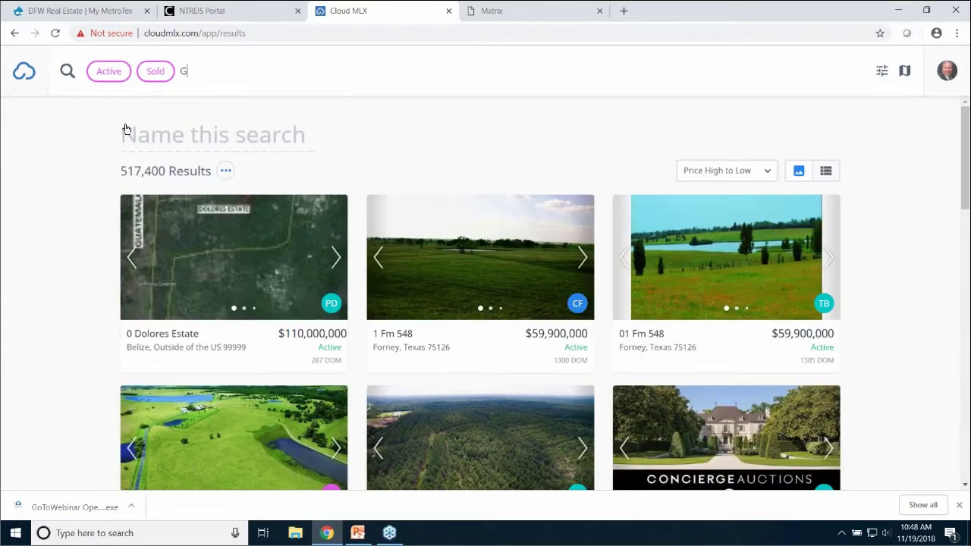
text(rapevine)
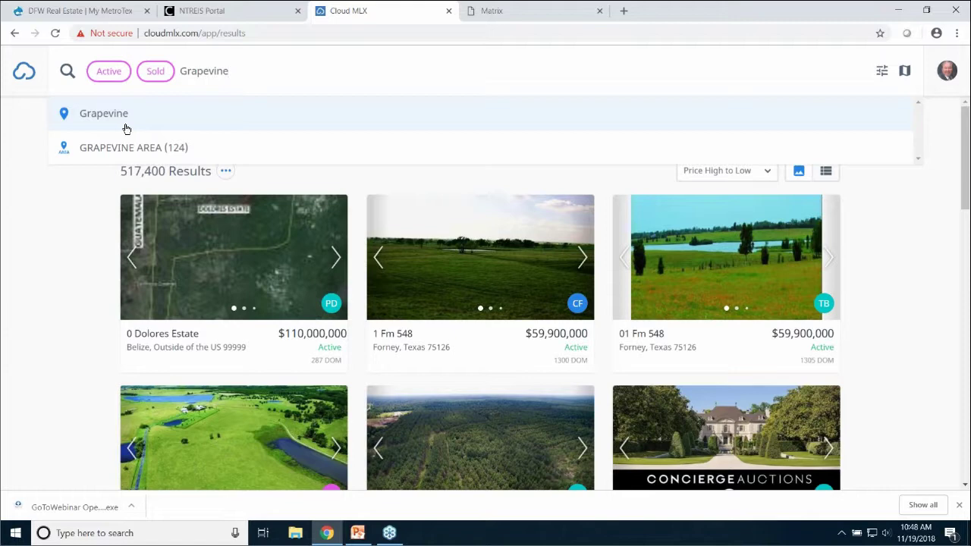
click(120, 115)
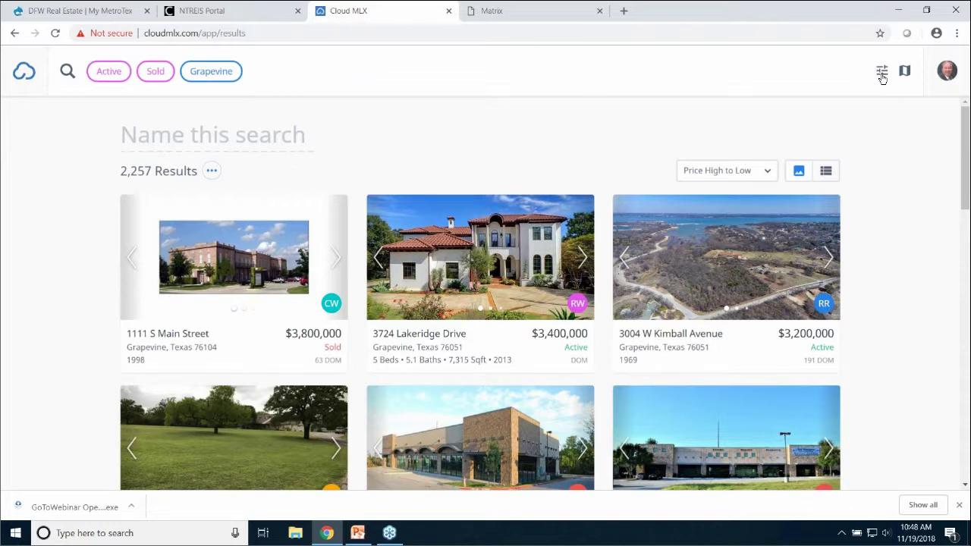
Filter the Grapevine search to 1,900–2,500 sq ft and view the 624 results
click(881, 74)
click(881, 74)
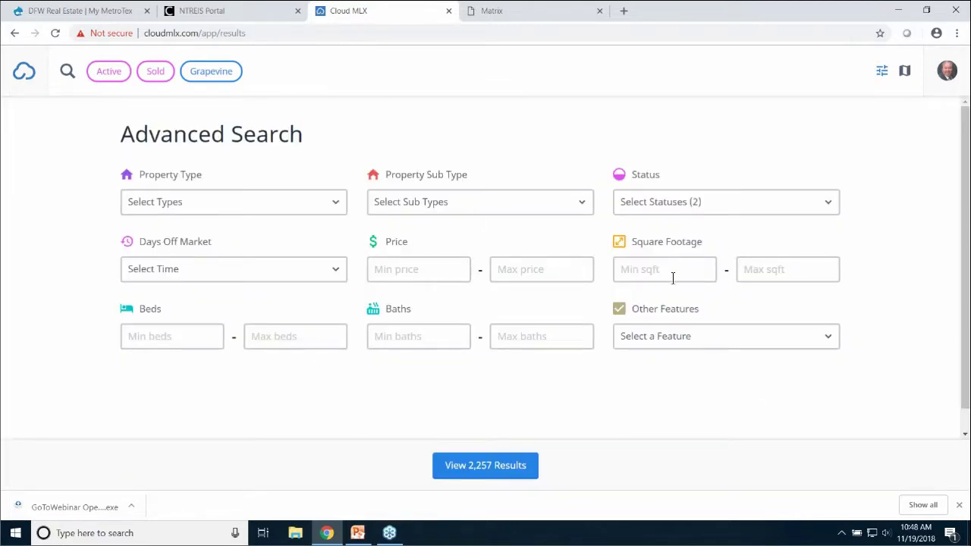
click(639, 271)
text(1900)
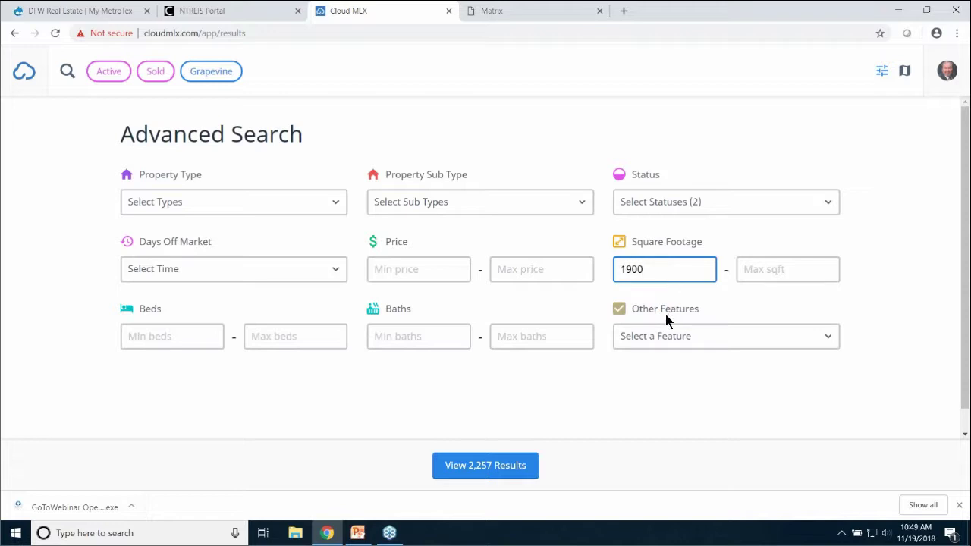
click(760, 275)
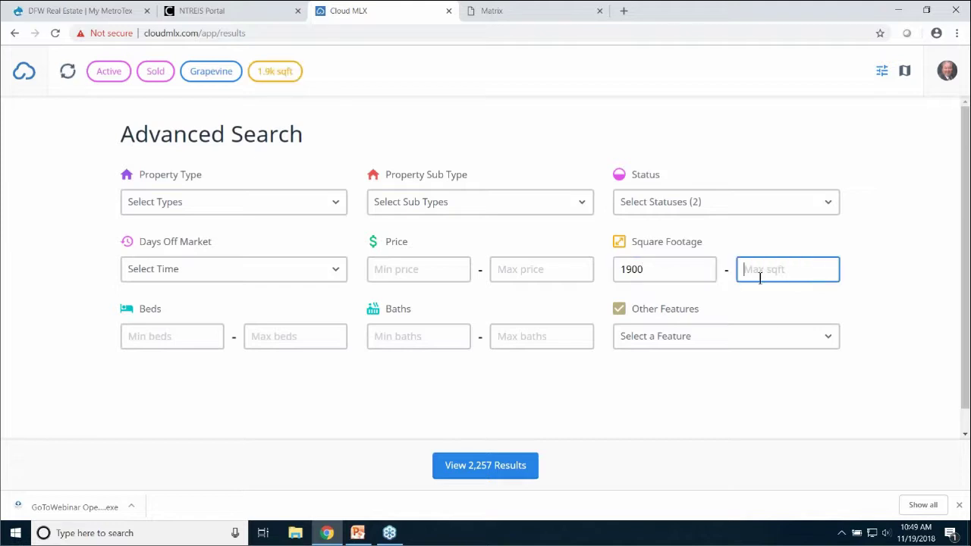
text(2500)
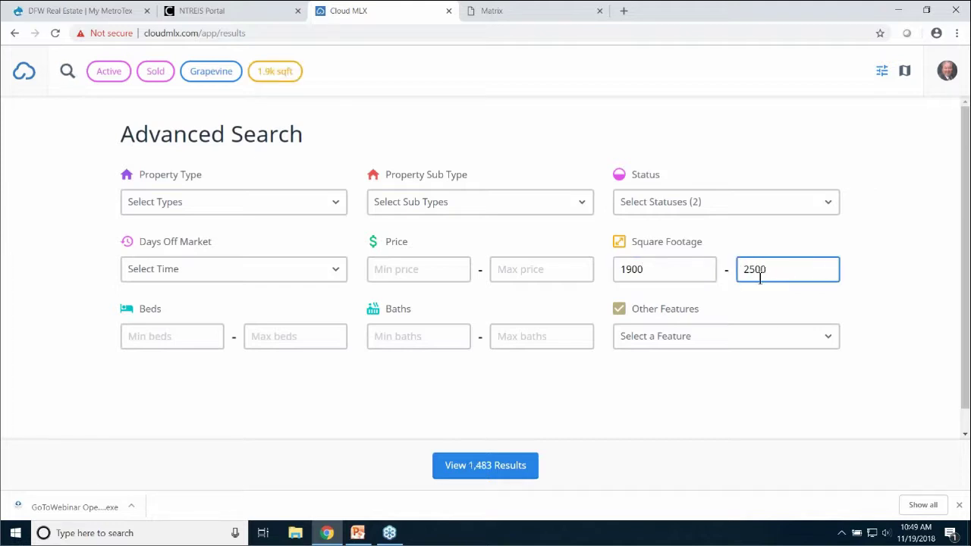
click(466, 77)
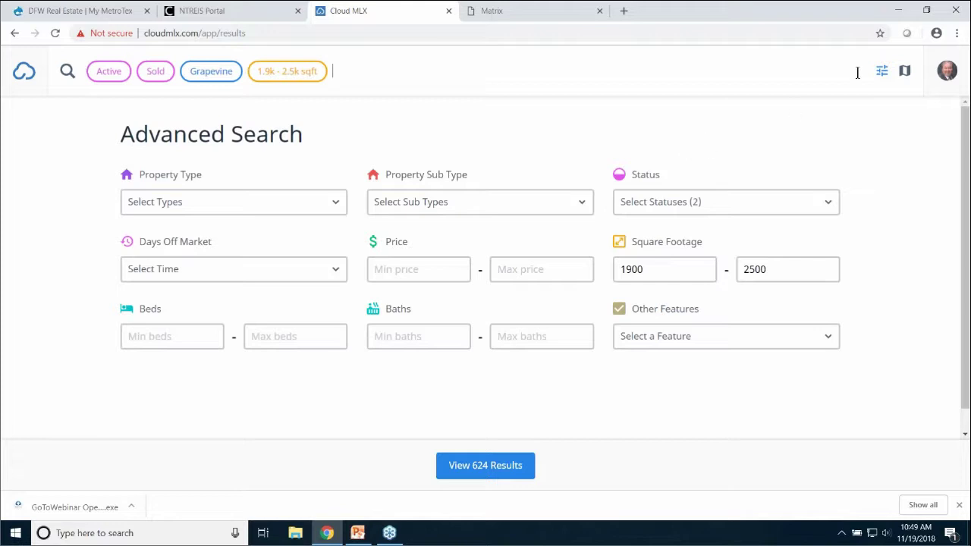
click(881, 72)
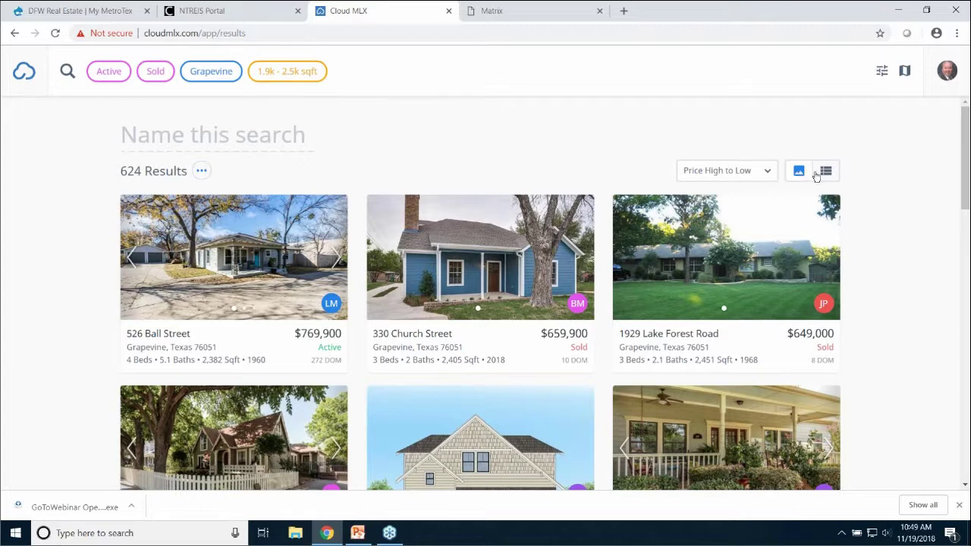
Toggle the results between table and photo-card views, ending on photo cards
click(826, 172)
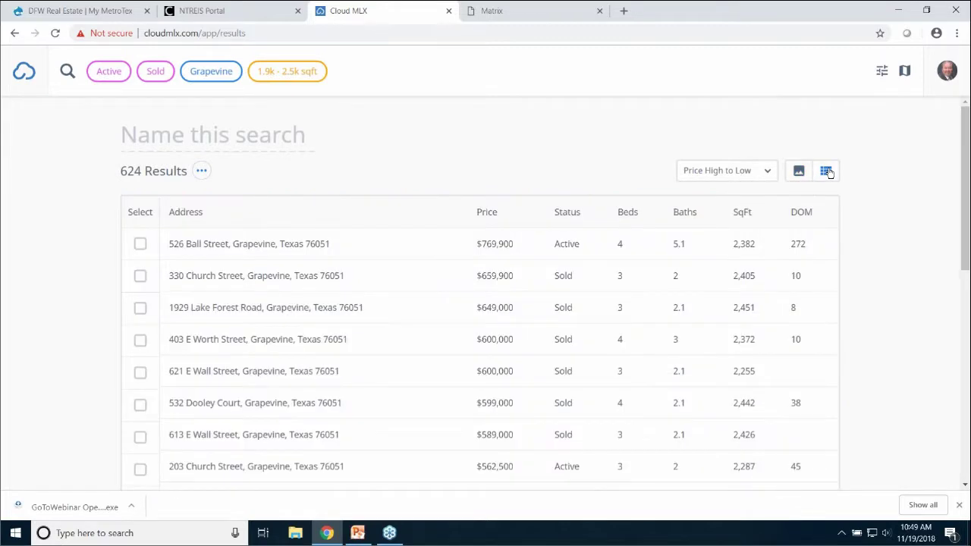
click(799, 171)
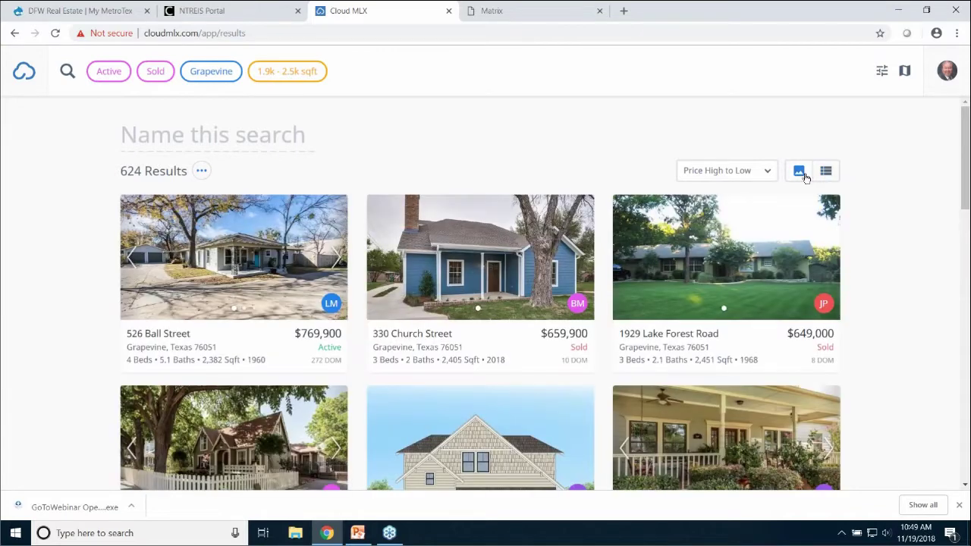
click(800, 173)
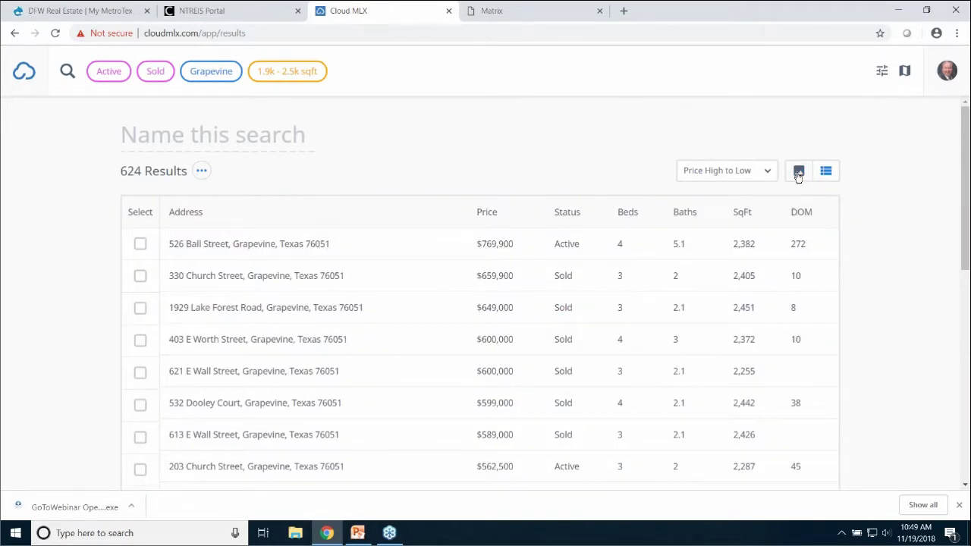
click(826, 174)
click(799, 173)
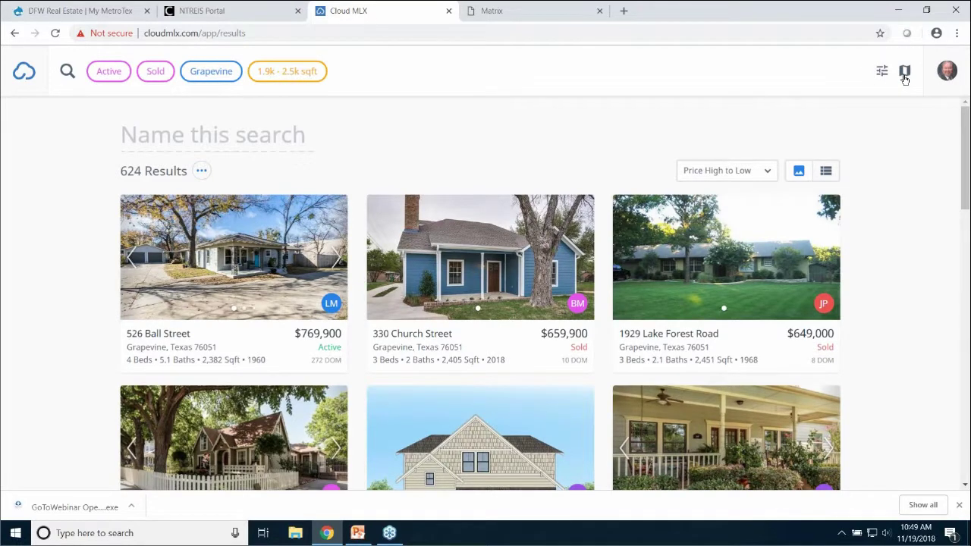
Show the results on a map zoomed to the Glade Rd and Highway 360 area
click(904, 74)
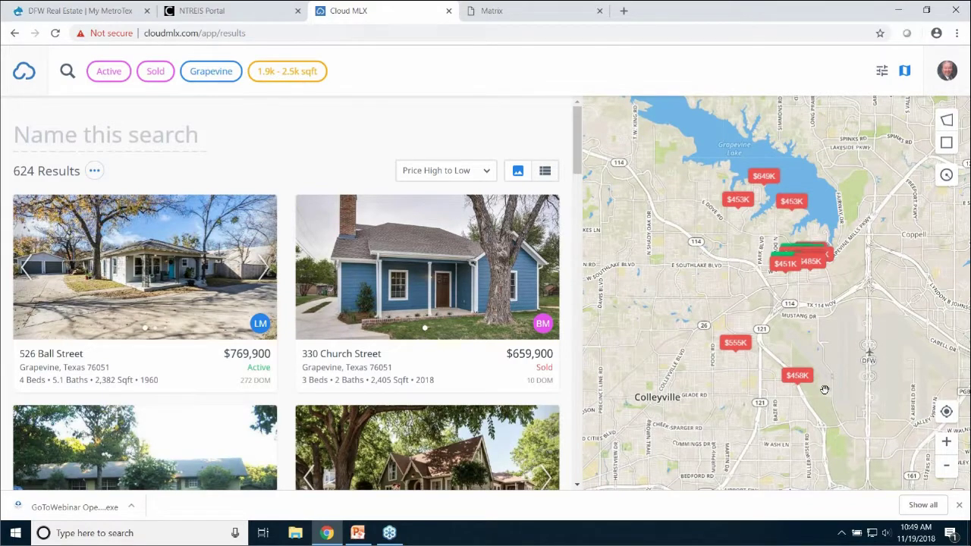
scroll(824, 390, up, 5)
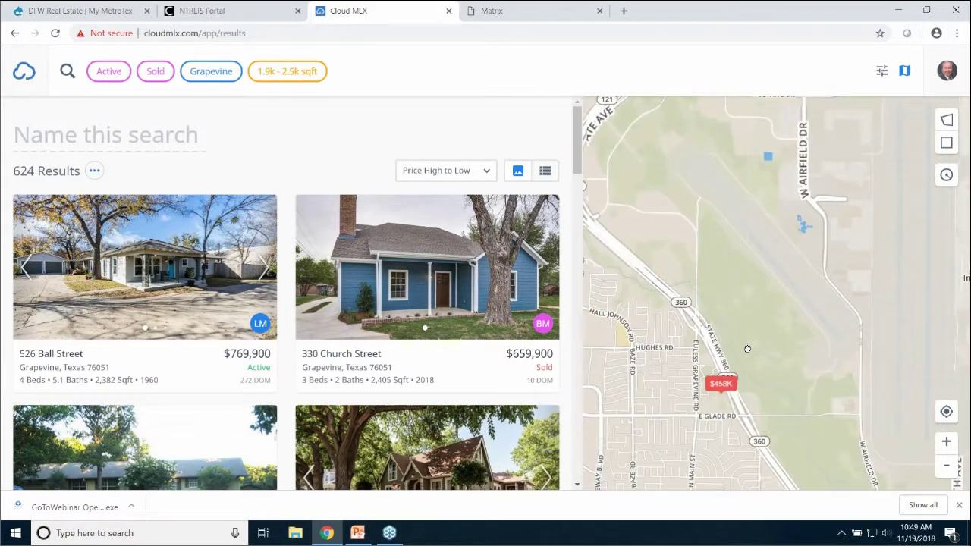
drag(747, 349, 882, 296)
scroll(855, 288, up, 2)
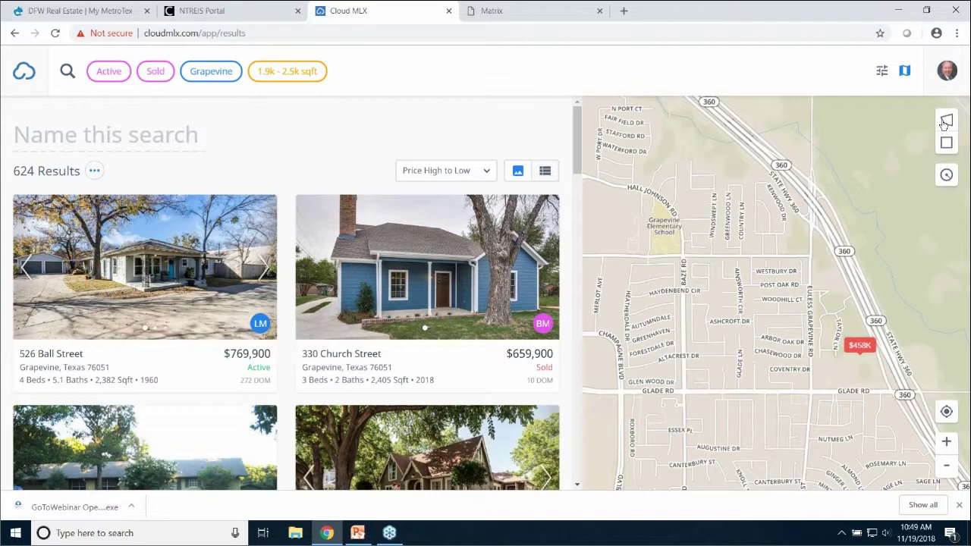
Draw a custom area polygon from Hall Johnson Rd along Highway 360 to Glade Rd and Baze Rd
click(945, 124)
click(661, 155)
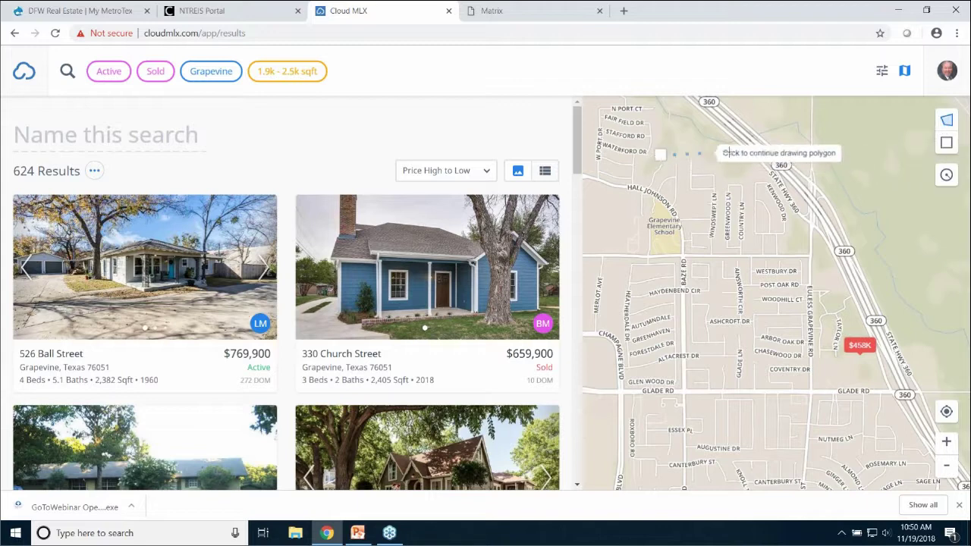
click(772, 153)
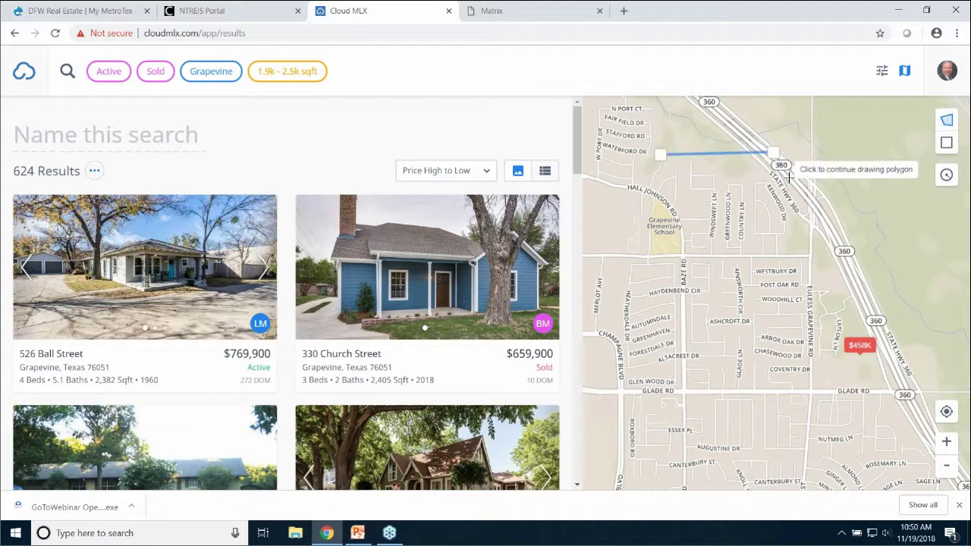
click(875, 306)
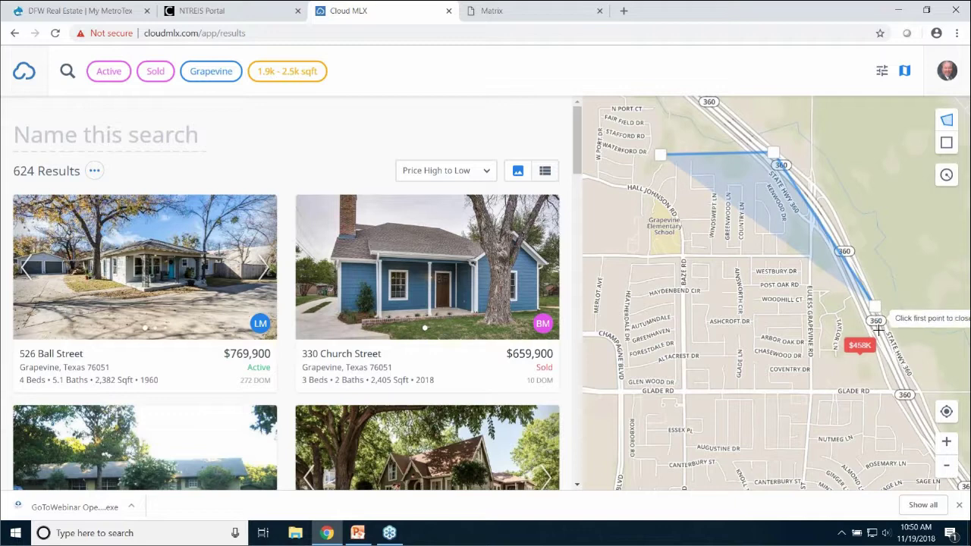
click(904, 393)
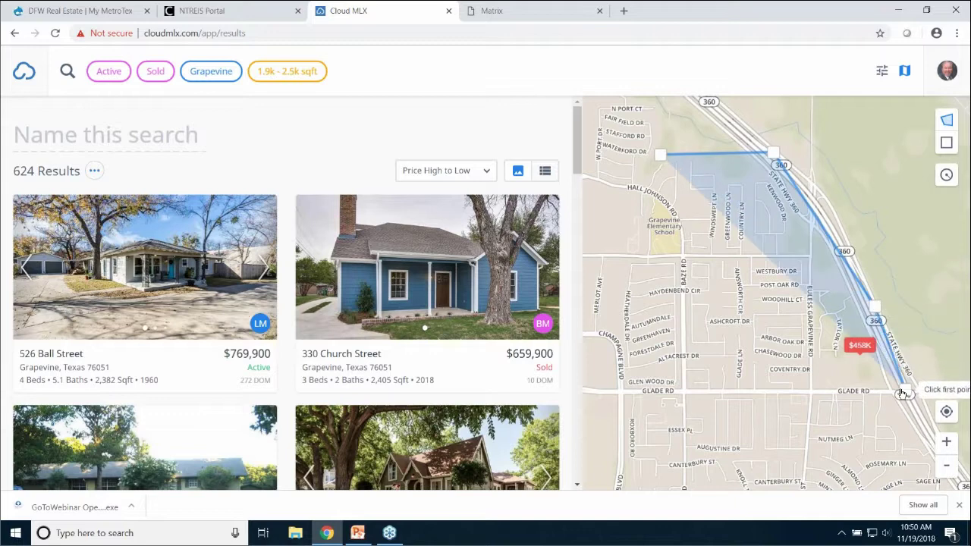
click(684, 391)
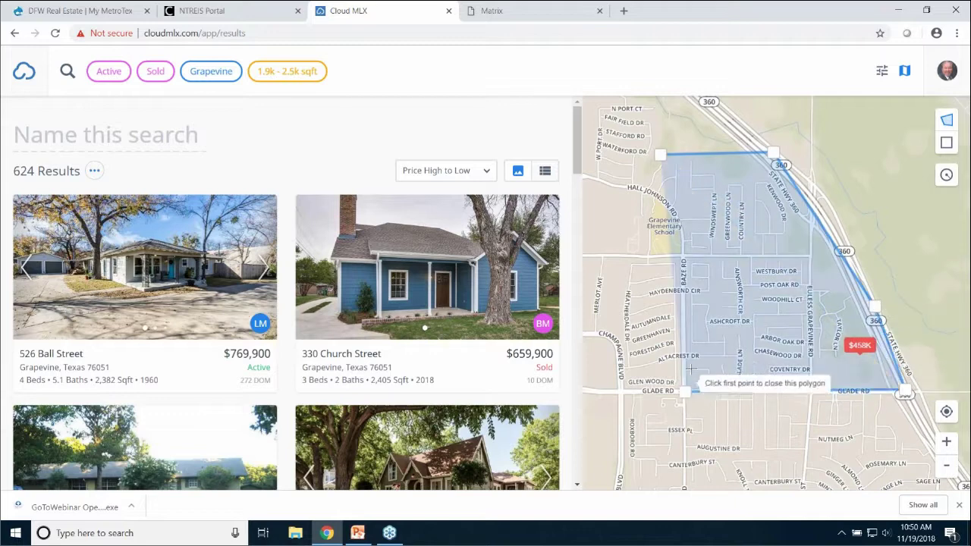
click(682, 256)
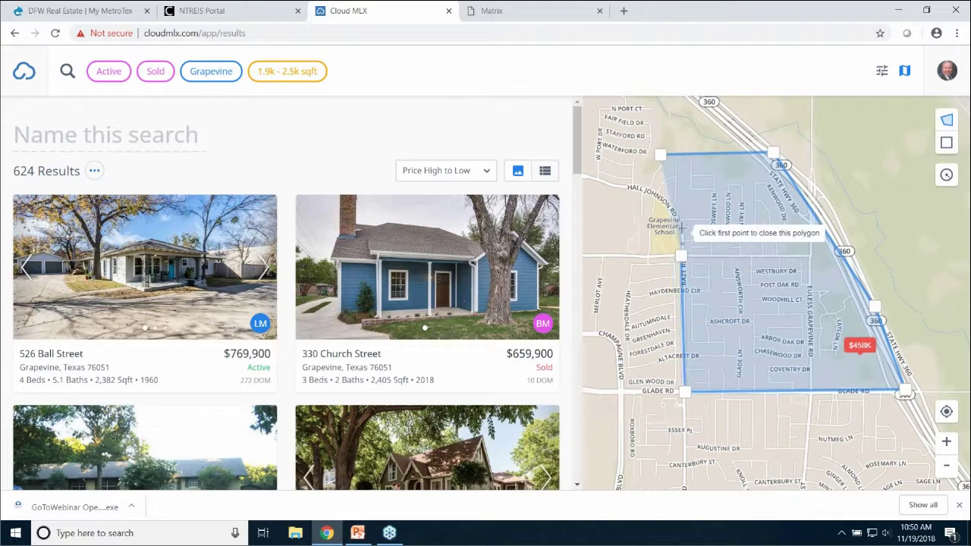
click(662, 157)
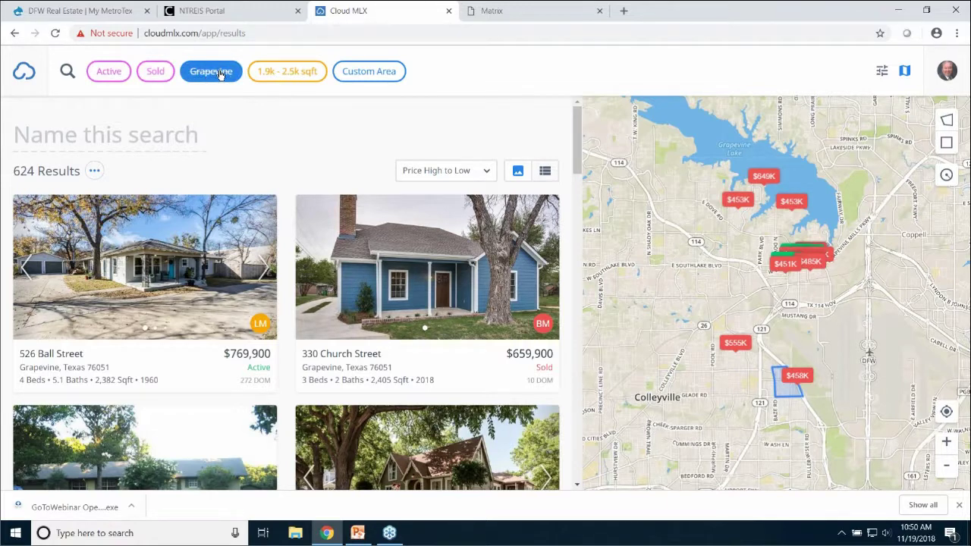
Remove the Grapevine city filter and the custom area from the search
click(219, 72)
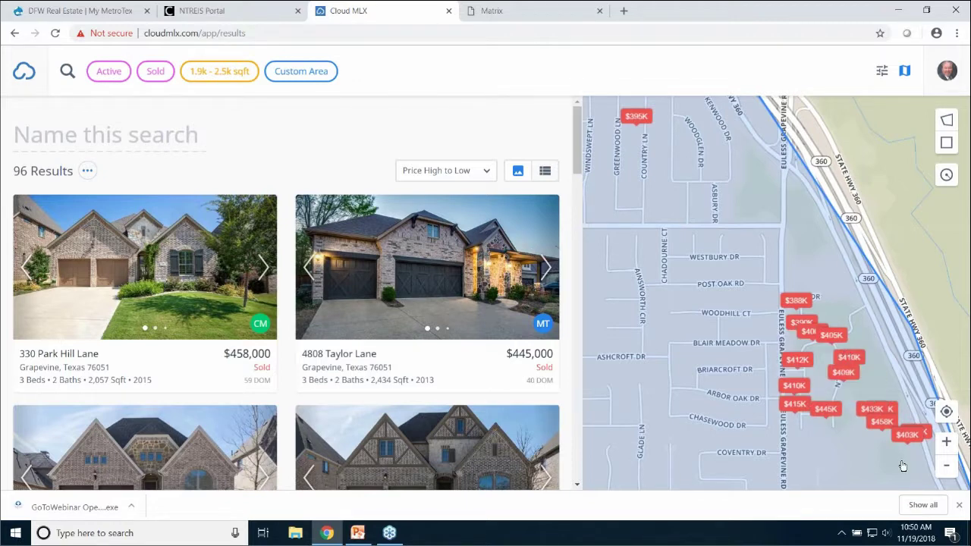
click(912, 334)
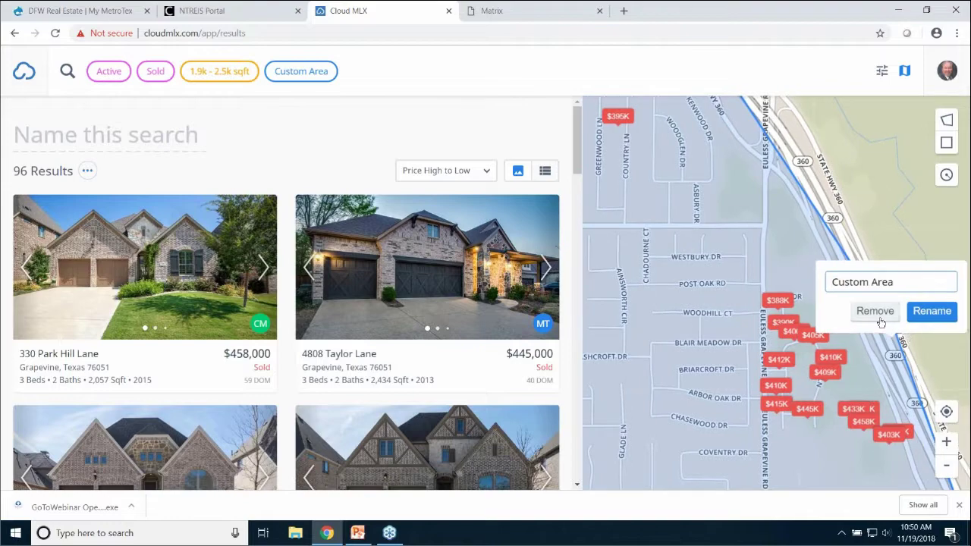
click(876, 311)
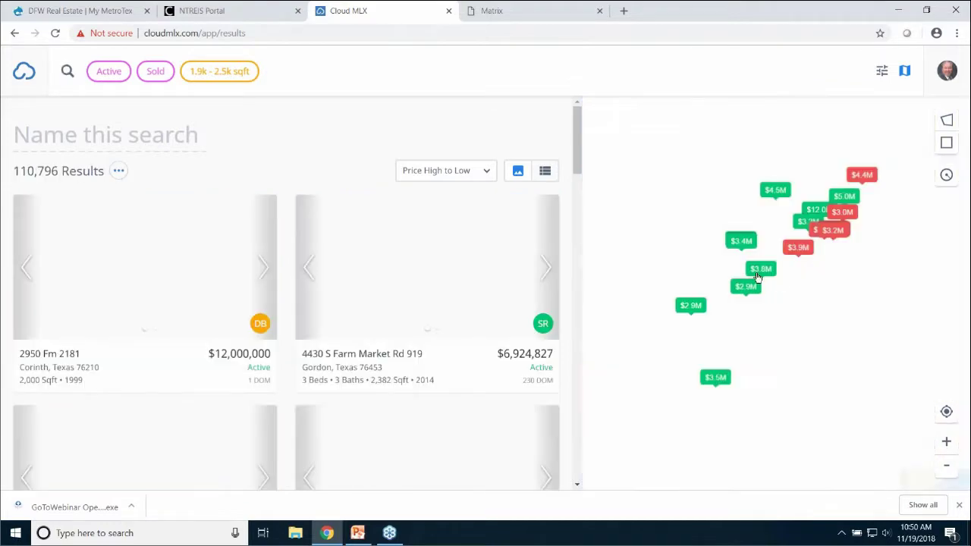
Pan and zoom the map back to Grapevine near State Hwy 360
scroll(807, 264, up, 4)
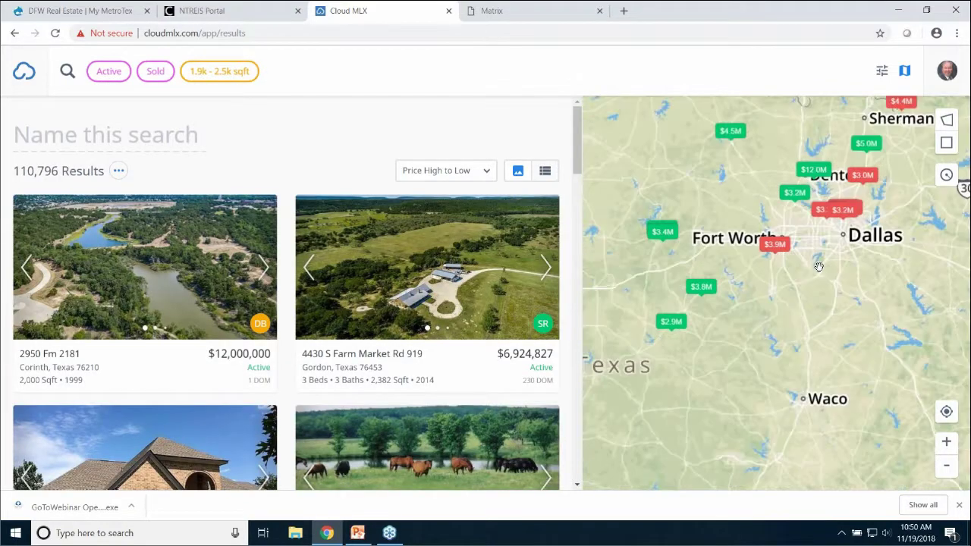
drag(815, 145, 770, 247)
scroll(770, 247, up, 1)
scroll(770, 247, up, 3)
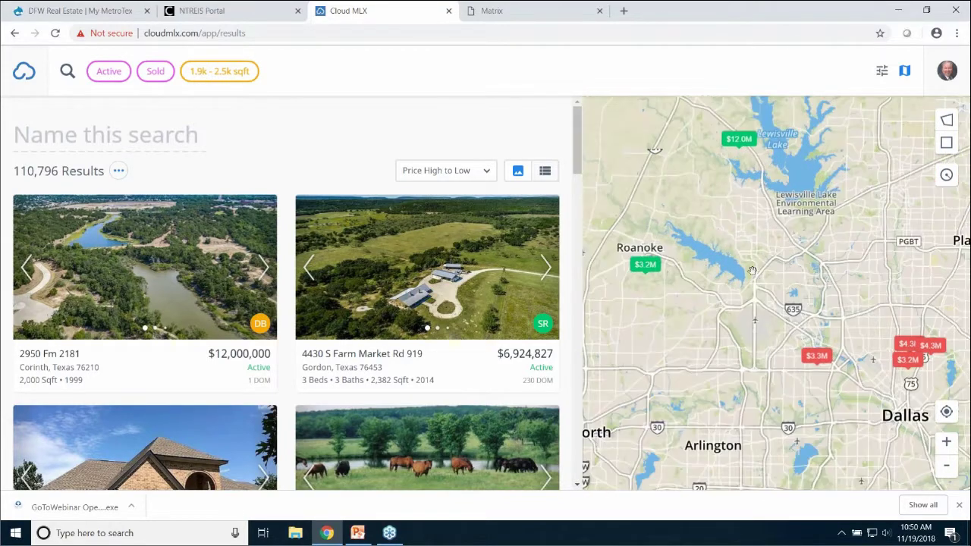
mouse_move(756, 294)
mouse_down()
mouse_move(784, 314)
mouse_move(883, 199)
mouse_up()
scroll(780, 317, up, 2)
scroll(780, 320, up, 2)
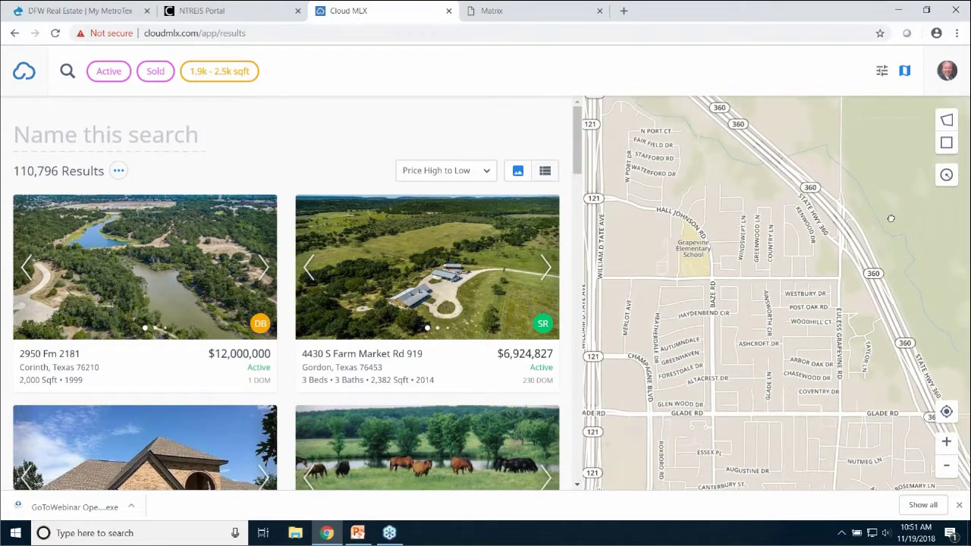
Draw a custom polygon search area bounded by Hall Johnson Rd, State Hwy 360, Glade Rd and Baze Rd
click(942, 120)
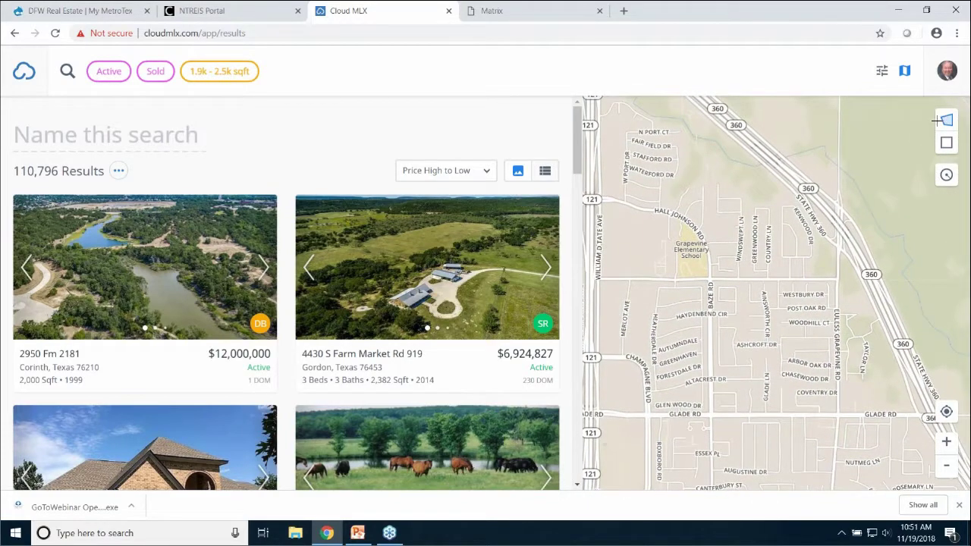
click(696, 175)
click(803, 179)
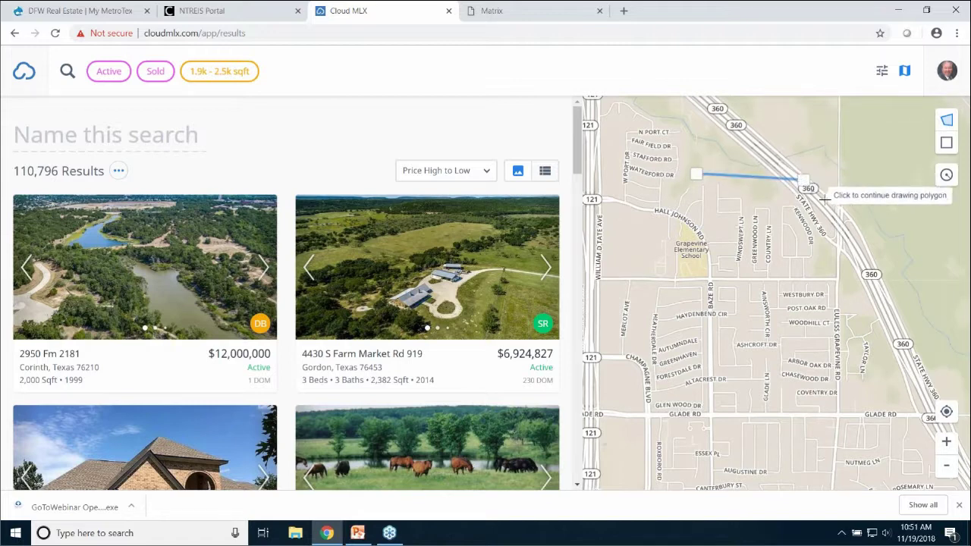
click(840, 249)
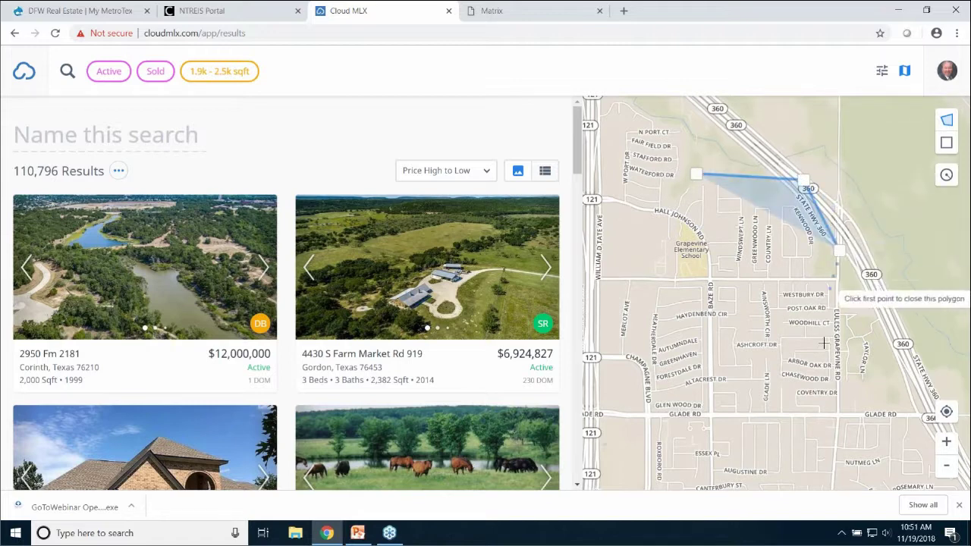
click(842, 418)
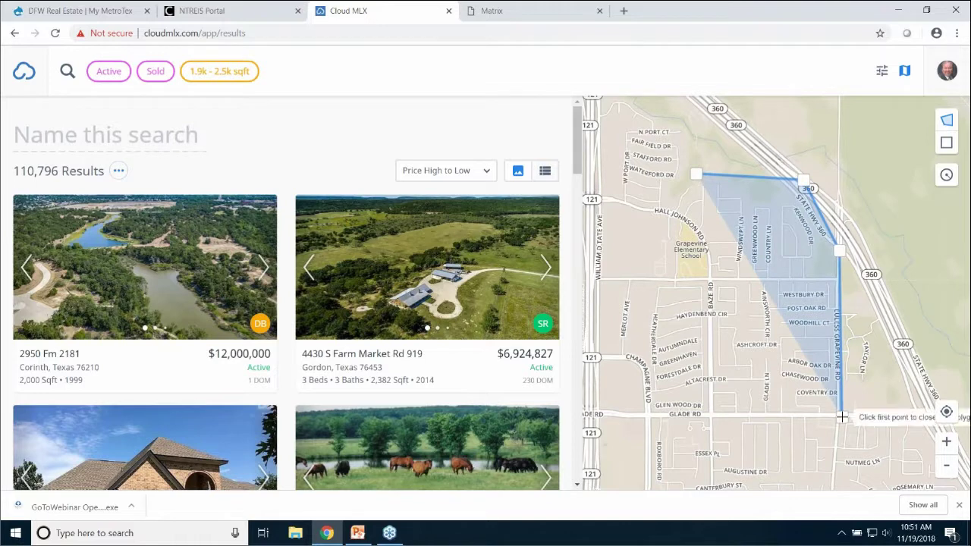
click(713, 417)
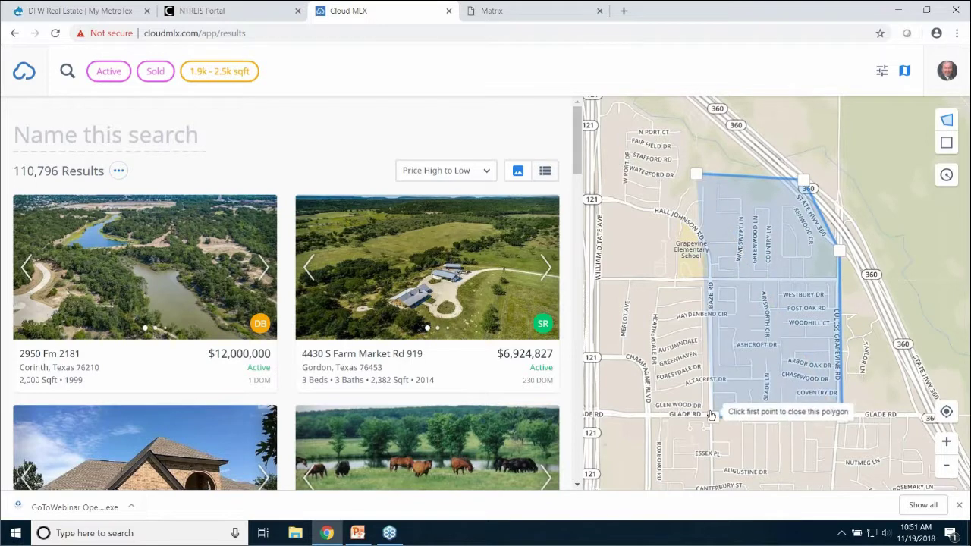
click(698, 177)
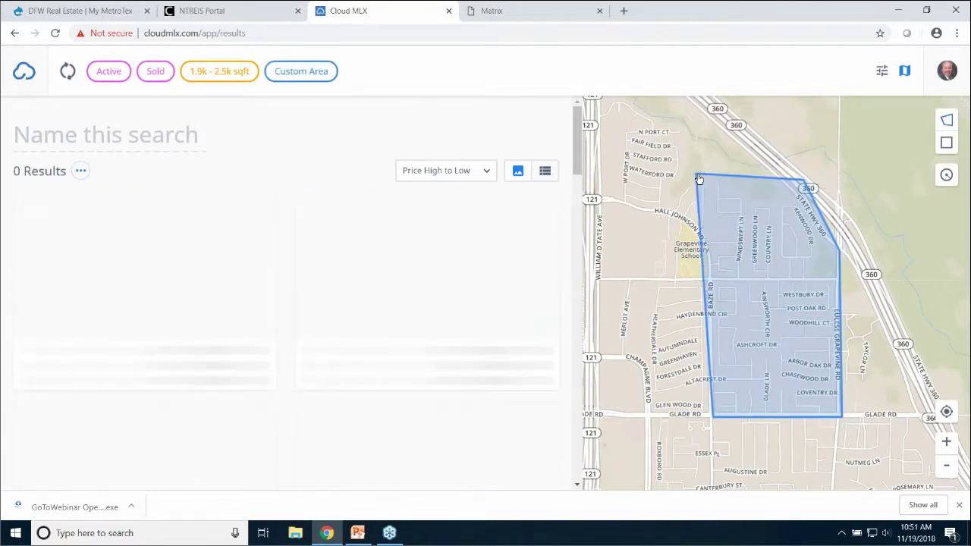
mouse_move(509, 268)
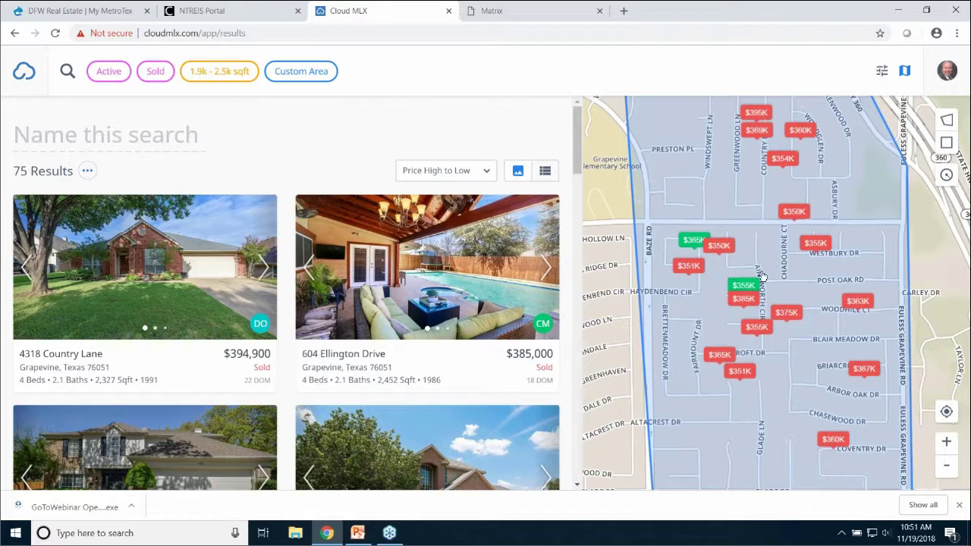
mouse_move(434, 275)
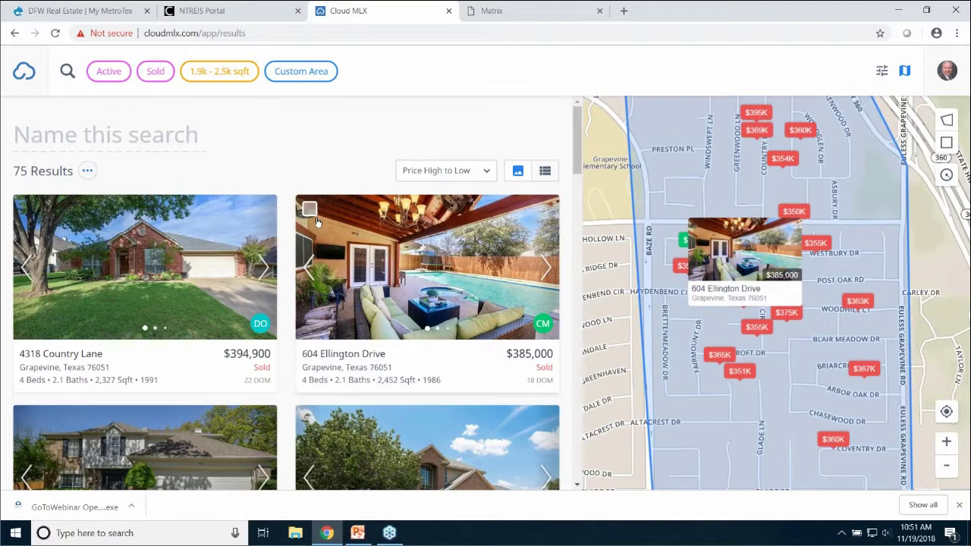
mouse_move(160, 235)
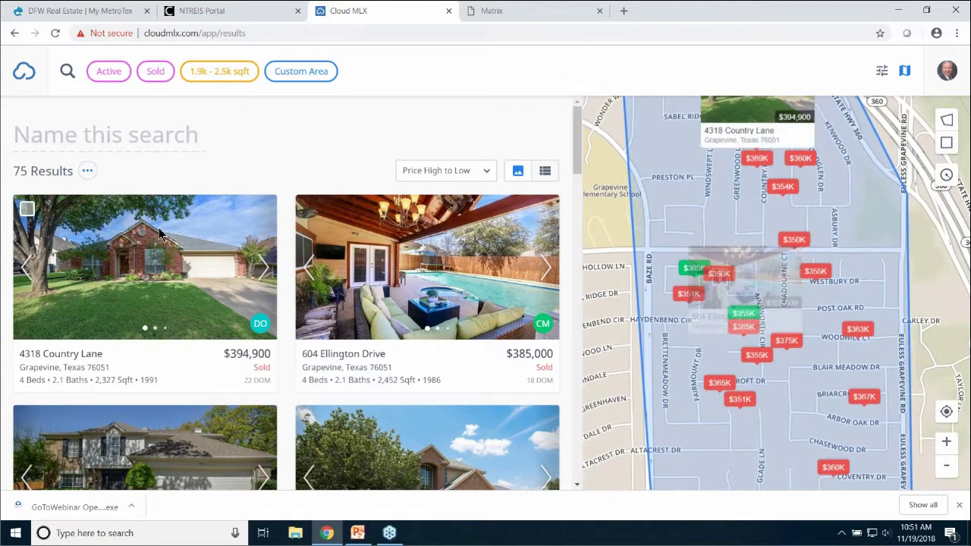
click(27, 208)
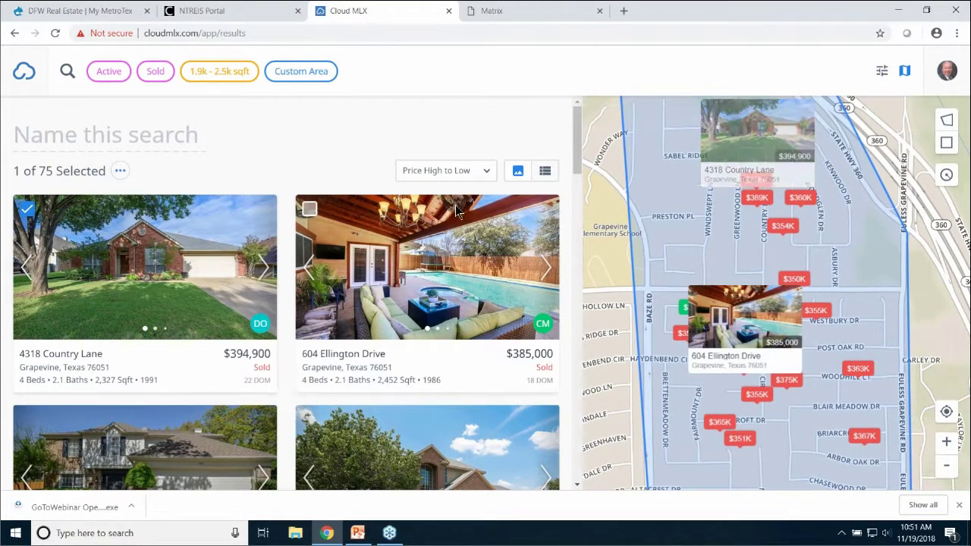
click(26, 419)
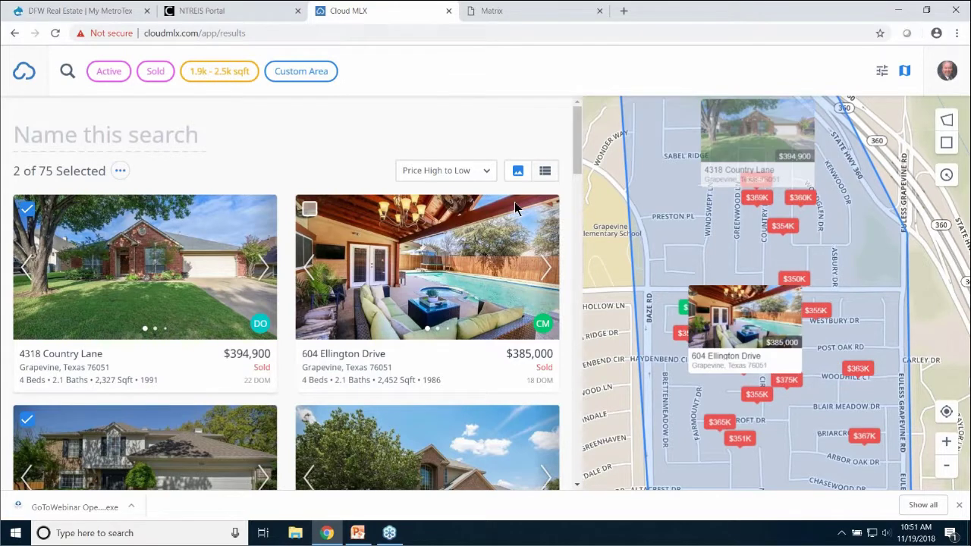
click(545, 170)
scroll(357, 276, down, 2)
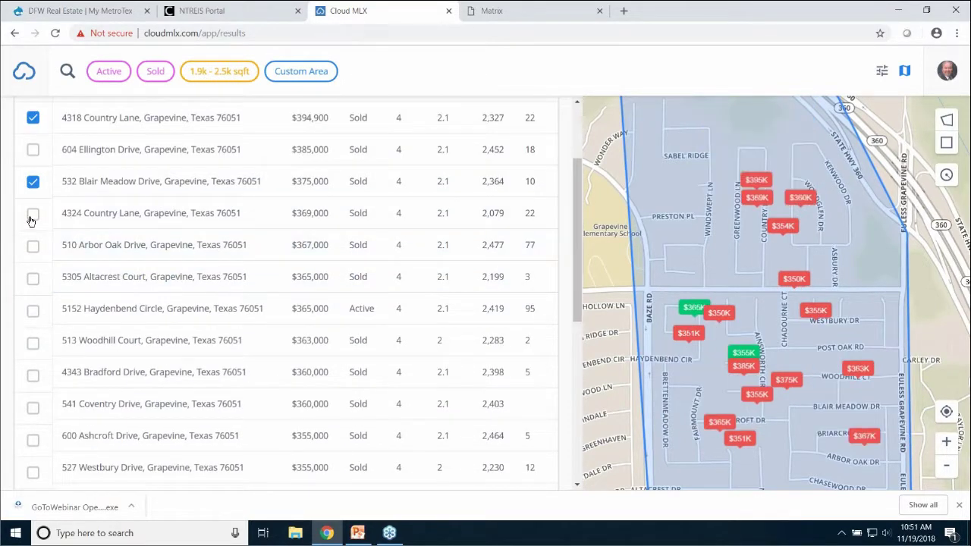
click(32, 216)
click(33, 249)
click(33, 311)
click(33, 376)
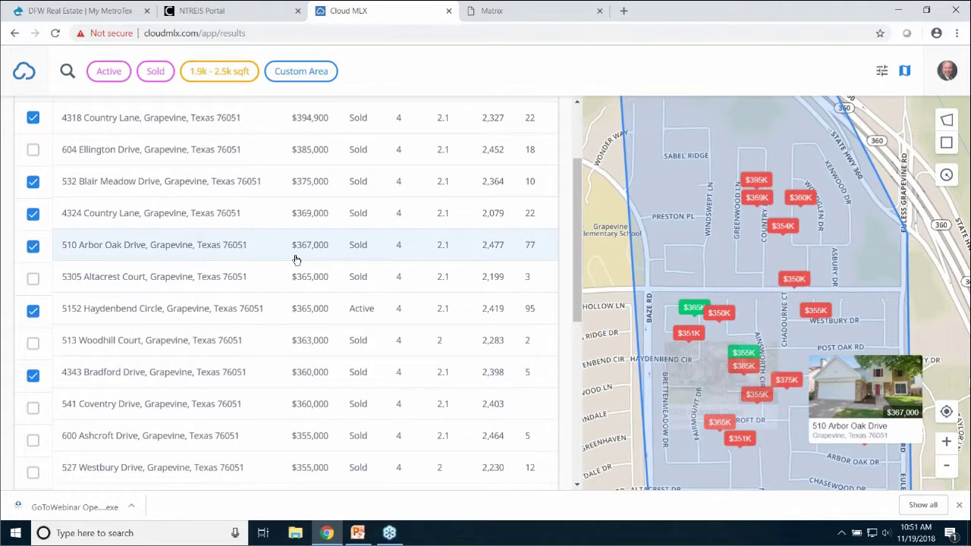
scroll(301, 254, up, 2)
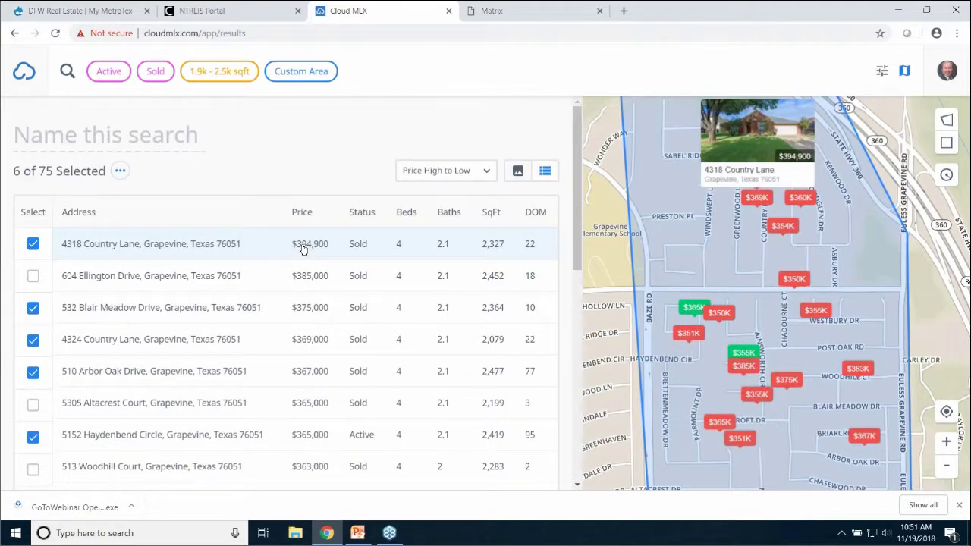
Bring up the '...' actions menu for the six selected listings
click(121, 172)
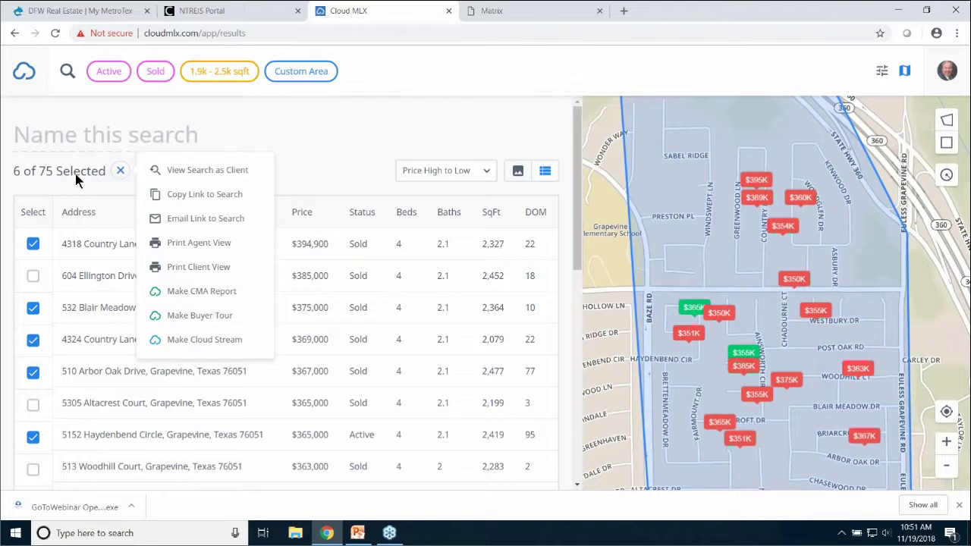
click(141, 192)
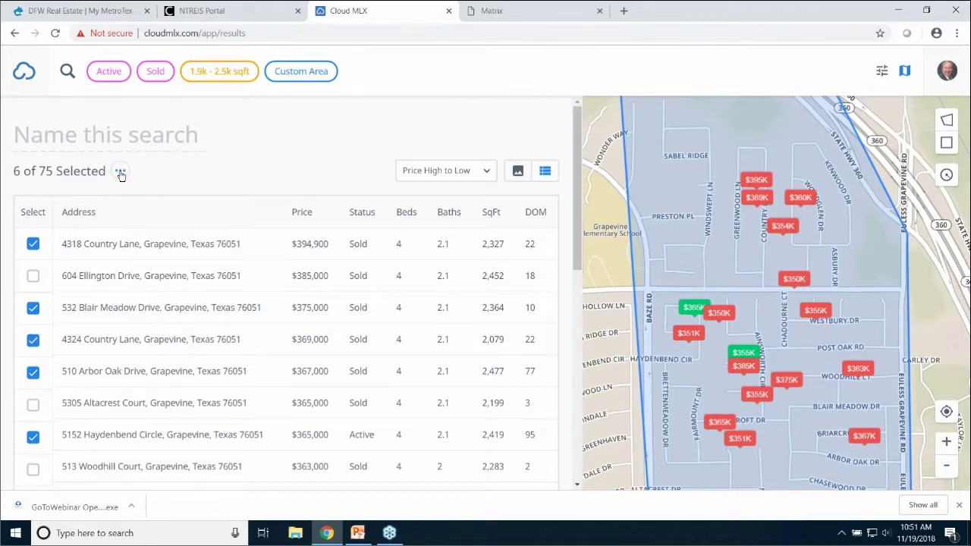
click(122, 172)
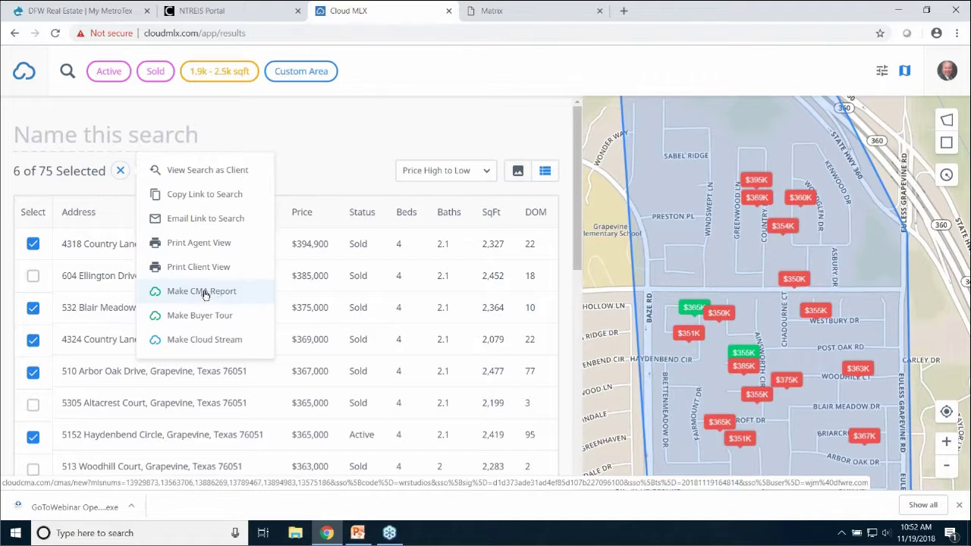
Make a CMA report from the six selected listings and check the prefilled Exact Listings MLS numbers
click(204, 293)
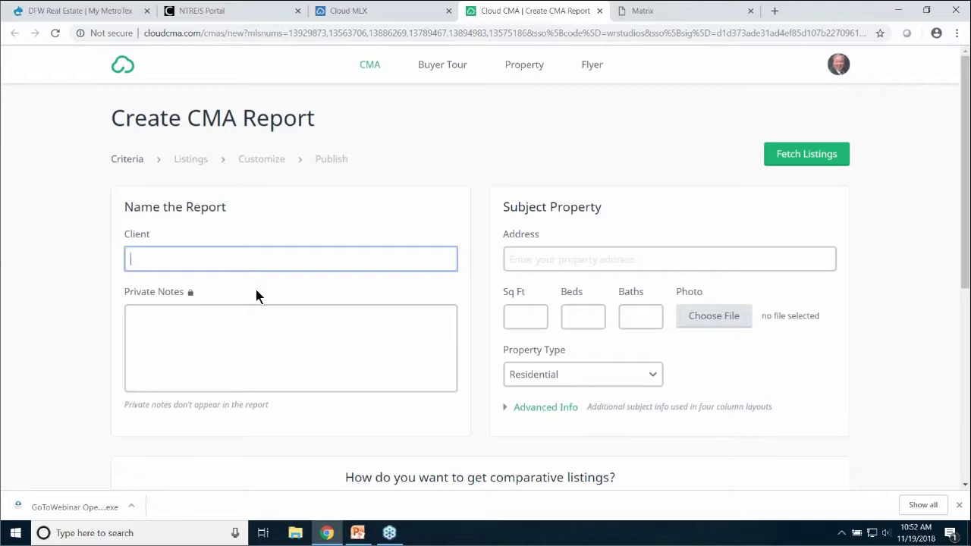
scroll(267, 362, down, 3)
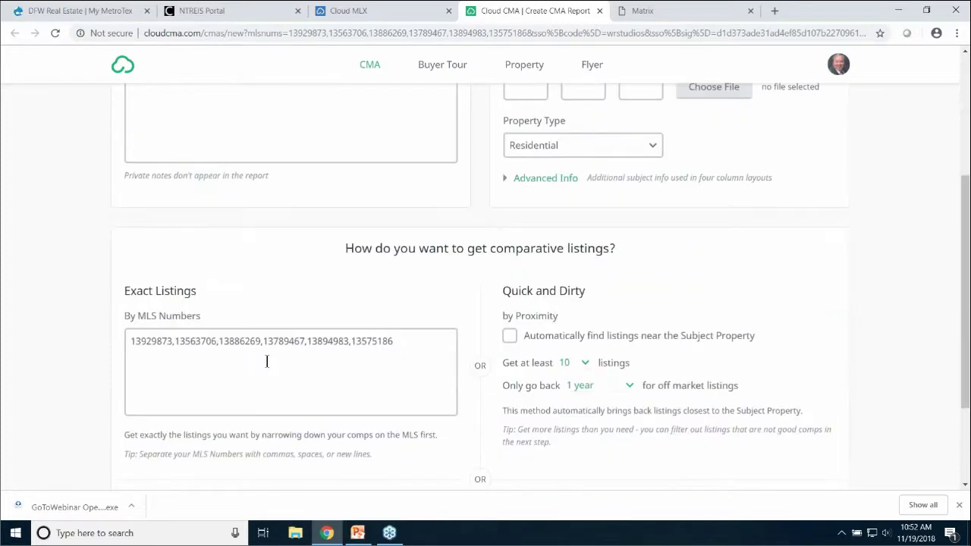
scroll(267, 362, down, 2)
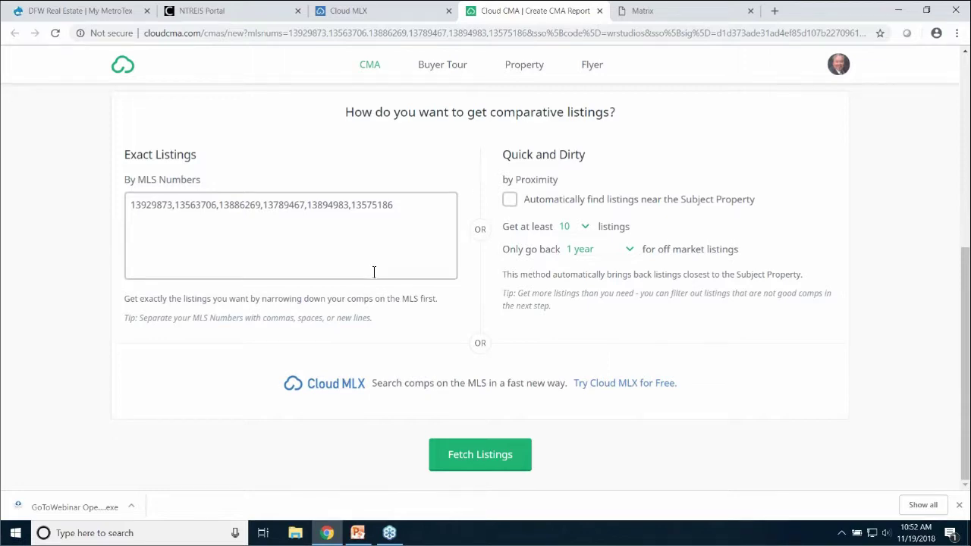
scroll(374, 272, up, 3)
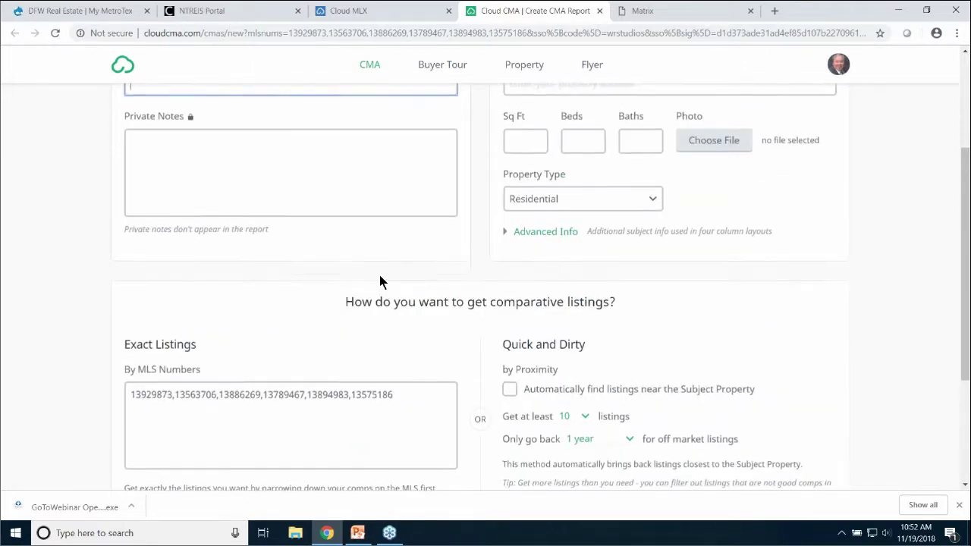
scroll(382, 282, up, 3)
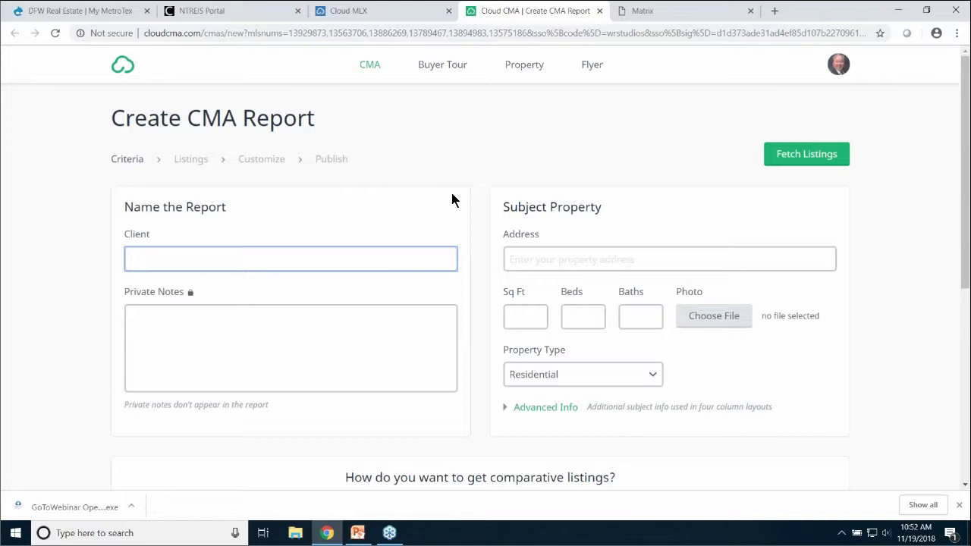
Go to Lead Generation from the avatar menu and review the 'What's my home worth?' page and Share options
click(838, 67)
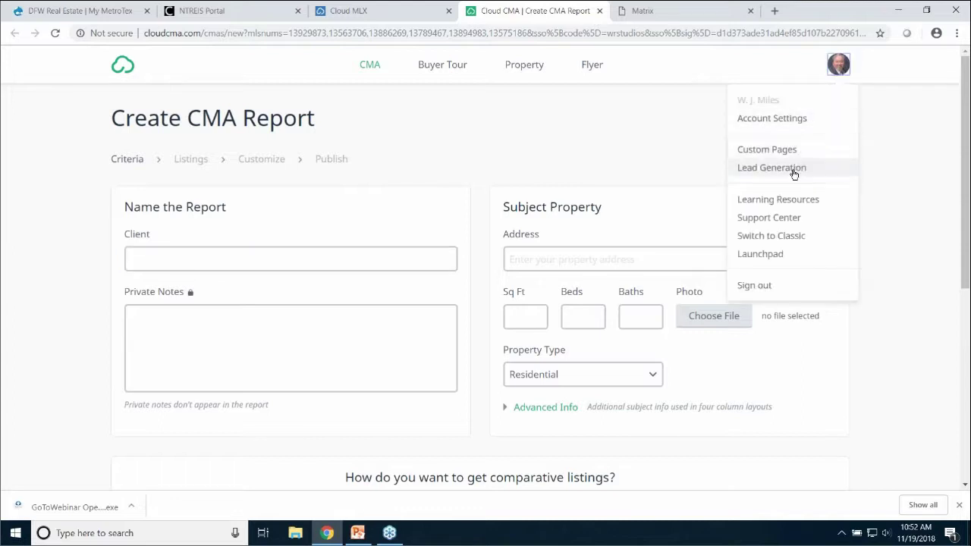
click(792, 170)
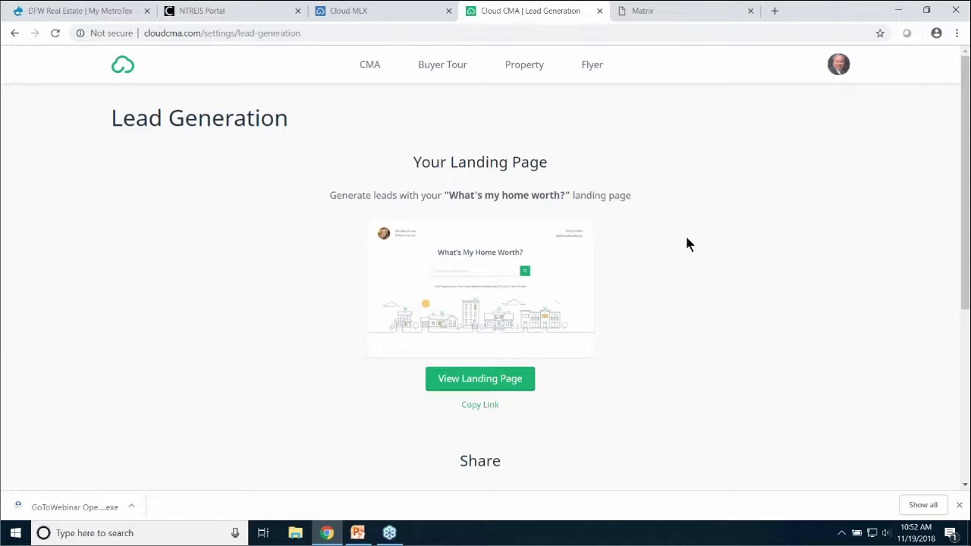
scroll(697, 240, down, 2)
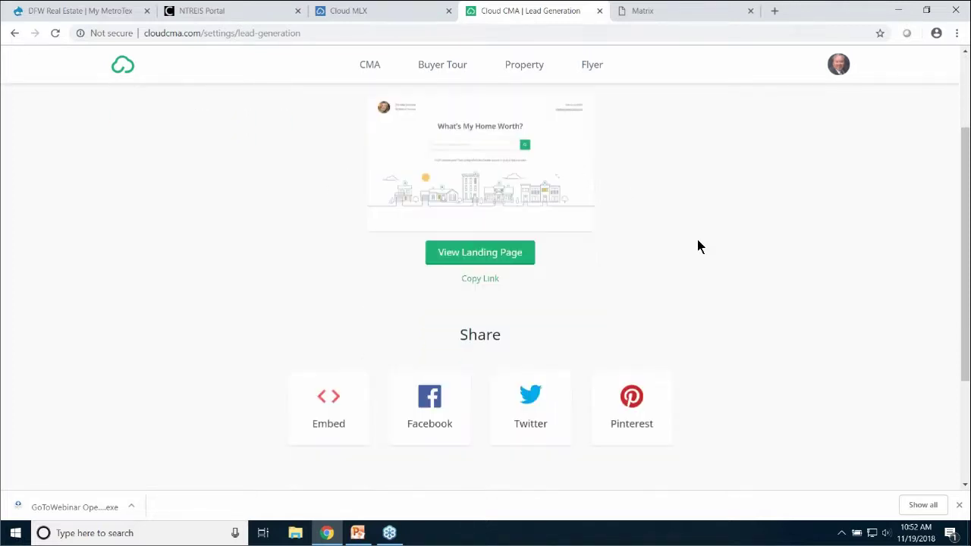
scroll(698, 246, up, 2)
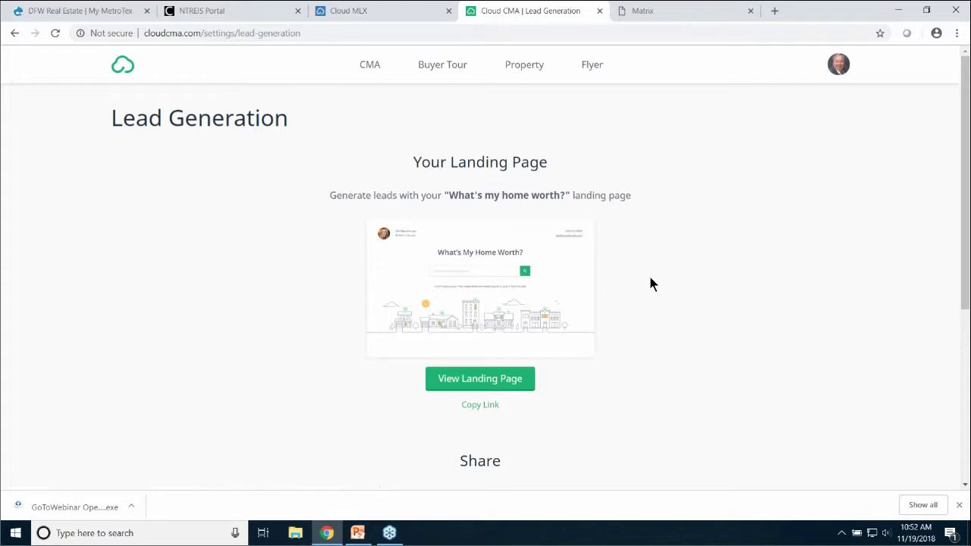
scroll(650, 281, down, 2)
scroll(650, 283, up, 2)
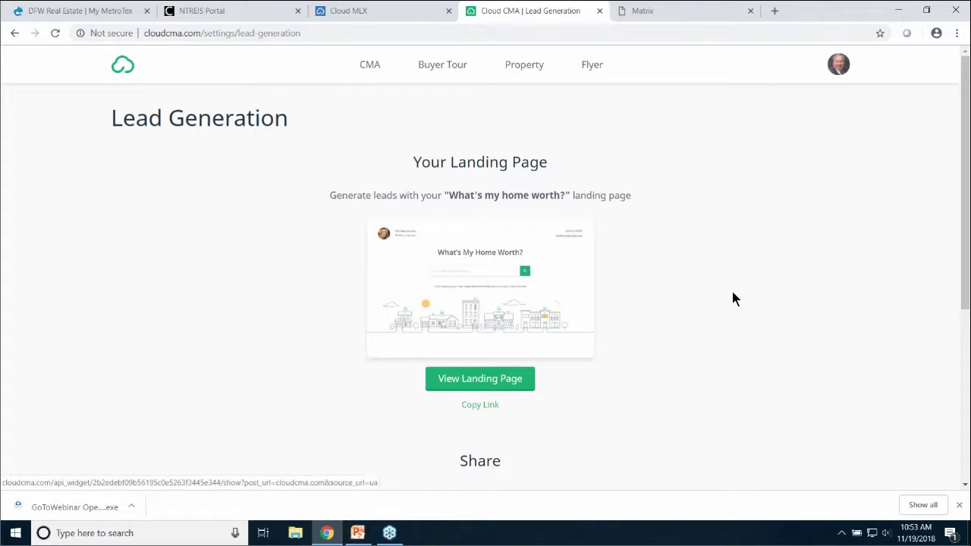
Switch to Classic Cloud CMA and go to the Lead Gen tab of the user settings
click(838, 64)
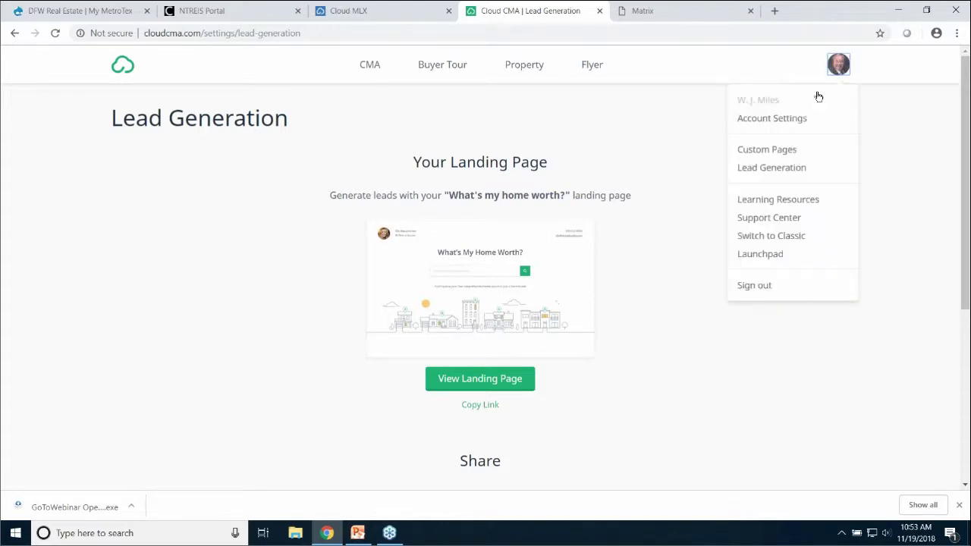
click(785, 242)
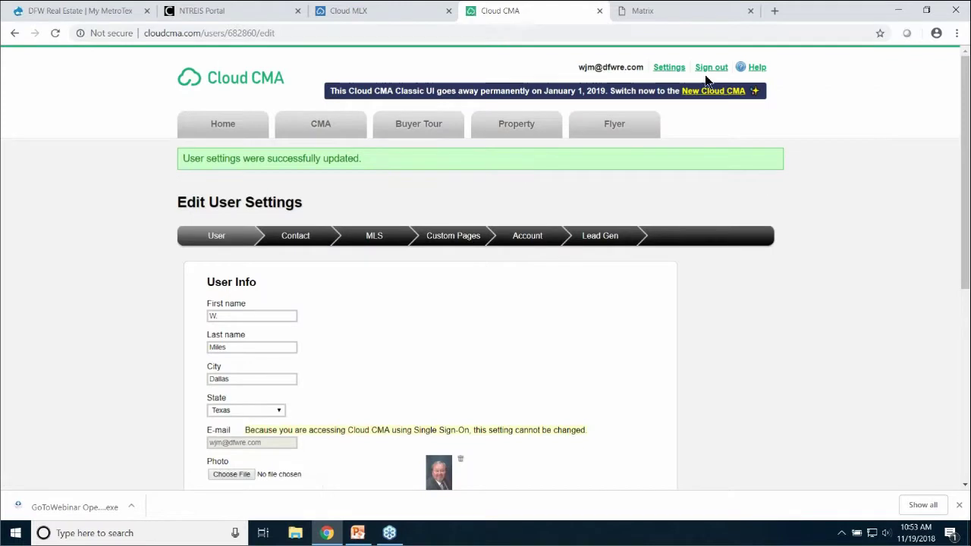
click(672, 69)
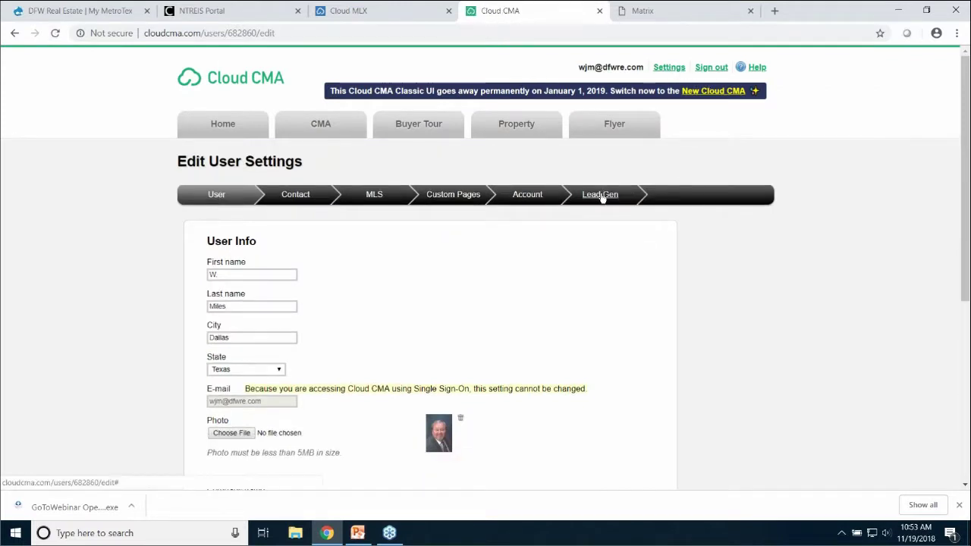
click(603, 195)
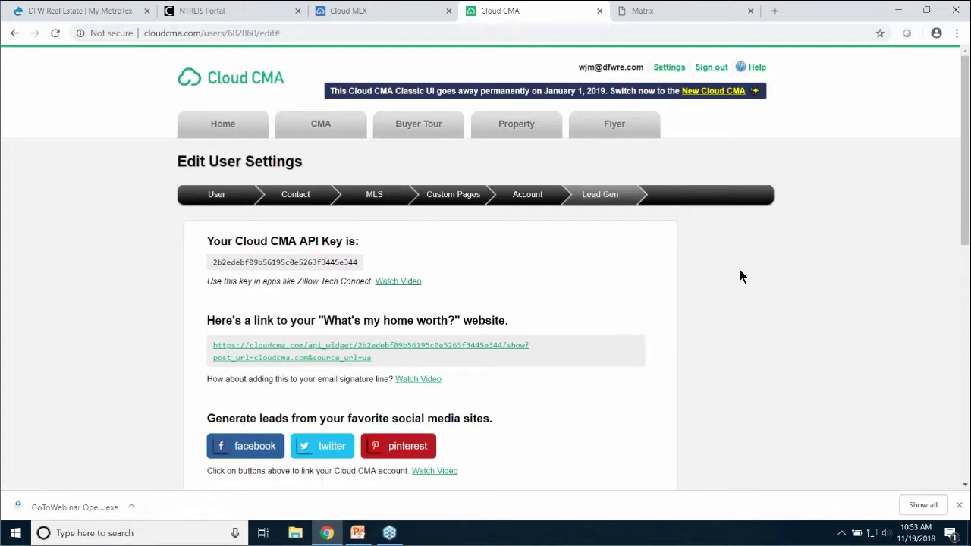
Review the Lead Gen tab's home-worth link, social buttons, widget embed code and web-lead options
scroll(775, 276, down, 2)
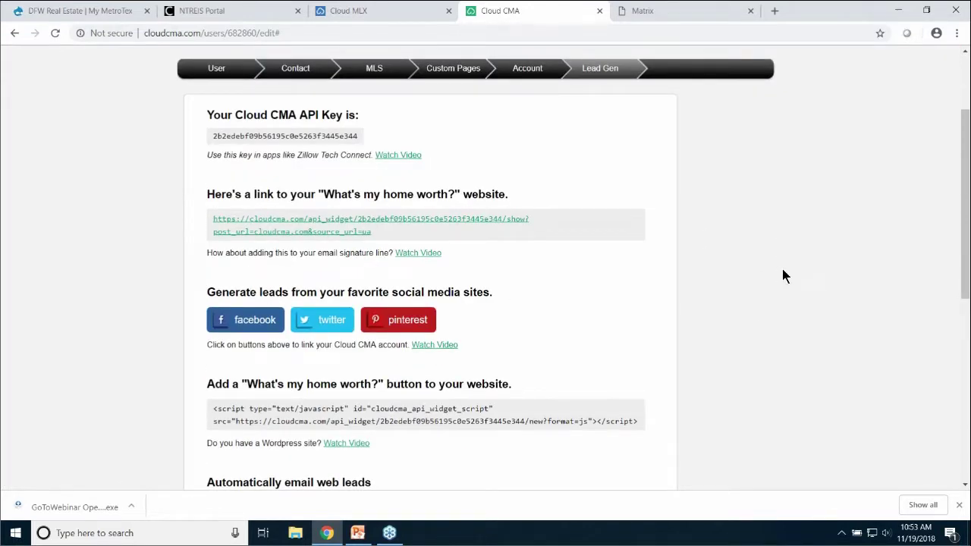
scroll(785, 275, down, 1)
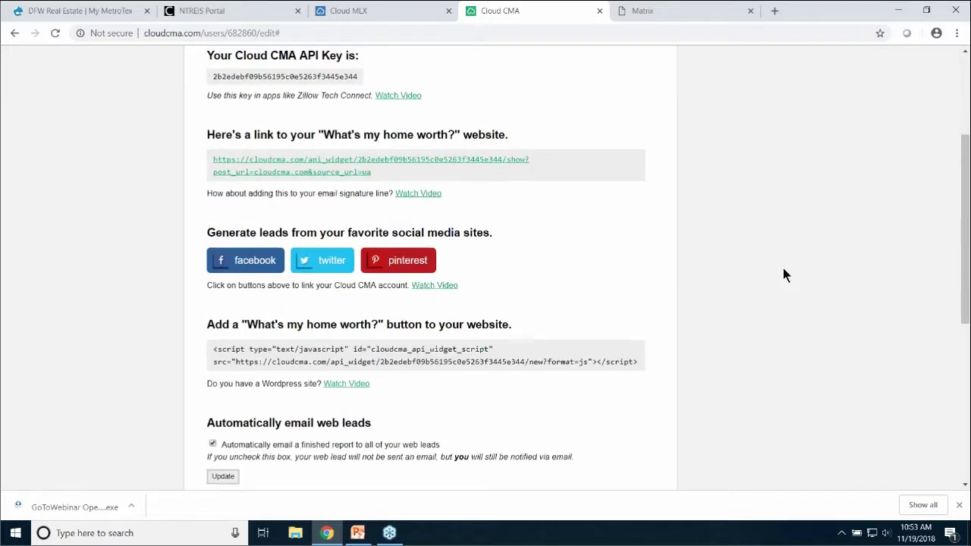
scroll(785, 275, up, 1)
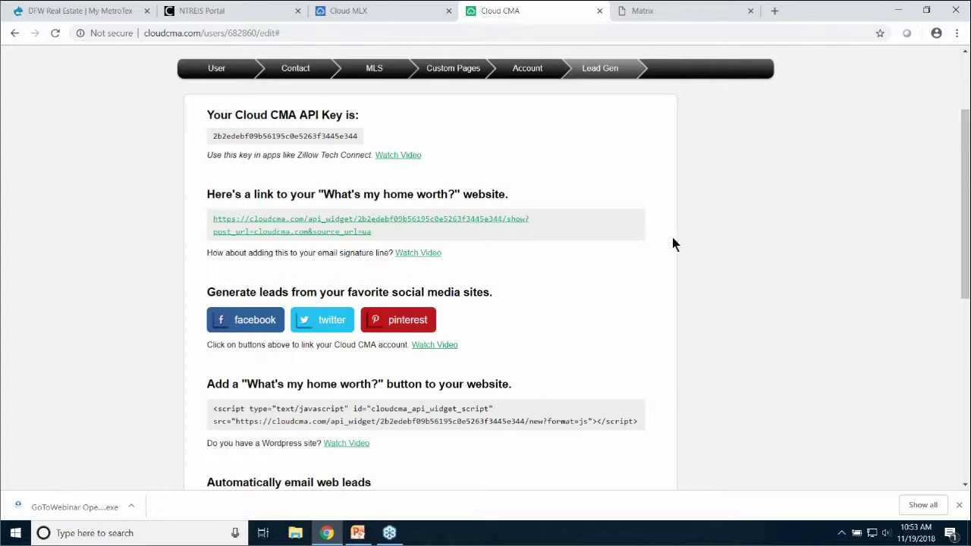
scroll(672, 238, down, 3)
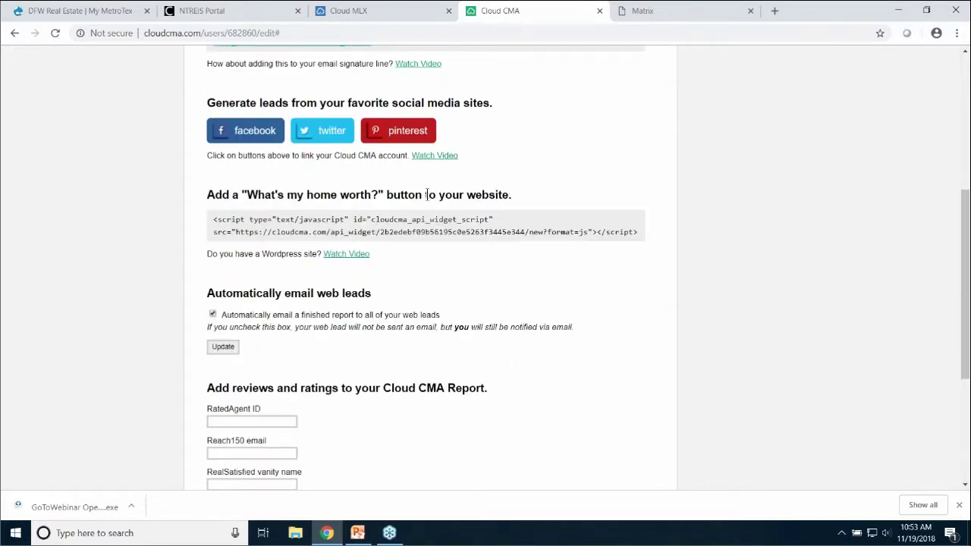
scroll(718, 268, down, 2)
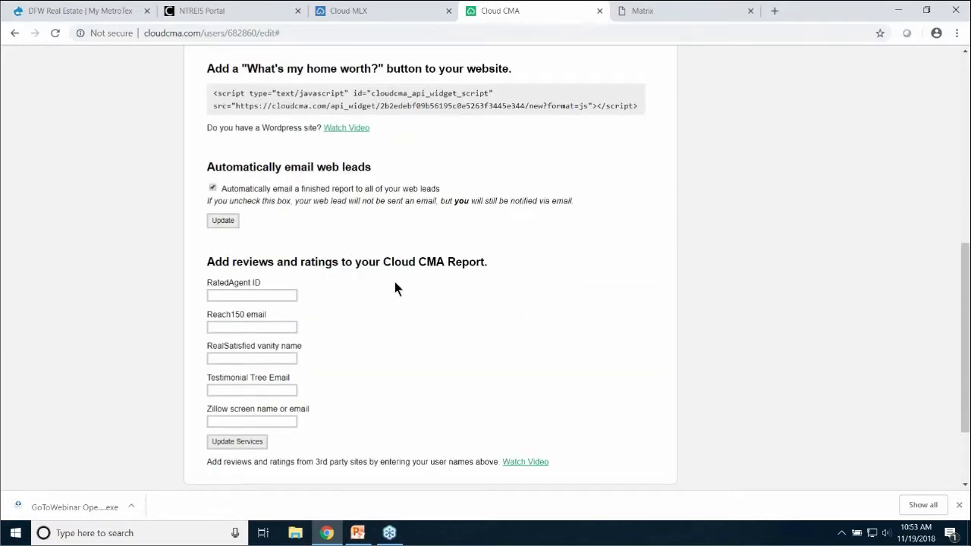
scroll(398, 286, down, 1)
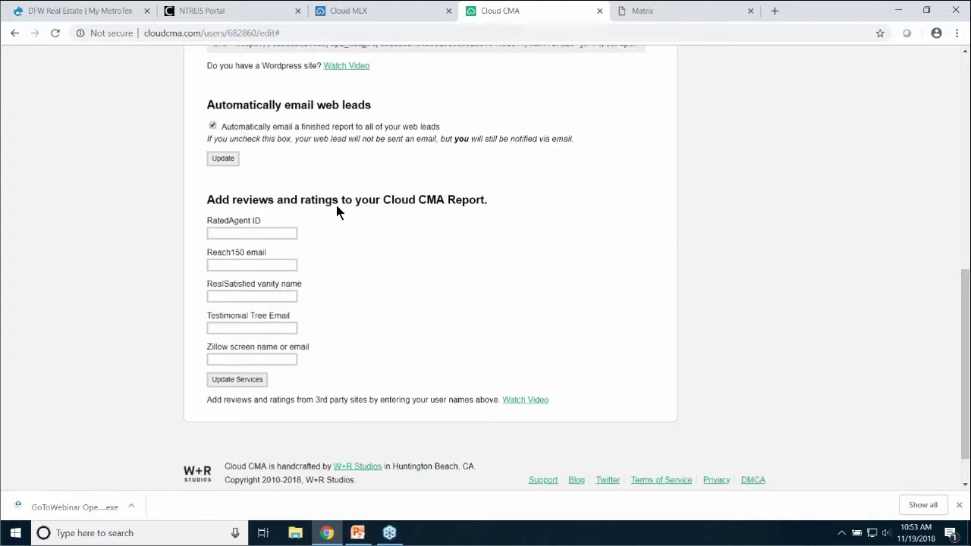
scroll(336, 205, up, 2)
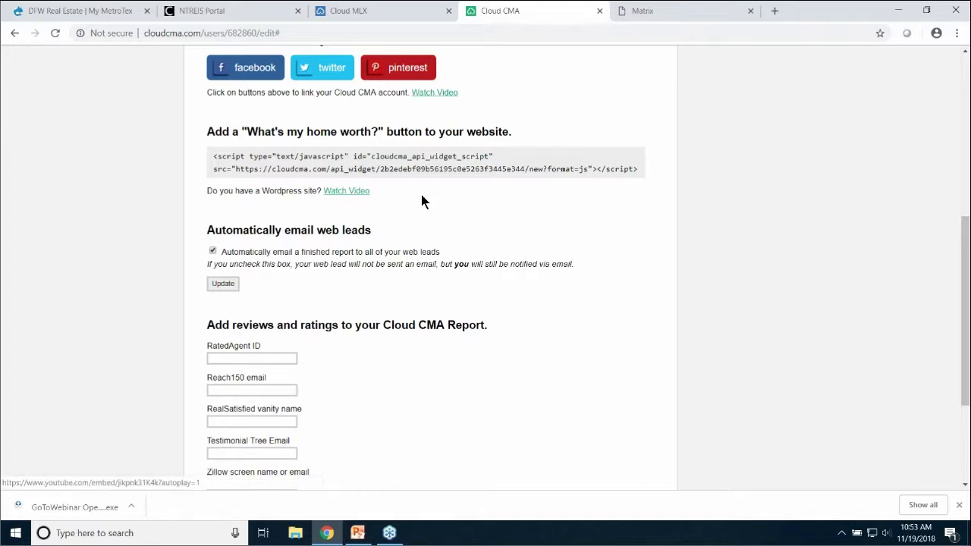
scroll(422, 201, up, 3)
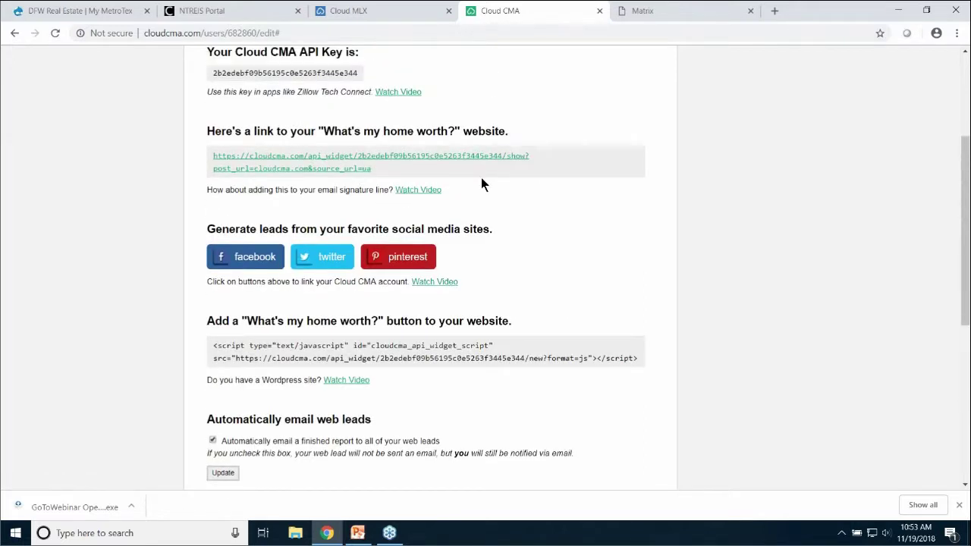
scroll(486, 178, up, 3)
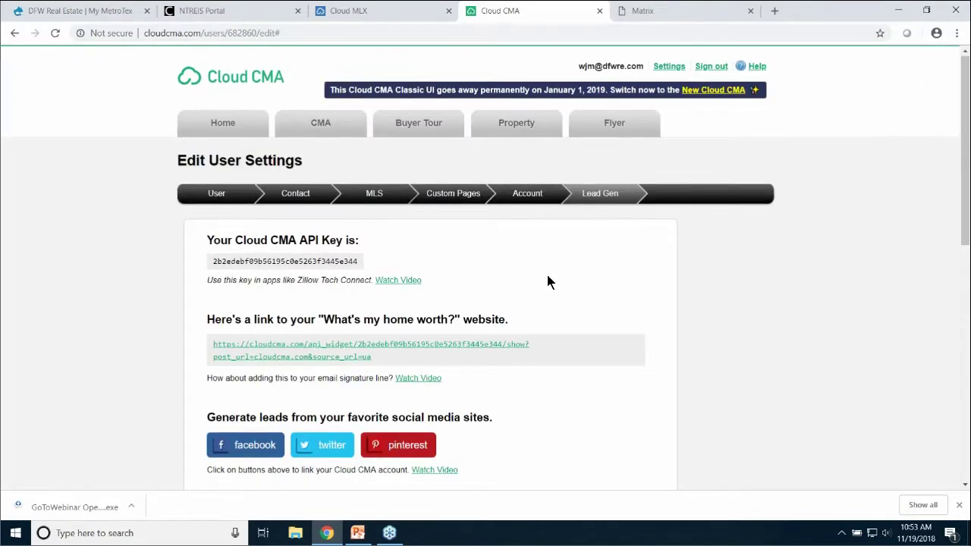
scroll(531, 265, down, 2)
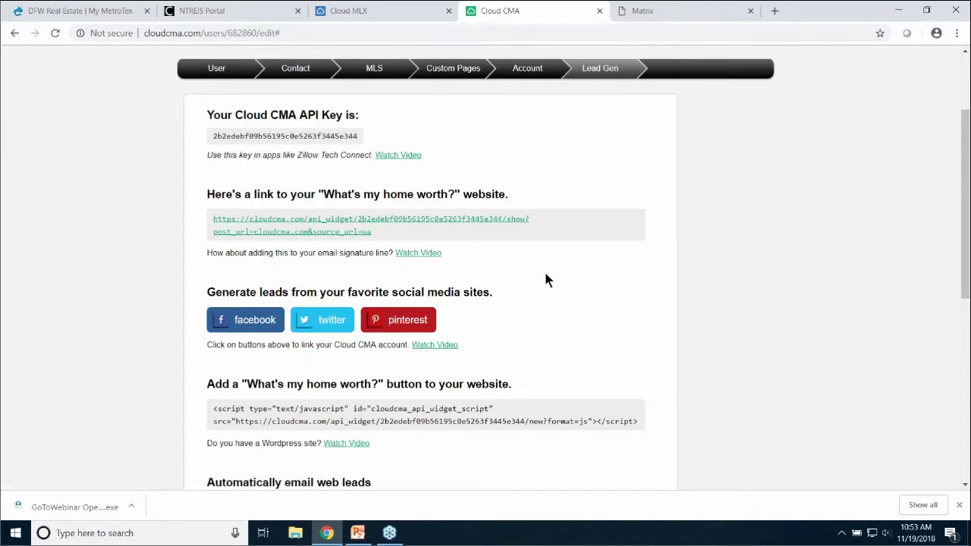
scroll(544, 279, down, 2)
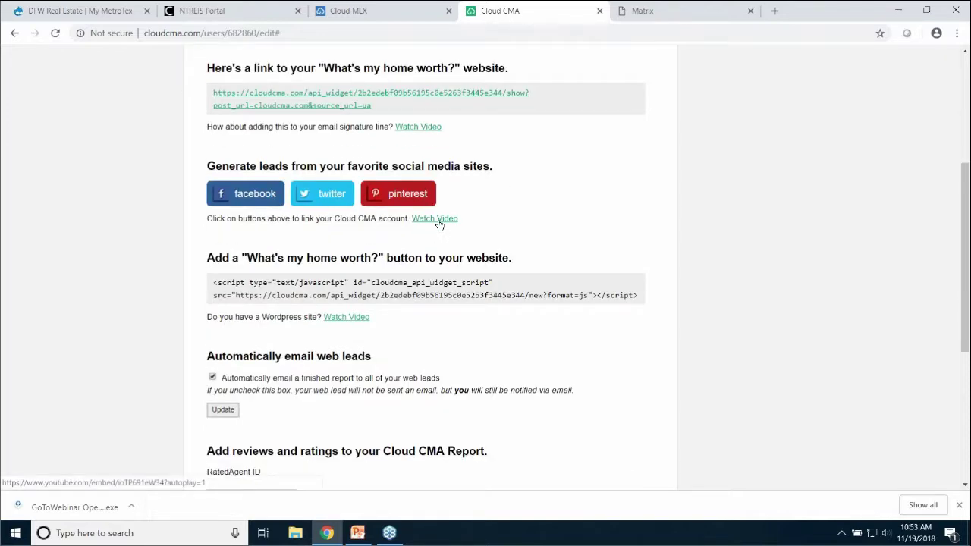
scroll(482, 299, down, 1)
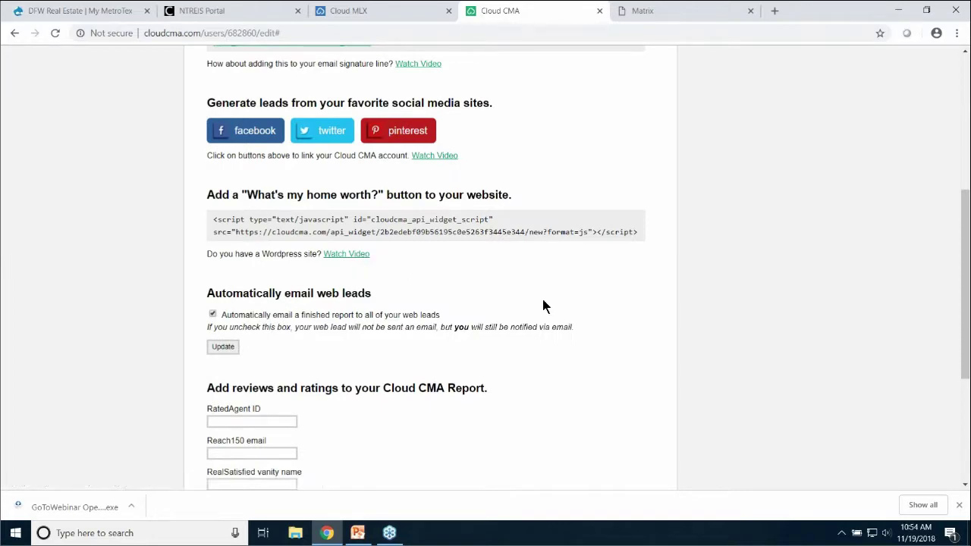
scroll(718, 338, up, 5)
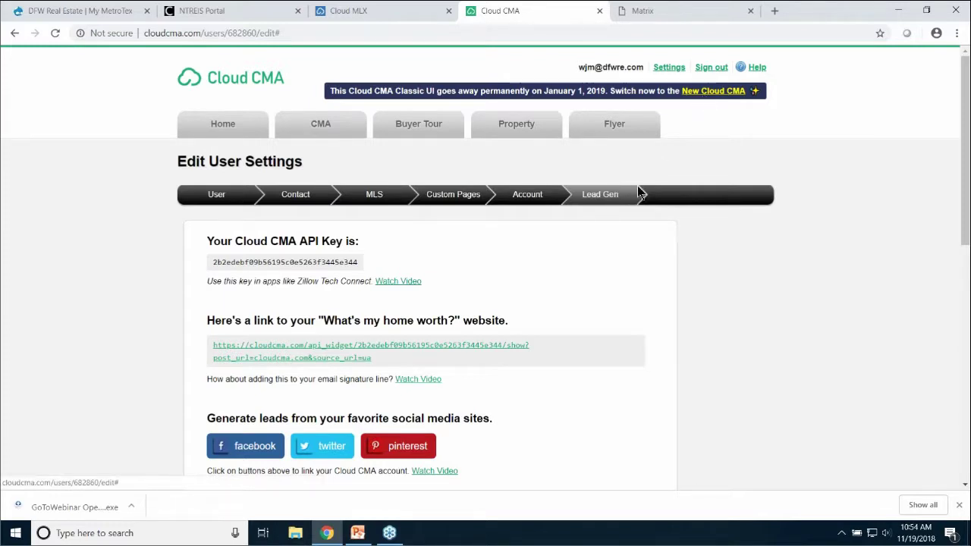
Return to the new interface's CMA Reports list, then move via the Cloud MLX tab to the NTREIS Portal
click(720, 98)
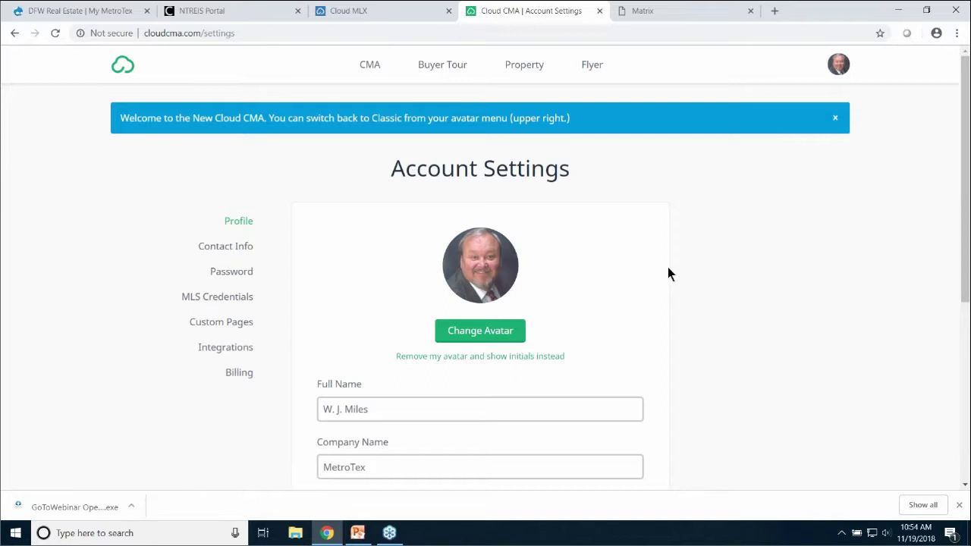
click(371, 65)
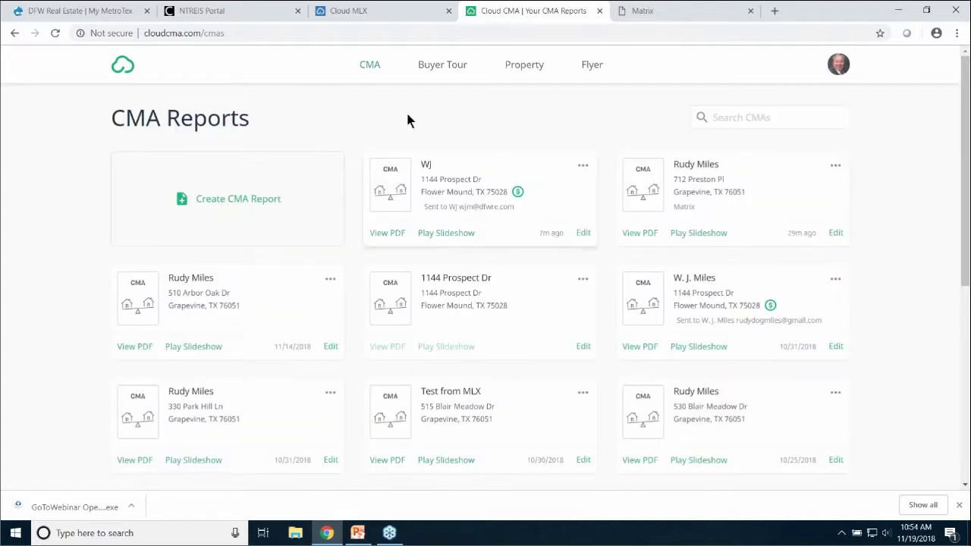
click(372, 17)
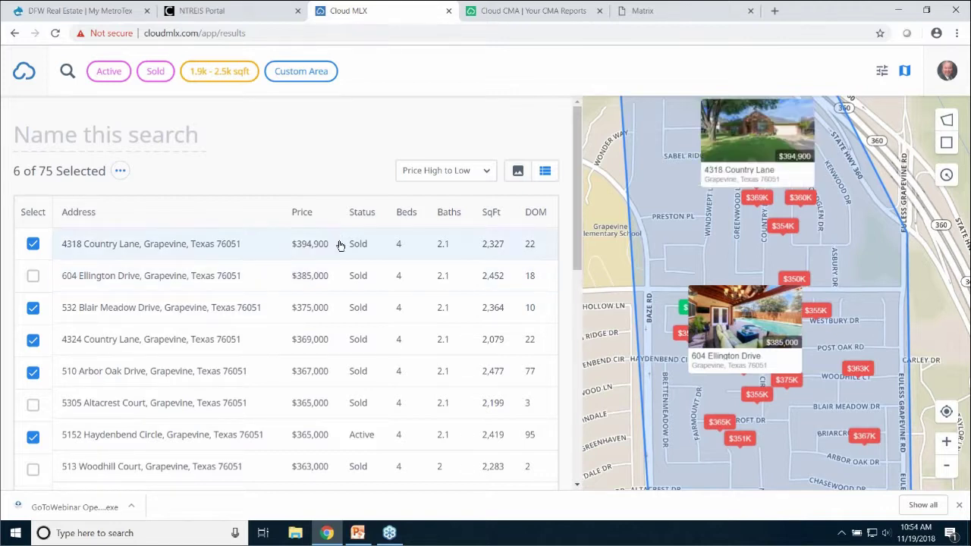
click(224, 17)
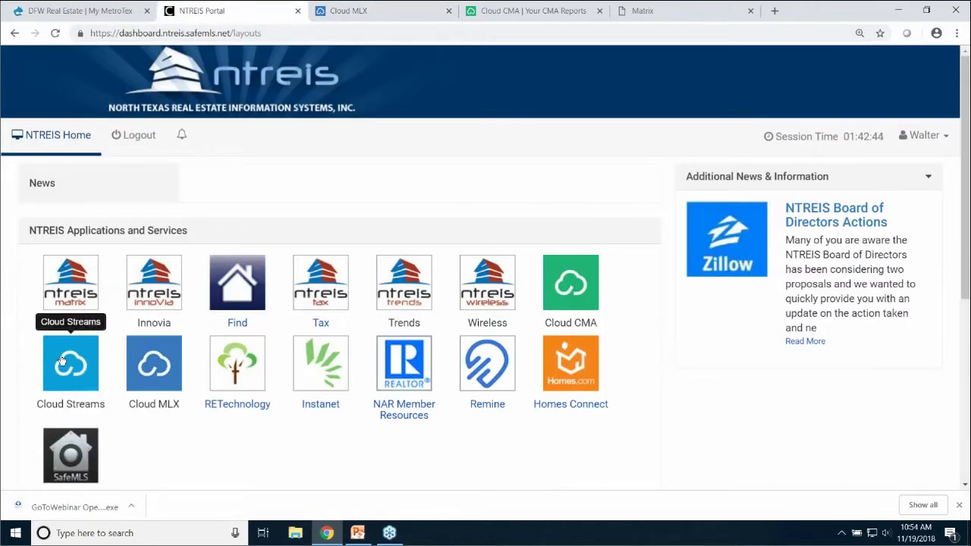
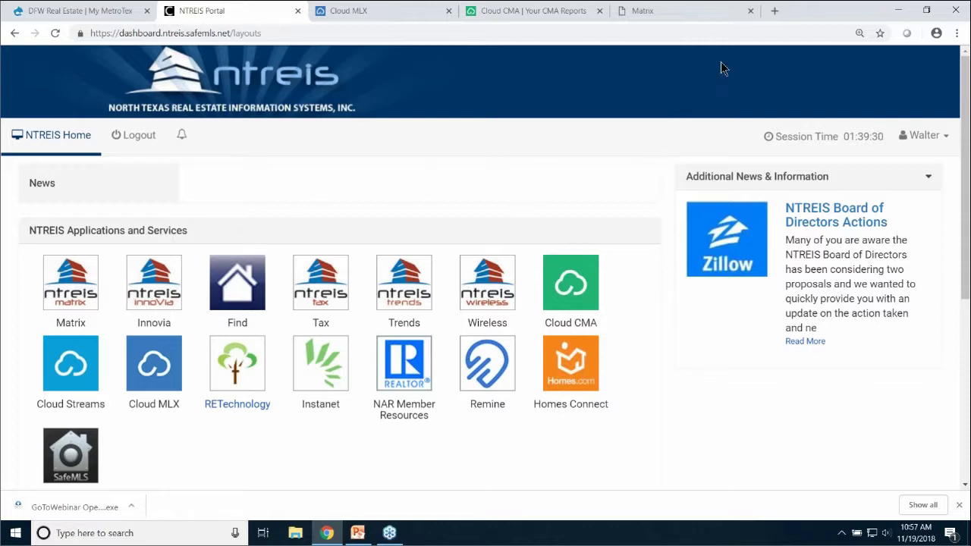
Go to facebook in a new browser tab and log in with the account's e-mail and password
click(774, 12)
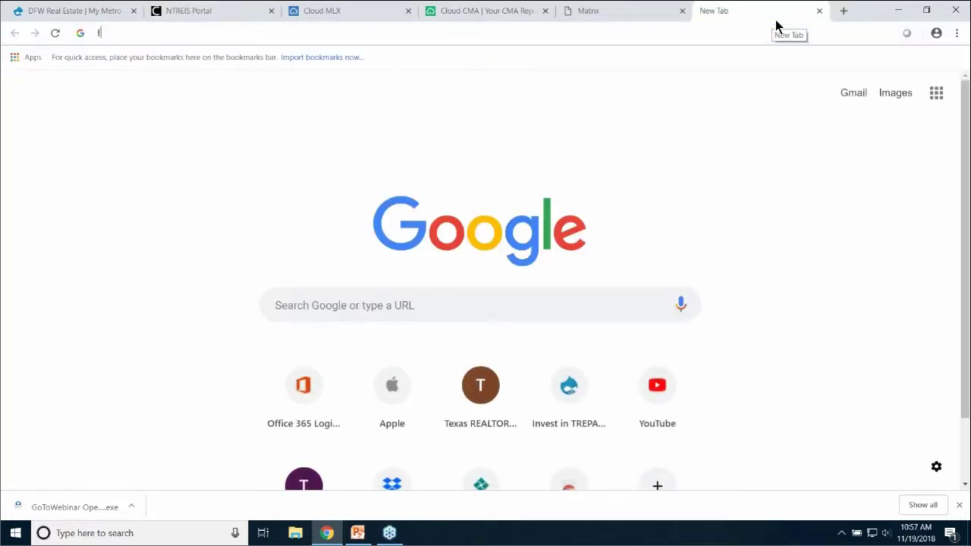
text(facebook)
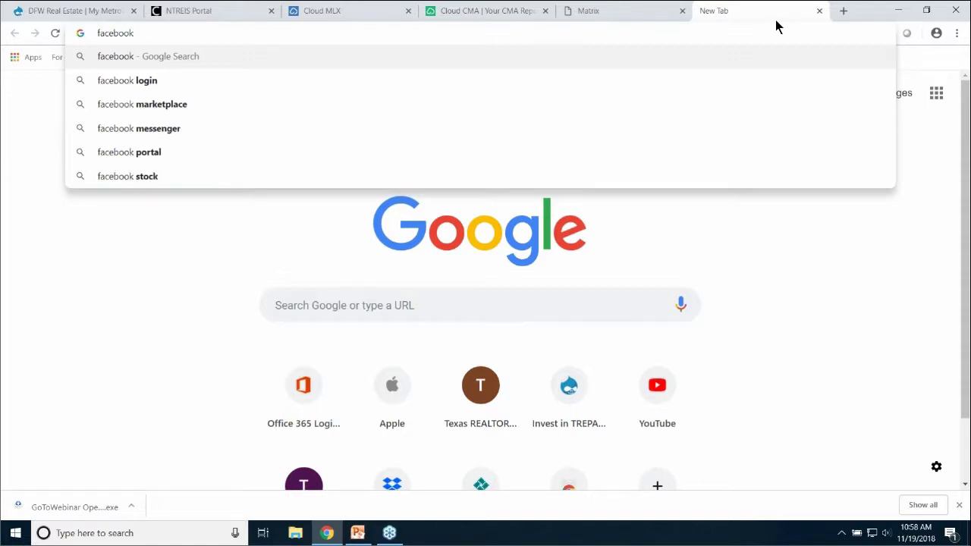
key(Return)
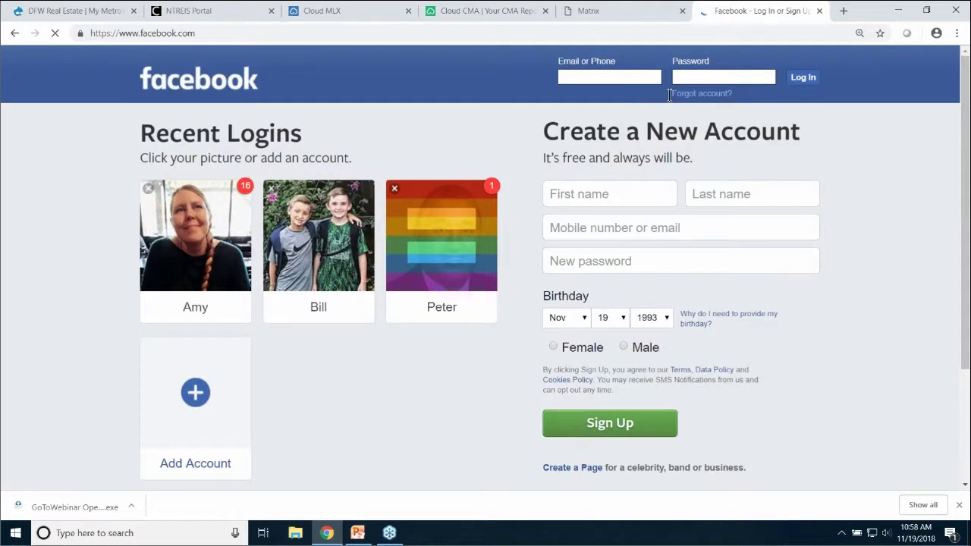
click(607, 78)
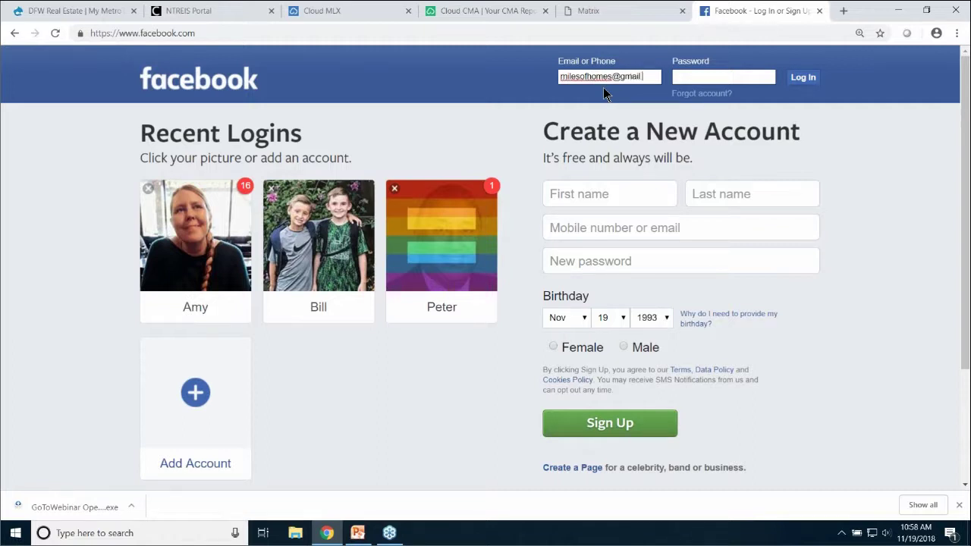
click(716, 75)
text(•)
click(806, 79)
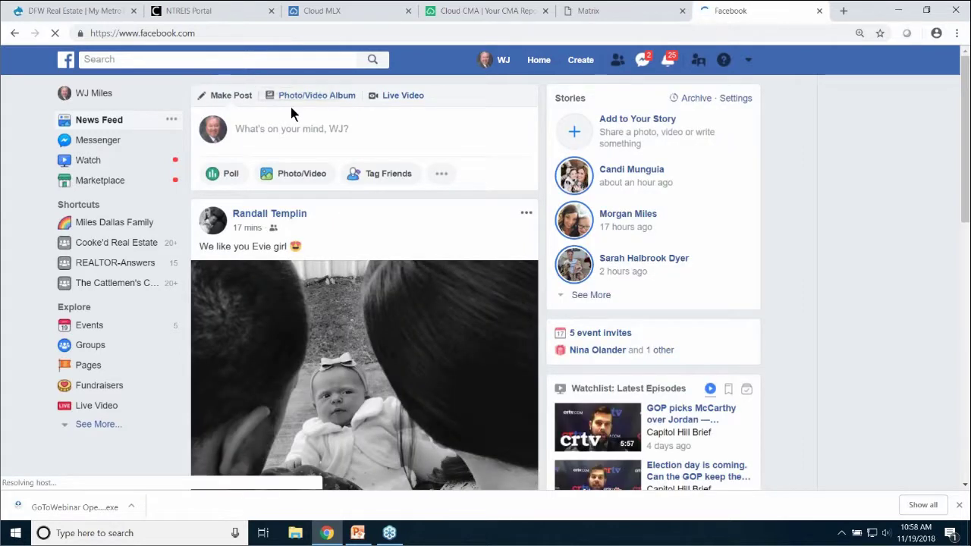
Search Facebook for 'cloud cma' and open the Cloud Agent Suite page from the results
click(191, 58)
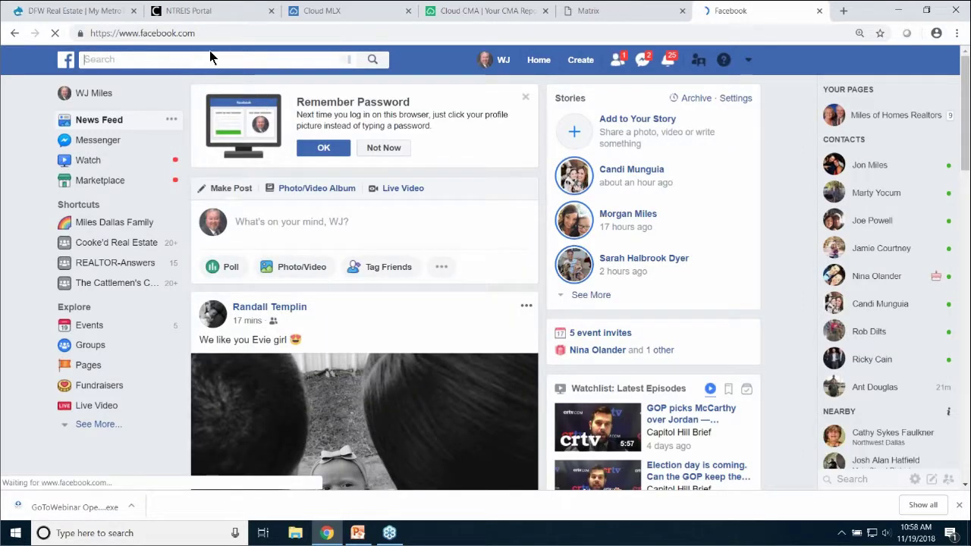
text(cloud cma)
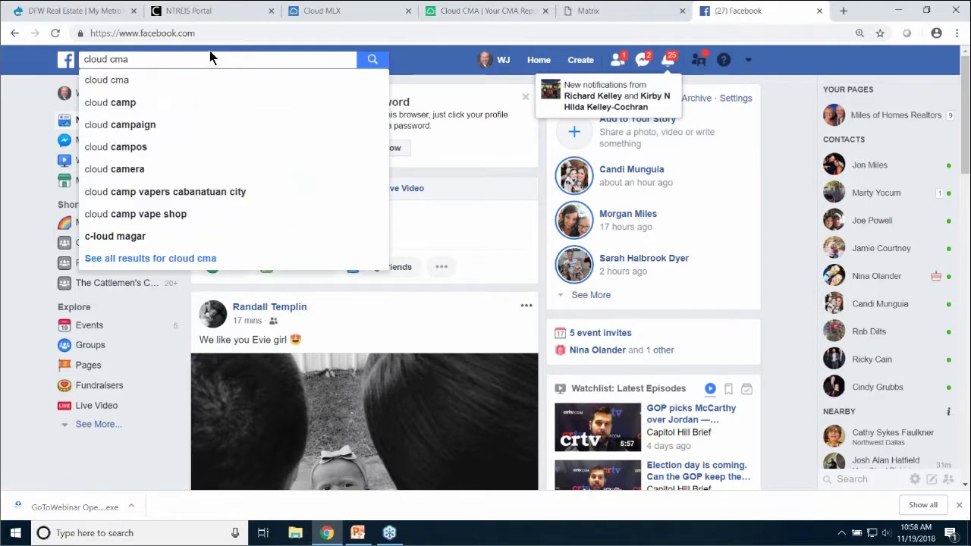
click(102, 81)
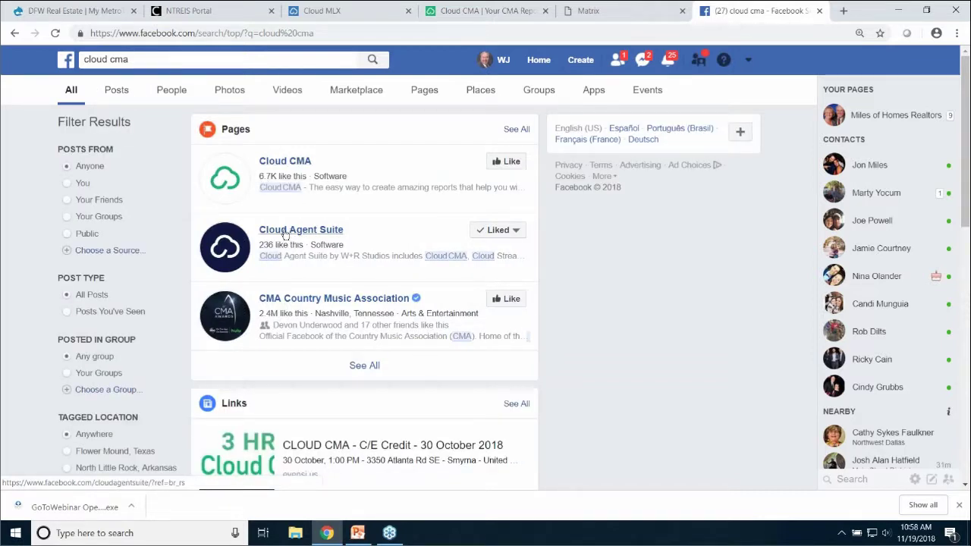
mouse_move(292, 234)
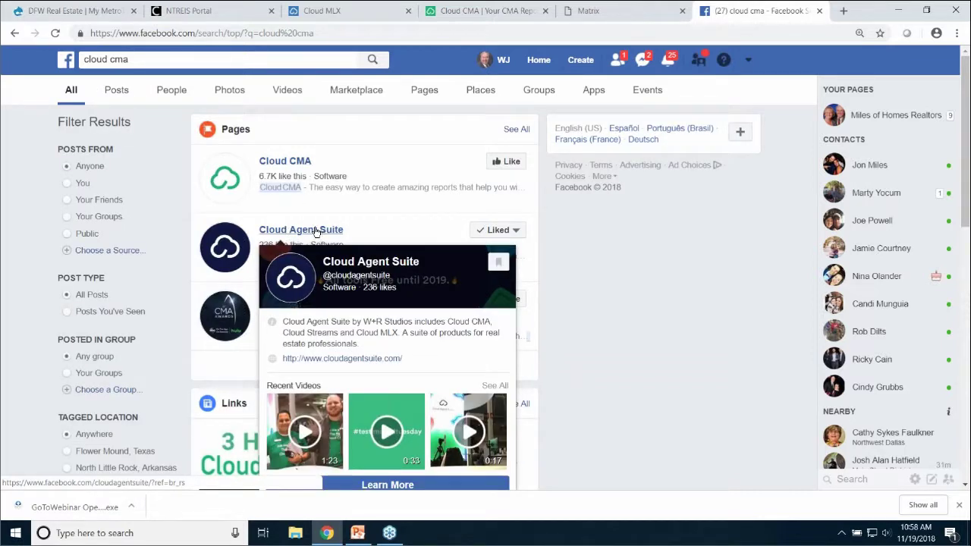
click(318, 232)
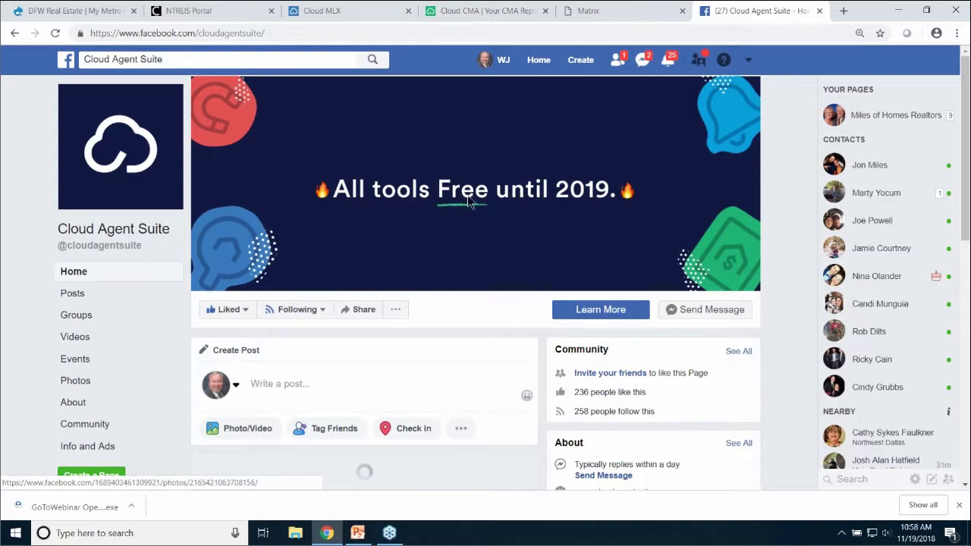
Visit the Cloud Agent Suite website, view the Cloud Attract product page, then return to the Cloud CMA tab
click(604, 311)
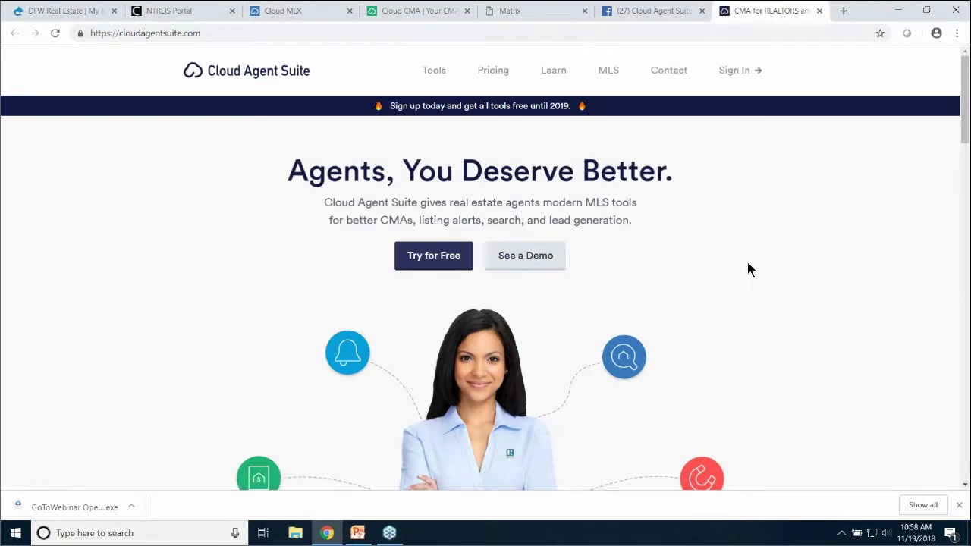
scroll(761, 269, down, 3)
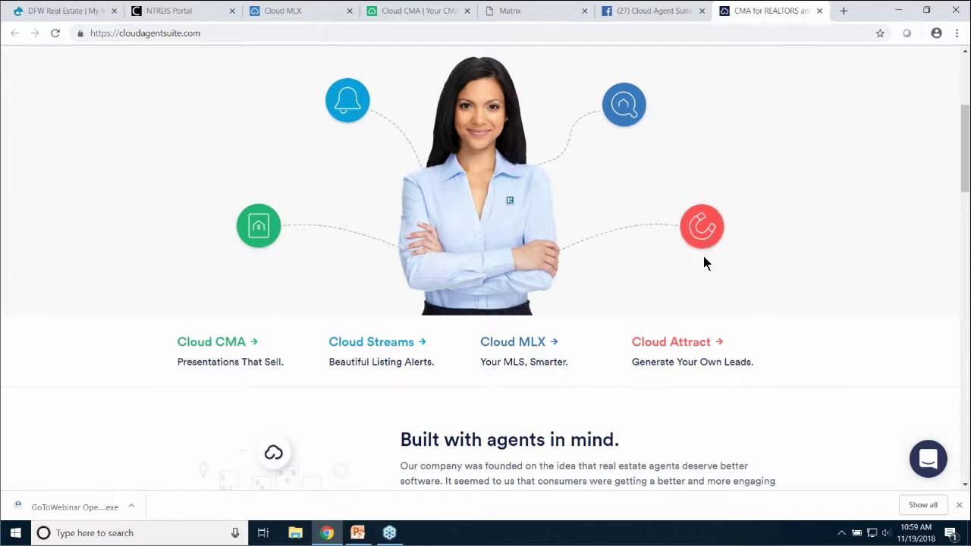
click(682, 343)
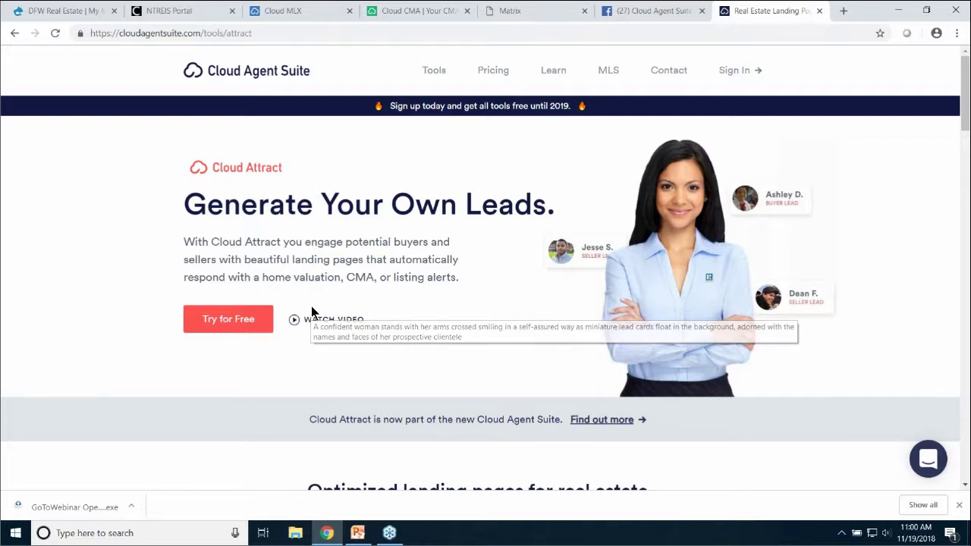
click(430, 19)
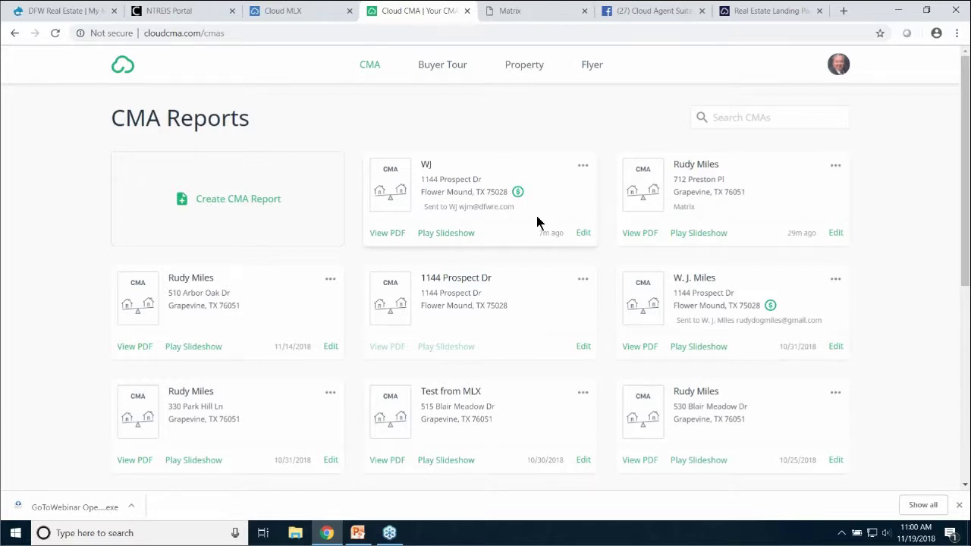
Back in Cloud MLX, keep the Price High to Low sort and show the Advanced Search filters
click(296, 14)
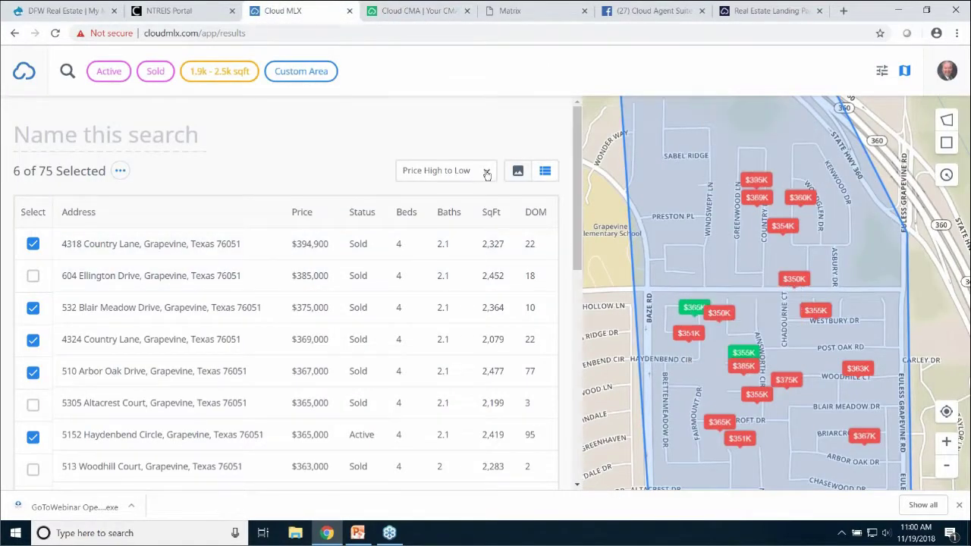
click(486, 173)
click(483, 172)
click(882, 71)
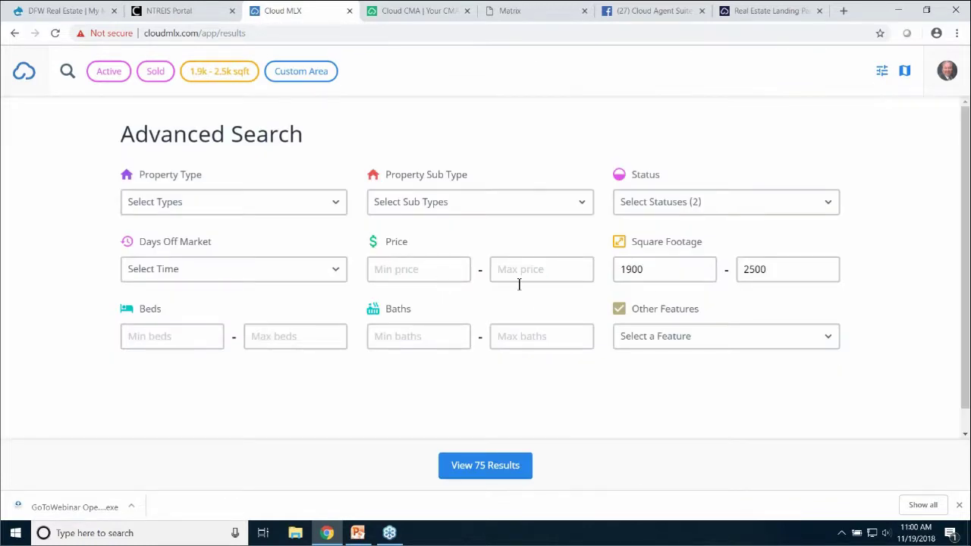
click(884, 80)
click(884, 79)
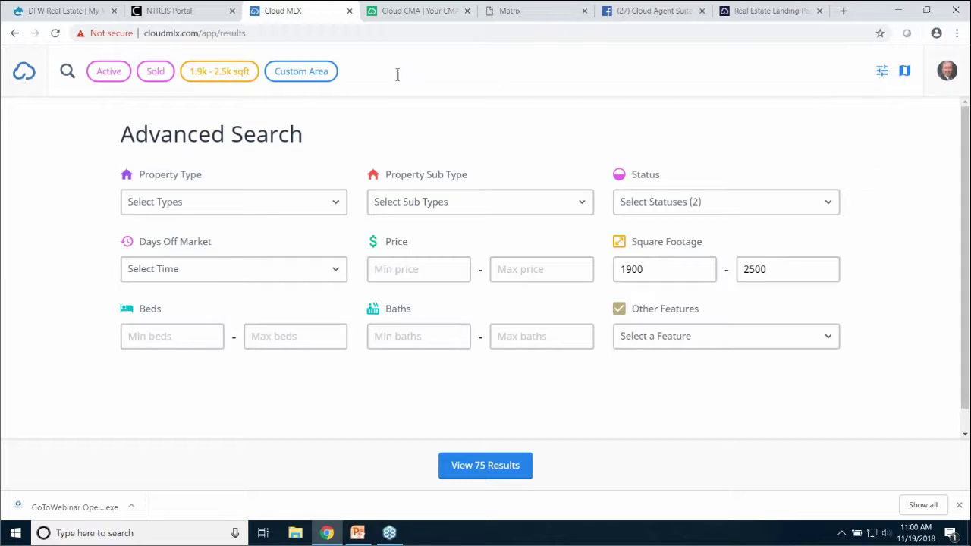